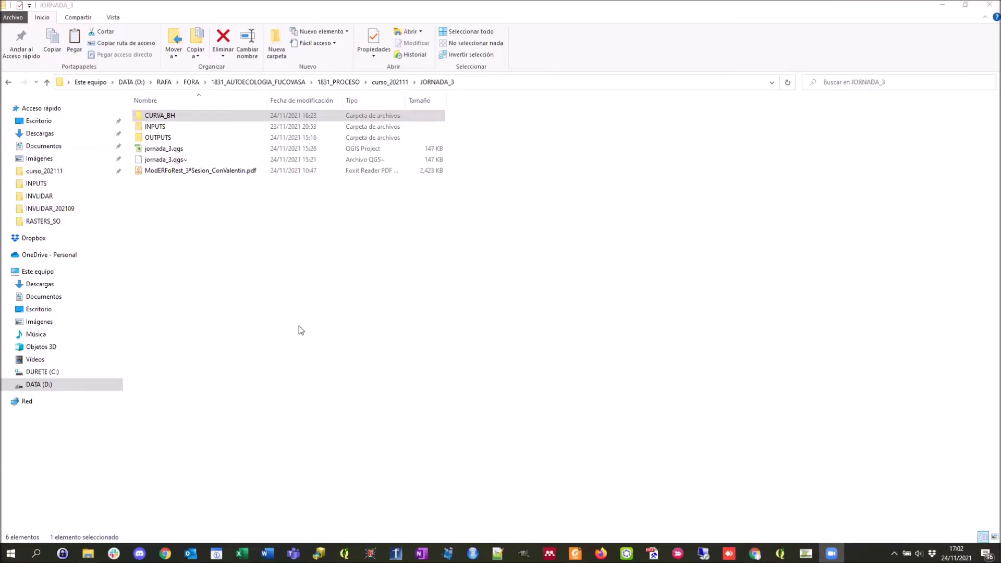
Step: Switch to the MODelling Environmental Requirements for FOrest Restoration program and open its MDES module
key(alt+Tab)
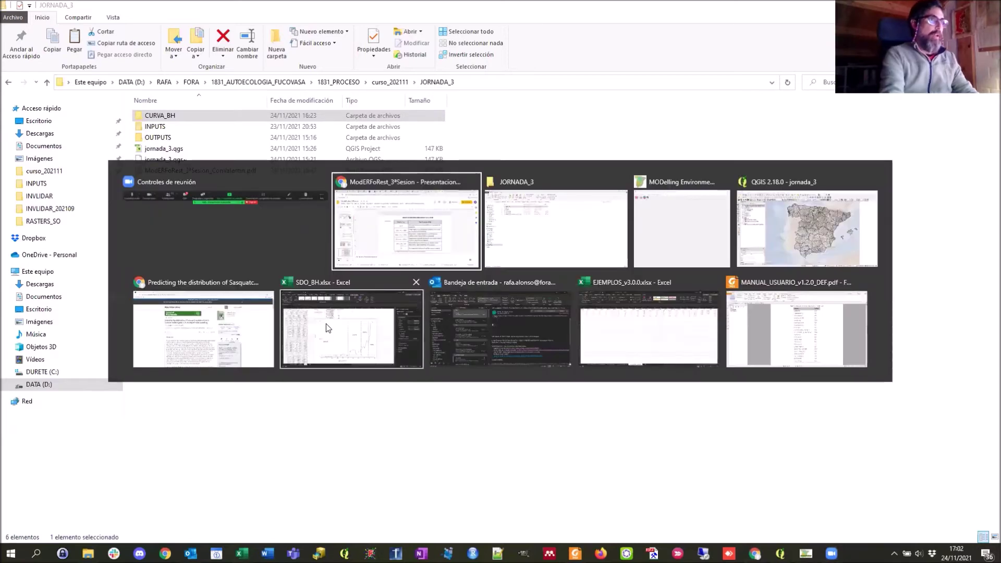
key(alt+Tab)
key(alt+Tab)
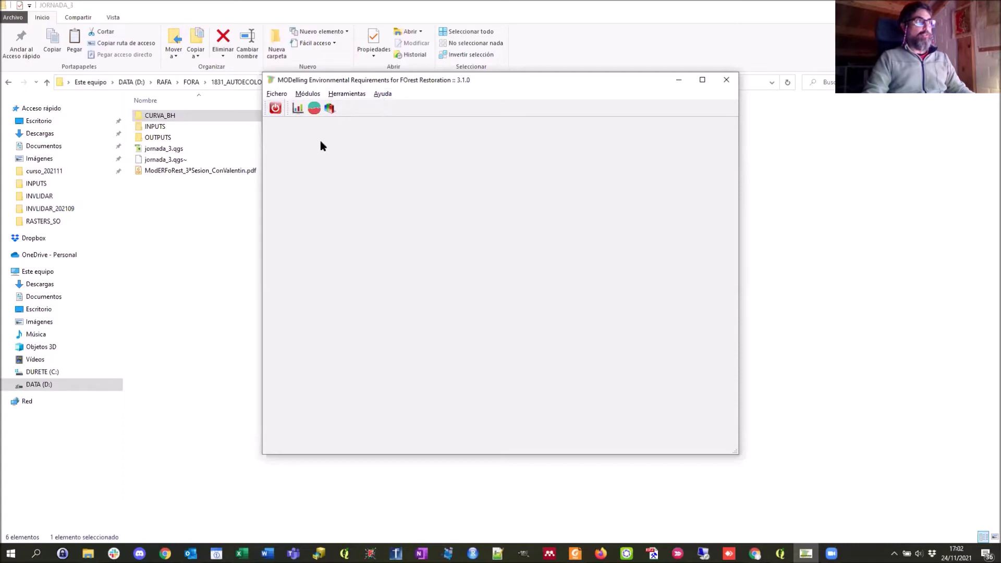
click(308, 94)
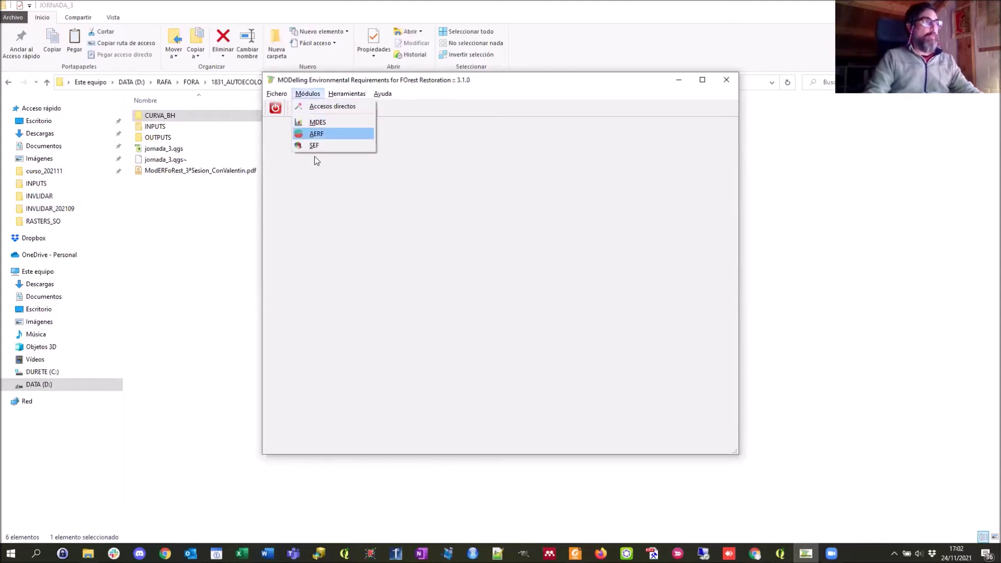
click(359, 169)
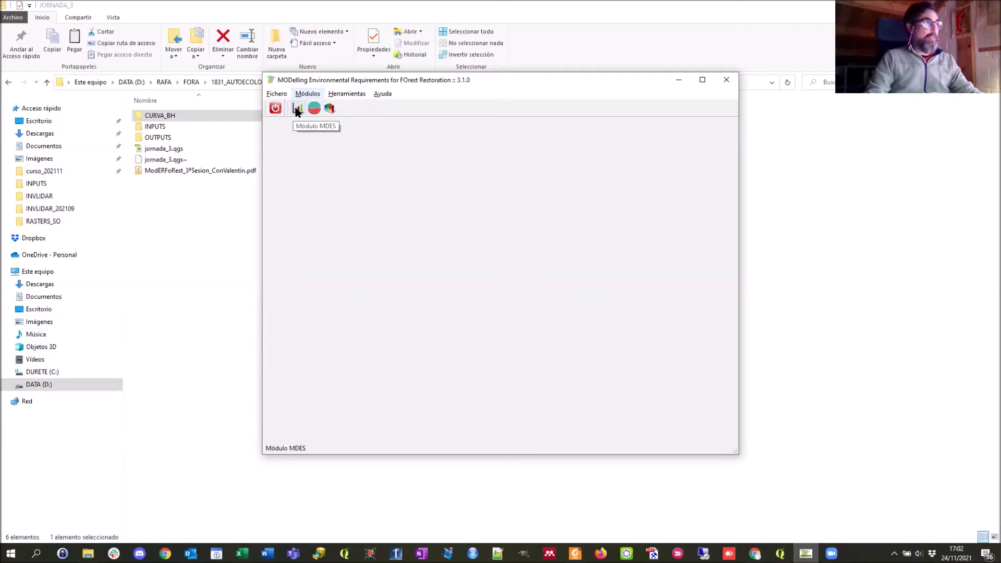
click(297, 110)
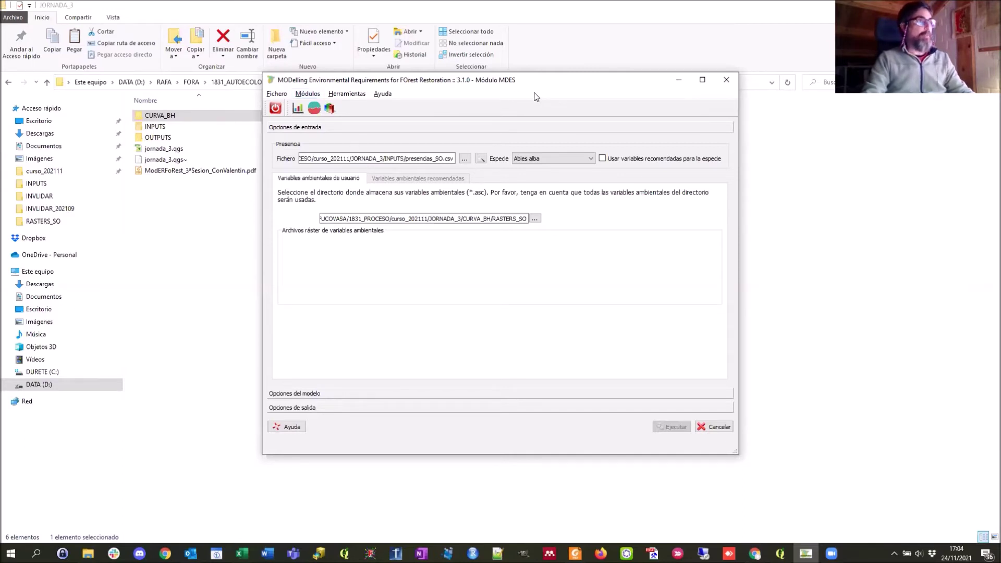
Step: Switch to the EJEMPLOS_v3.0.0.xlsx workbook in Excel and display the MDES_PRESENCIAS sheet
key(alt+Tab)
key(alt+Tab)
key(alt+Tab)
key(alt+Tab)
key(alt+Tab)
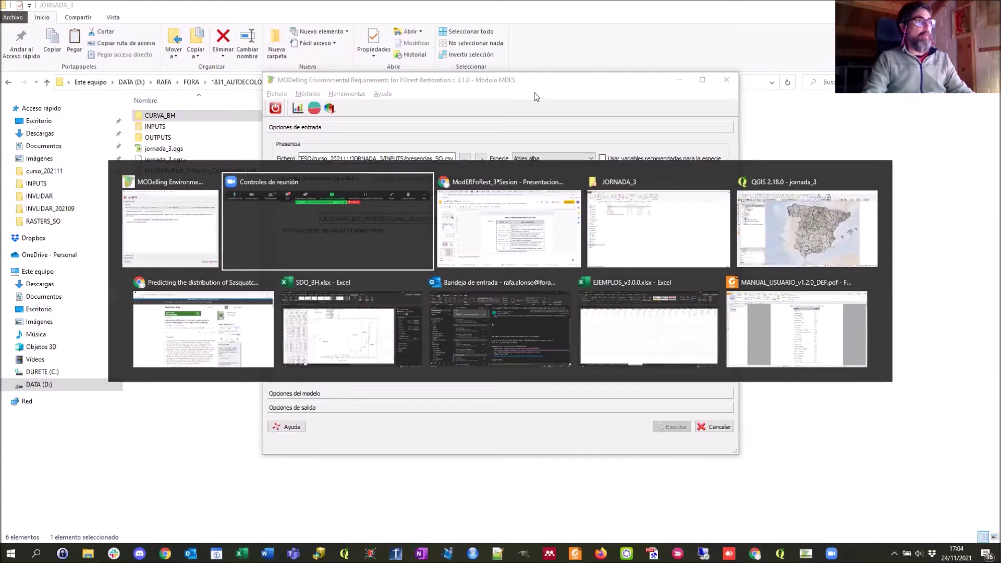
key(alt+Tab)
key(alt+Tab)
key(alt+Tab)
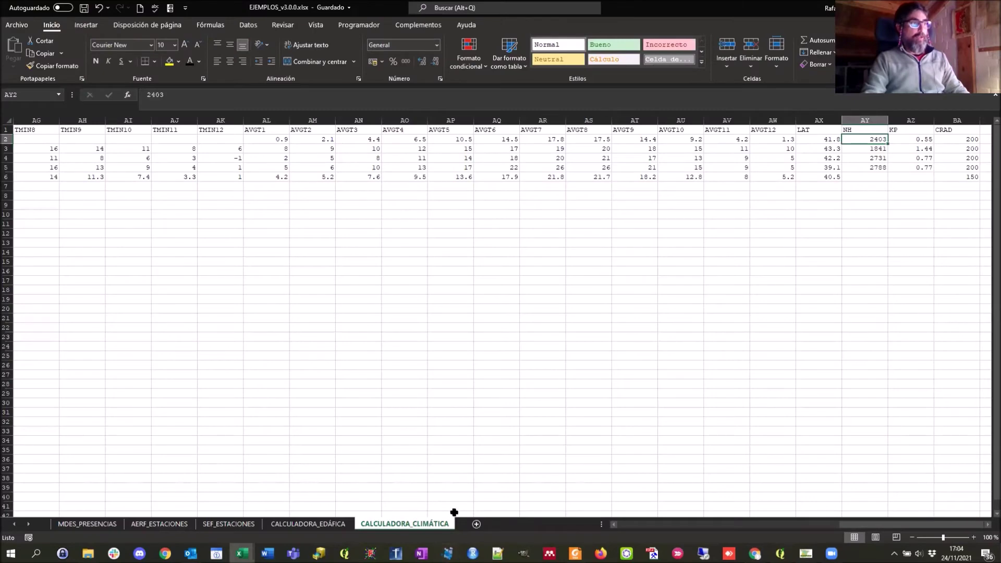
click(69, 524)
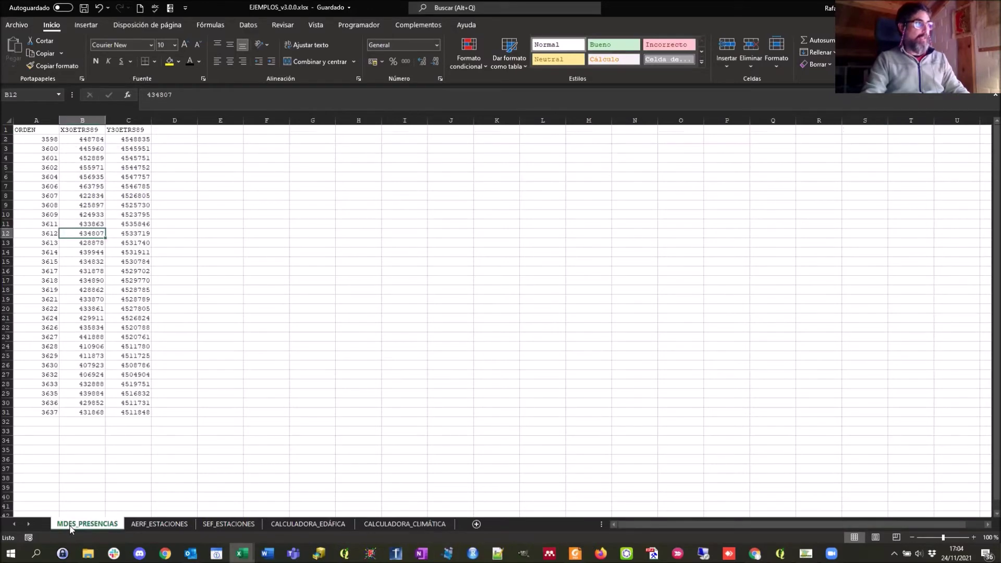
Step: Examine the presence table's ORDEN, X30ETRS89 and Y30ETRS89 columns, first as a whole and then one by one
drag(35, 130, 136, 411)
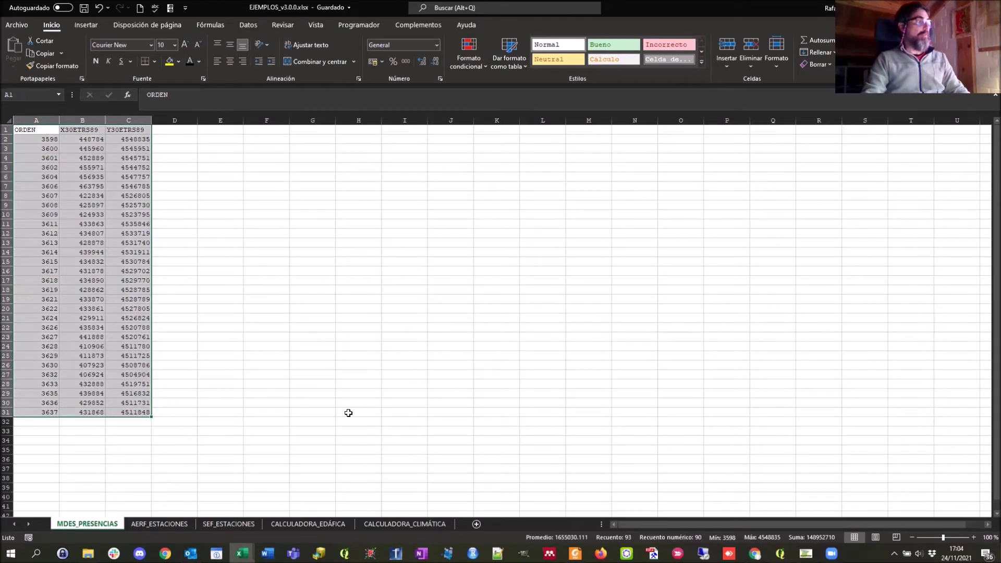
drag(38, 130, 52, 407)
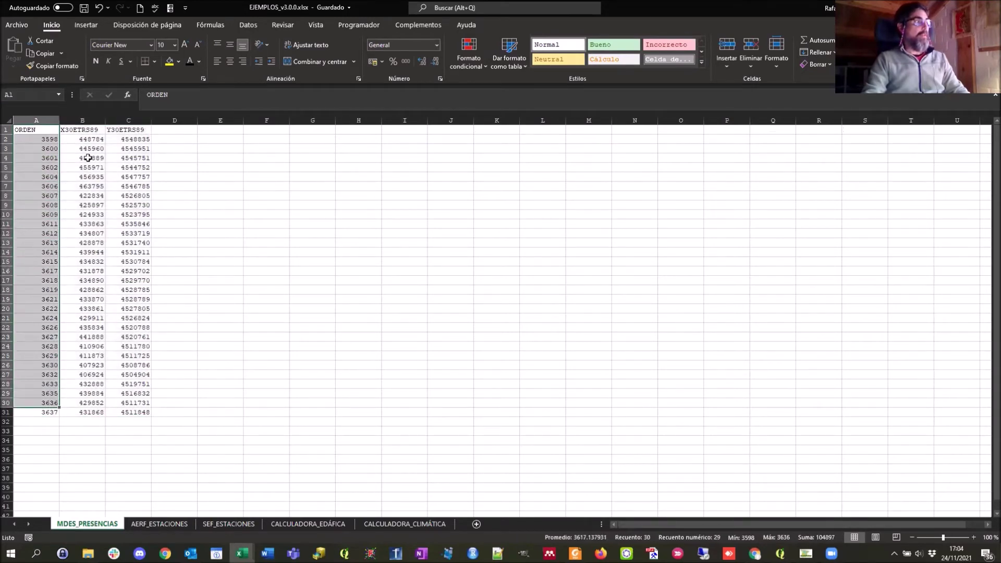
drag(87, 130, 86, 413)
drag(134, 130, 130, 402)
click(92, 299)
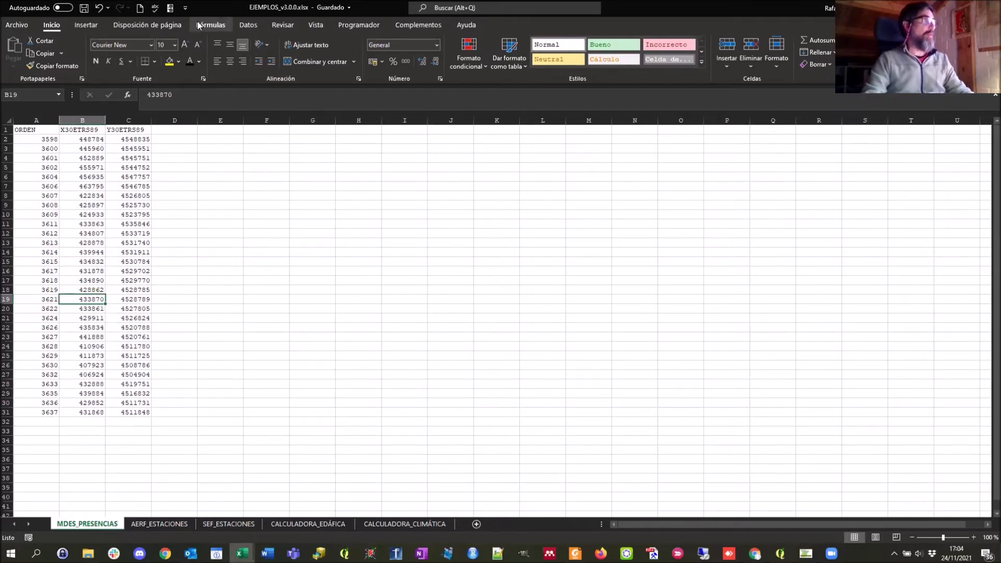
Step: Save only the active sheet as comma-delimited CSV over presencias.csv in the JORNADA_3 INPUTS folder
click(21, 26)
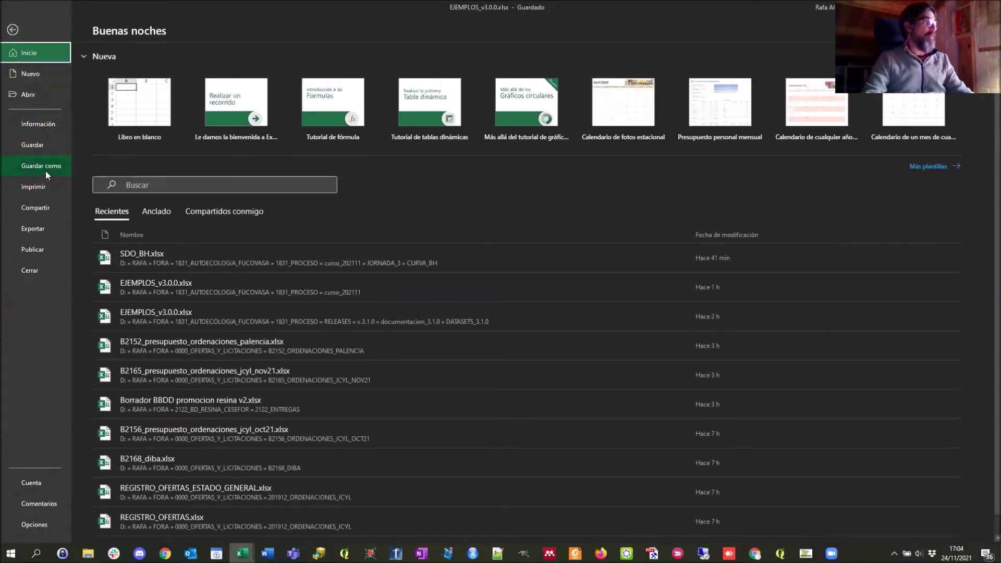
click(45, 168)
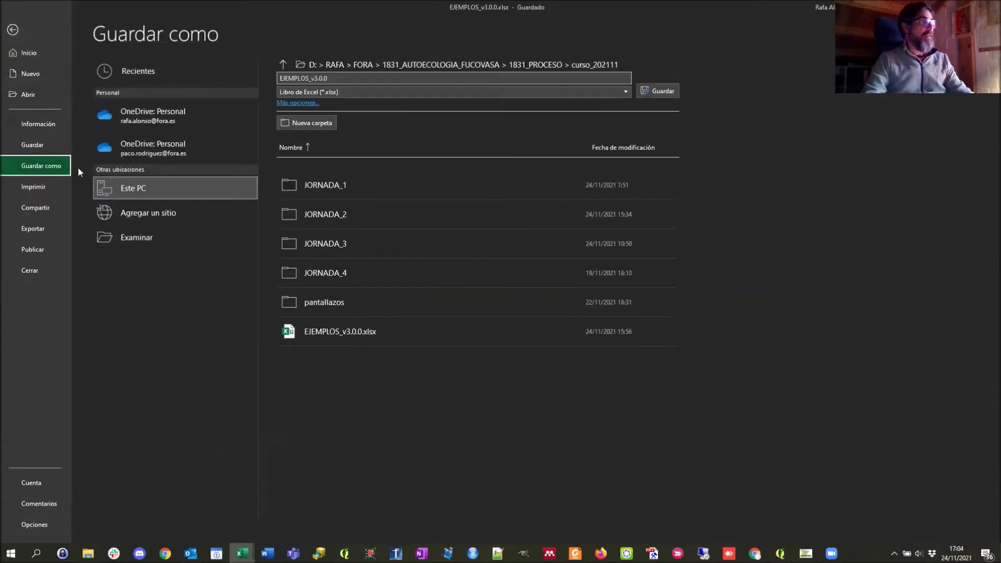
click(624, 92)
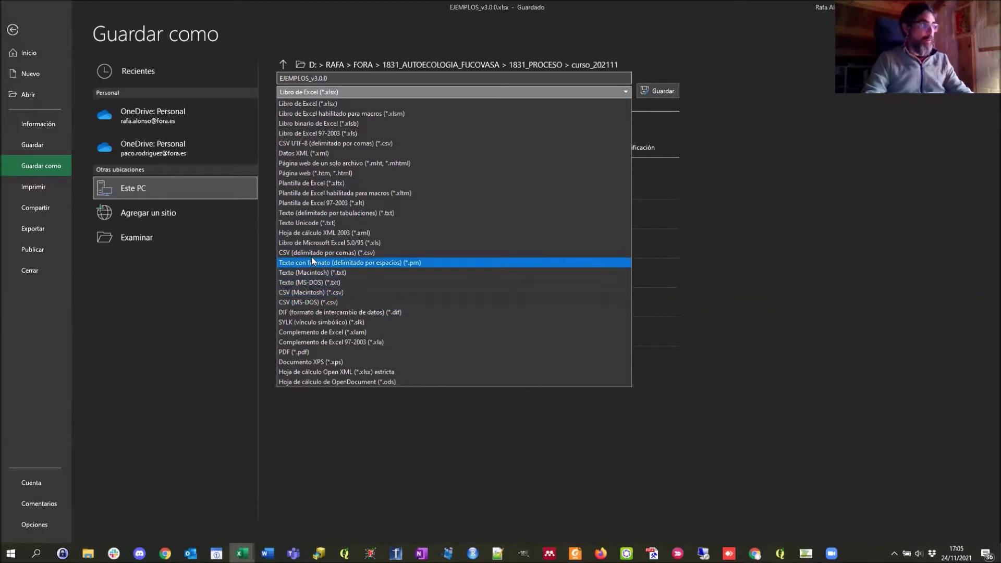
click(352, 253)
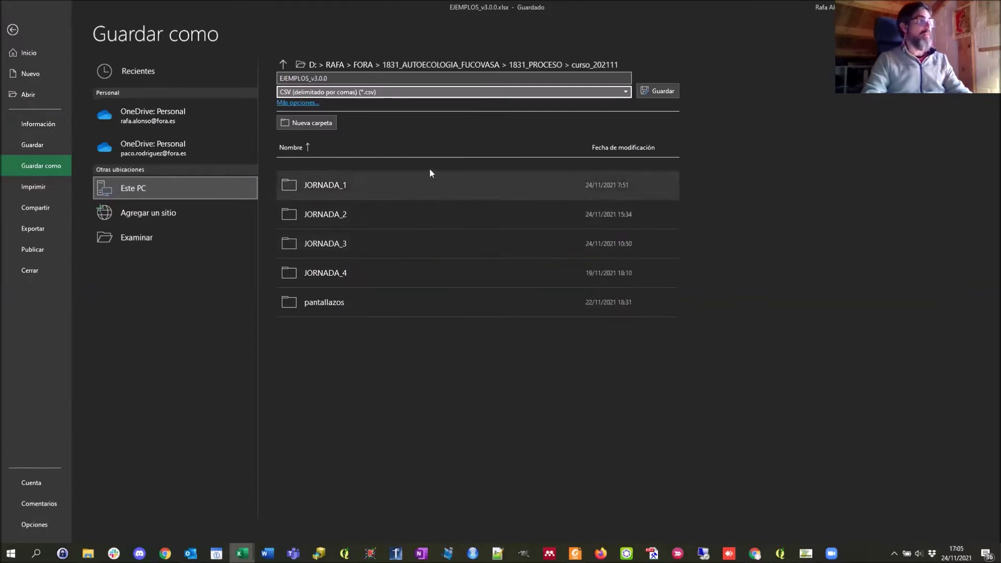
click(574, 65)
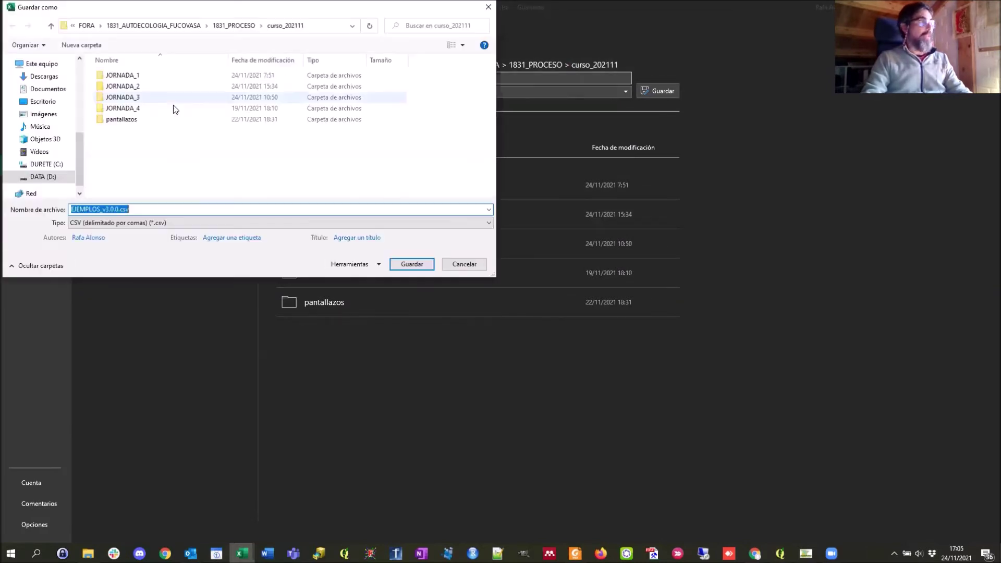
double_click(134, 98)
double_click(123, 89)
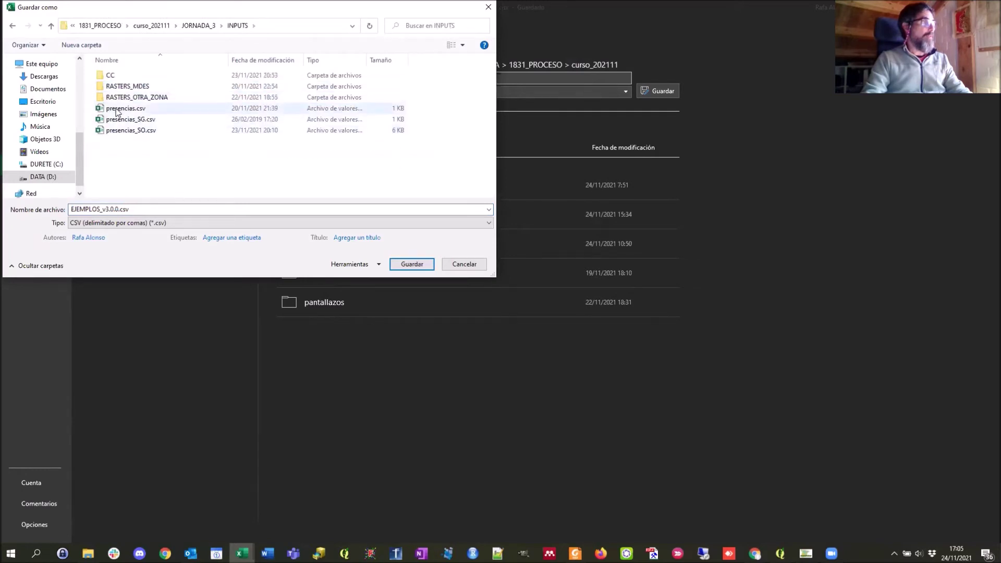
click(118, 109)
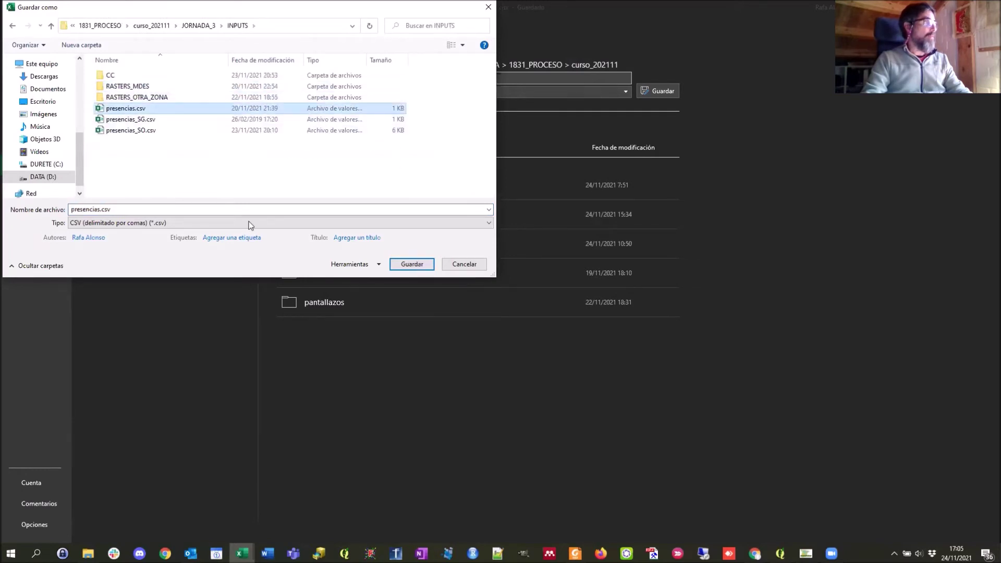
click(407, 266)
click(525, 277)
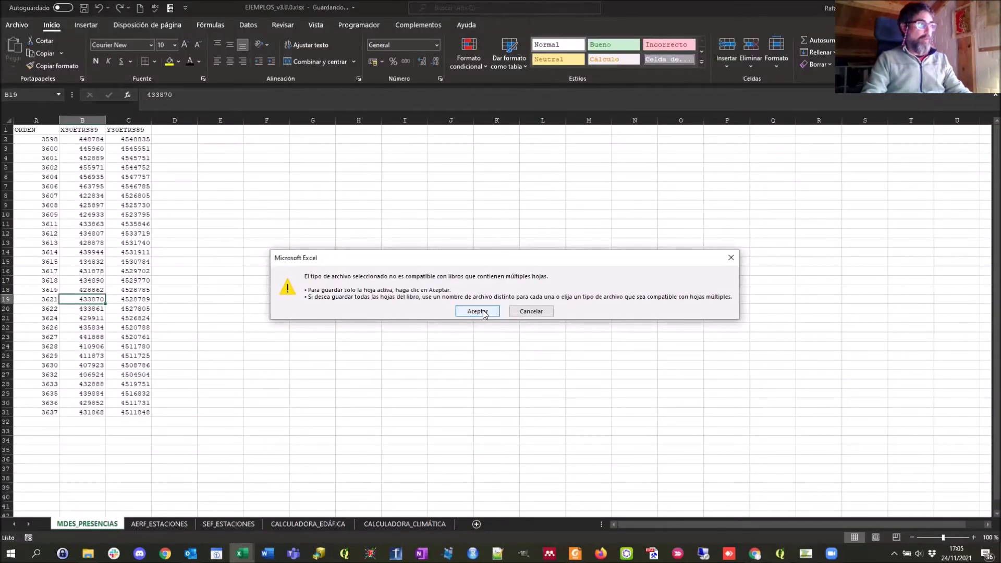
click(477, 311)
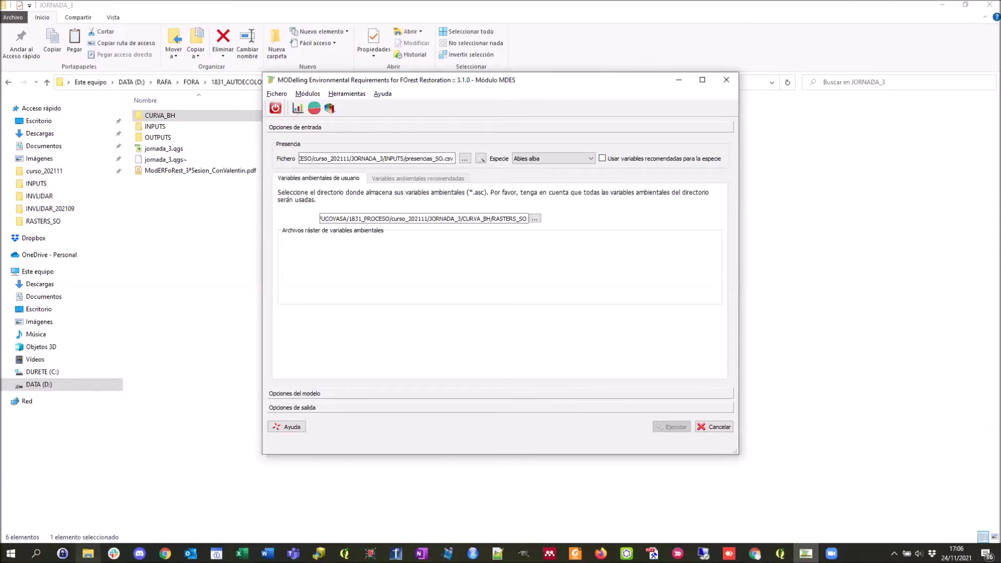
Step: Open presencias.csv from the JORNADA_3 INPUTS folder in Notepad++, check its delimiters and columns, and close the file
click(88, 553)
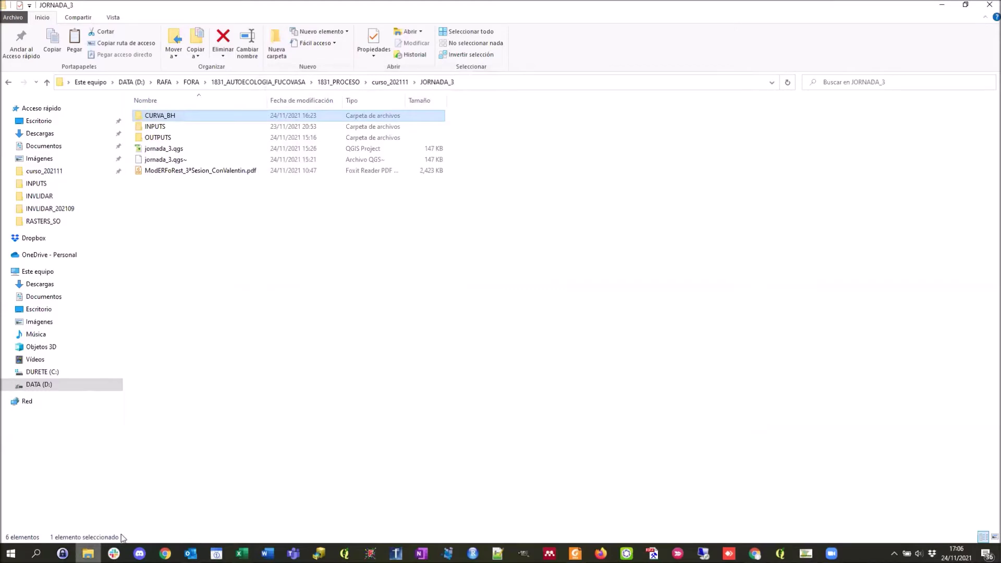
double_click(155, 127)
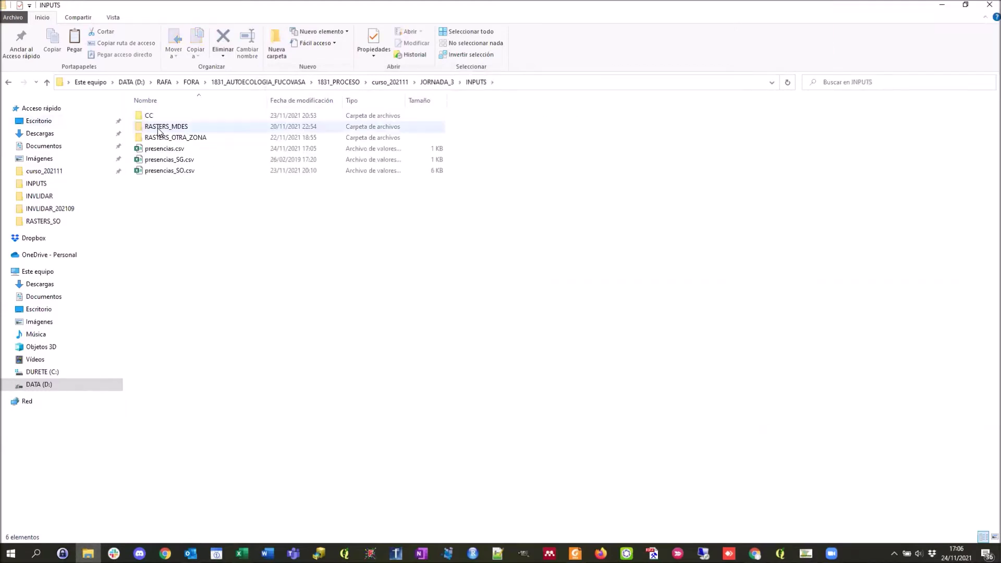
click(158, 151)
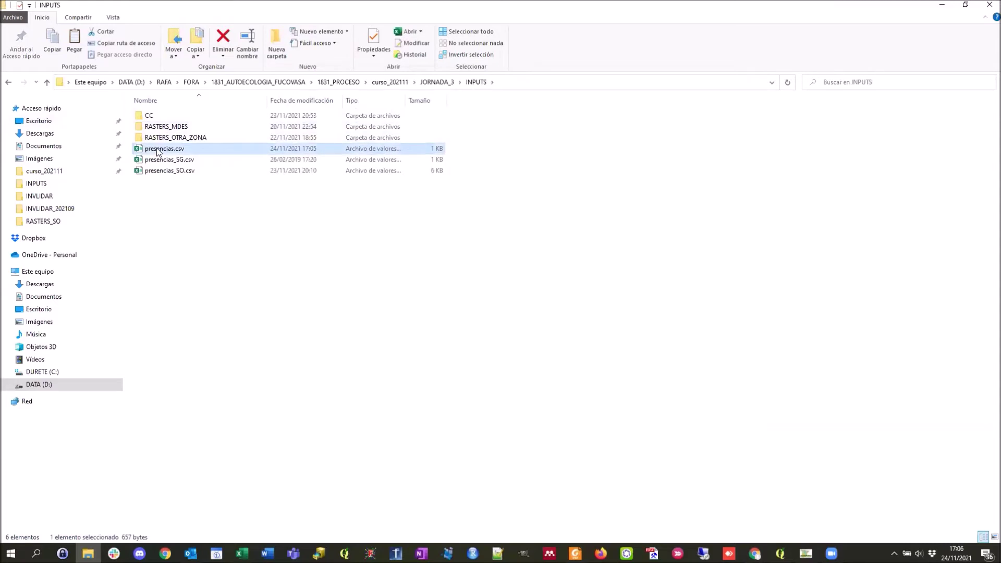
right_click(158, 151)
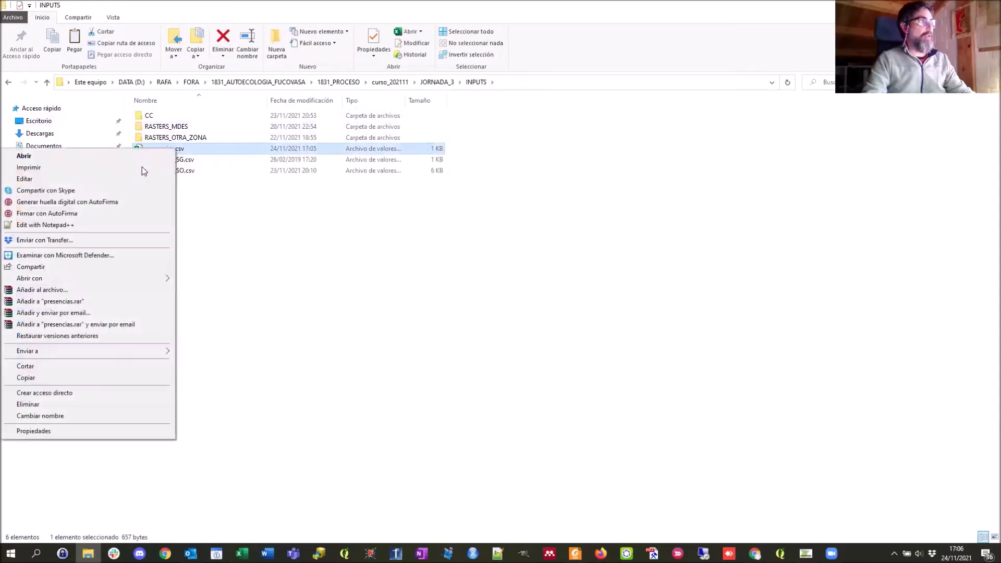
click(54, 225)
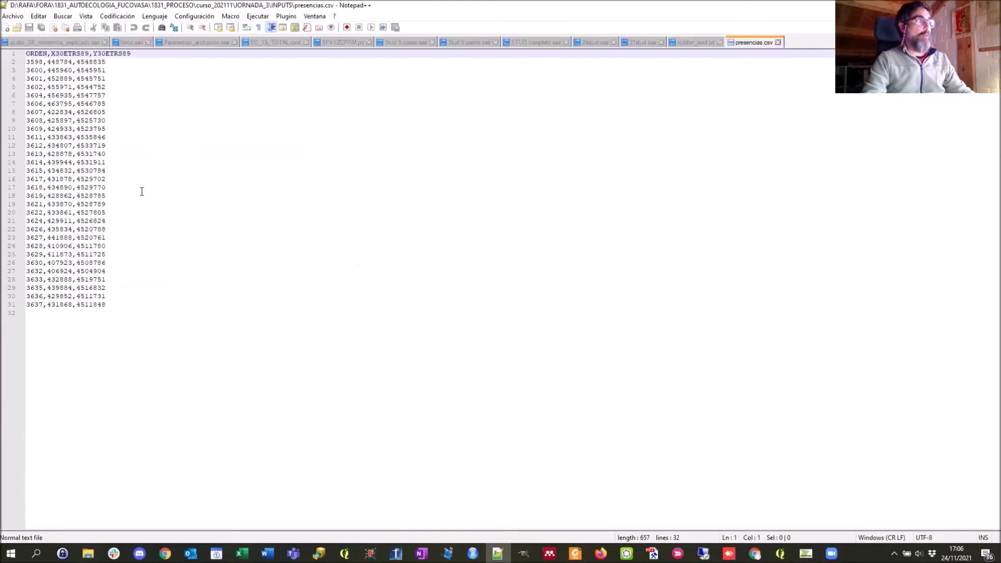
scroll(213, 254, up, 2)
scroll(213, 254, up, 2)
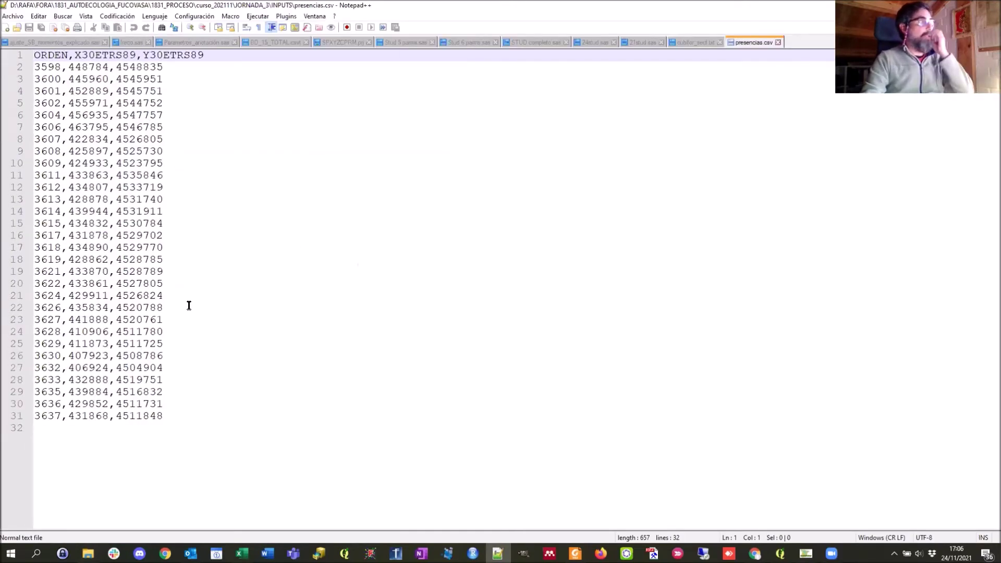
click(778, 43)
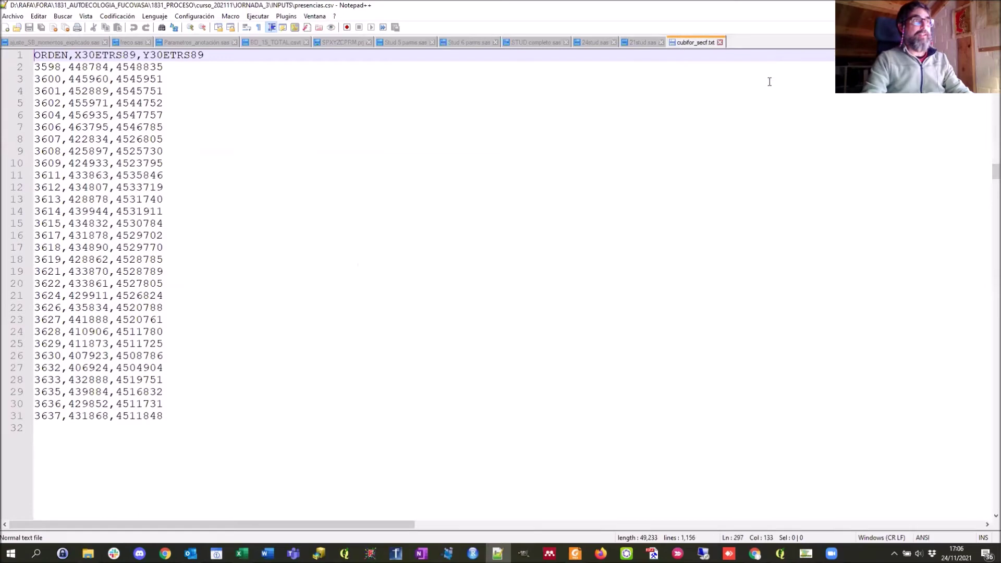
Step: Reopen EJEMPLOS_v3.0.0.xlsx from the curso_202111 folder and inspect the NH and KP headers on the CALCULADORA_CLIMÁTICA sheet
key(alt+Tab)
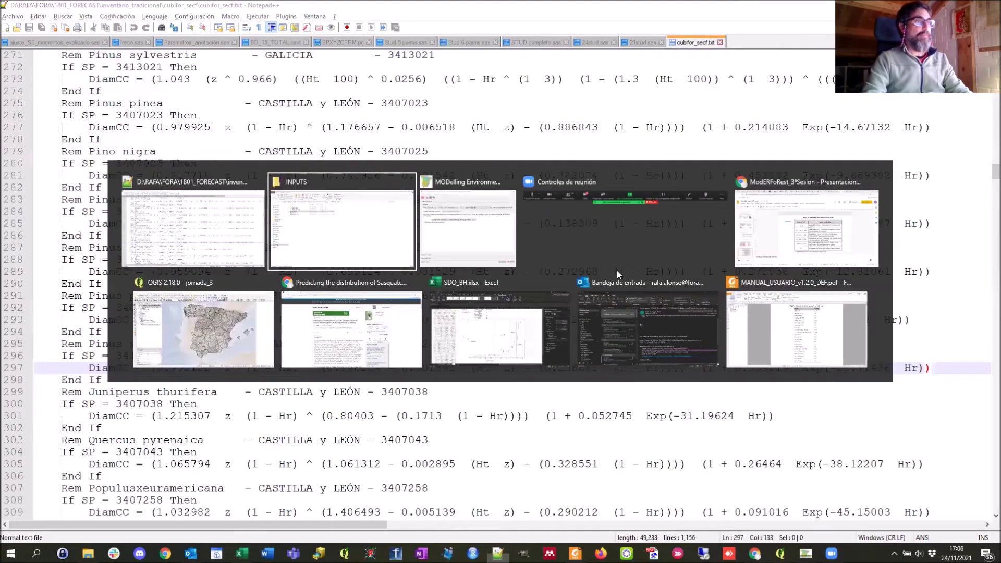
click(365, 239)
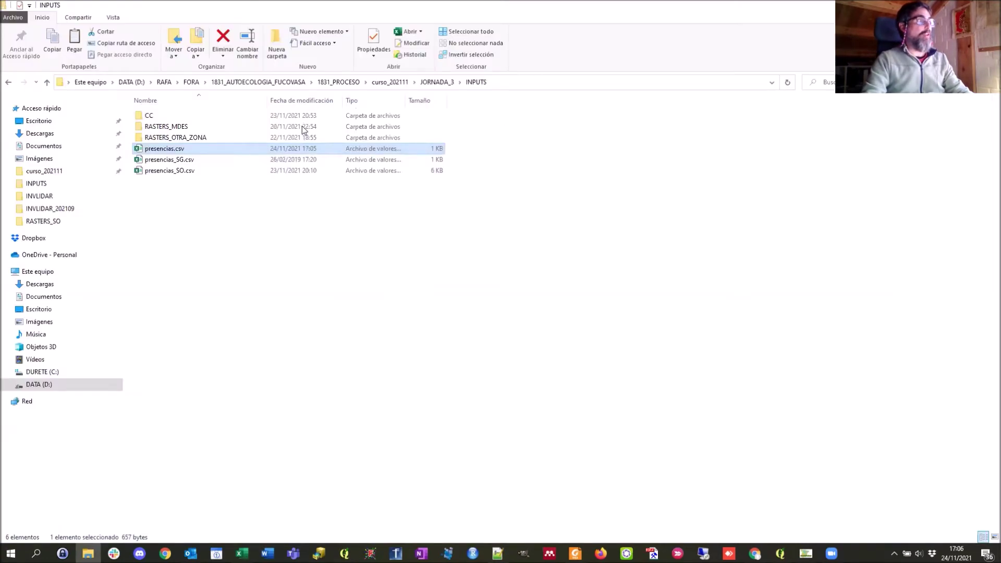
click(388, 83)
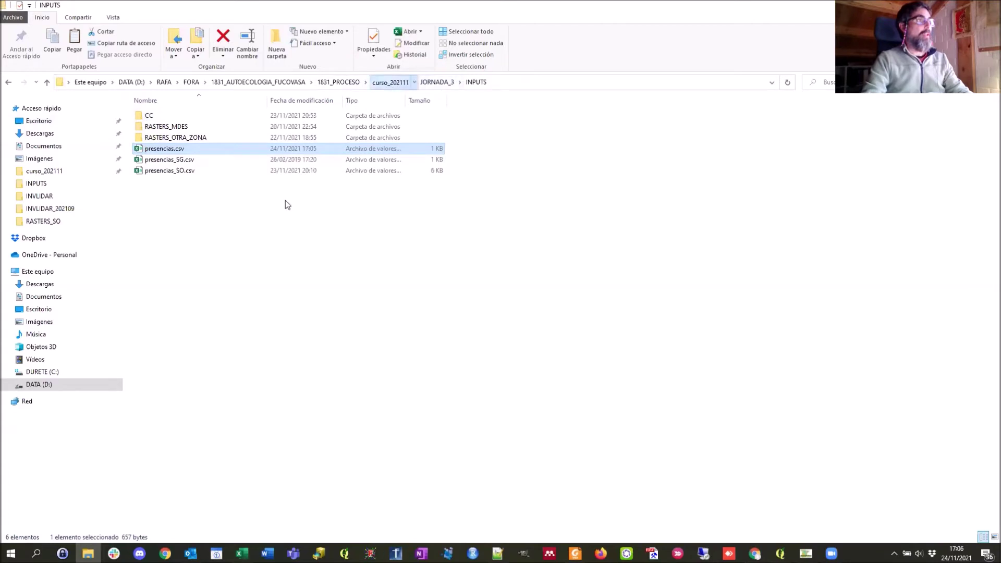
double_click(177, 204)
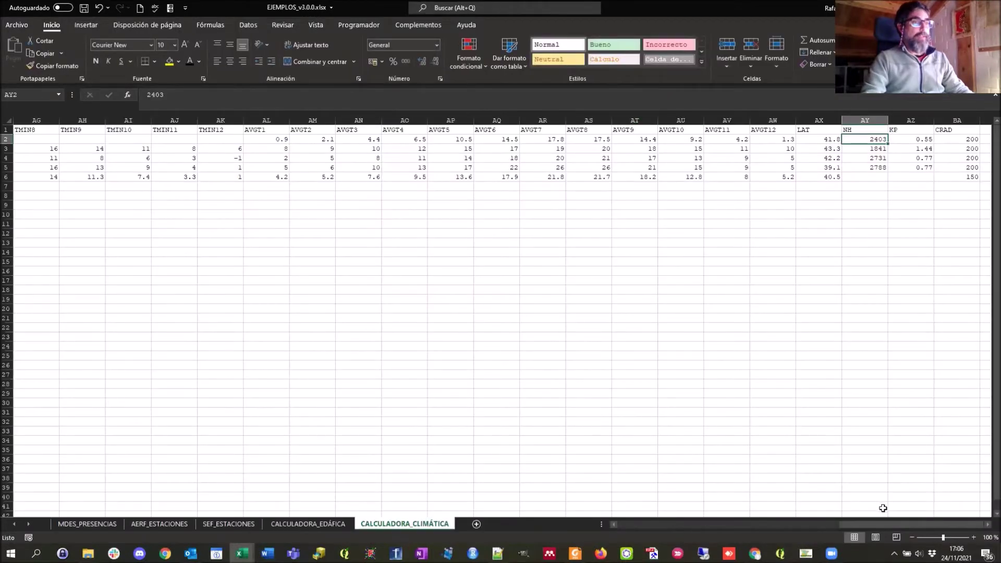
click(849, 130)
drag(893, 126, 893, 127)
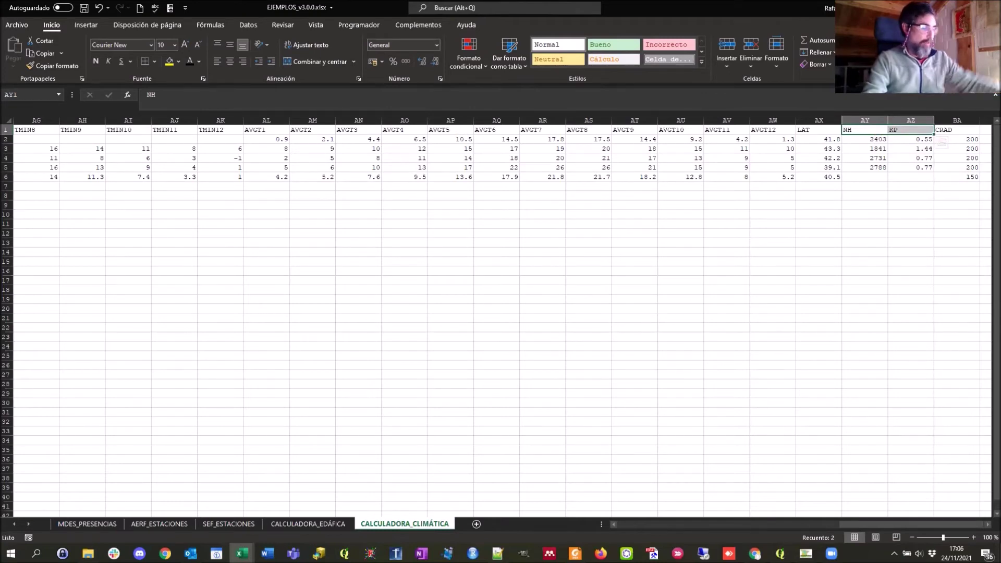
Step: Switch to File Explorer and open the RASTERS_CALCULADORA_CLIMATICA folder inside JORNADA_2's 1_calculadora_climatica folder
key(alt+Tab)
key(alt+Tab)
key(alt+Tab)
key(alt+shift+Tab)
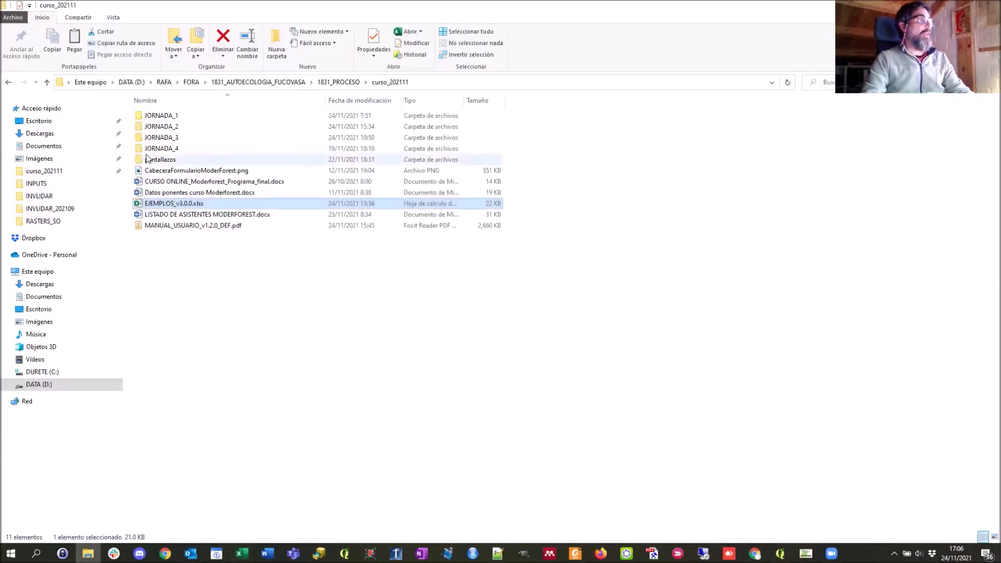
click(165, 118)
double_click(166, 116)
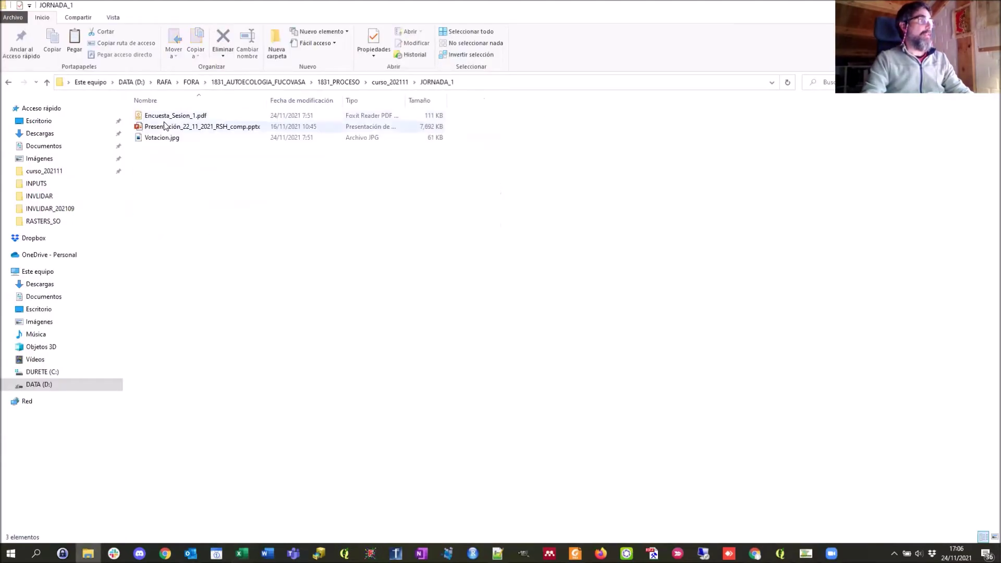
click(388, 83)
double_click(160, 128)
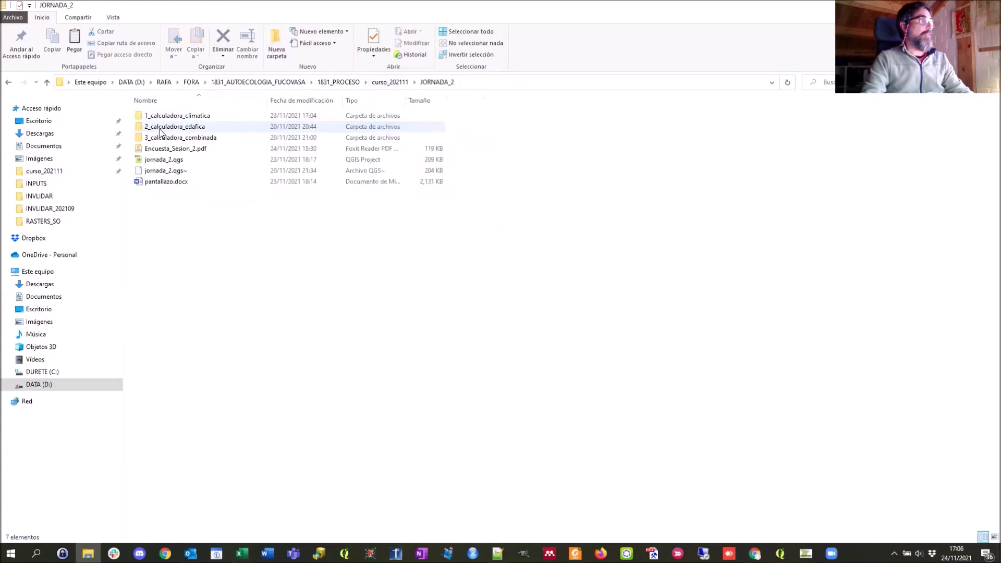
double_click(166, 116)
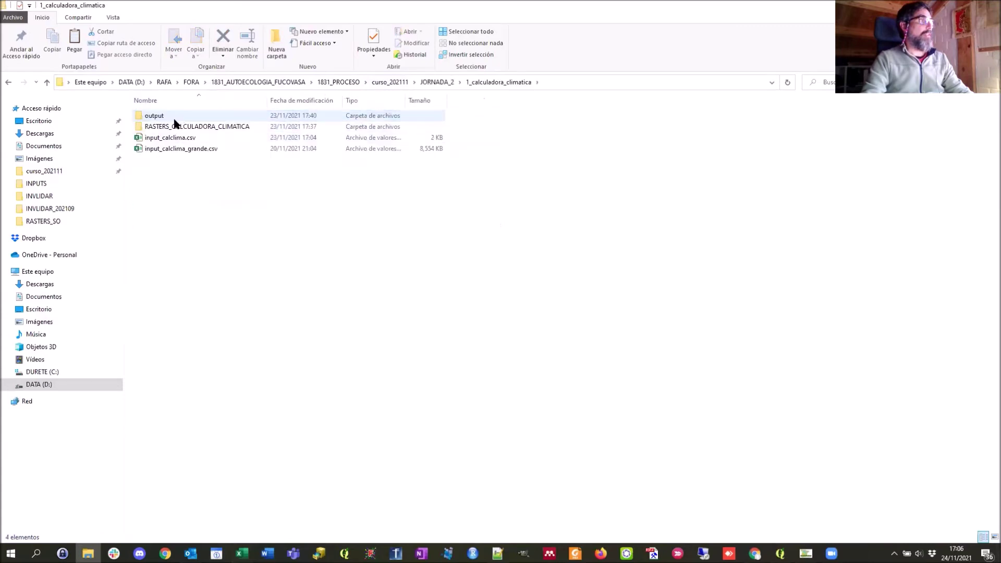
click(193, 130)
double_click(193, 131)
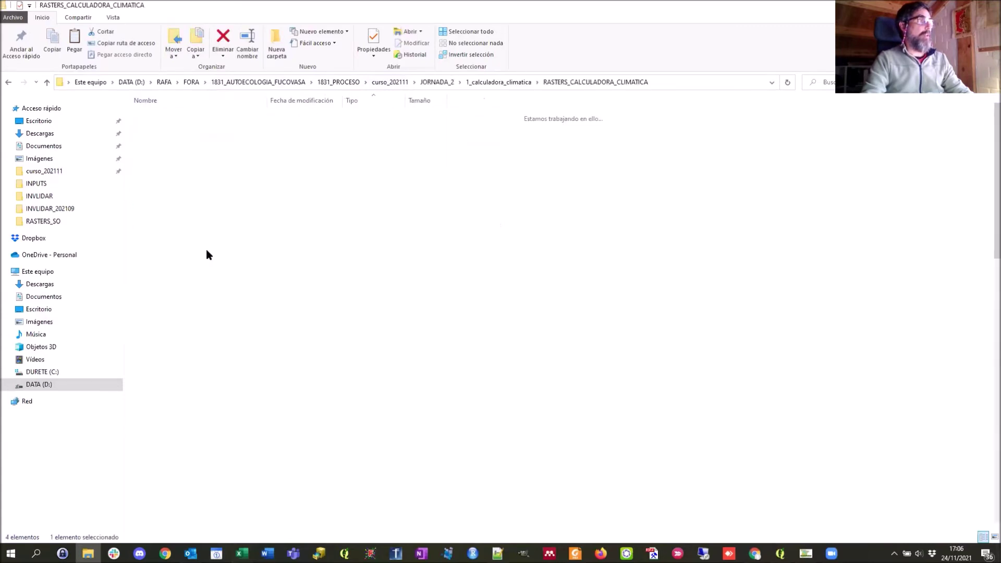
Step: Rename the raster file K_SO.asc as KP_SO.asc
click(155, 261)
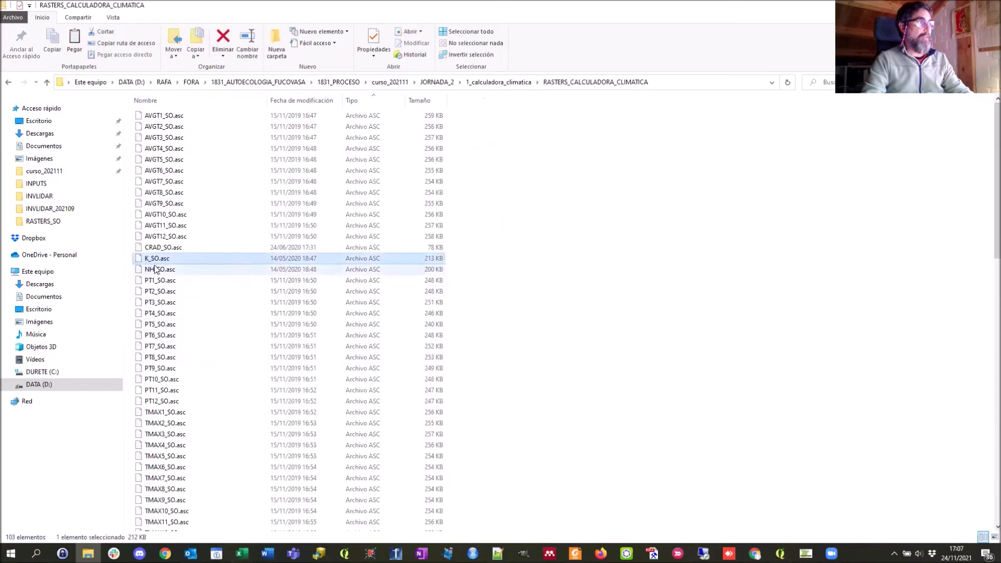
click(158, 264)
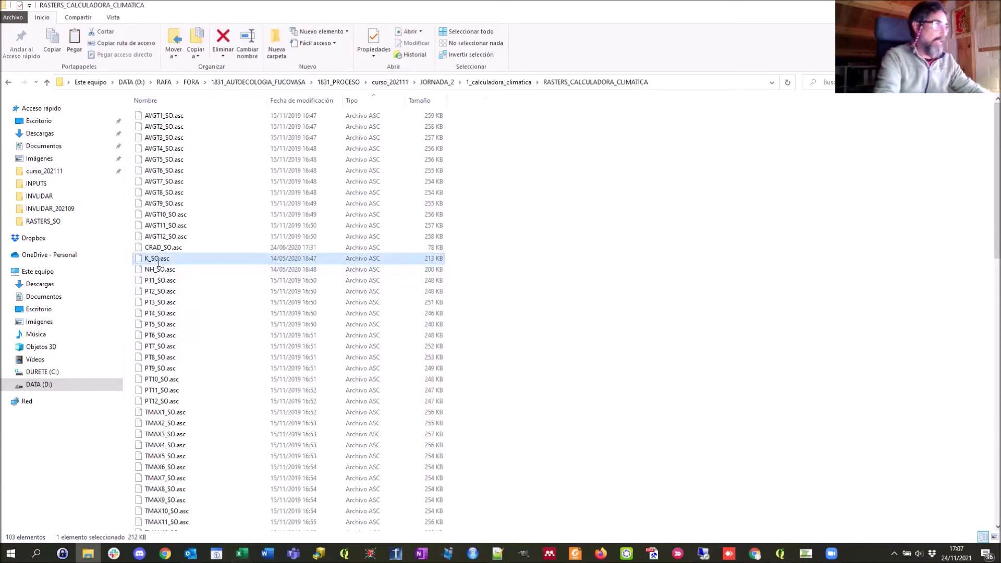
text(P)
key(Return)
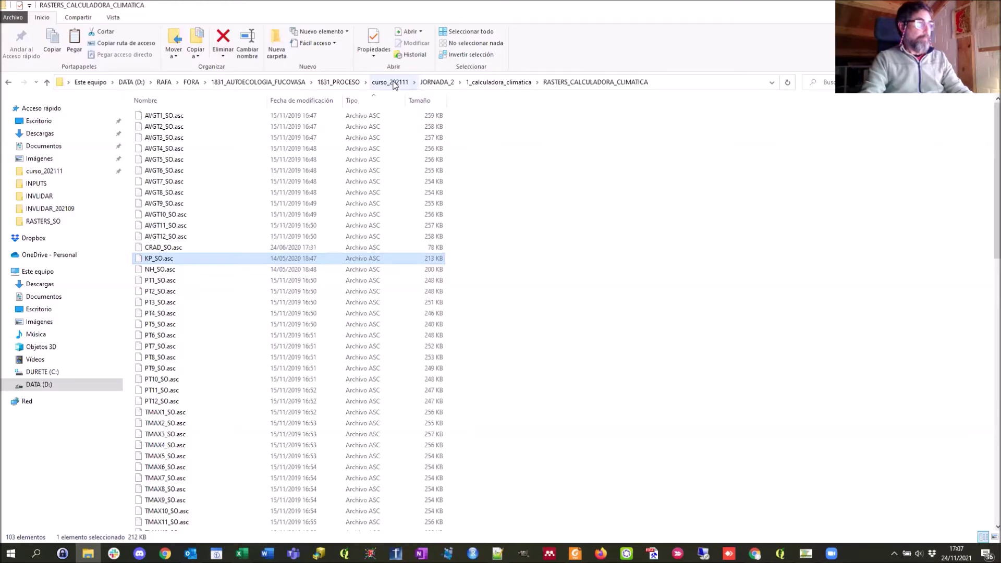
Step: Switch to ModERFoRest's MDES module and load presencias.csv from curso_202111's JORNADA_3 INPUTS folder as the presence file
key(alt+Tab)
key(alt+Tab)
key(alt+Tab)
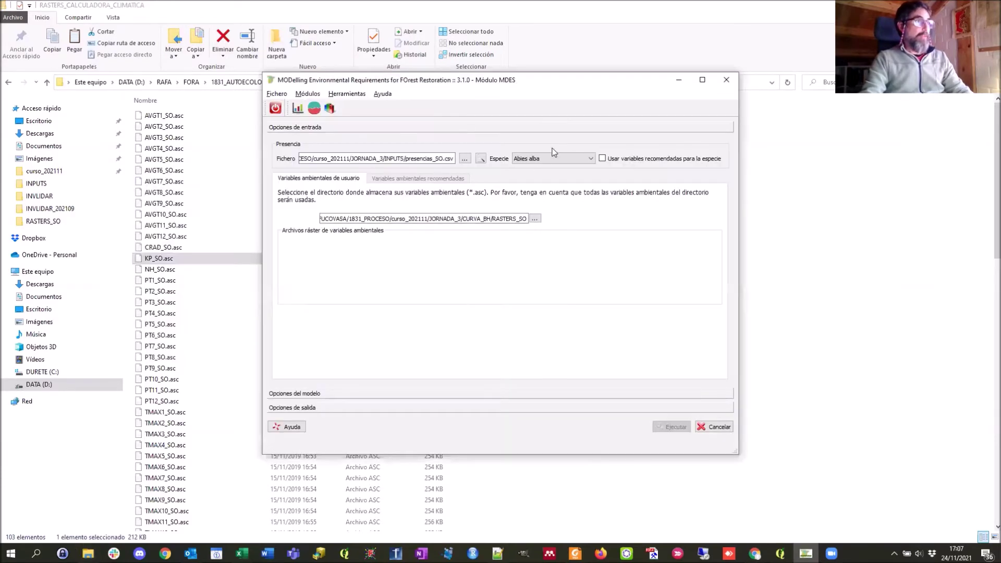
click(465, 159)
scroll(321, 180, up, 3)
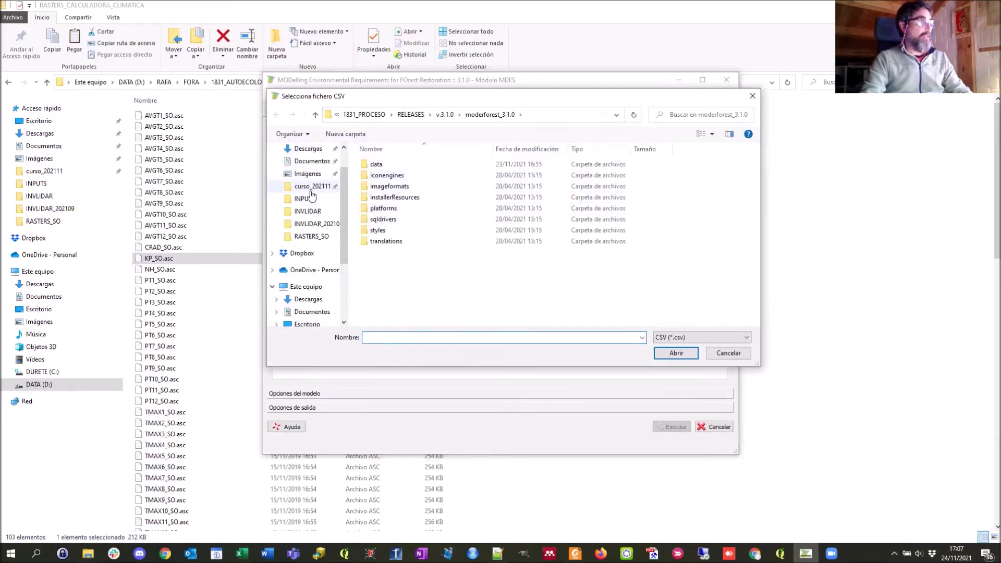
click(312, 188)
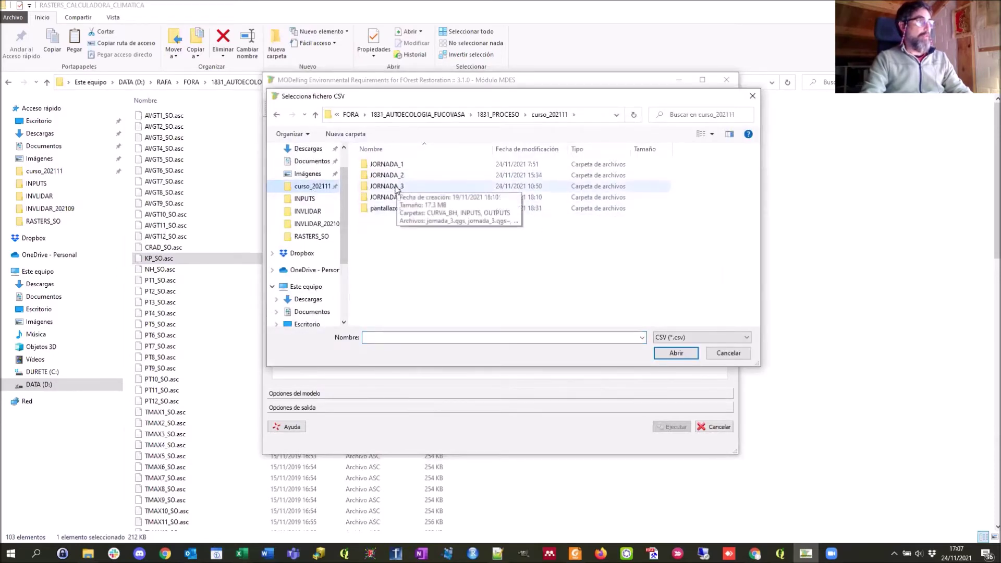
double_click(396, 186)
double_click(386, 175)
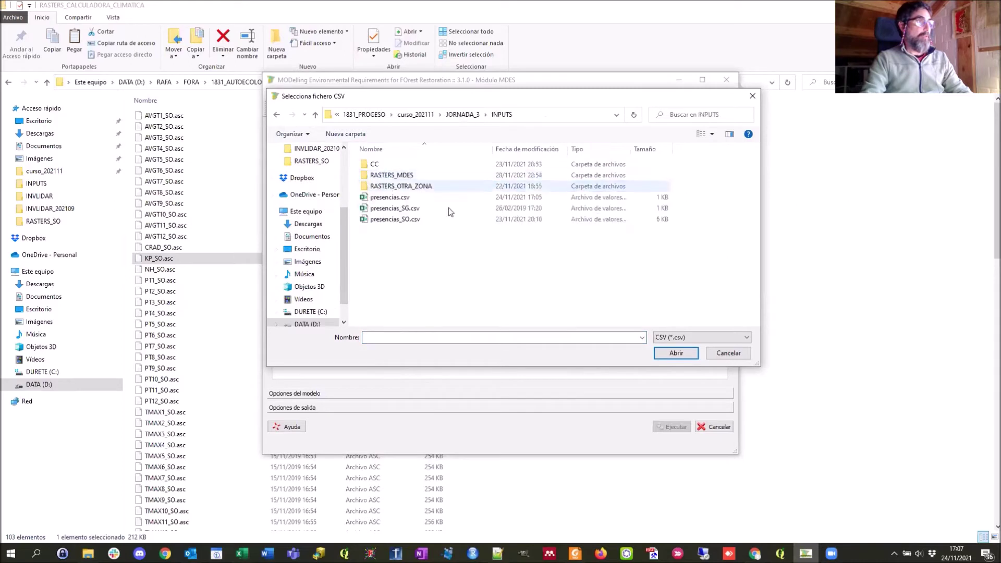
click(389, 198)
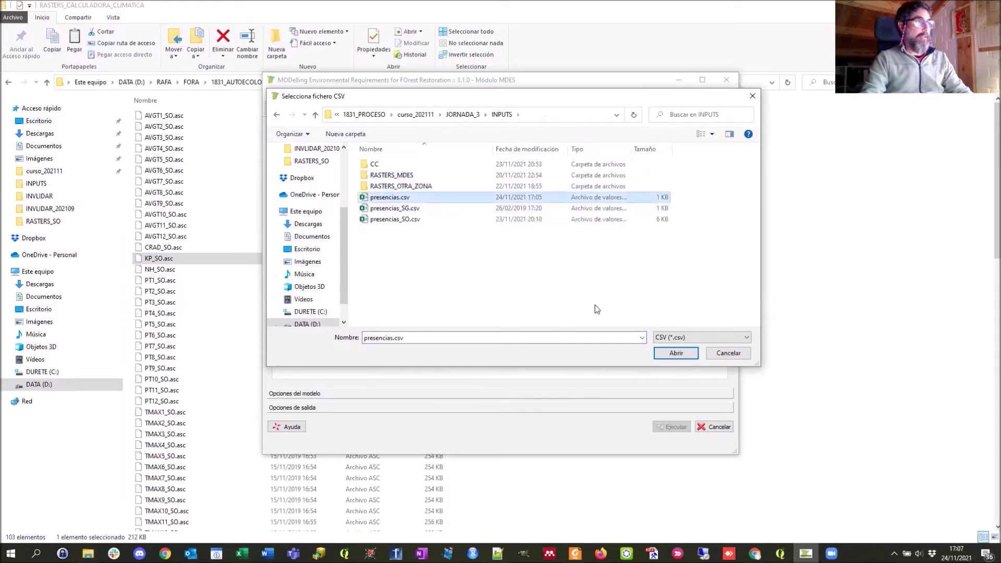
click(678, 353)
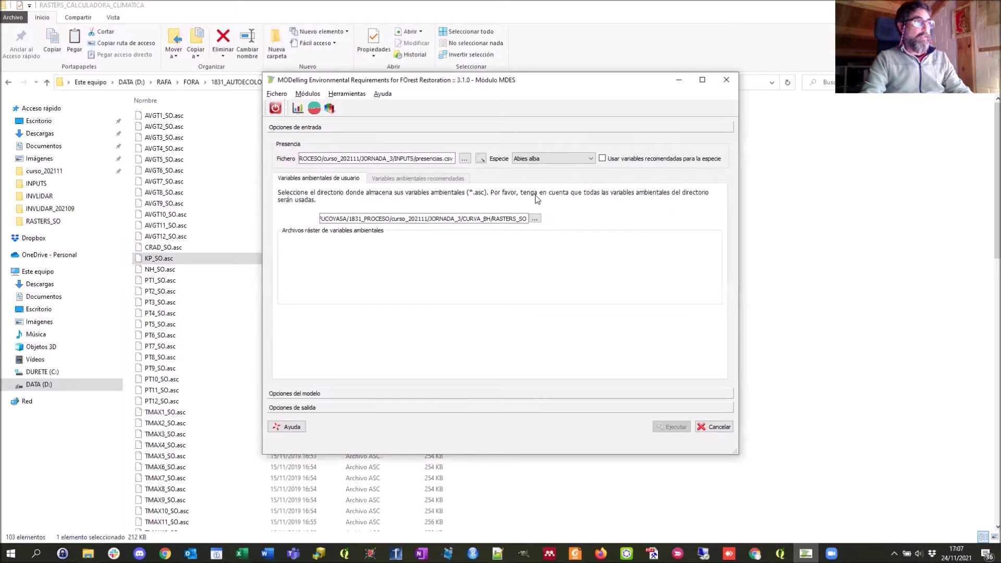
Step: Preview the loaded presence file's Point ID, X and Y columns and close the preview
click(483, 159)
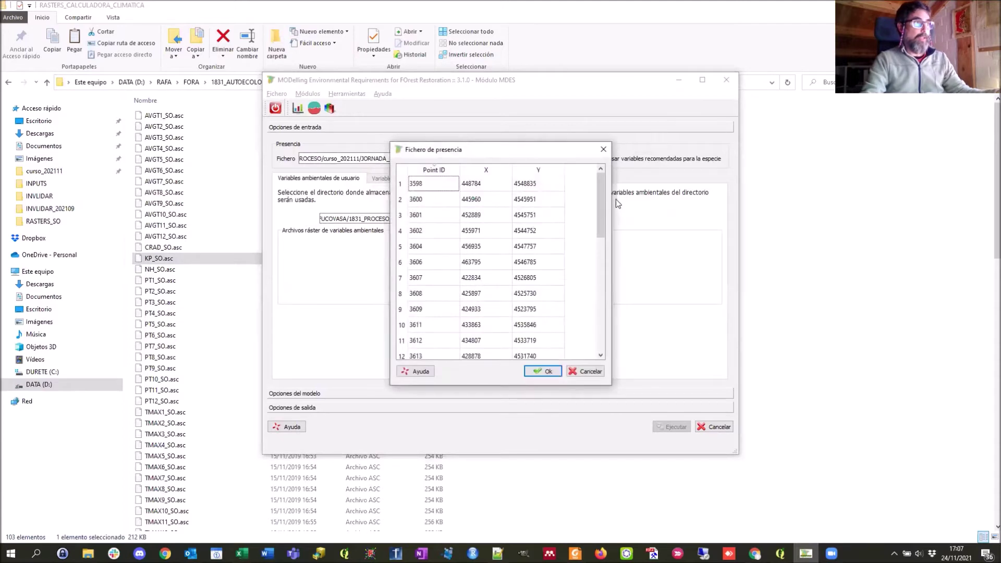
drag(600, 232, 592, 187)
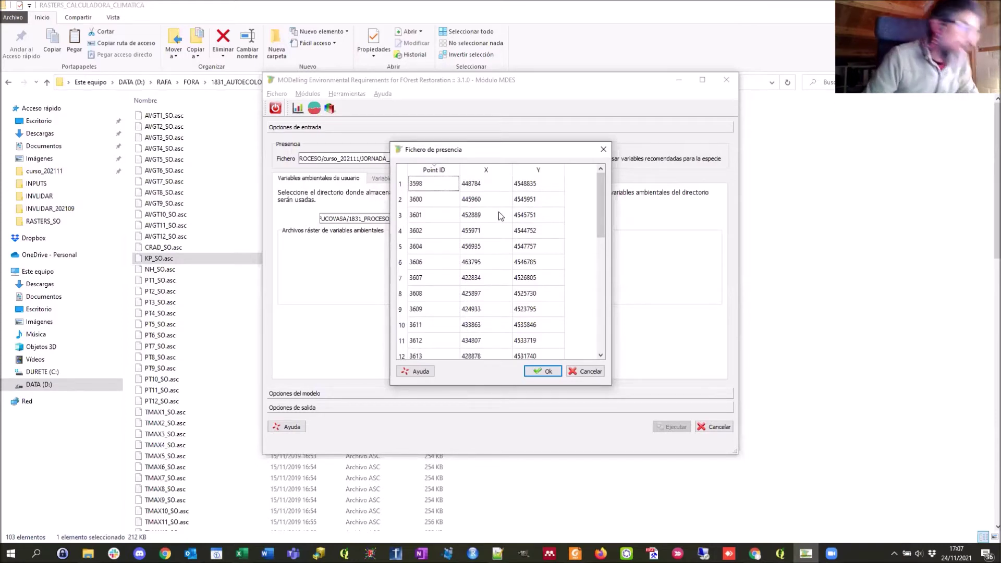
click(432, 167)
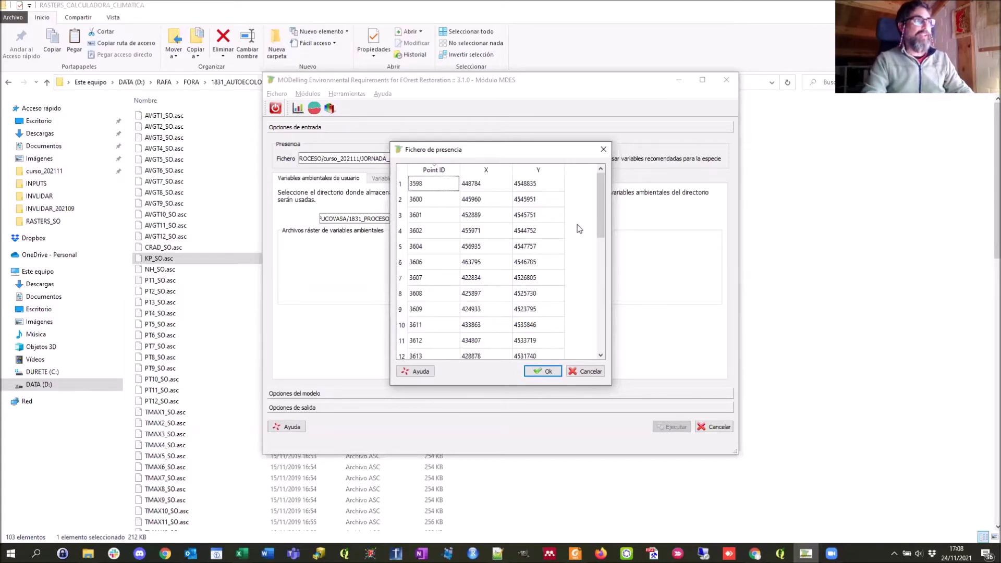
click(544, 372)
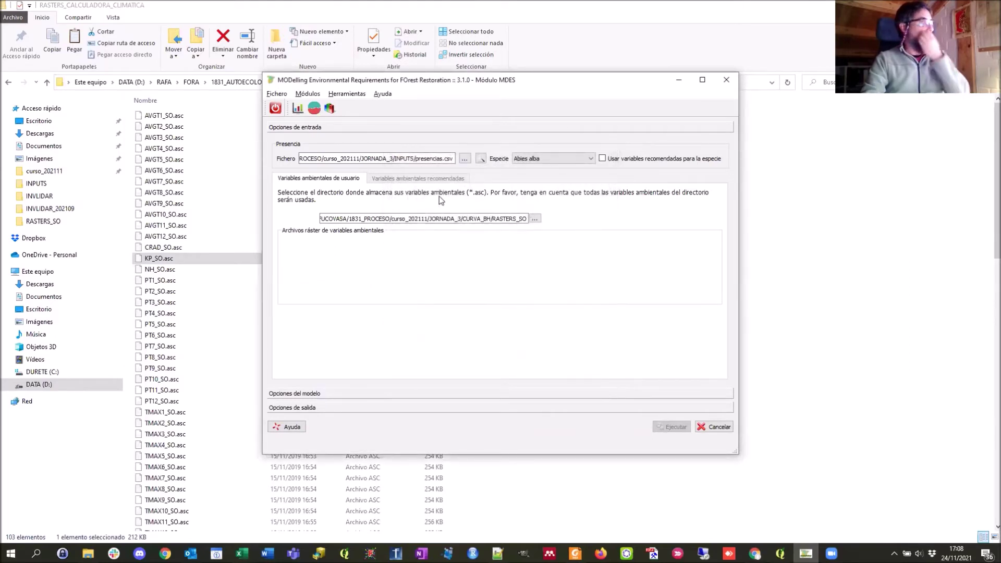
Step: Set the species to Quercus pyrenaica and enable the use of its recommended variables
click(590, 158)
drag(592, 186, 595, 210)
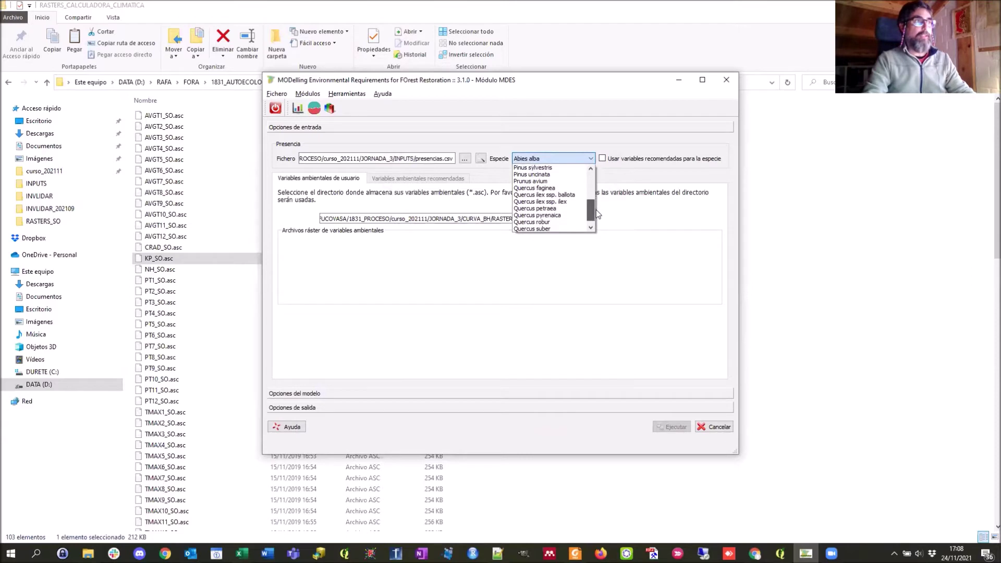
click(536, 215)
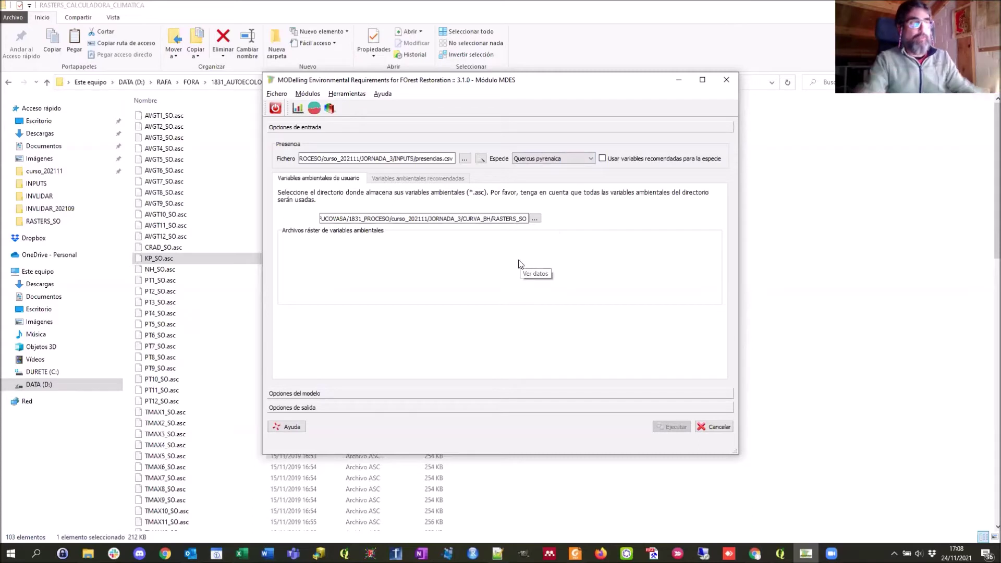
click(602, 159)
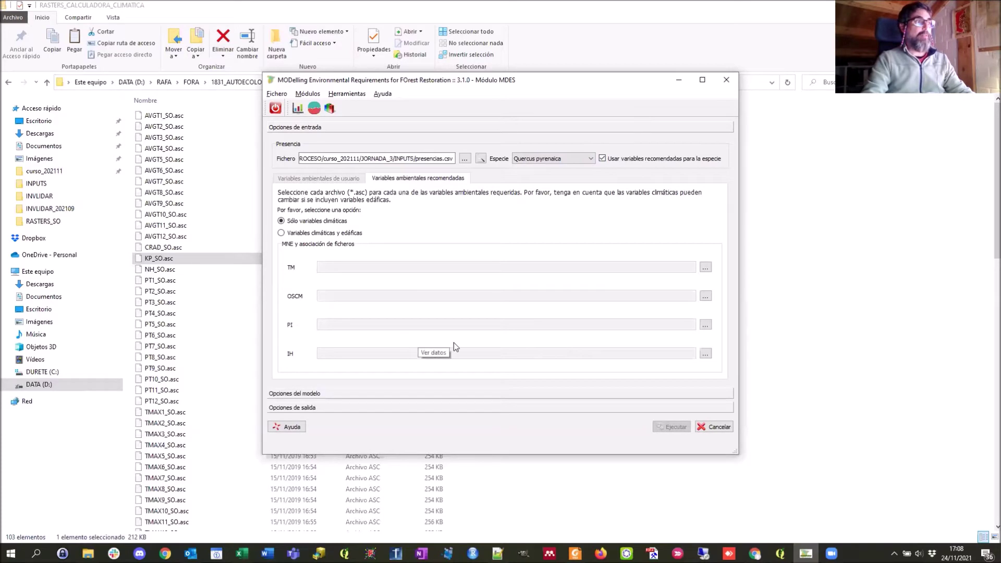
Step: Consult the variables and units table in MANUAL_USUARIO_v1.2.0_DEF.pdf in Foxit Reader, and return to the MDES module's recommended variables
key(alt+Tab)
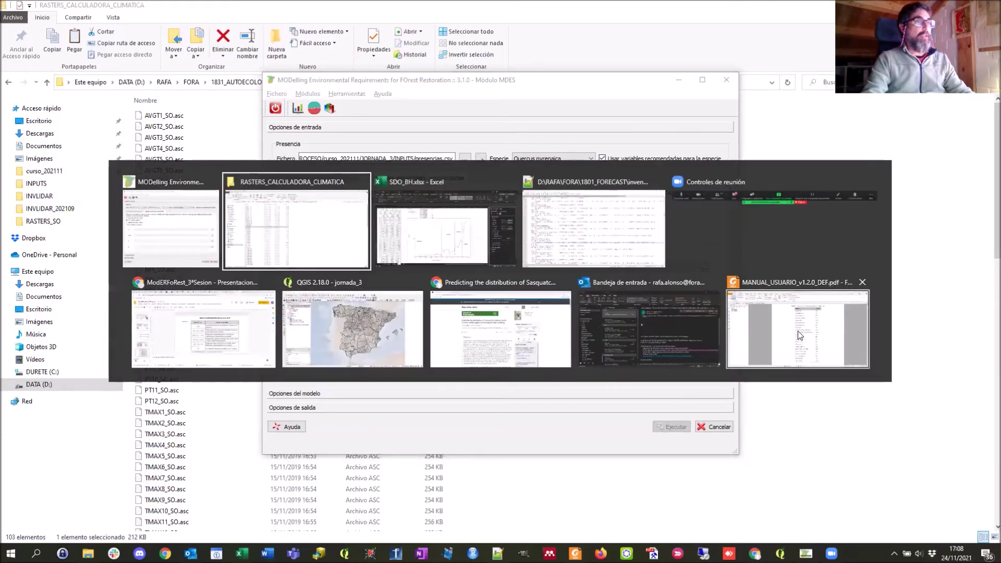
click(820, 331)
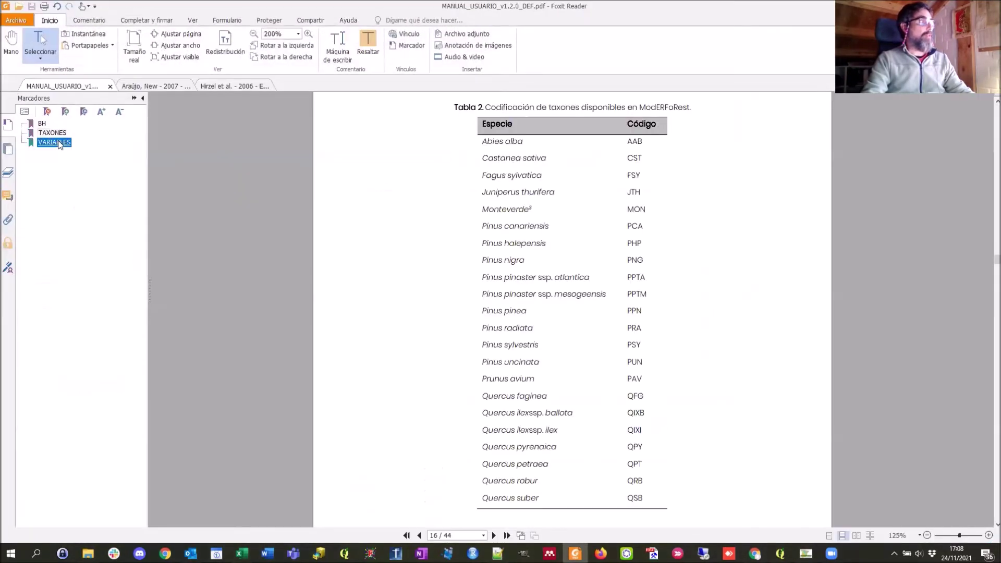
click(54, 142)
scroll(550, 277, down, 2)
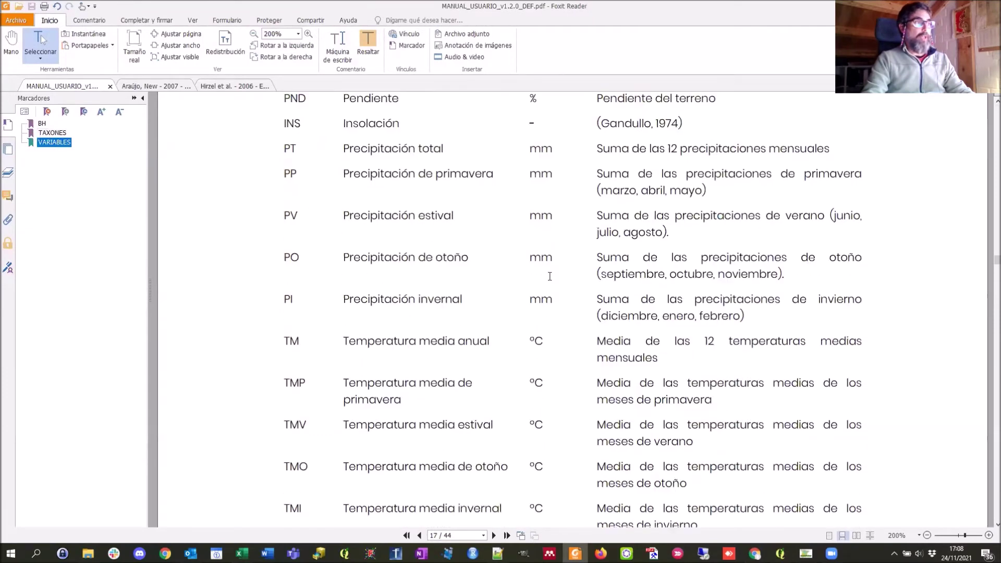
scroll(549, 276, up, 2)
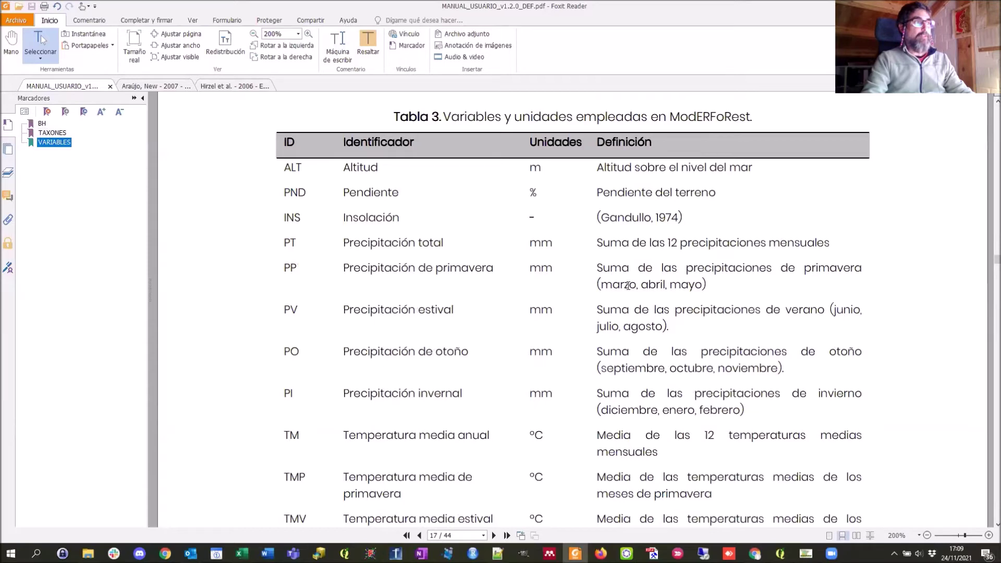
key(alt+Tab)
key(Tab)
click(410, 172)
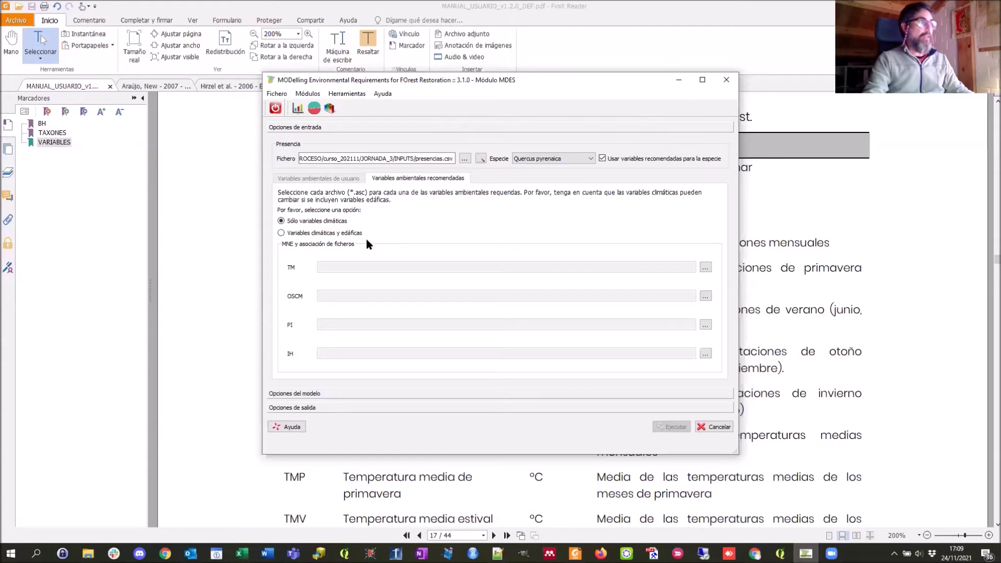
Step: Compare the rasters required for climatic and edaphic variables with those for climatic variables only, ending on the climatic-only option
click(281, 233)
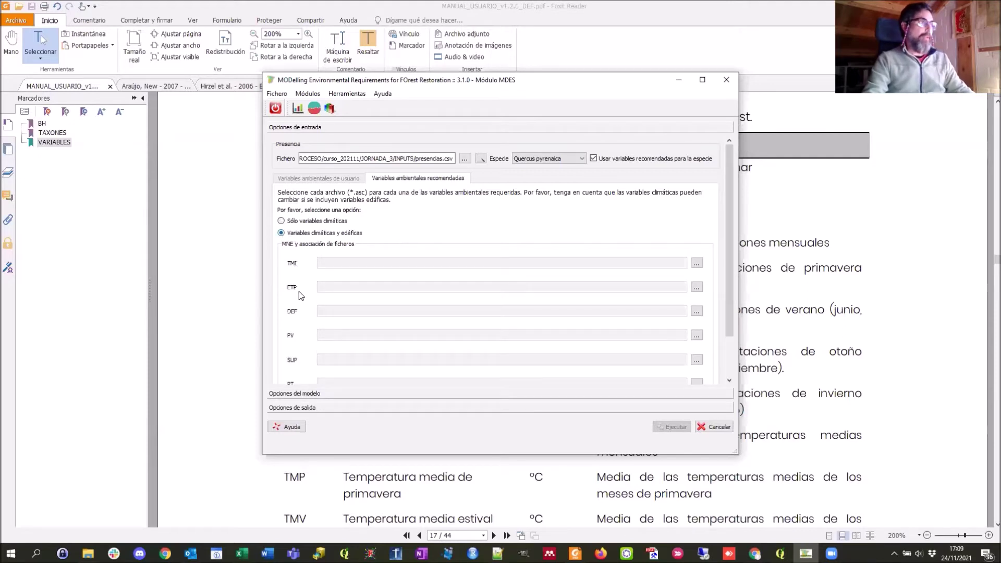
scroll(732, 304, down, 5)
scroll(398, 284, up, 4)
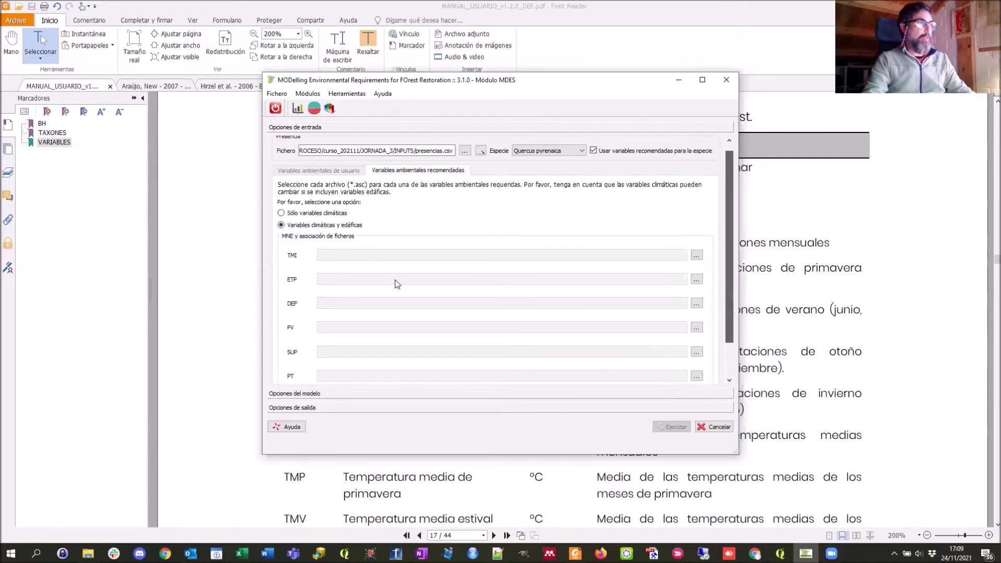
click(281, 214)
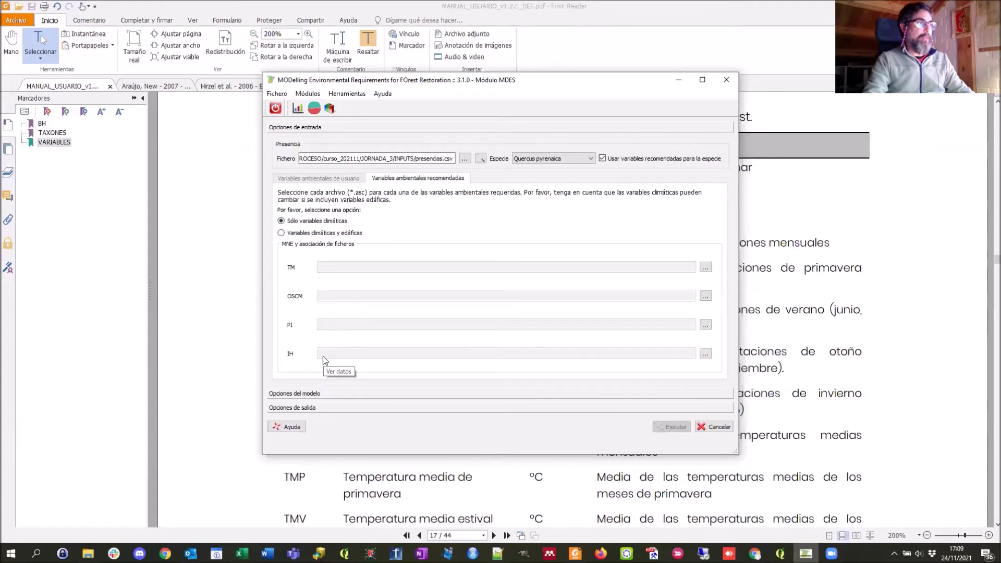
click(282, 233)
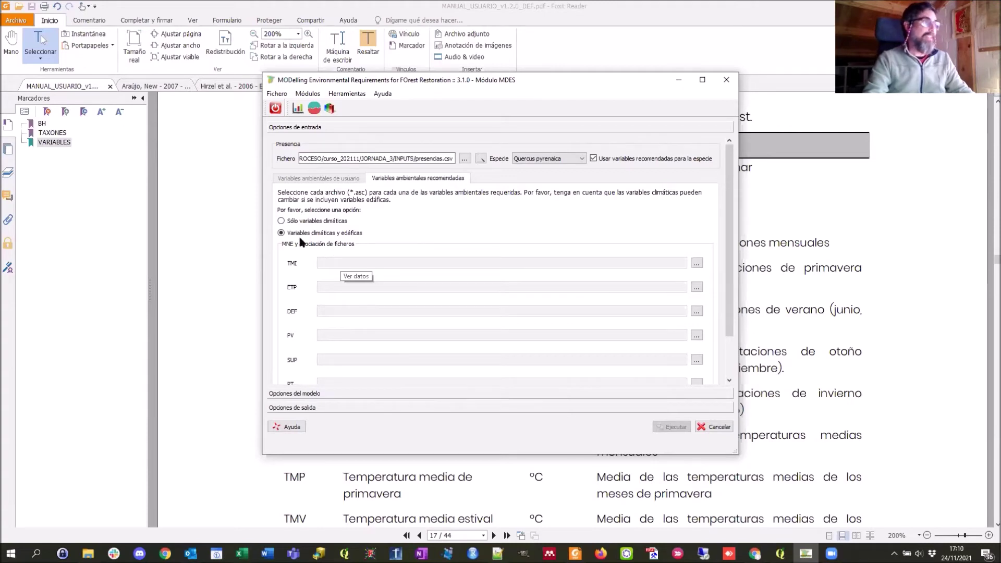
click(284, 220)
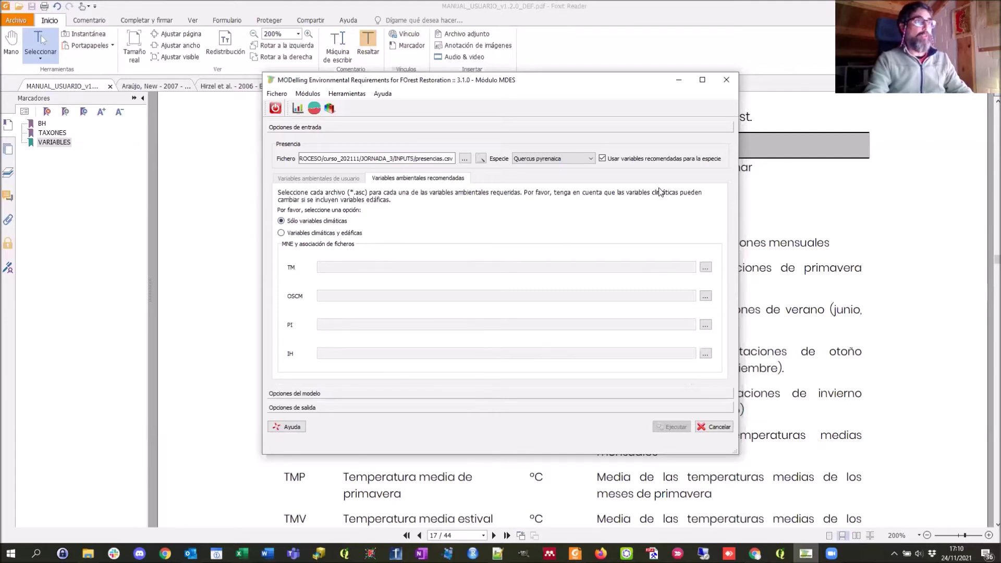
Step: Turn off the recommended variables and set the user environmental variables directory to RASTERS_MDES in the JORNADA_3 INPUTS folder
click(602, 159)
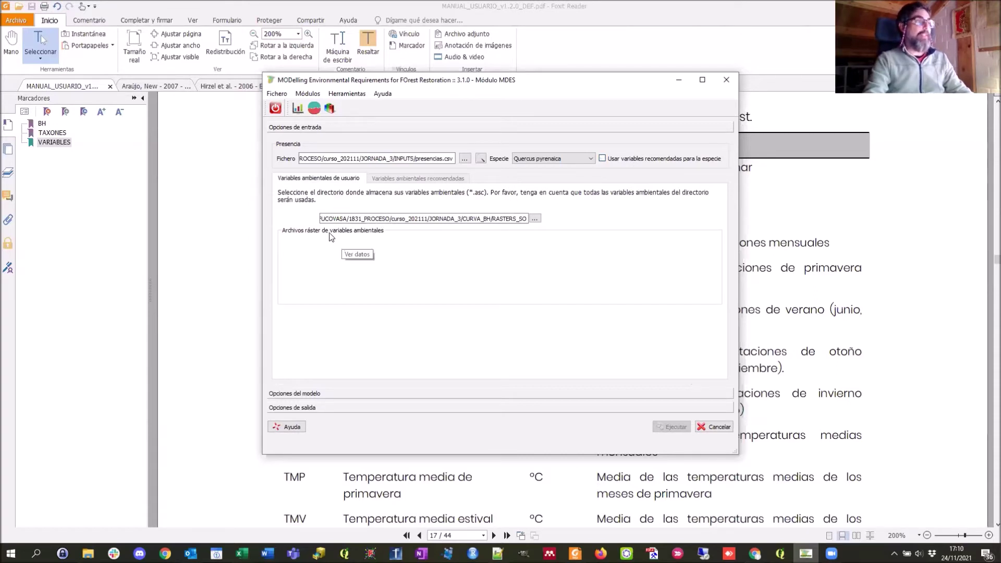
click(536, 219)
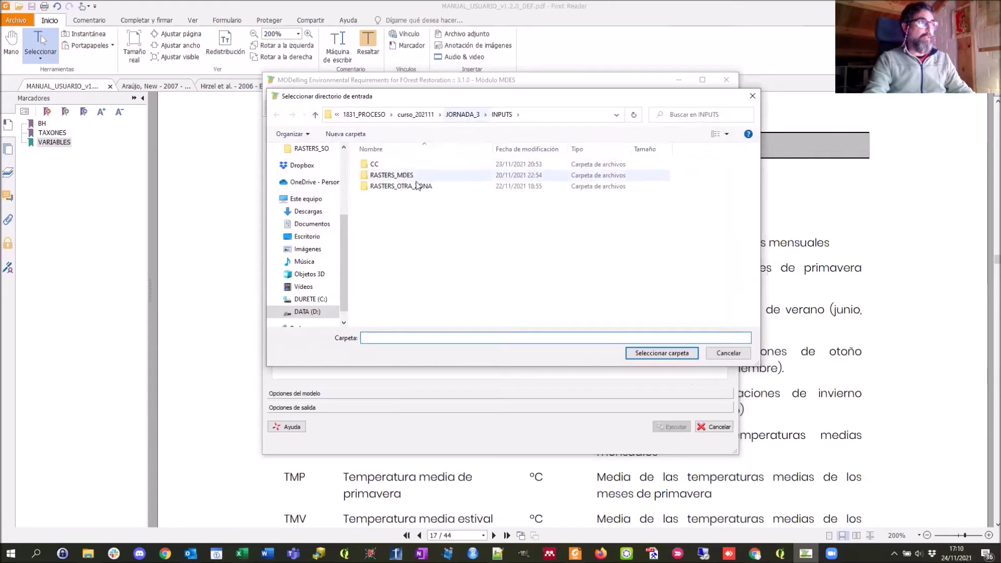
double_click(387, 178)
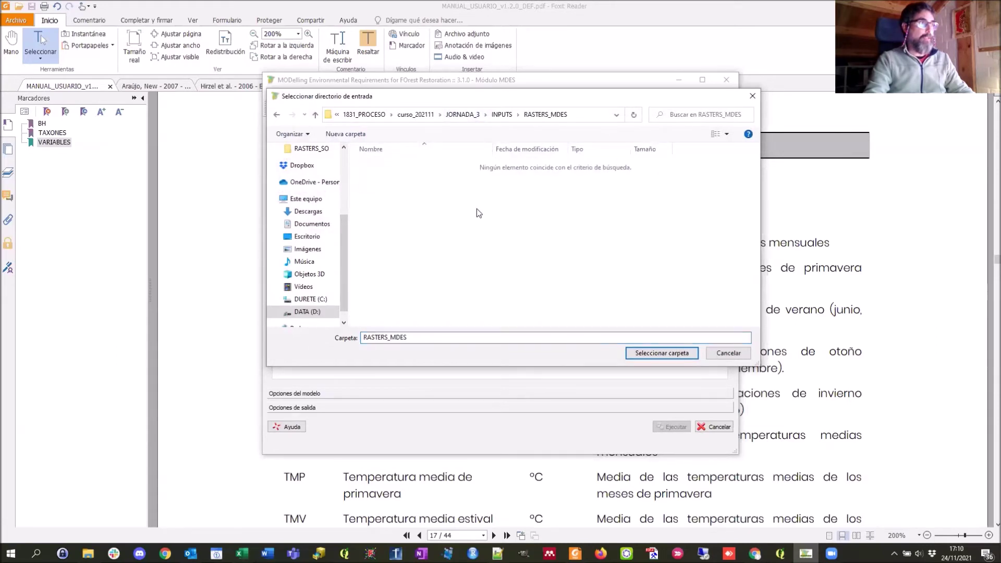
click(660, 353)
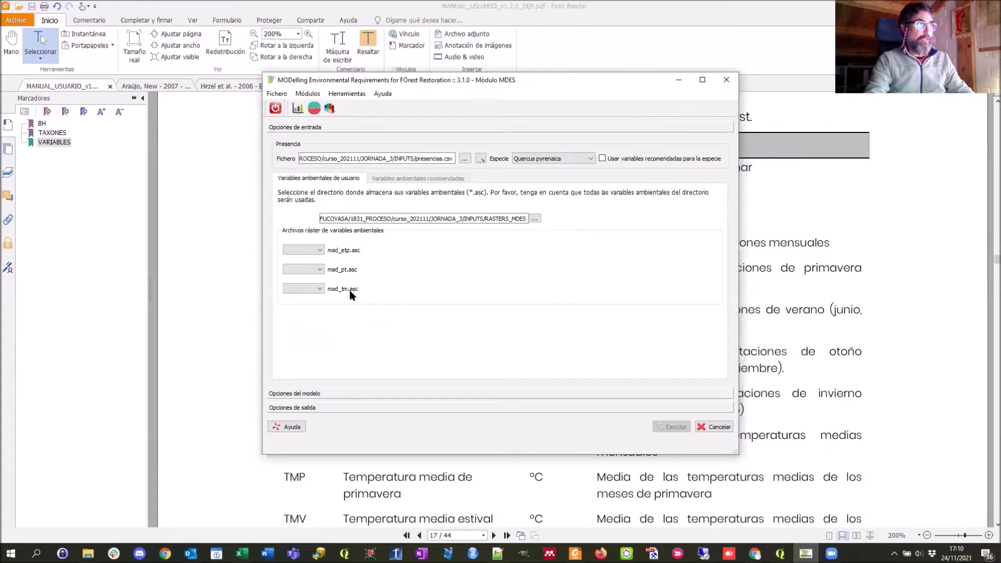
Step: Assign the ETP variable to mad_etp.asc and the PT variable to mad_pt.asc
click(319, 250)
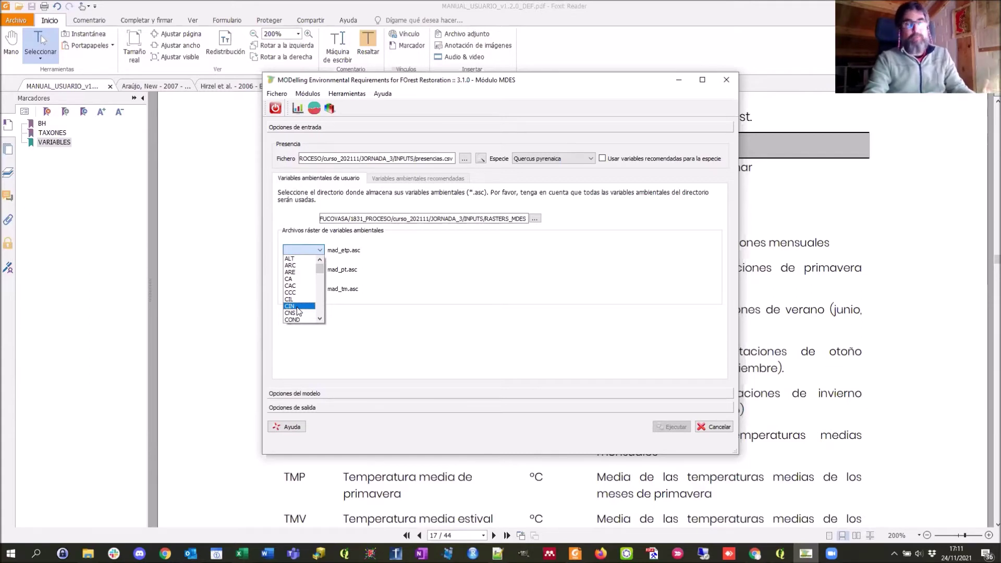
scroll(299, 307, down, 2)
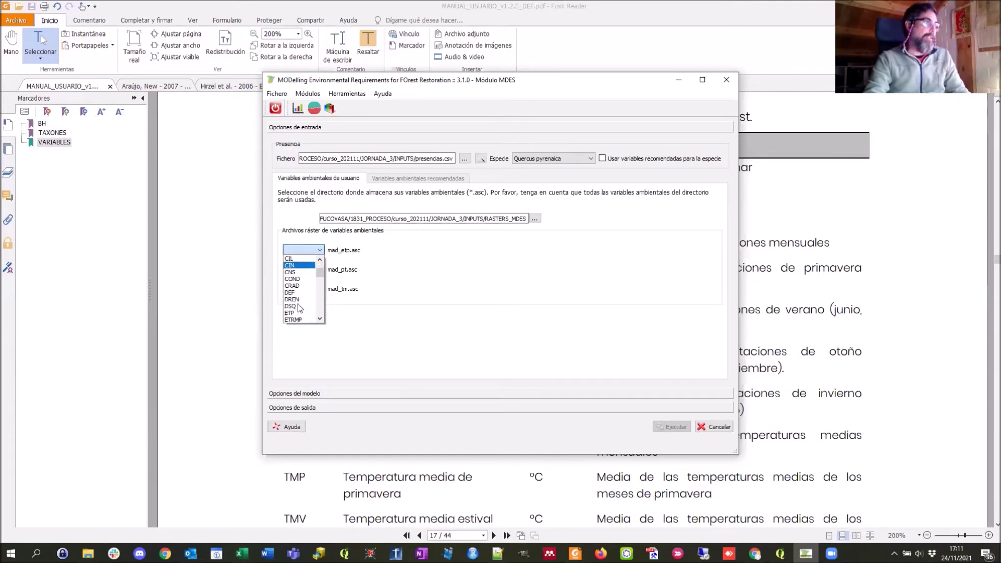
click(299, 313)
click(320, 269)
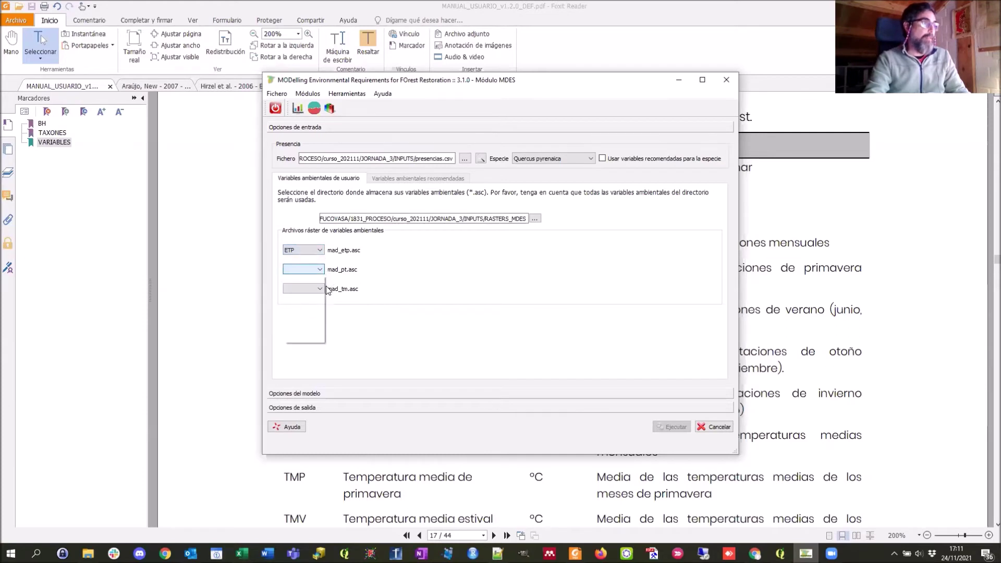
drag(321, 285, 323, 314)
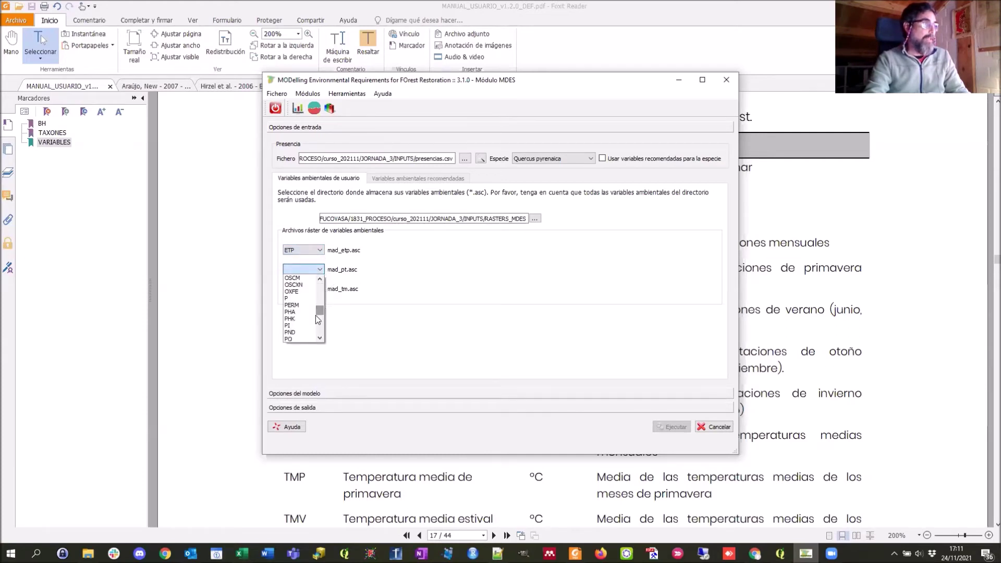
click(302, 316)
click(320, 288)
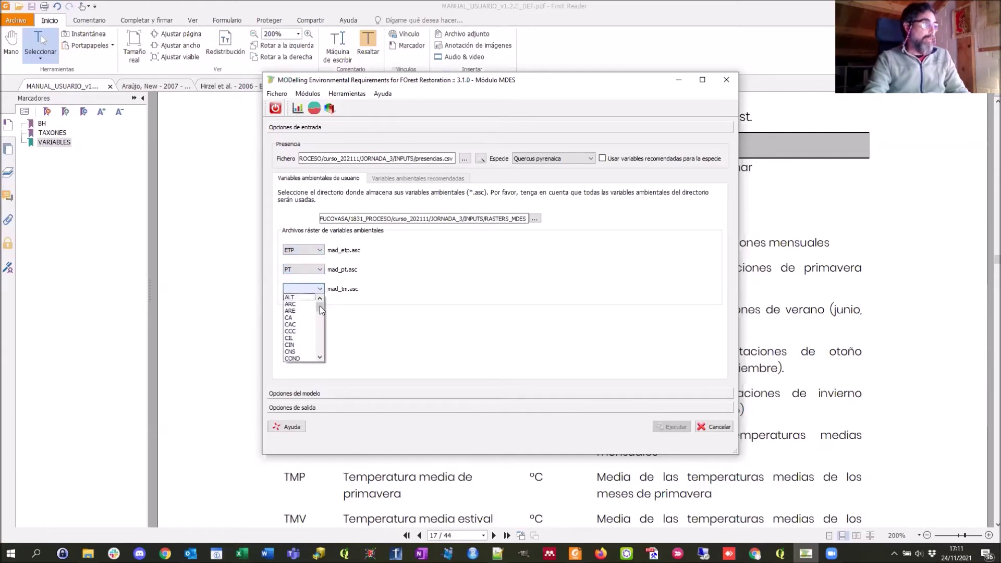
drag(321, 305, 323, 334)
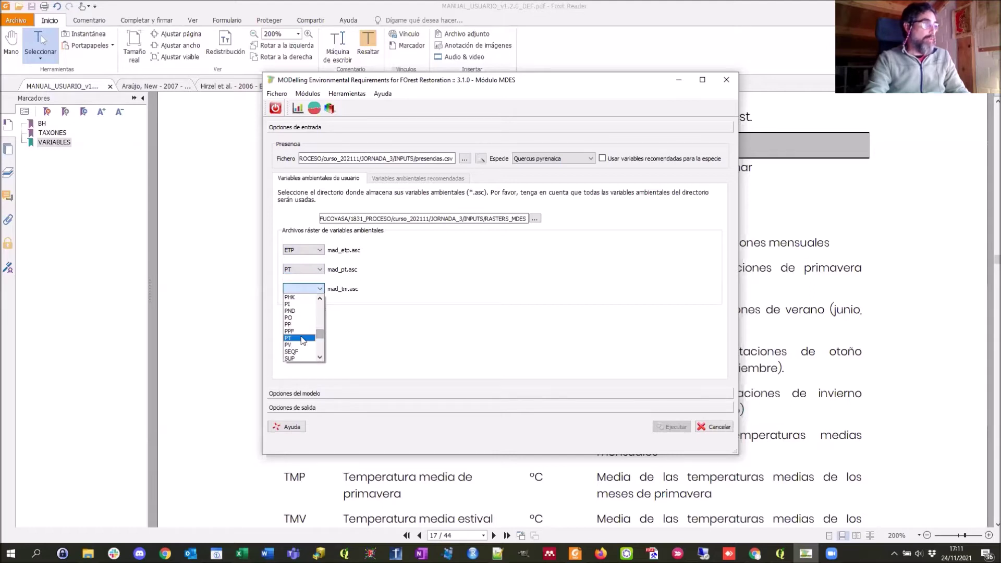
click(301, 337)
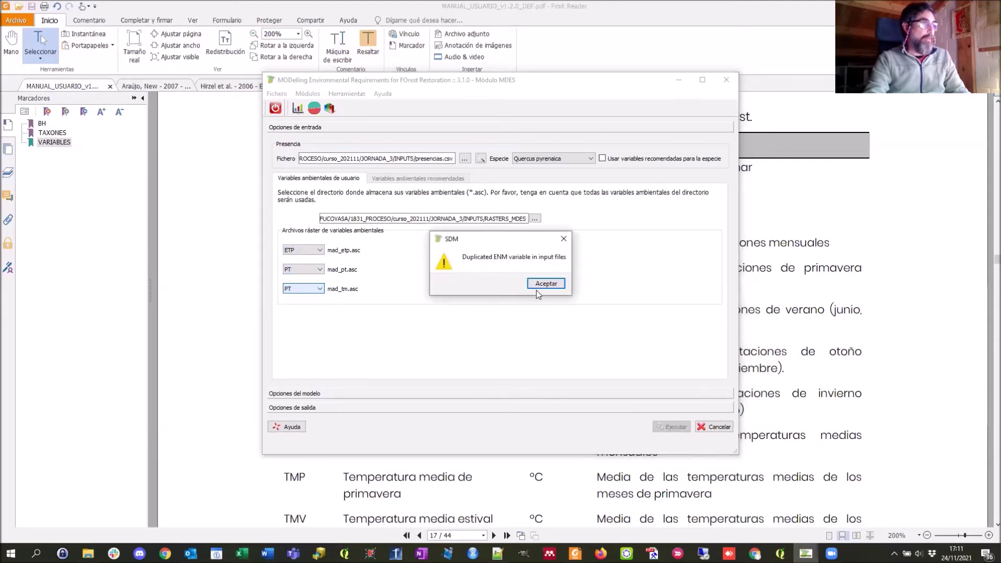
click(542, 284)
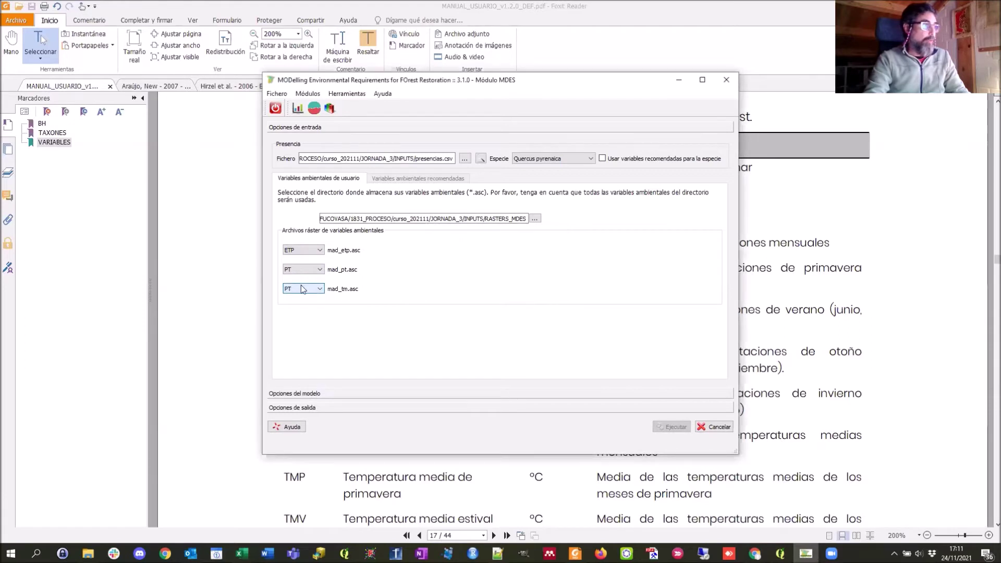
Step: Assign the TM variable to mad_tm.asc
click(321, 289)
drag(321, 334, 320, 343)
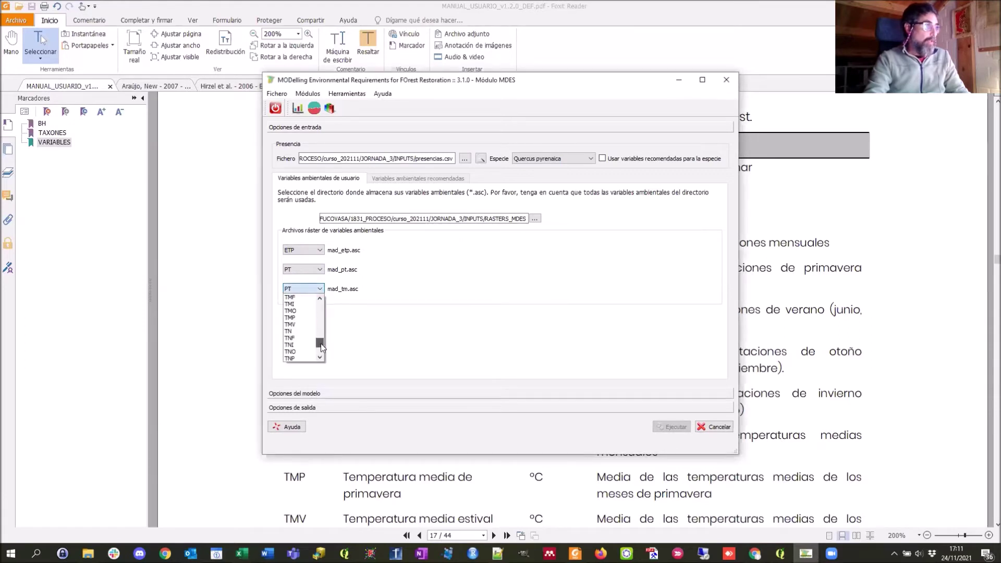
scroll(321, 342, up, 2)
click(296, 311)
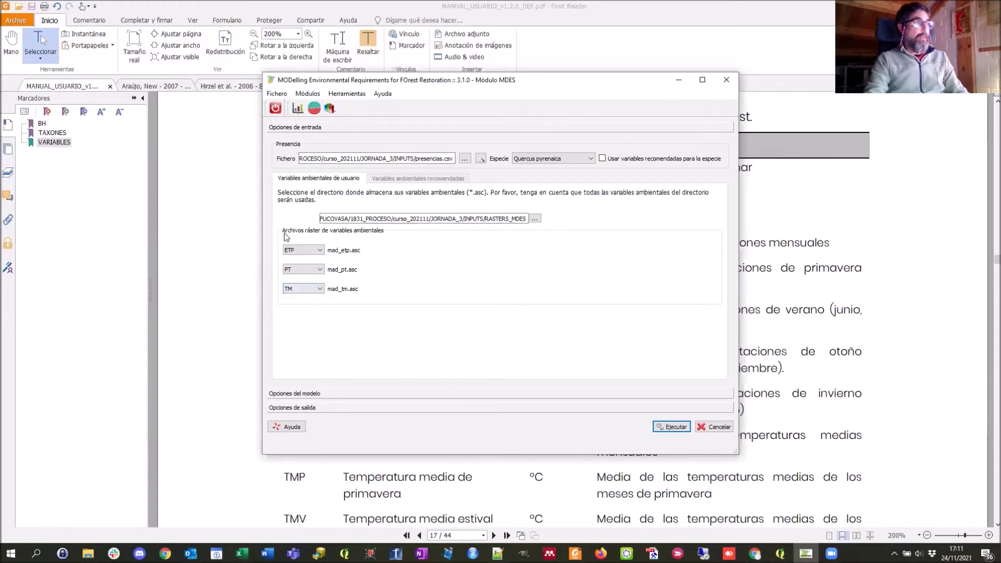
Step: Try a custom variable named "pajaros" through the Other option for mad_tm.asc, and restore its TM assignment
click(321, 286)
drag(319, 338, 319, 351)
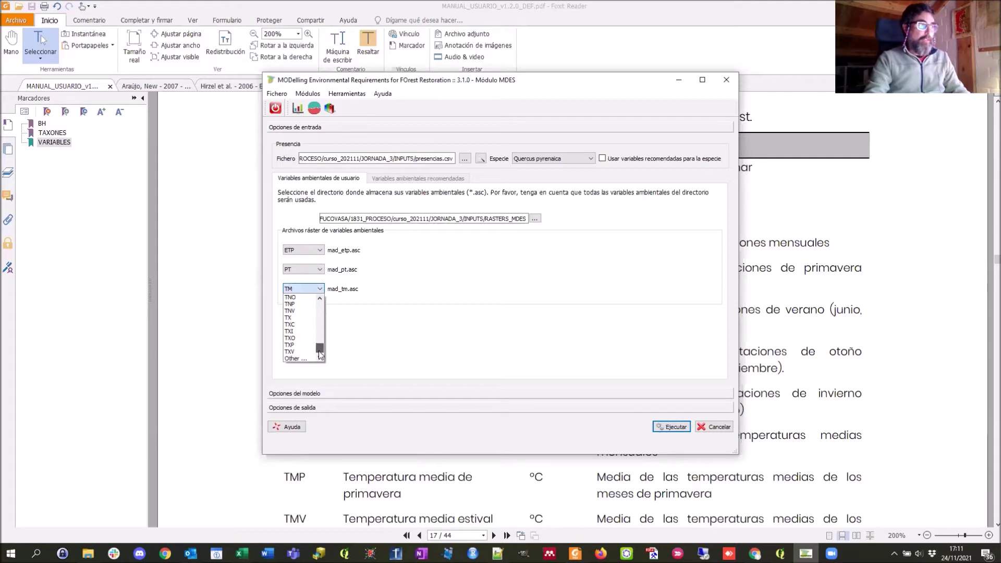
click(291, 358)
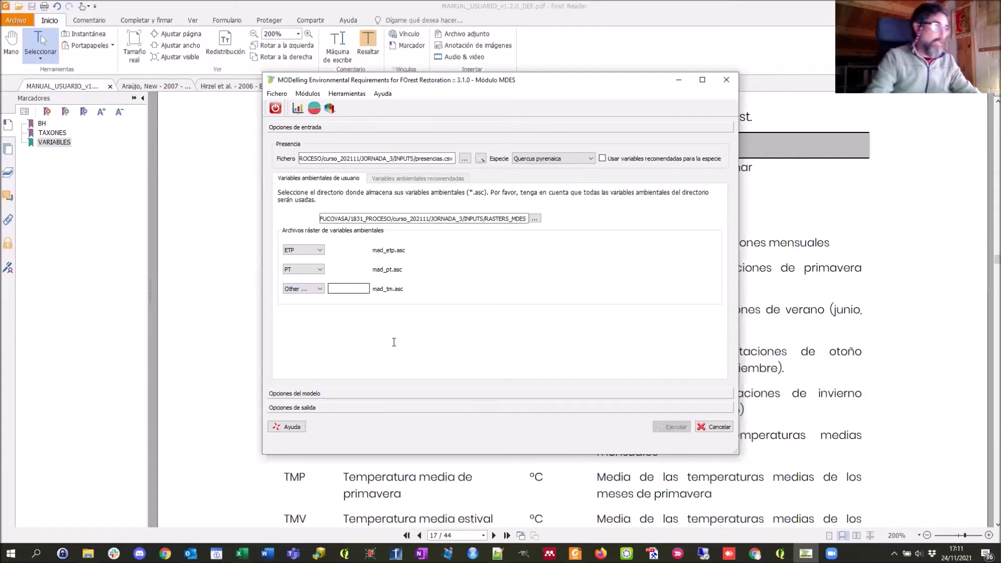
text(paja)
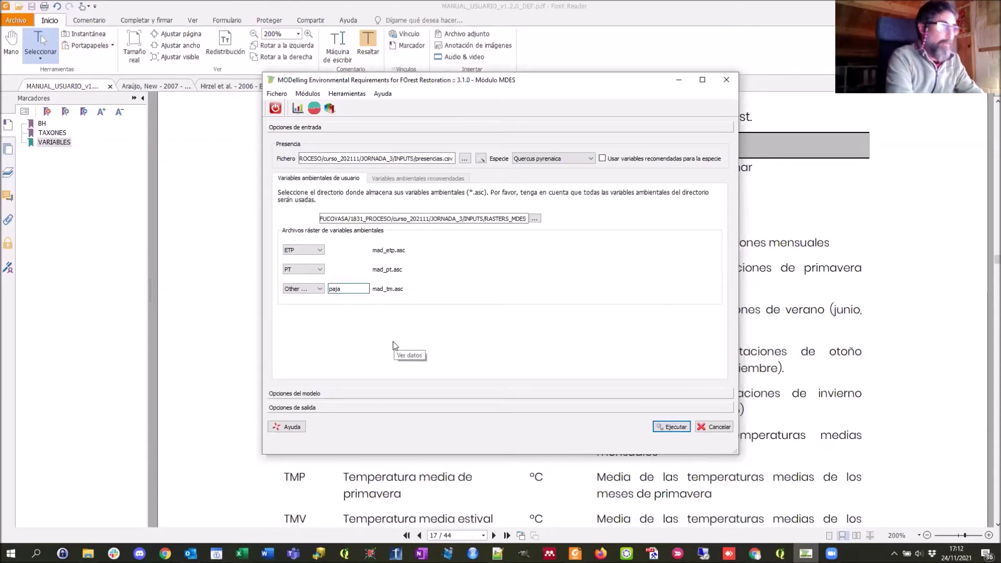
text(ros)
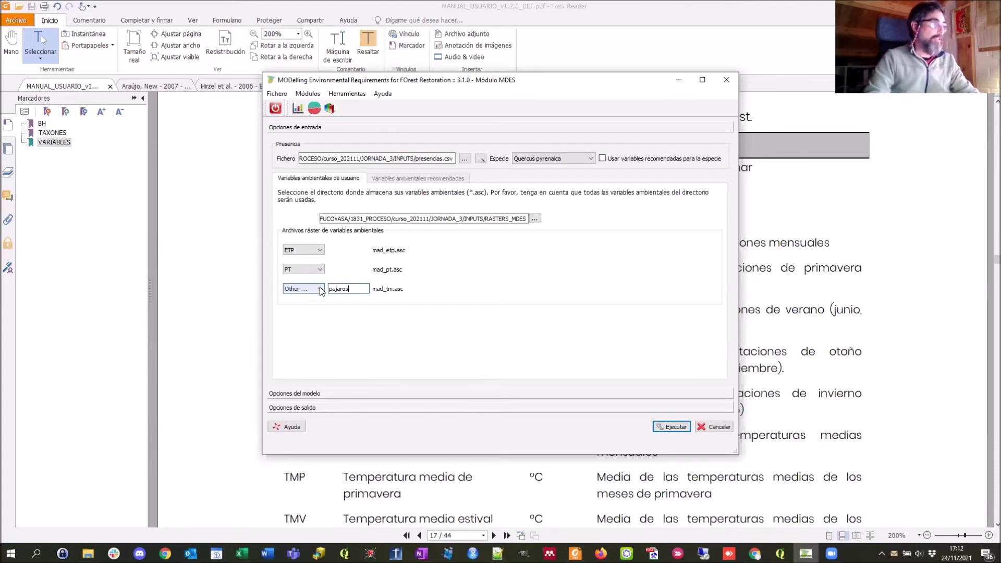
click(320, 290)
scroll(321, 340, up, 4)
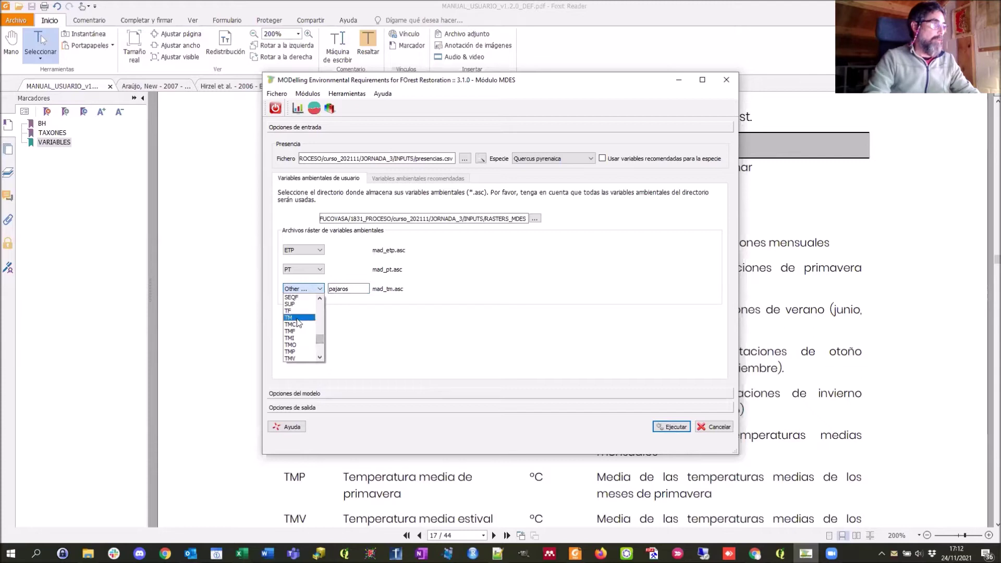
click(296, 318)
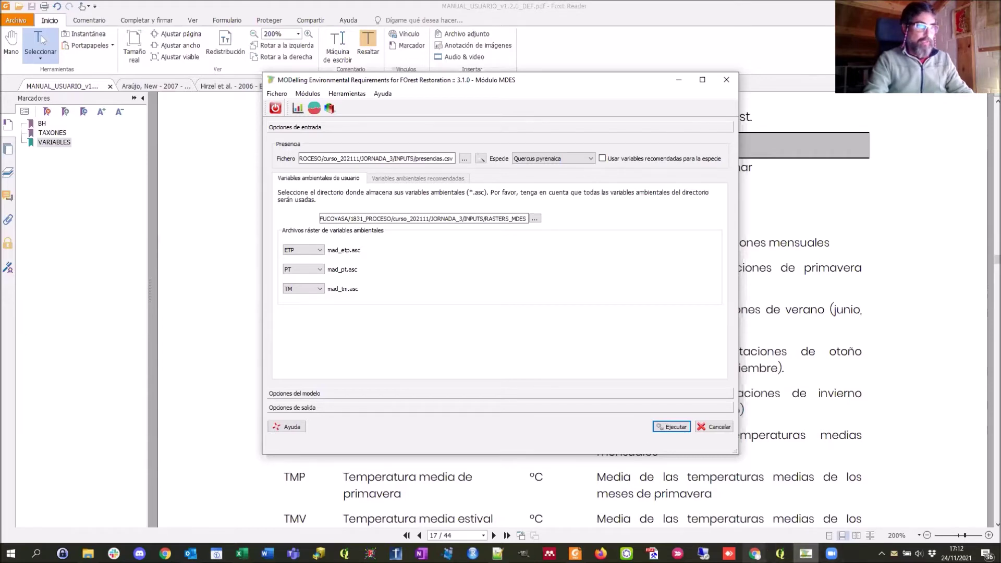
Step: View the Wiley article on predicting the distribution of Sasquatch in the Chrome browser, and return to the MDES module
mouse_move(755, 553)
click(663, 485)
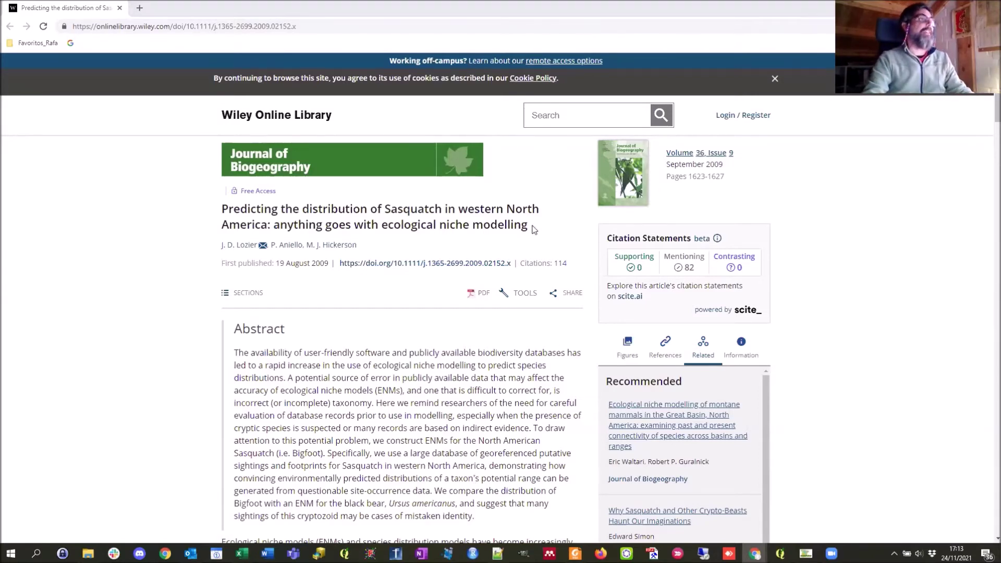
key(alt+Tab)
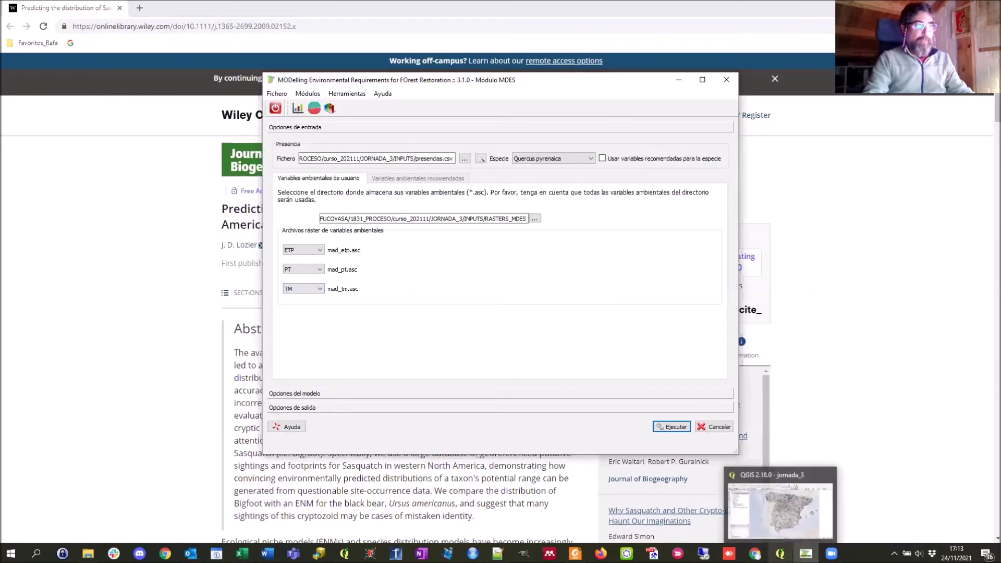
Step: Switch to the jornada_3 project in QGIS, expand the RASTERS_MAD group and zoom to its extent
click(781, 553)
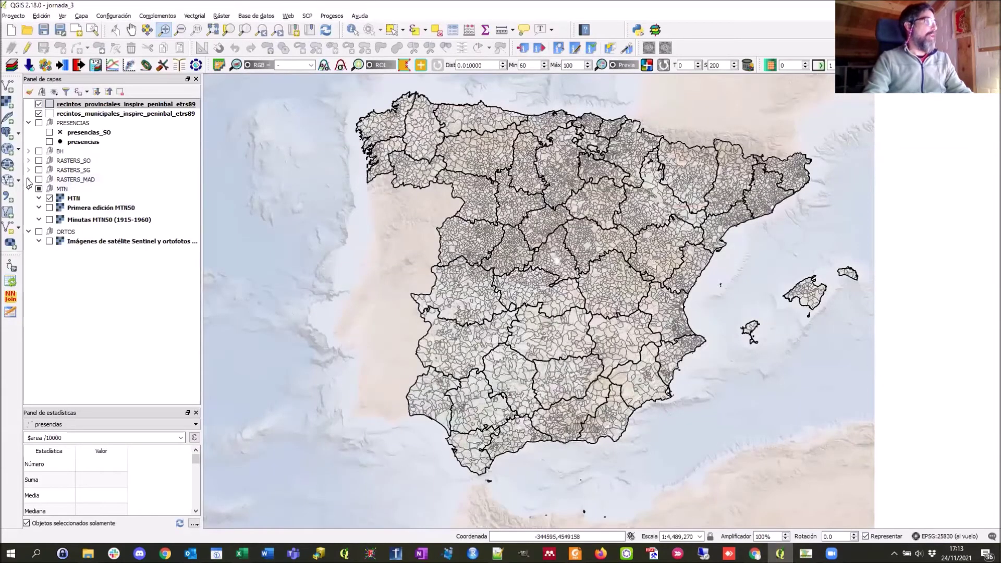
click(29, 179)
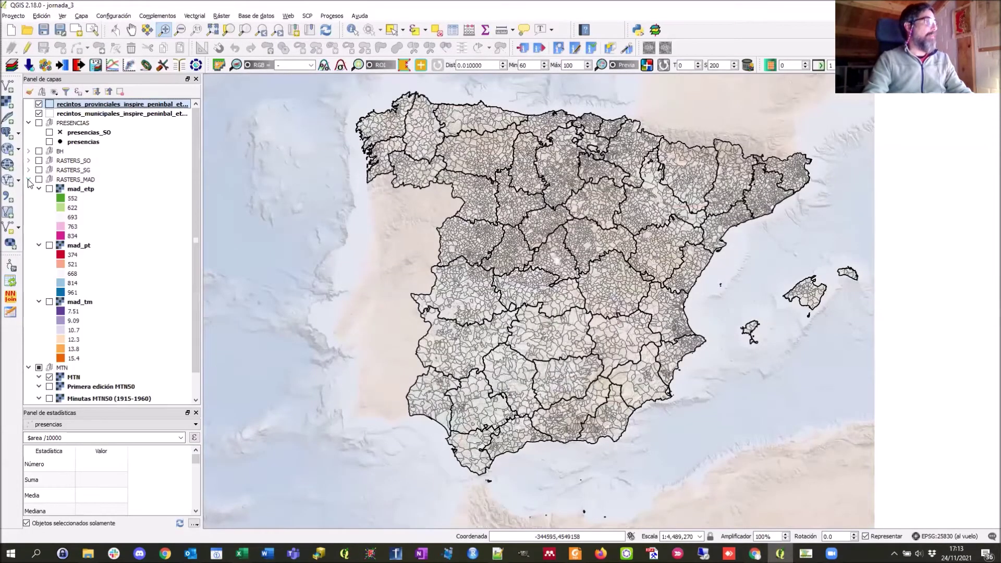
right_click(74, 181)
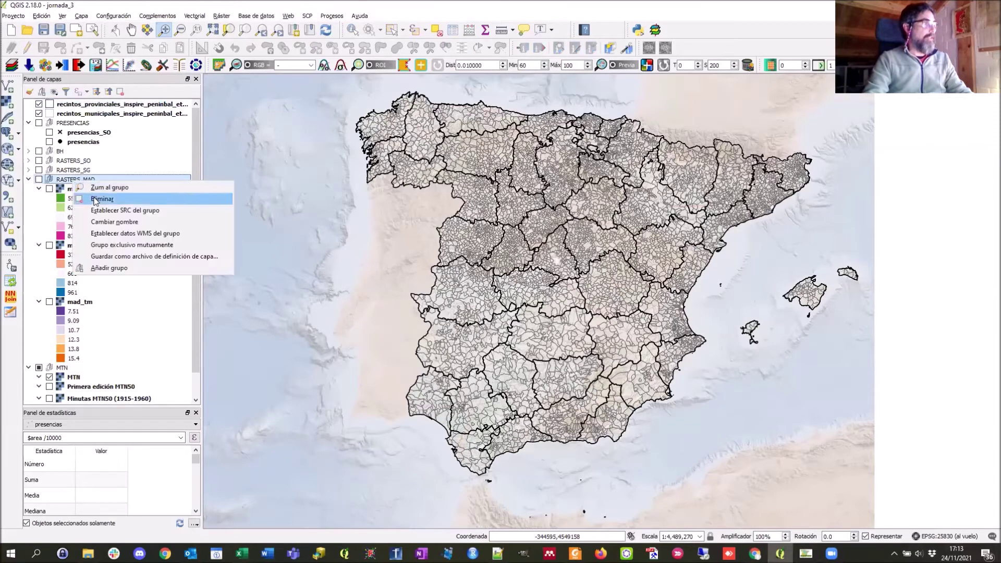
click(106, 189)
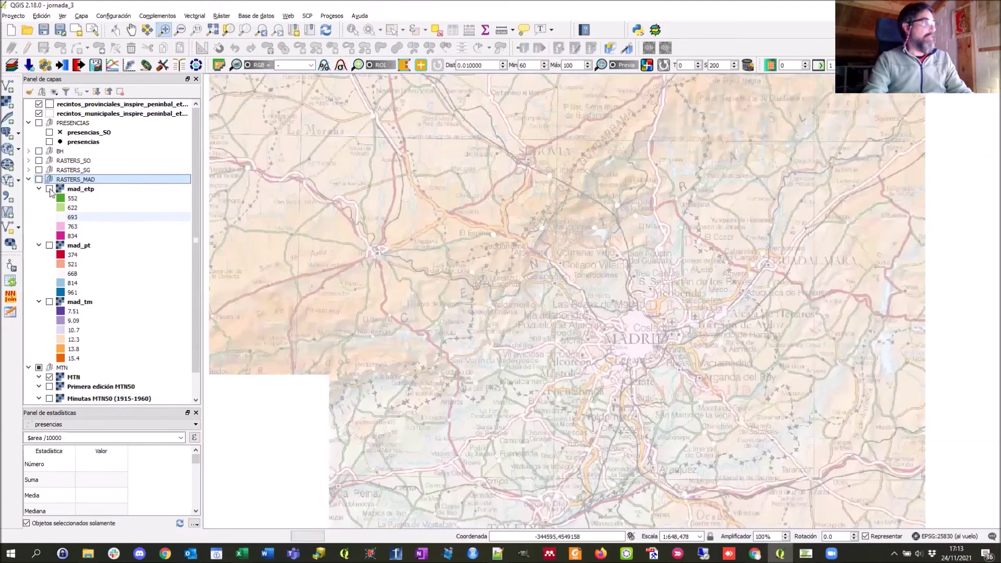
Step: Display the mad_etp, mad_pt and mad_tm rasters in turn, leaving only mad_tm visible in the group, and return to the MDES module
click(50, 190)
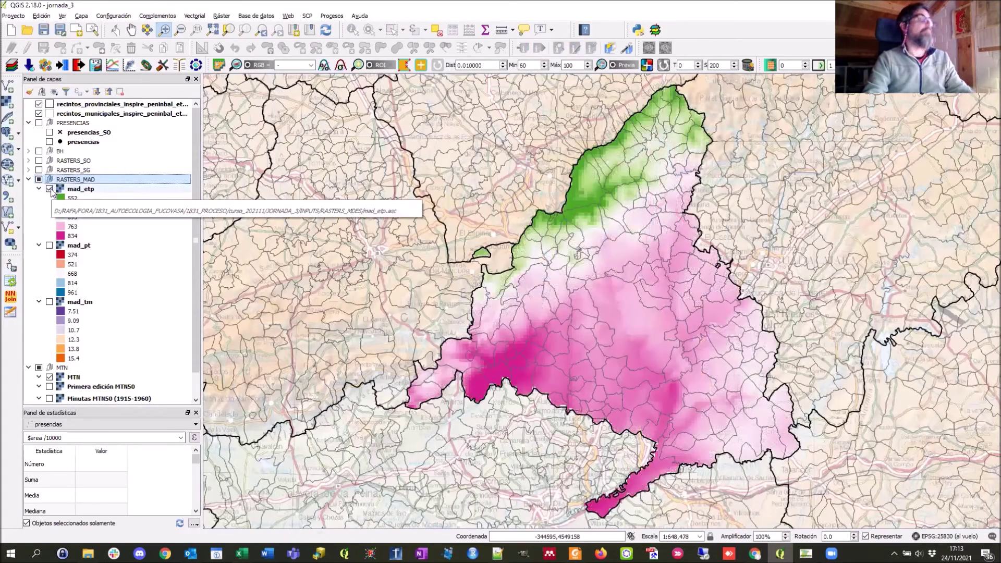
click(49, 189)
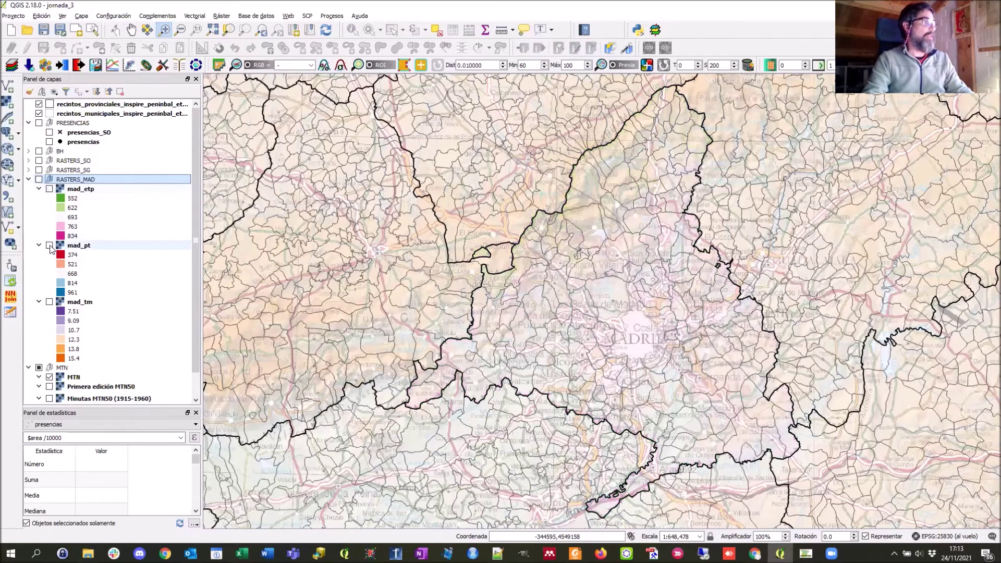
click(50, 246)
click(49, 301)
click(50, 246)
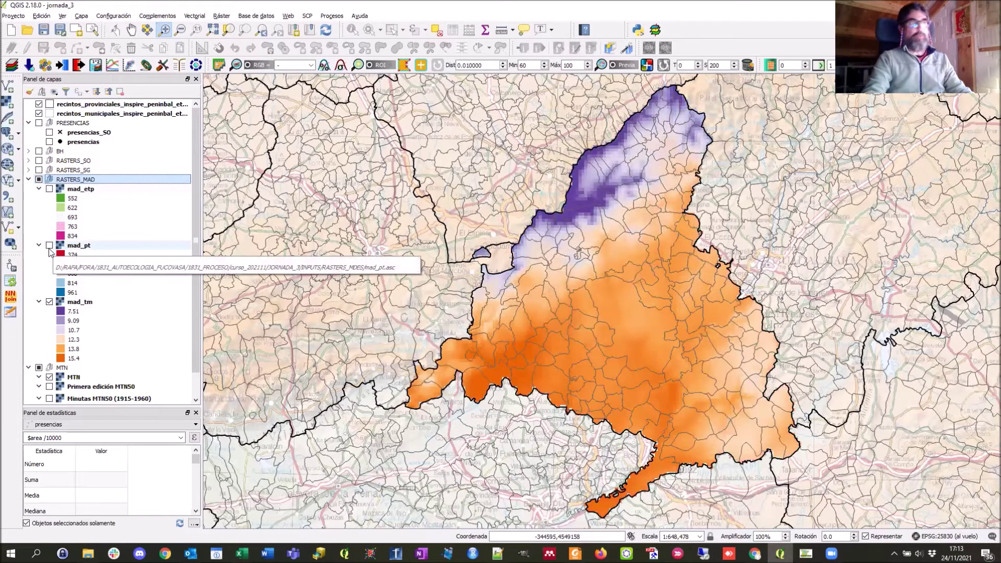
key(alt+Tab)
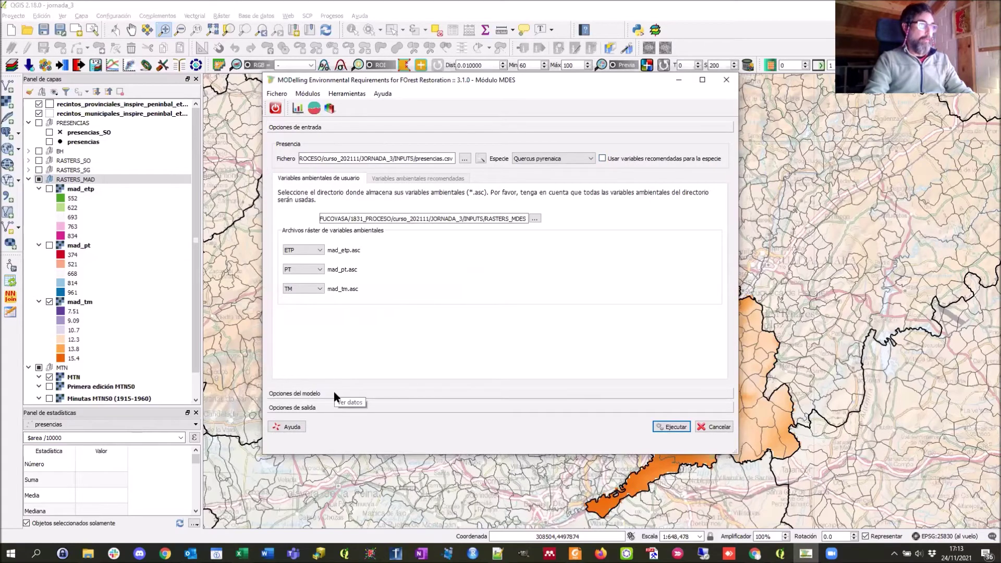
Step: Try the recommended variables with the species set to Otra, and restore Quercus pyrenaica with recommended variables turned off
click(590, 159)
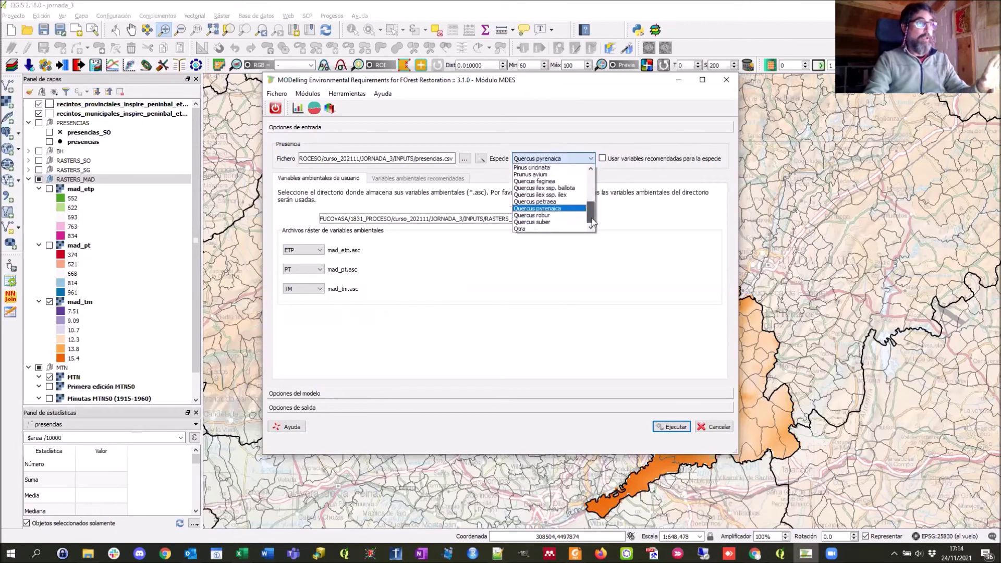
click(521, 228)
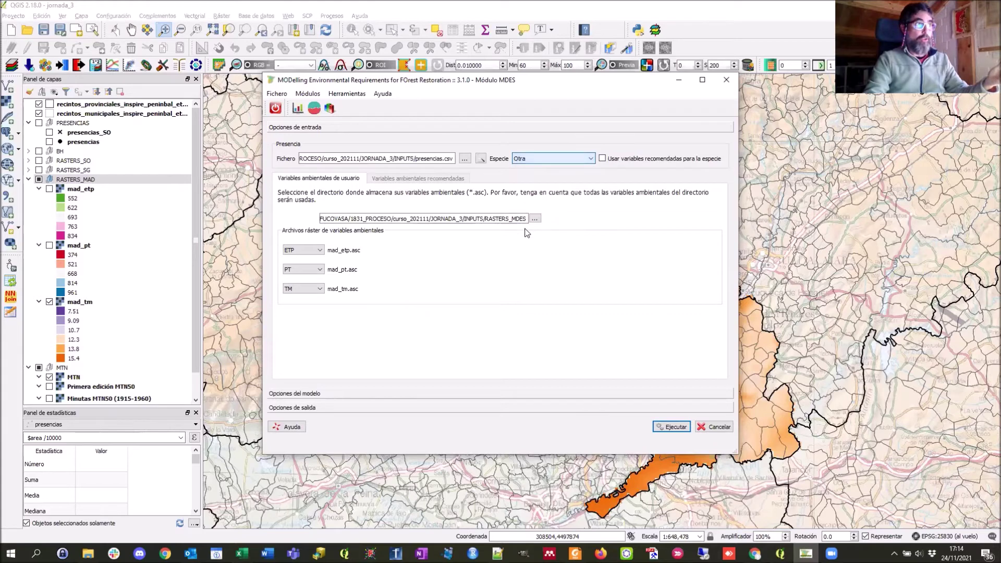
click(603, 159)
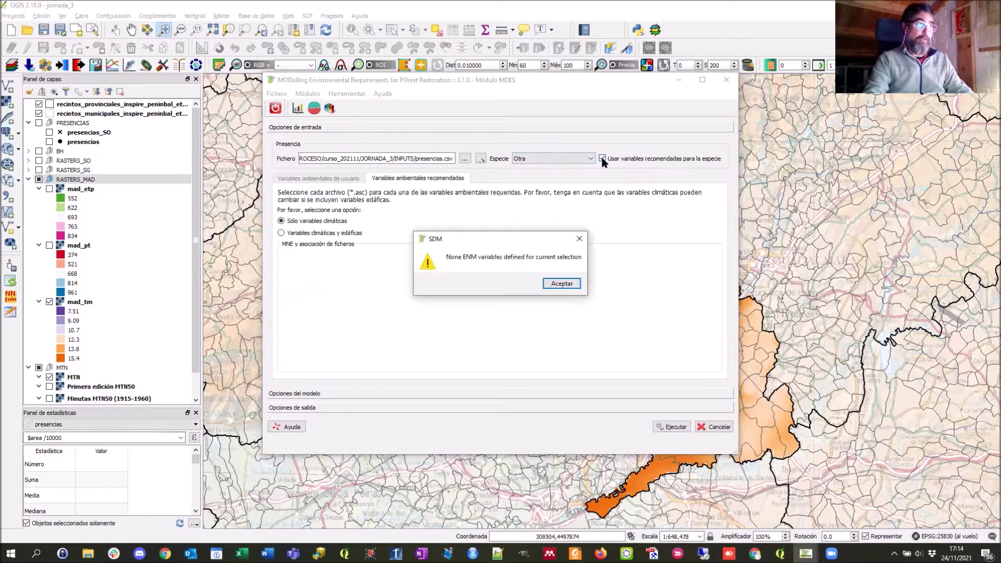
click(561, 284)
scroll(592, 158, up, 1)
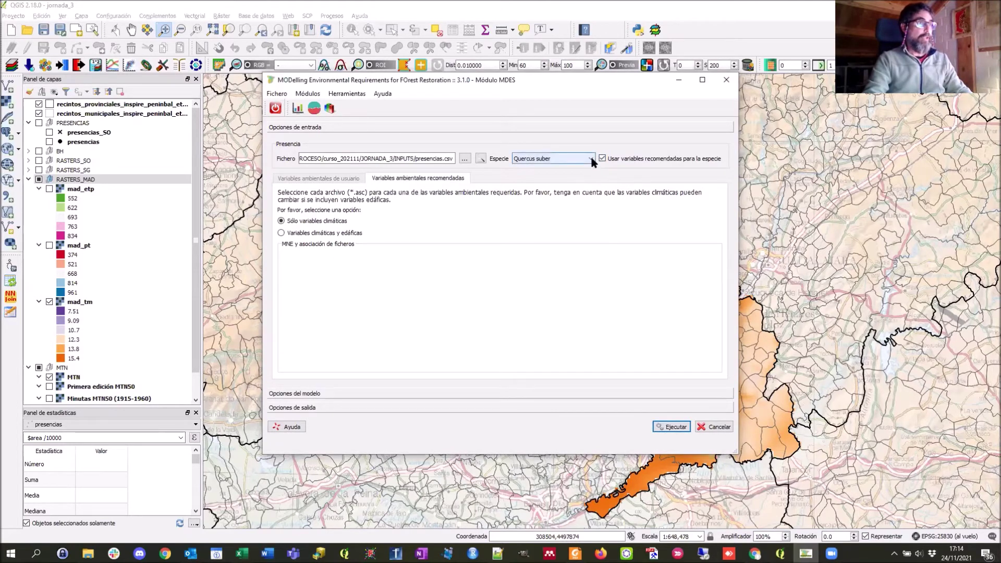
click(589, 158)
click(603, 159)
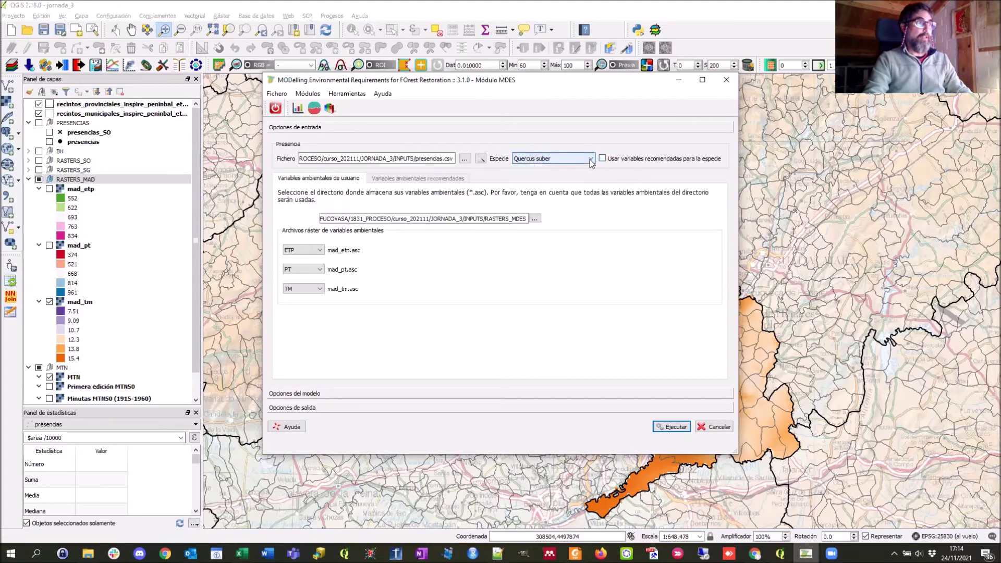
click(589, 160)
click(562, 215)
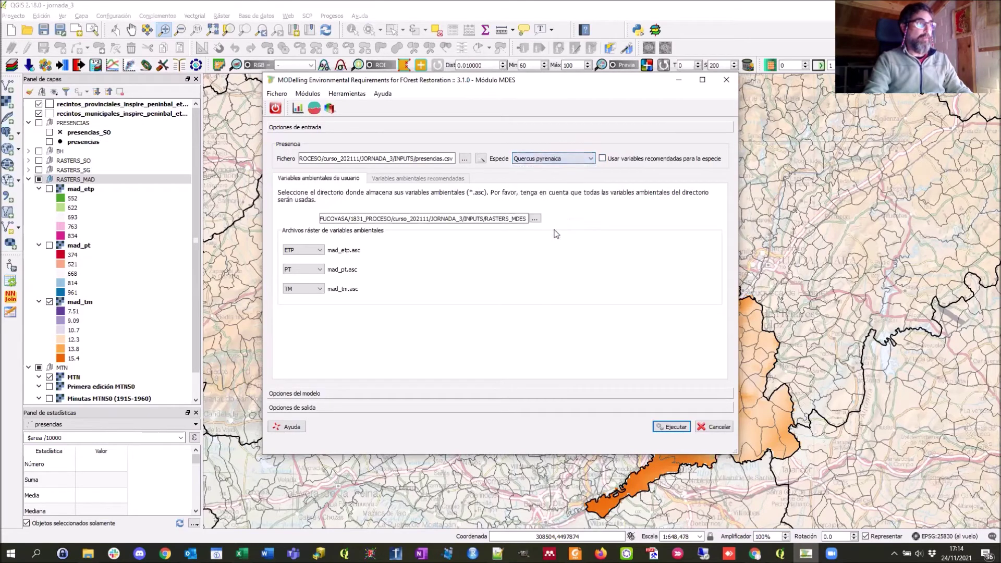
Step: Open the model options and examine the algorithm, validation and prediction settings, briefly consulting the mad_tm map in QGIS
click(309, 393)
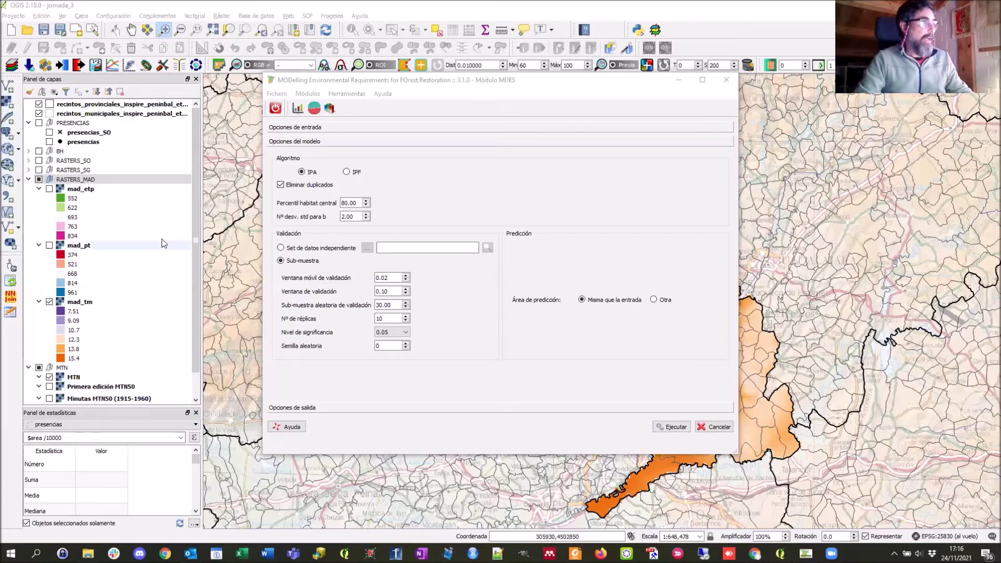
key(alt+Tab)
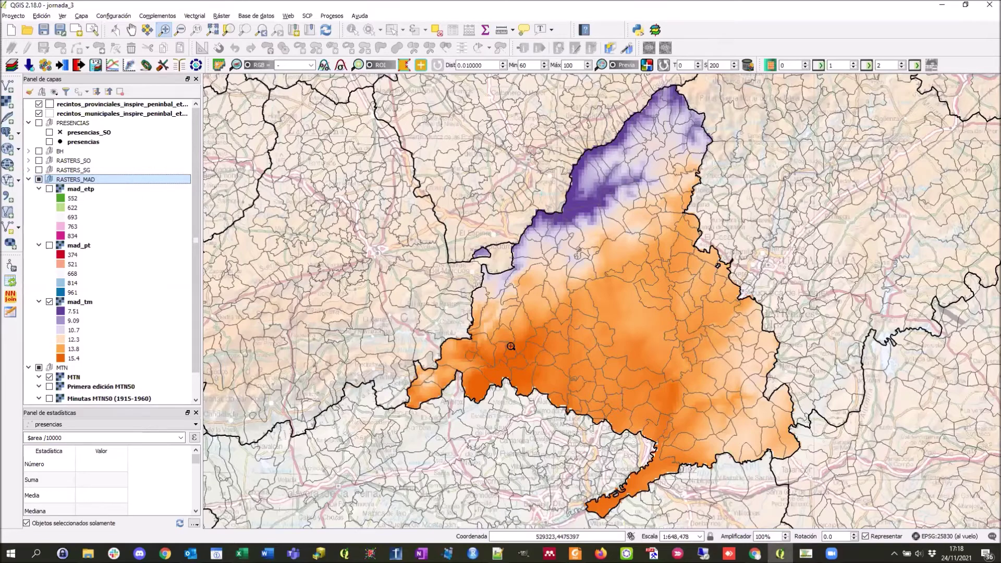
key(alt+Tab)
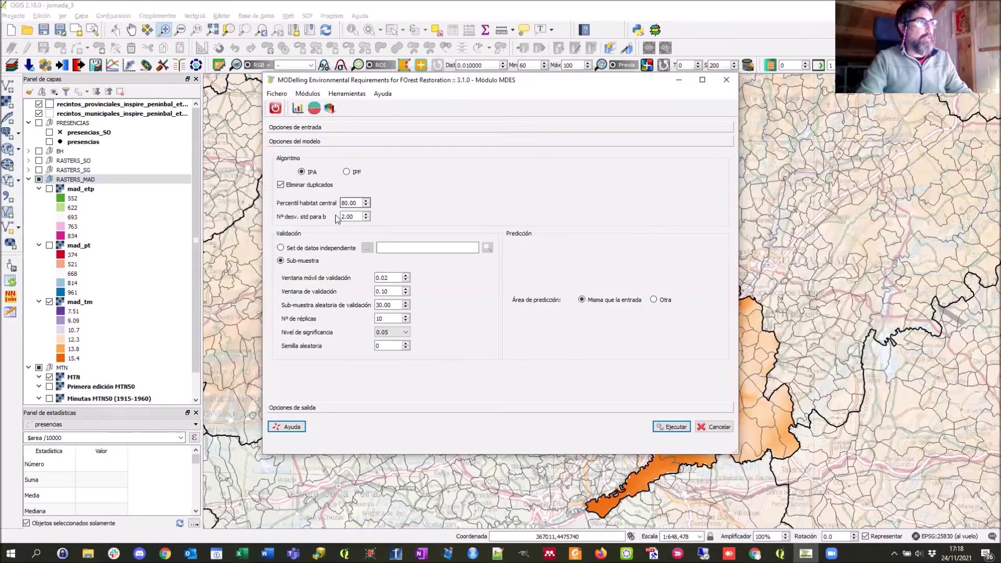
Step: Review the input options, return to the model options, and try the Eliminar duplicados setting off before restoring it
click(315, 128)
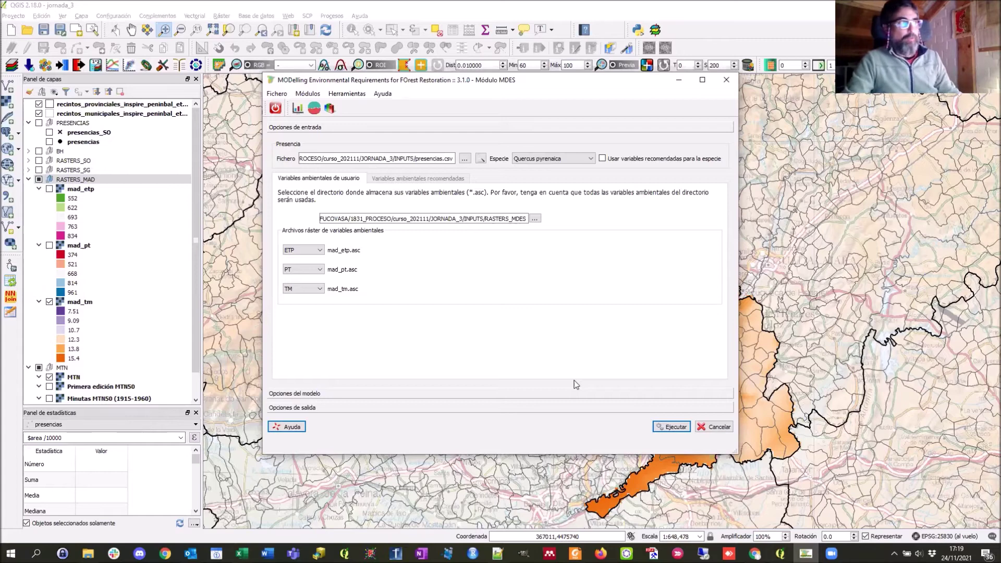
click(351, 393)
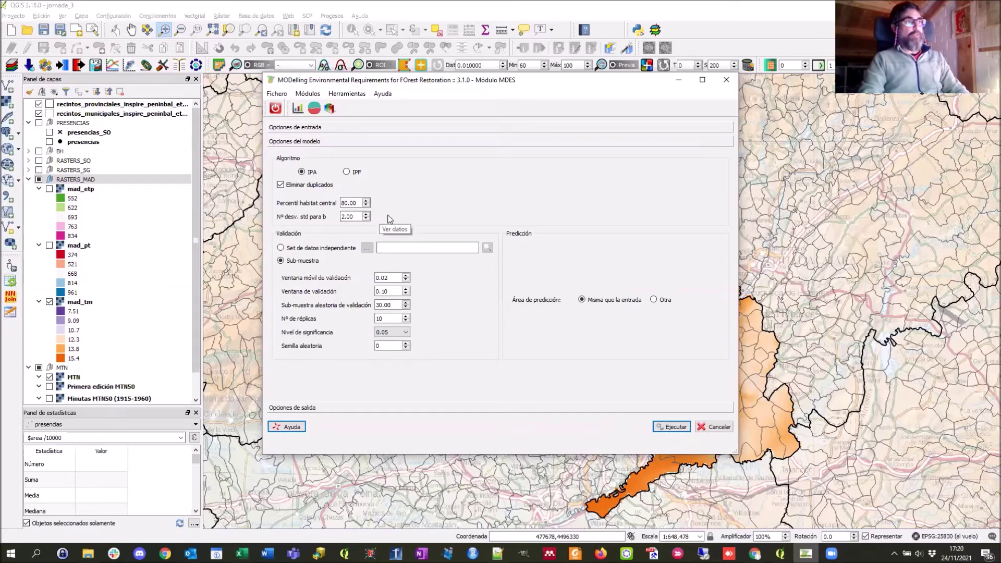
click(281, 186)
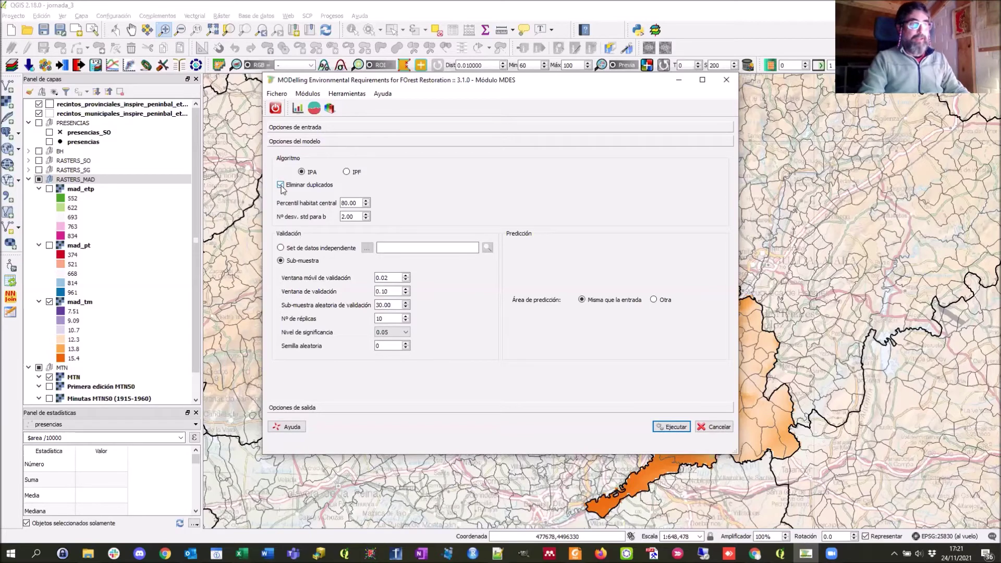
click(281, 186)
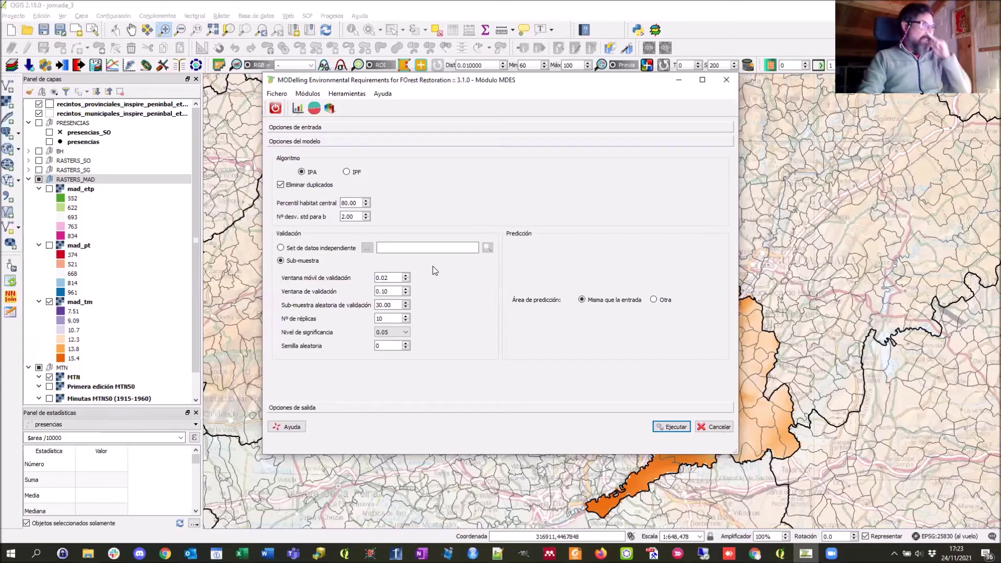
Step: Try Set de datos independiente as the validation method, and restore Sub-muestra
click(281, 248)
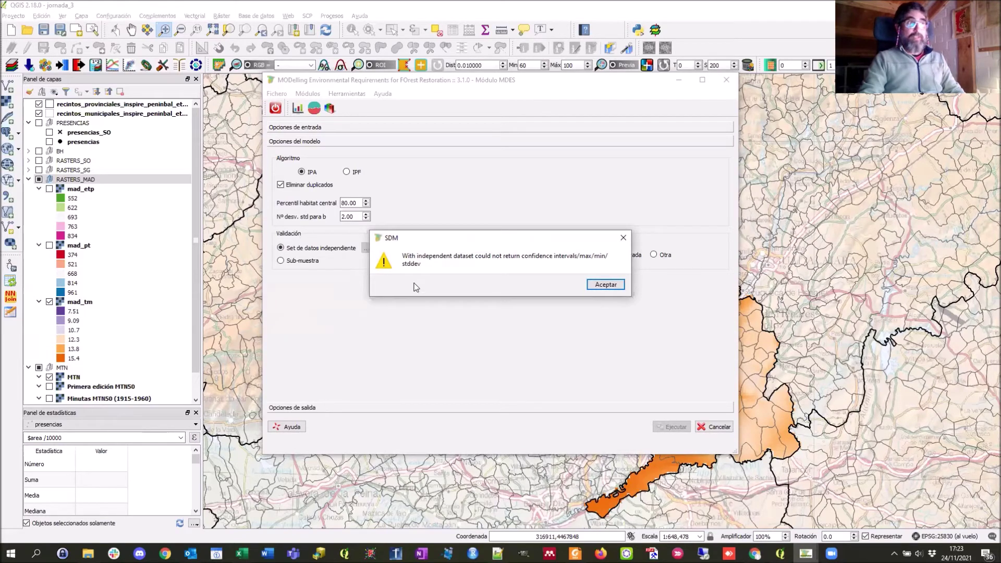
click(603, 285)
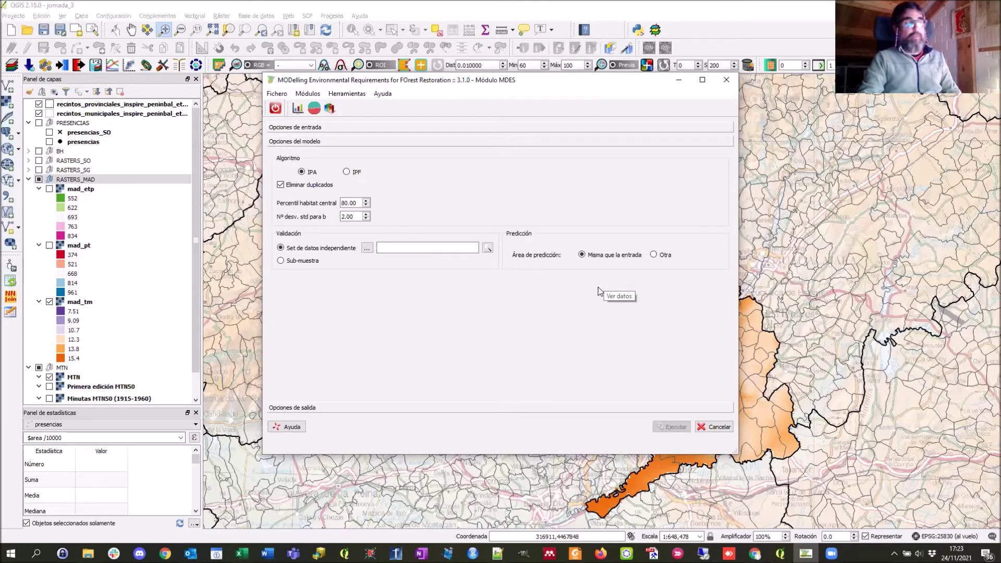
click(281, 261)
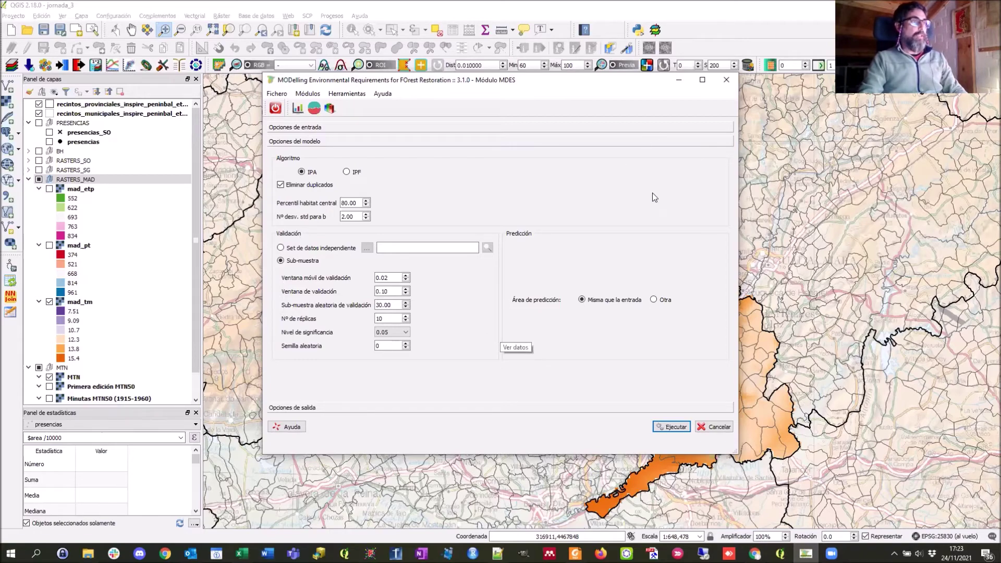
Step: Switch to QGIS, hide and collapse the RASTERS_MAD group, expand the BH group and display the presencias points
key(alt+Tab)
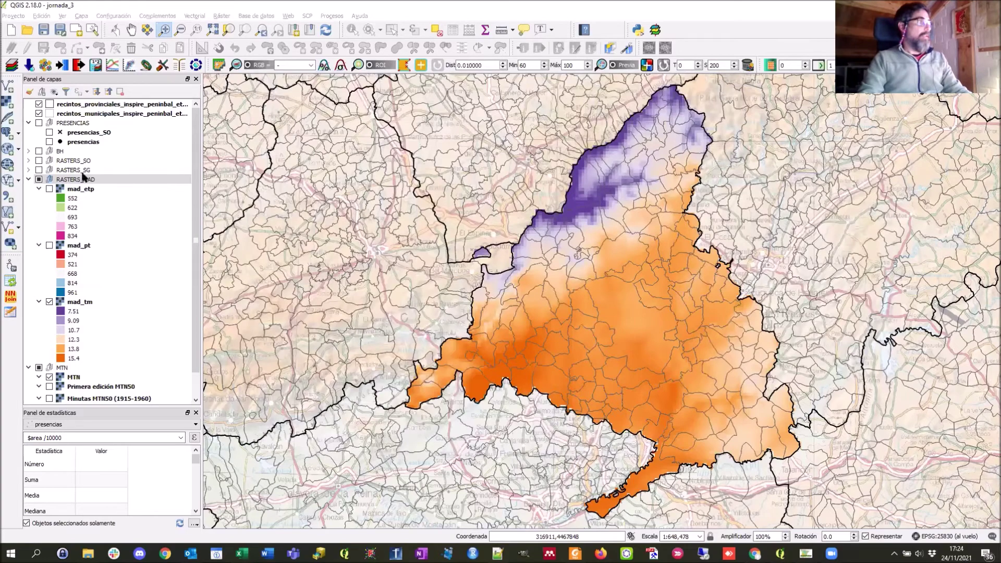
click(38, 181)
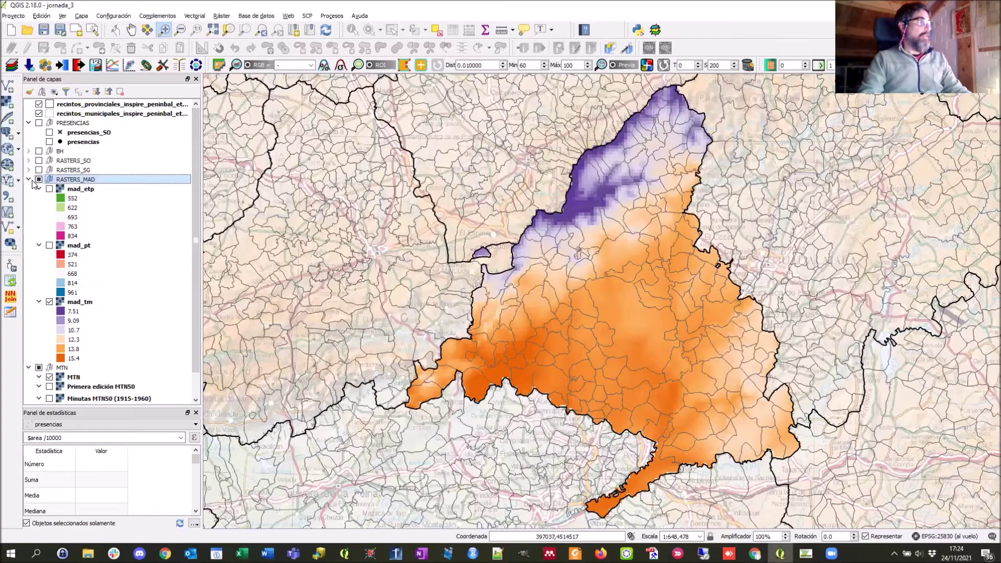
click(39, 179)
click(38, 179)
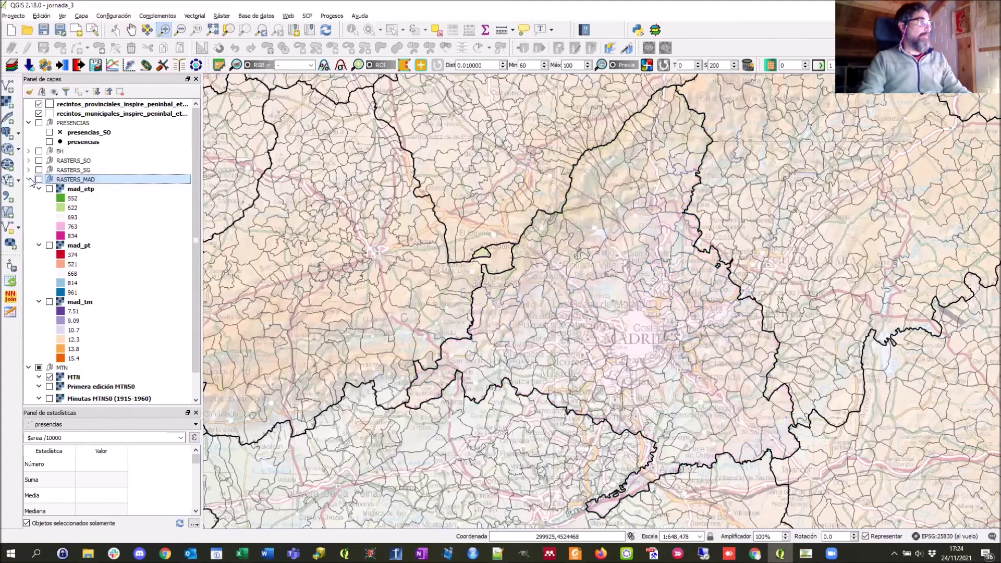
click(29, 180)
click(30, 151)
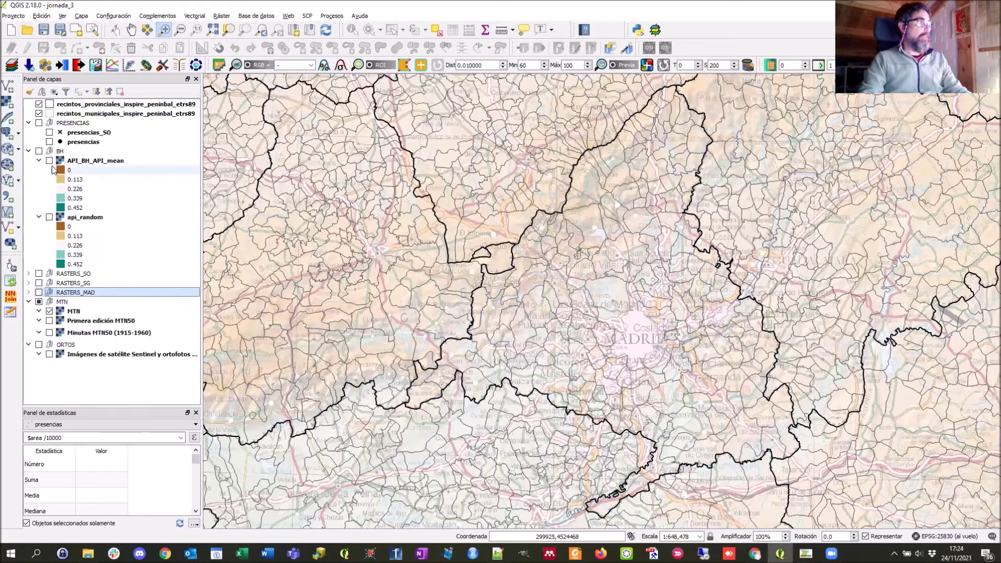
click(50, 142)
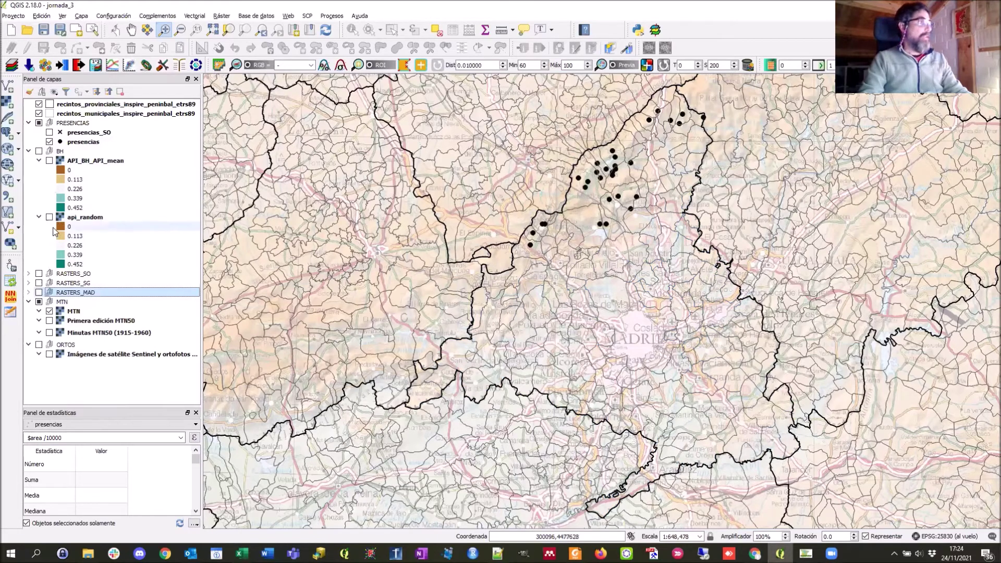
Step: View the API_BH_API_mean raster beneath the presence points, and replace it with the api_random raster
click(49, 161)
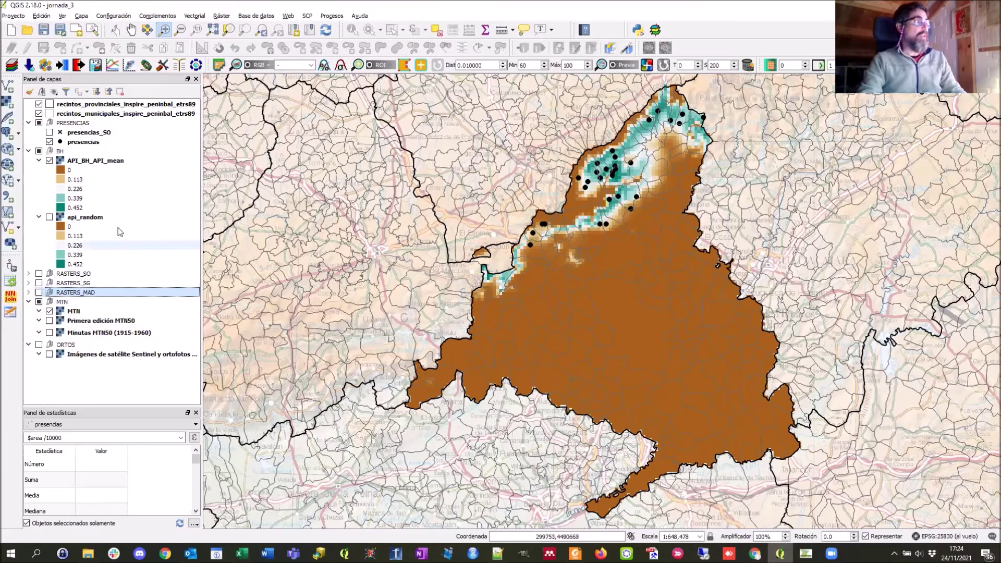
click(49, 160)
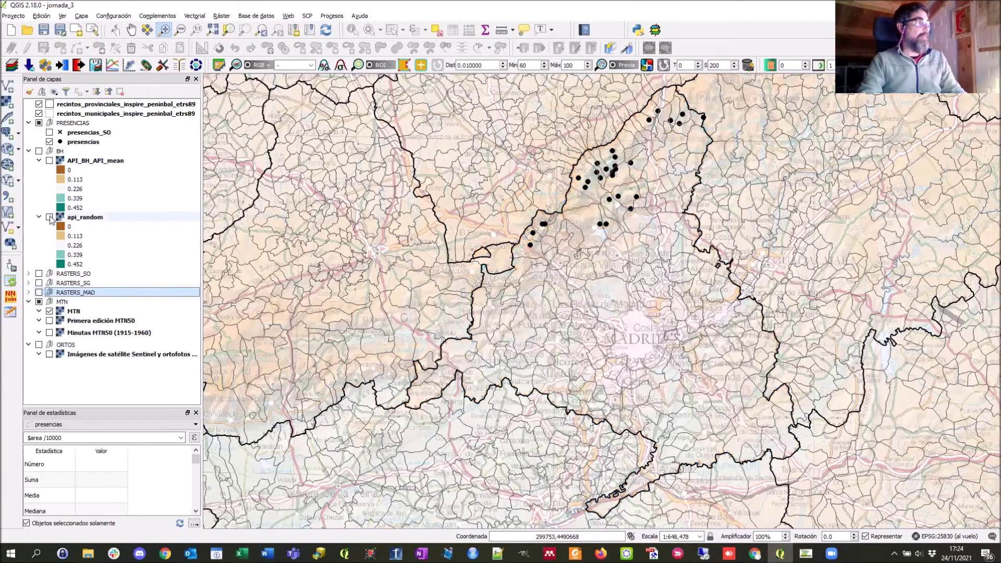
click(49, 217)
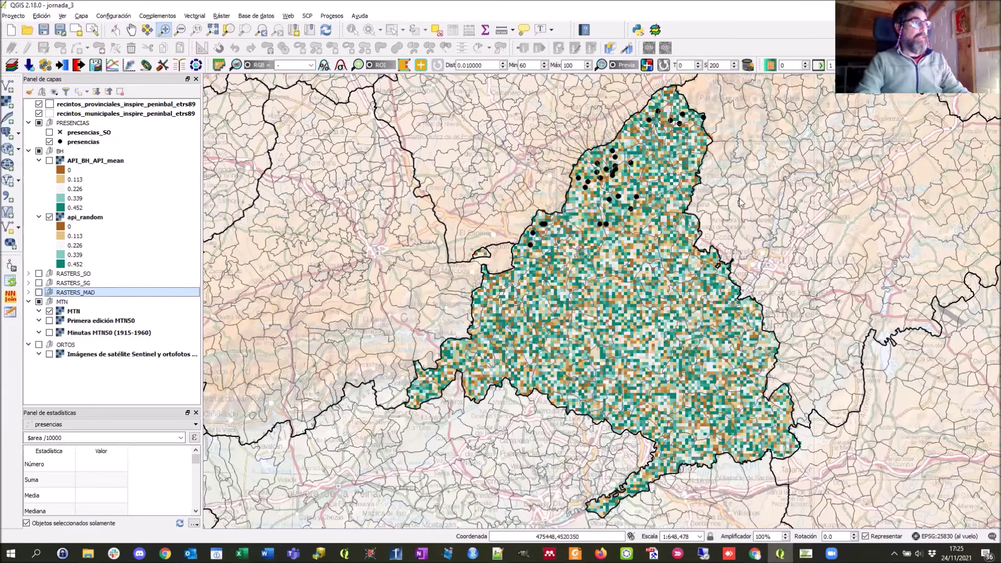
Step: Switch to the SDO_BH.xlsx workbook in Excel and view the P/E ratio chart on the BH sheet
key(alt+Tab)
key(alt+Tab)
key(alt+Tab)
key(alt+Tab)
key(alt+Tab)
key(alt+Tab)
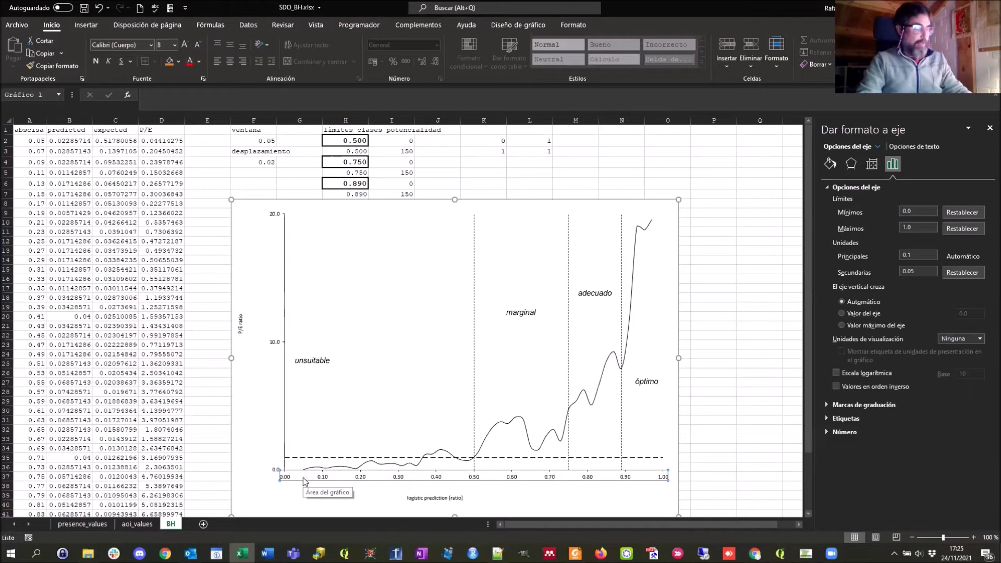
Step: Return to QGIS and display API_BH_API_mean instead of api_random
key(alt+Tab)
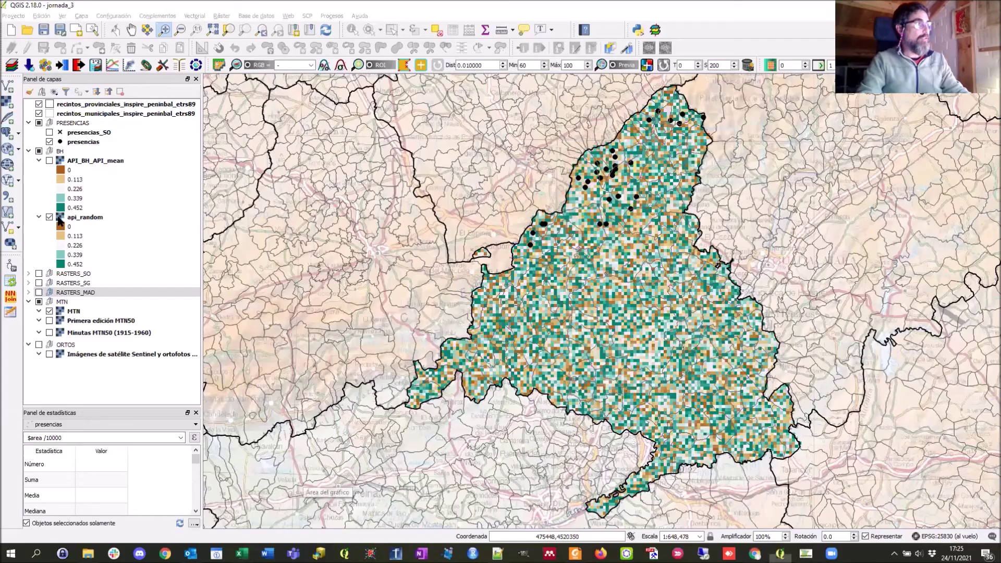
click(50, 161)
click(50, 217)
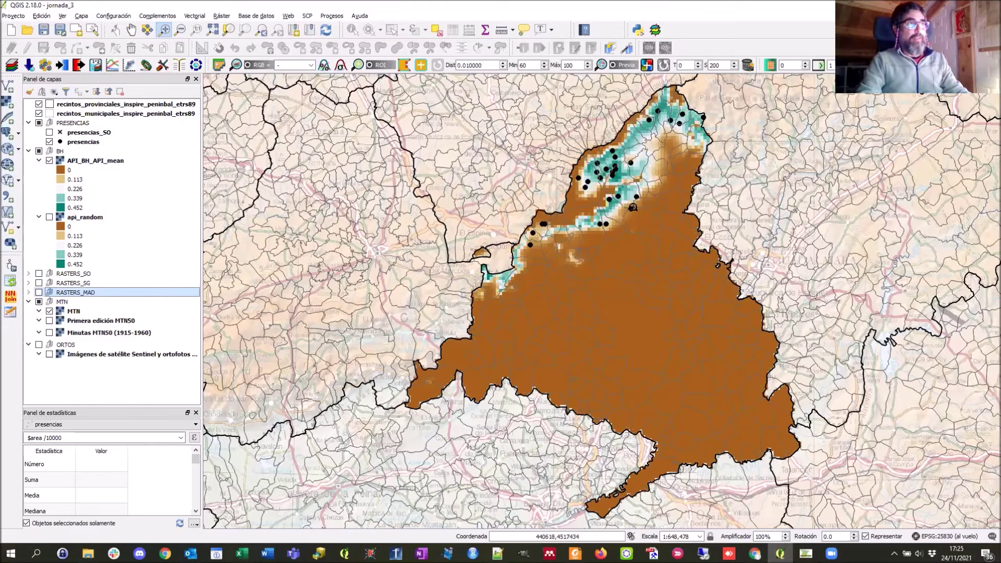
Step: Switch back to the P/E ratio chart in Excel and highlight the first window at the start of its horizontal axis
key(alt+Tab)
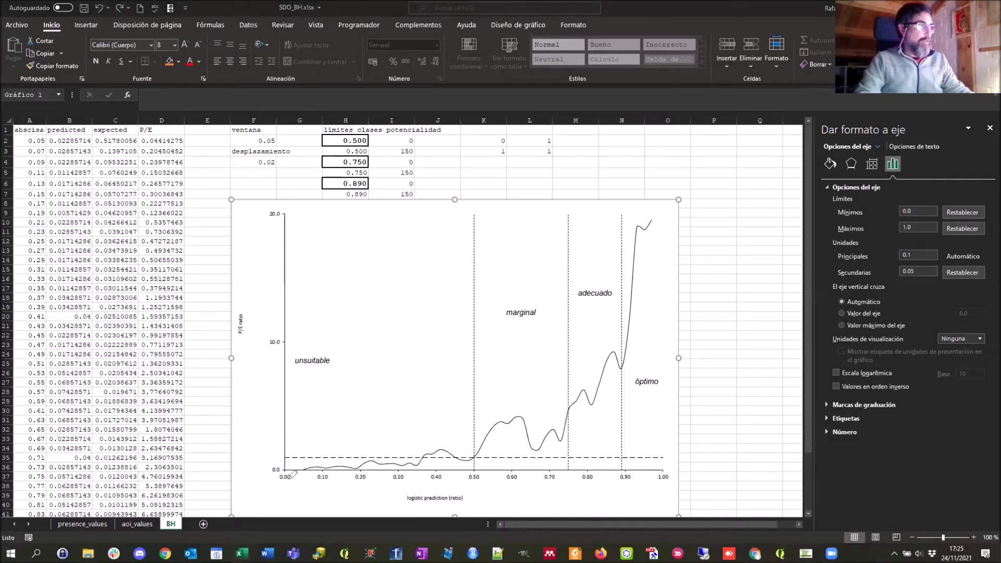
drag(289, 470, 311, 475)
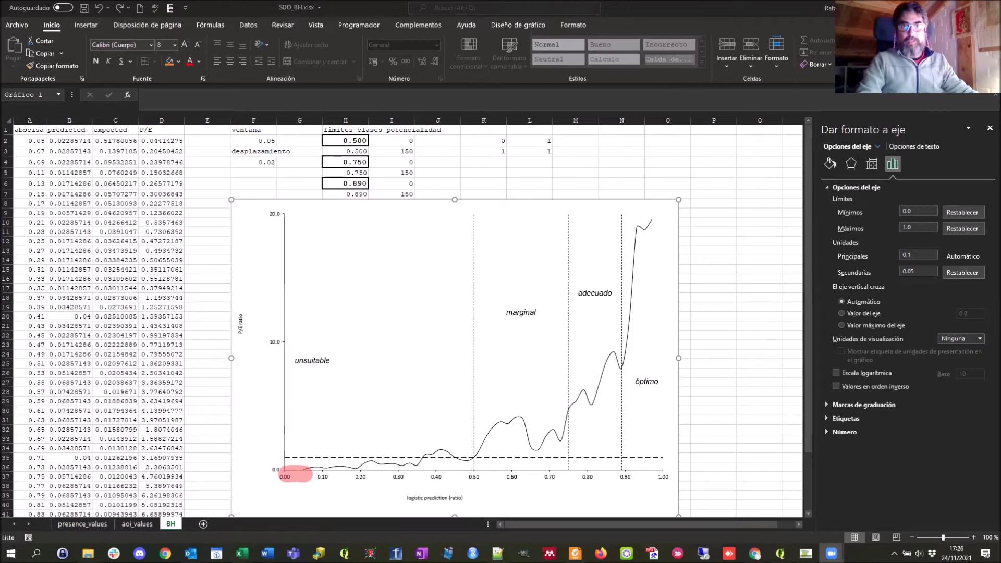
Step: Examine the SDOavg values on the presence_values sheet, selecting the first rows of the column, and return to the BH sheet
click(72, 524)
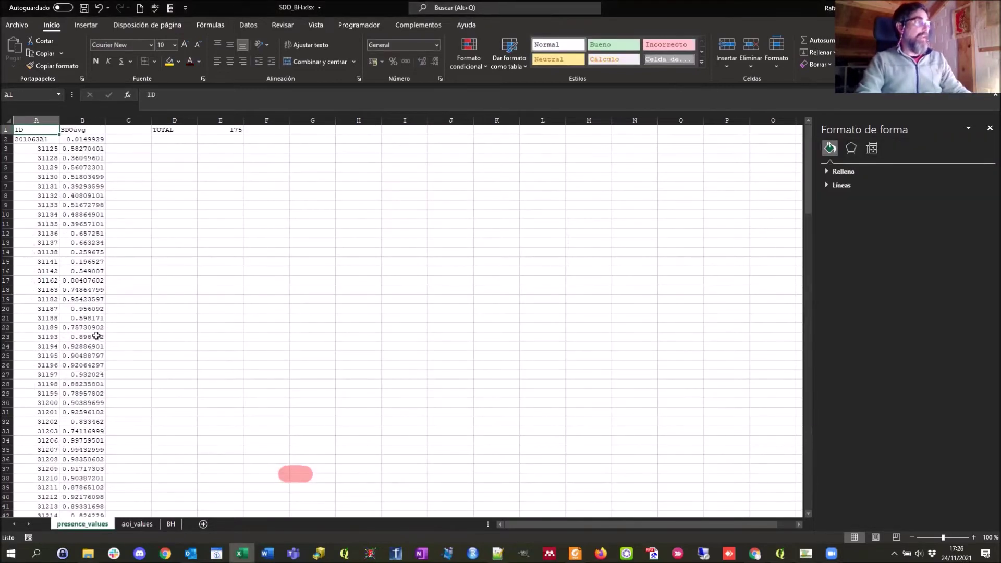
drag(94, 139, 80, 327)
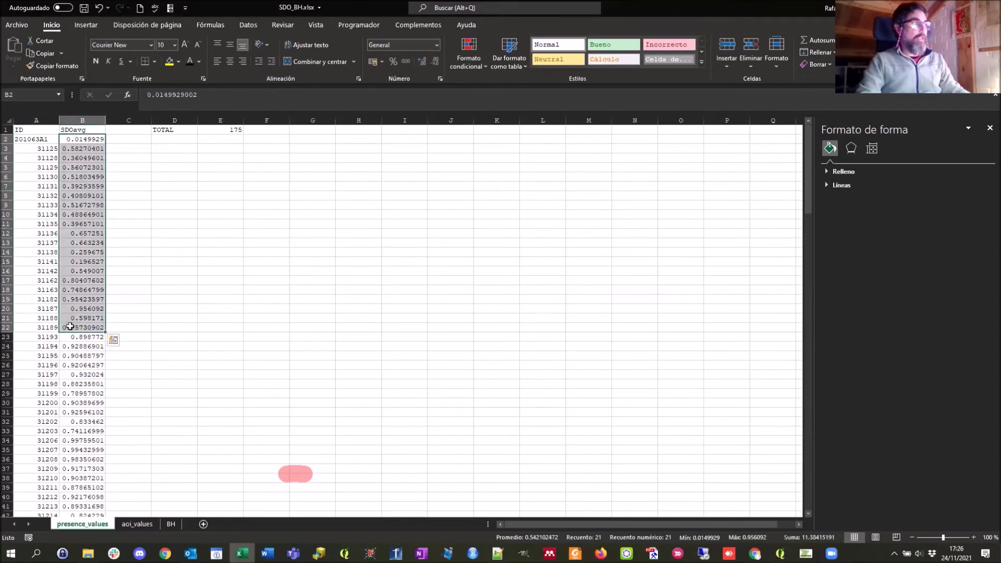
click(27, 301)
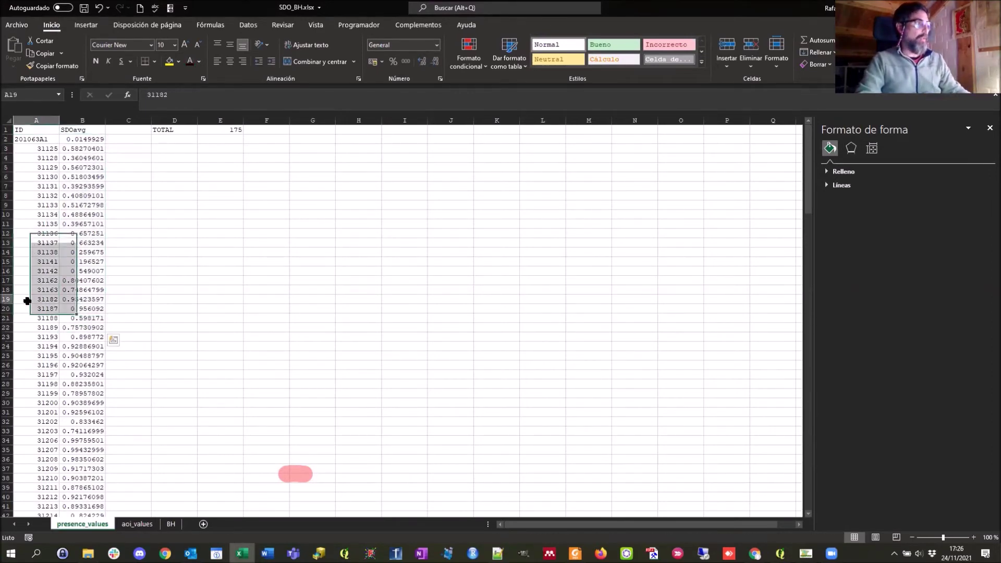
key(ctrl+Down)
key(ctrl+Up)
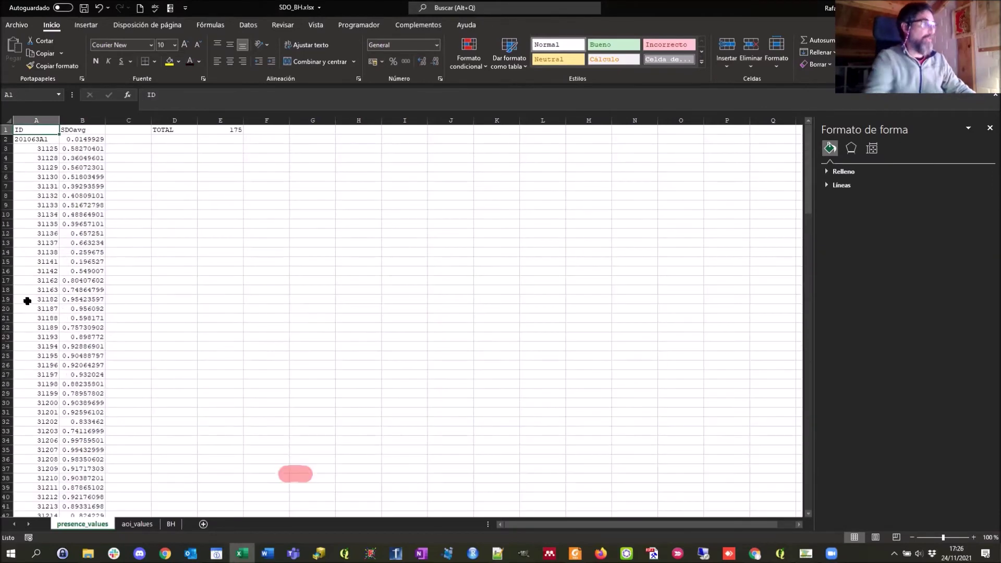
drag(84, 140, 80, 318)
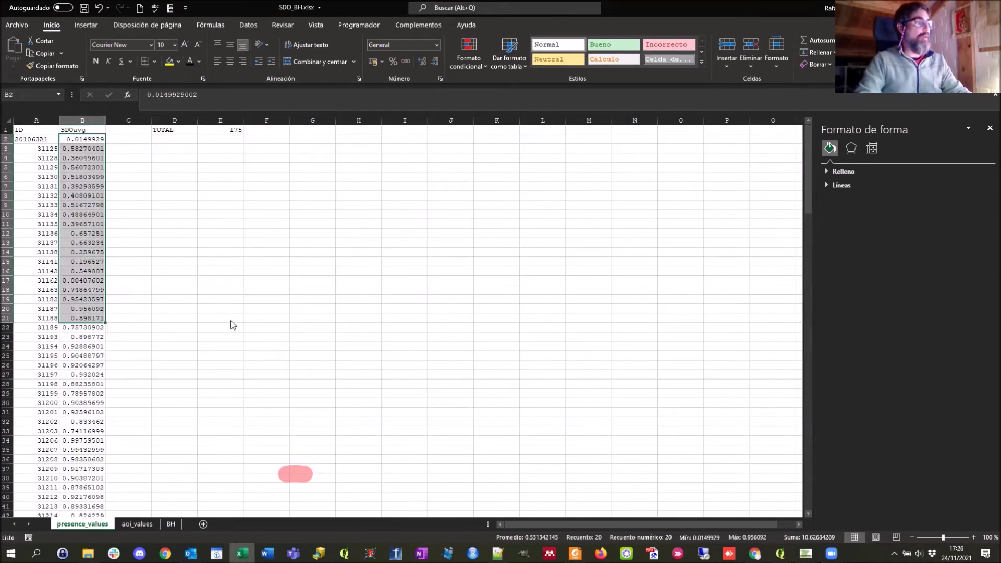
key(alt+Tab)
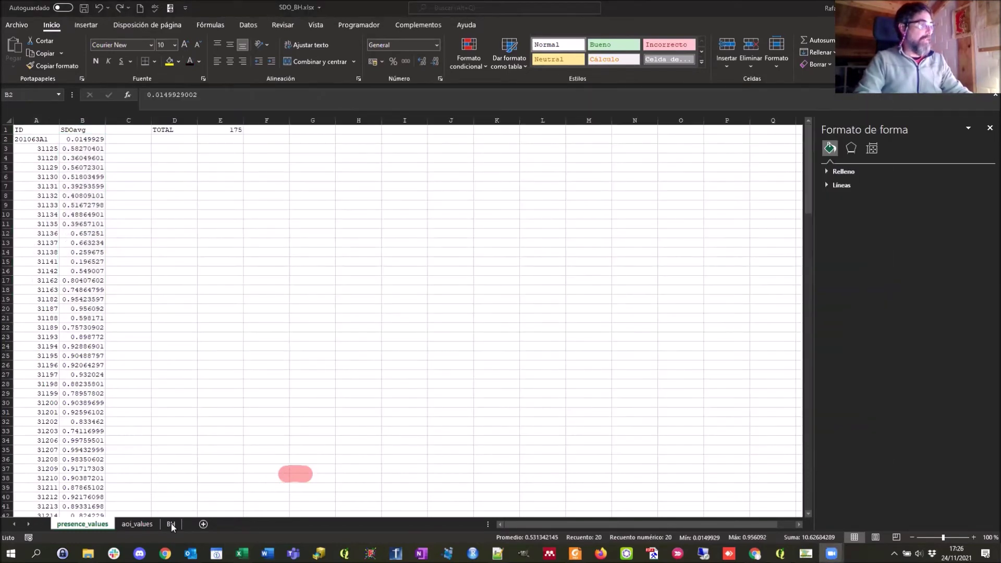
click(171, 524)
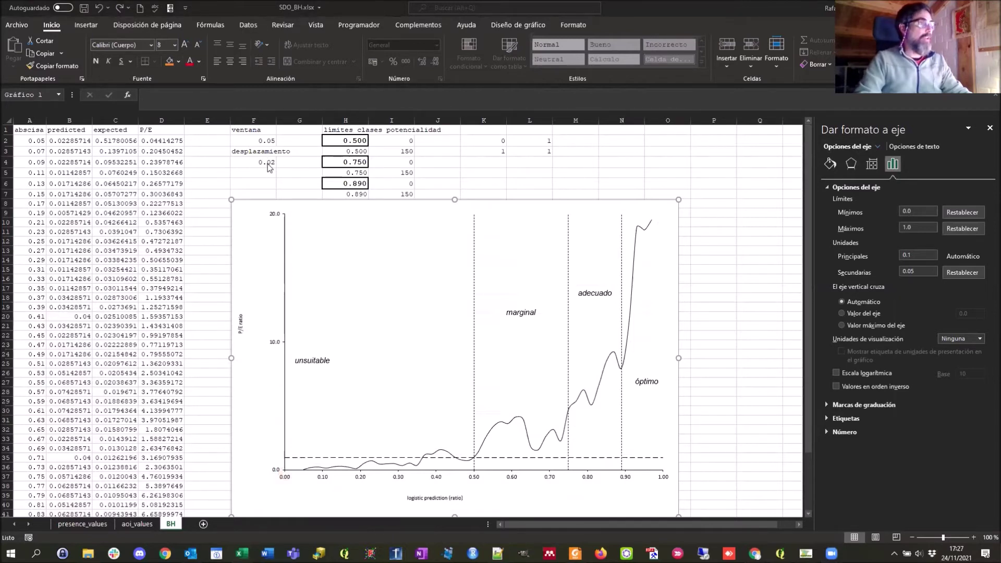
Step: Switch to the MDES module and examine the Ventana móvil de validación and Ventana de validación settings
key(alt+Tab)
key(alt+Tab)
key(alt+Tab)
key(alt+Tab)
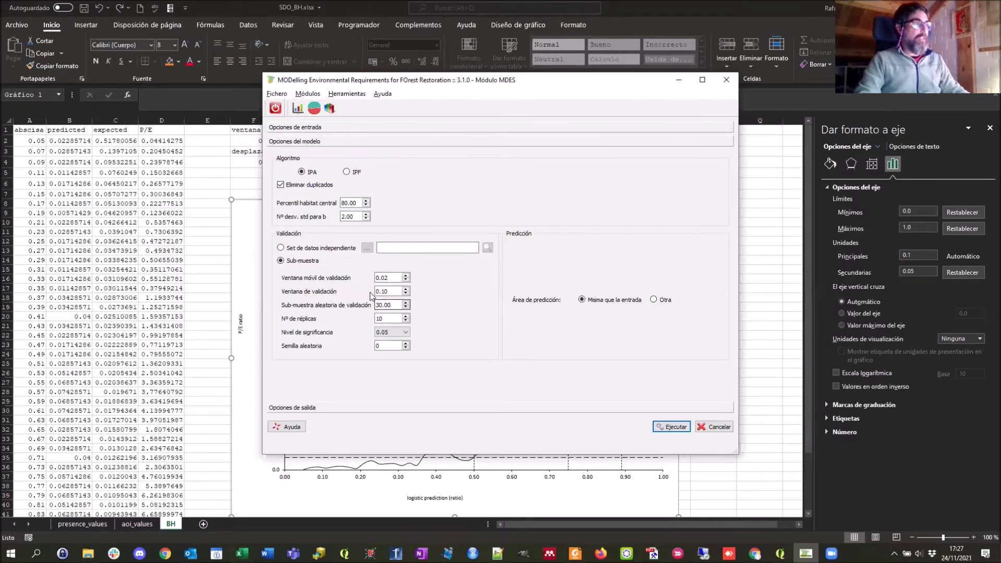
click(384, 277)
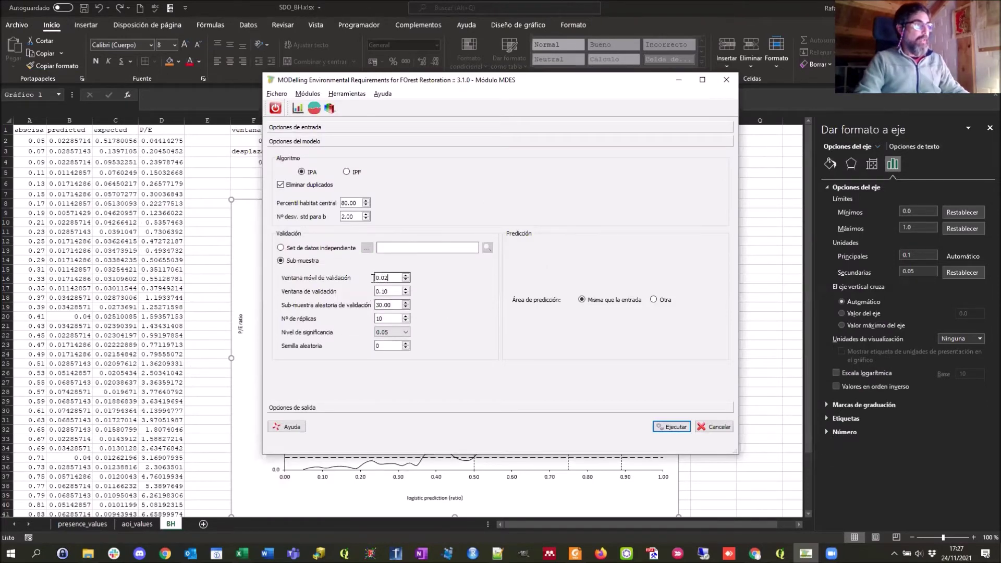
drag(393, 291, 368, 290)
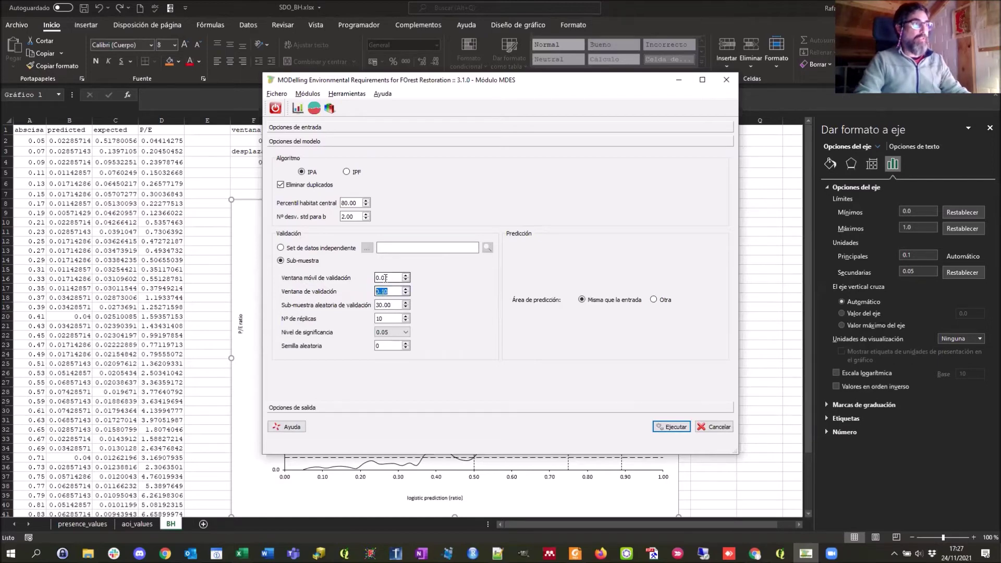
Step: Return to the P/E ratio chart in Excel and mark successive windows at the start and the end of its horizontal axis
key(alt+Tab)
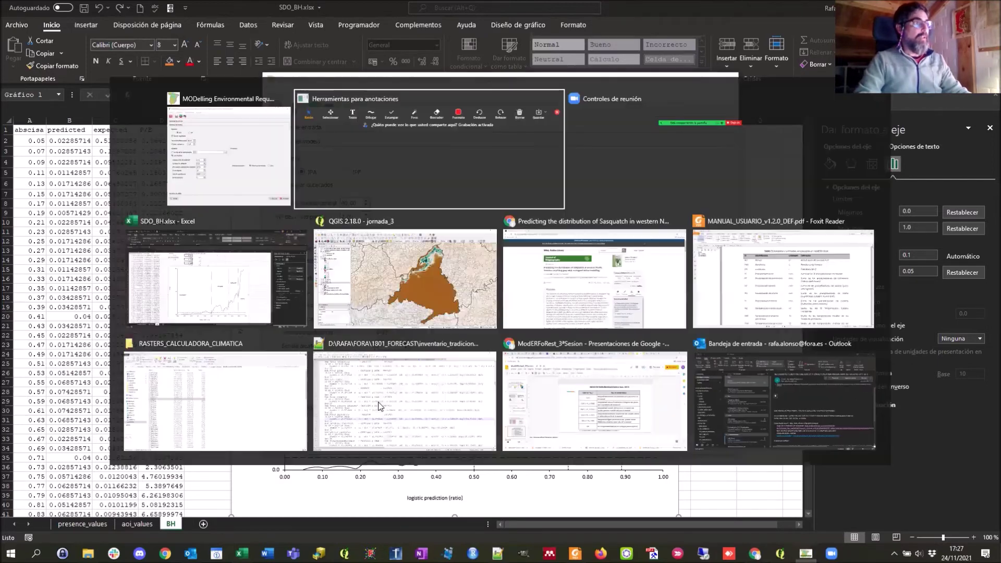
key(Escape)
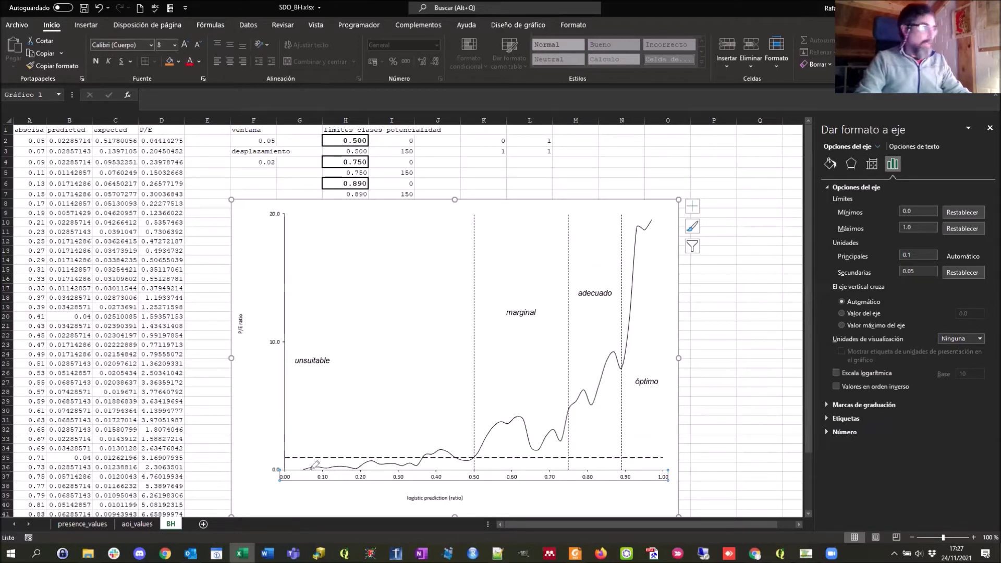
drag(284, 470, 307, 468)
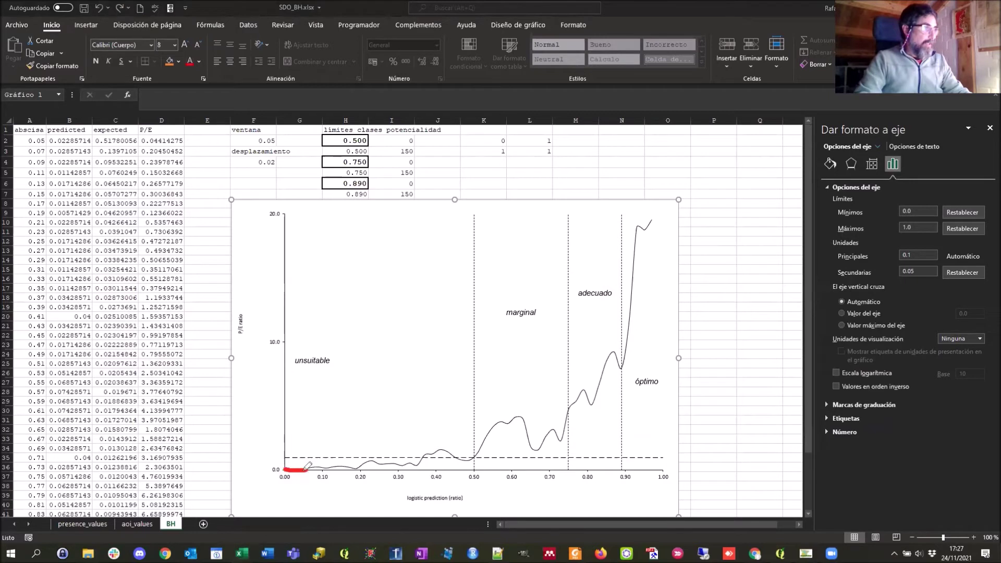
drag(296, 471, 315, 471)
drag(320, 468, 306, 470)
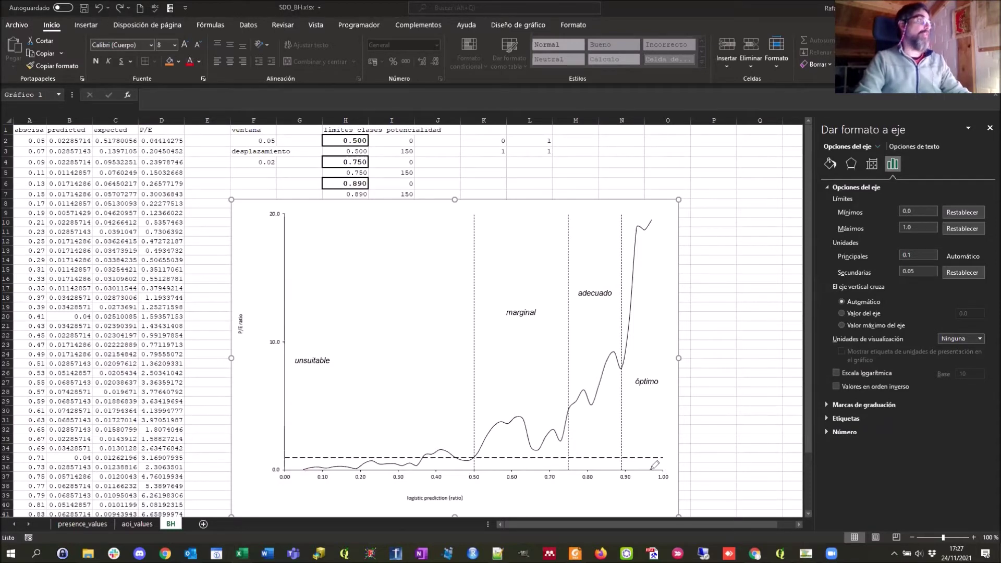
drag(654, 469, 662, 470)
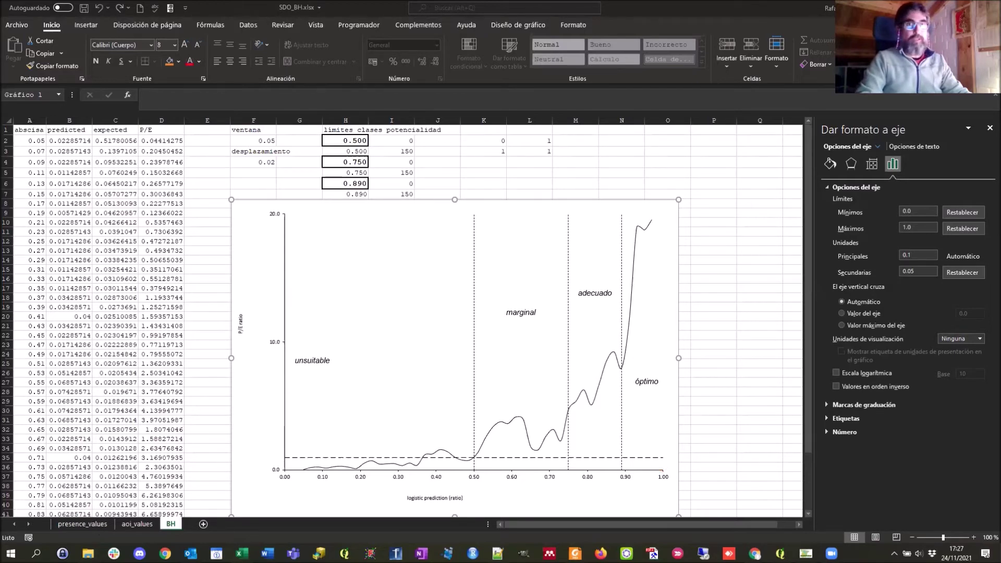
Step: Examine the first abscisa and predicted values on the BH sheet together with the desplazamiento value
click(68, 140)
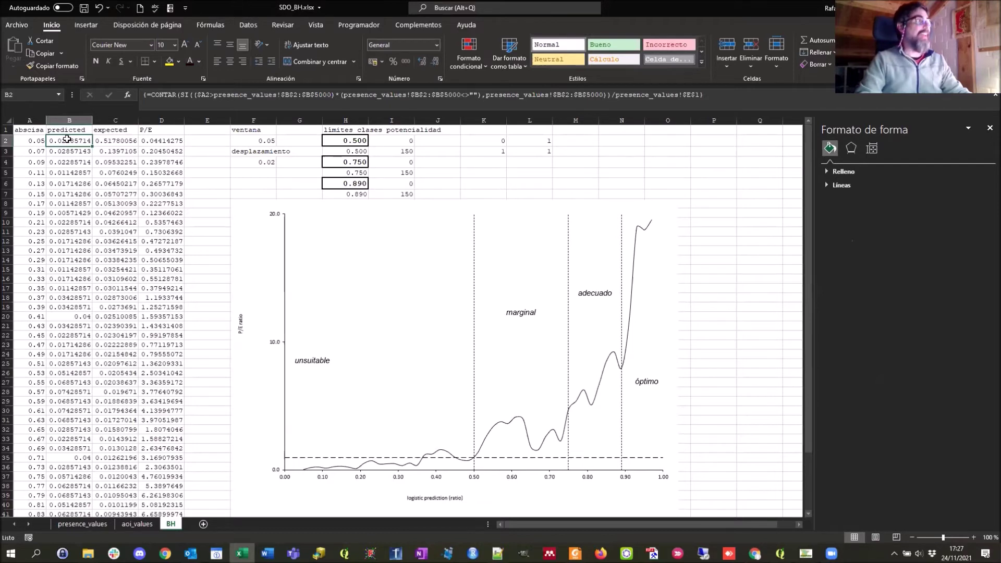
click(31, 140)
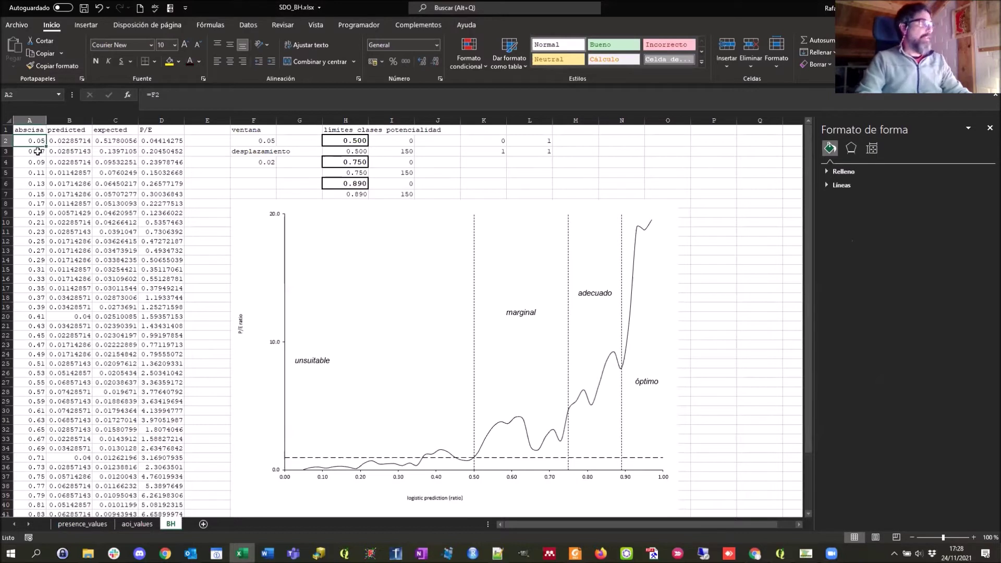
click(256, 162)
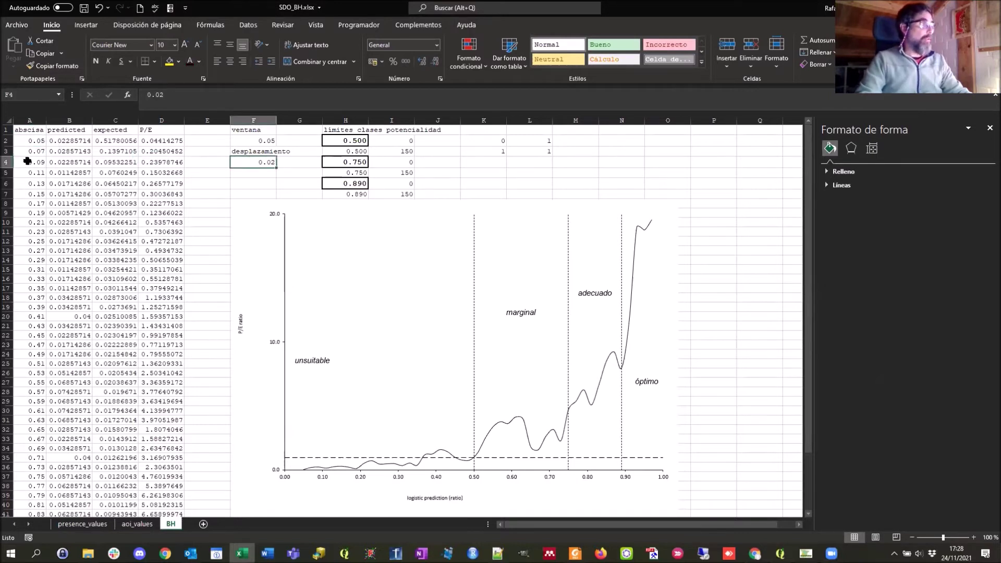
drag(68, 141, 69, 162)
key(ctrl+v)
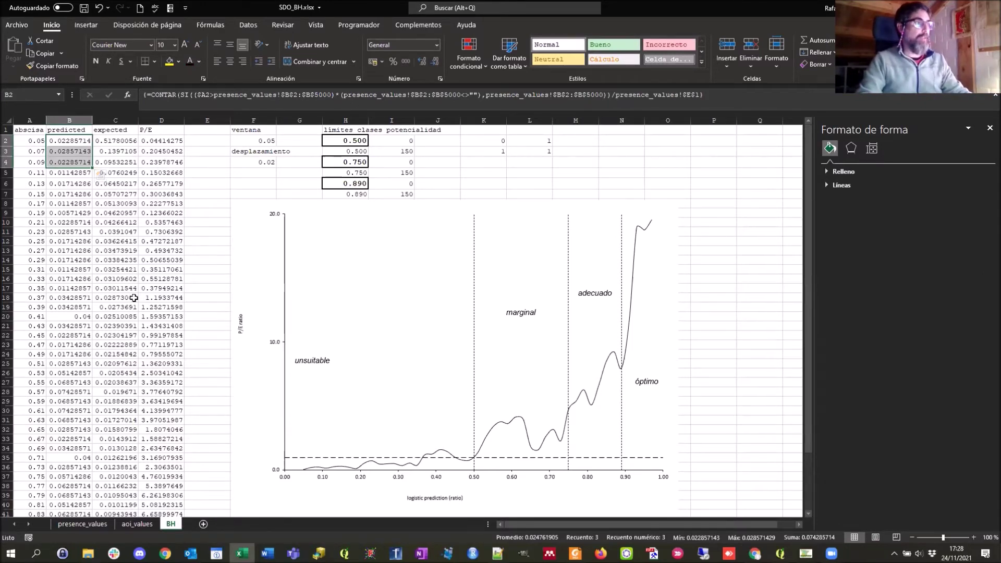
Step: Switch to QGIS and show the api_random raster in place of API_BH_API_mean
key(alt+Tab)
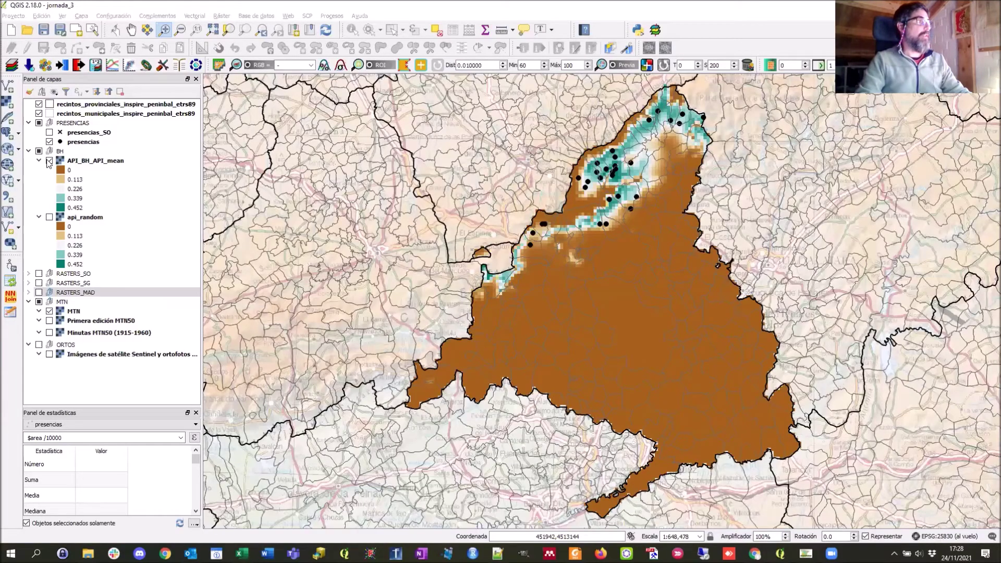
click(49, 160)
click(49, 217)
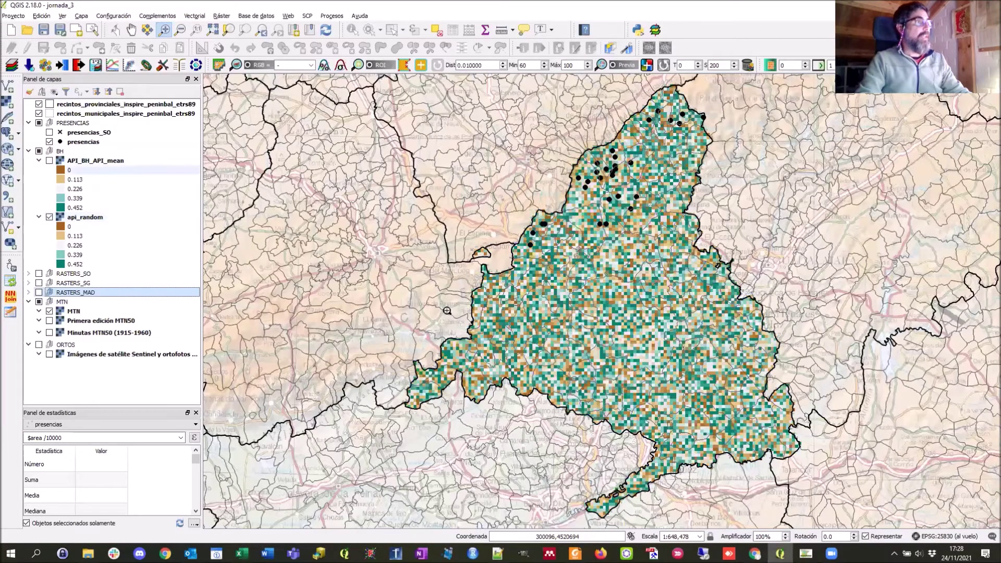
Step: Return to Excel and examine the expected column and how the first P/E value derives from predicted and expected
key(alt+Tab)
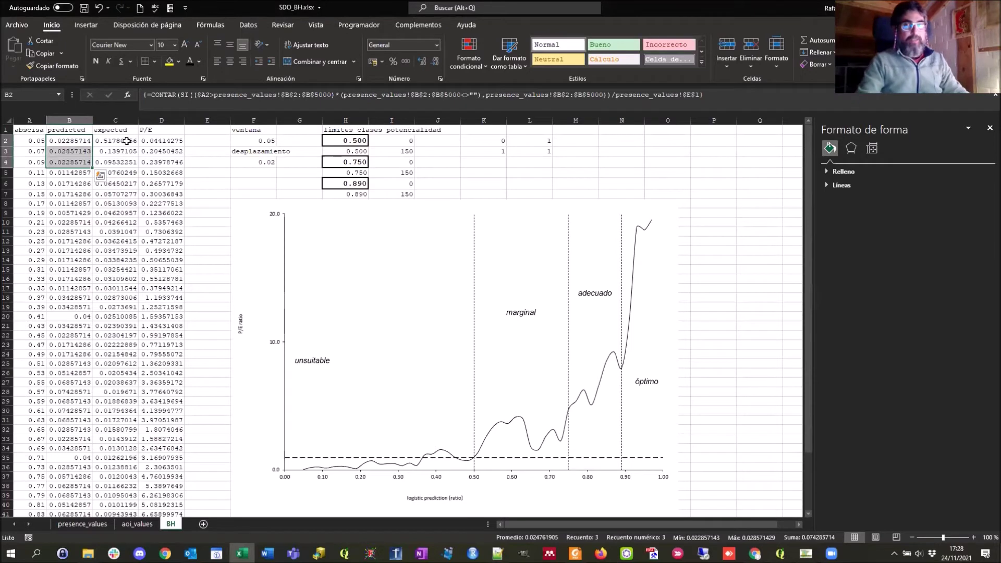
click(28, 142)
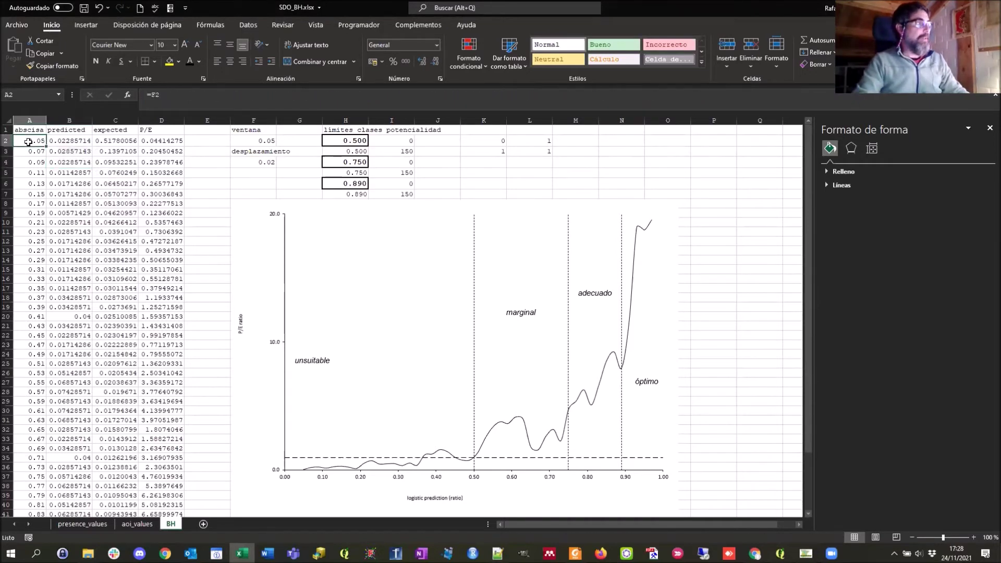
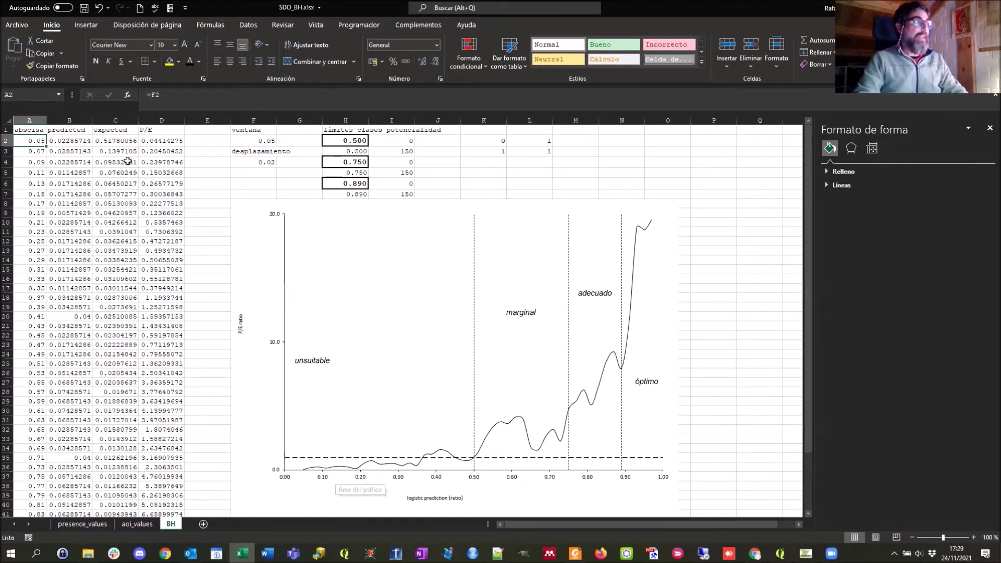
drag(121, 143, 131, 486)
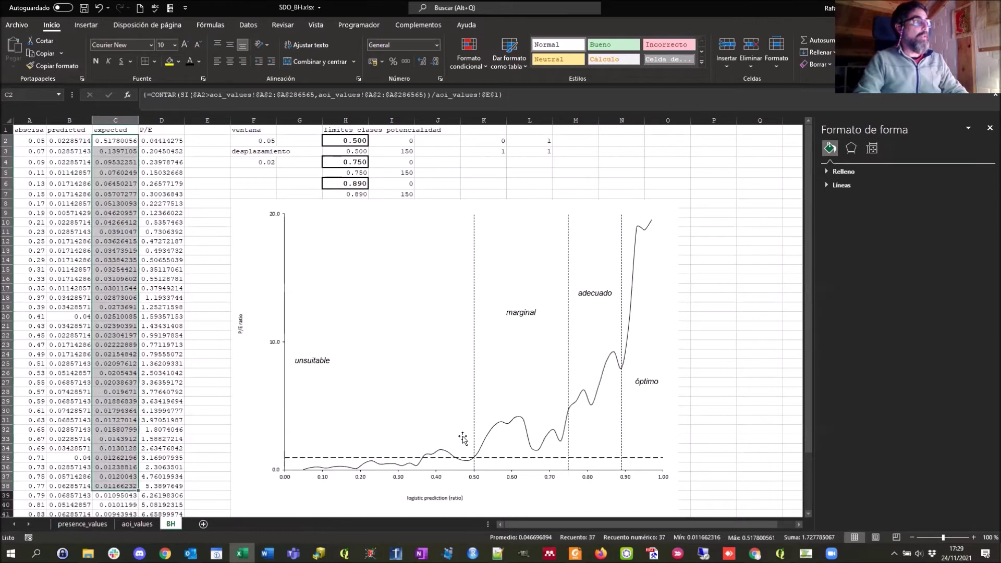
click(156, 142)
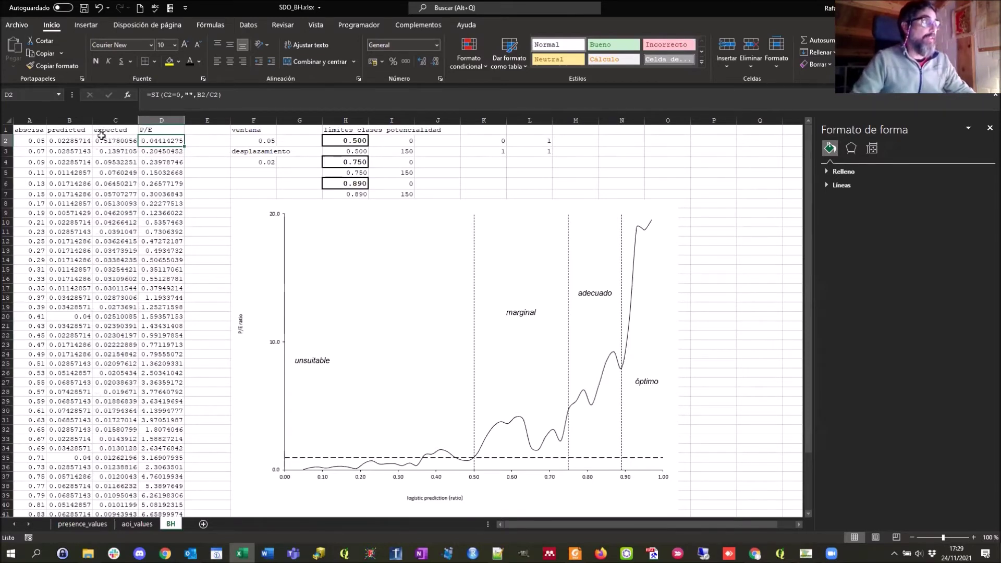
click(72, 141)
click(112, 141)
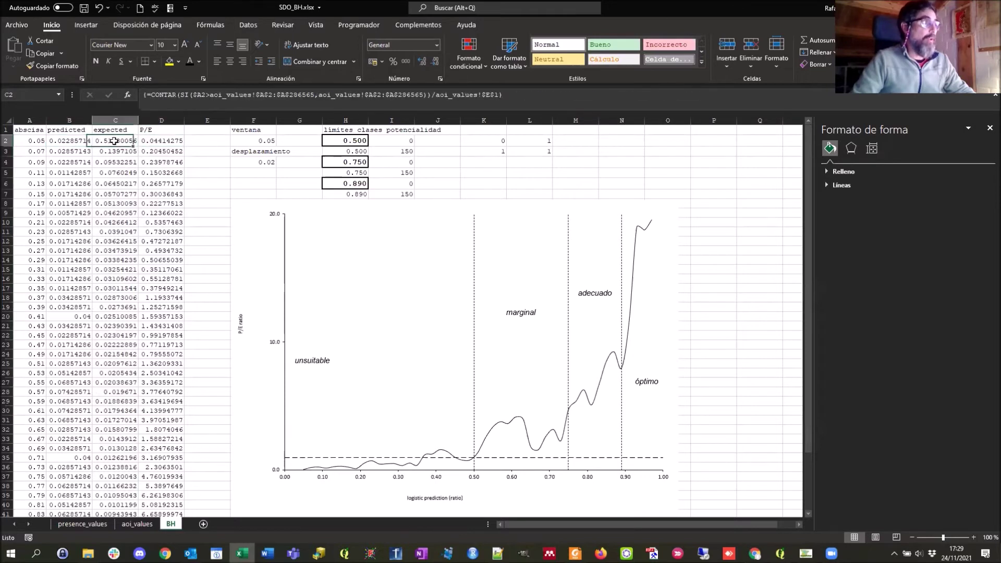
click(163, 141)
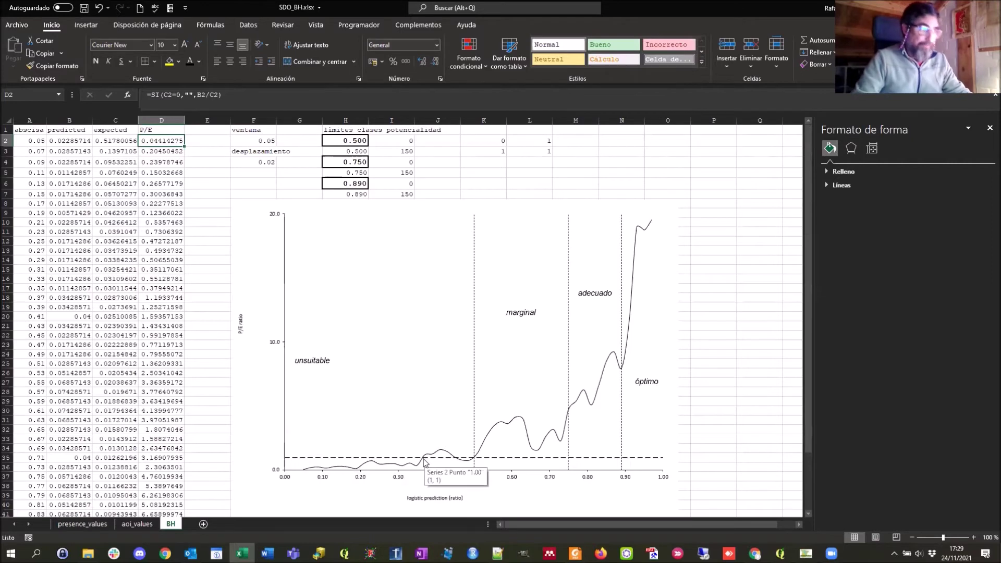
Step: Check the Ventana de validación setting in the MDES module against a point of the P/E curve in Excel
key(alt+Tab)
key(Tab)
key(Tab)
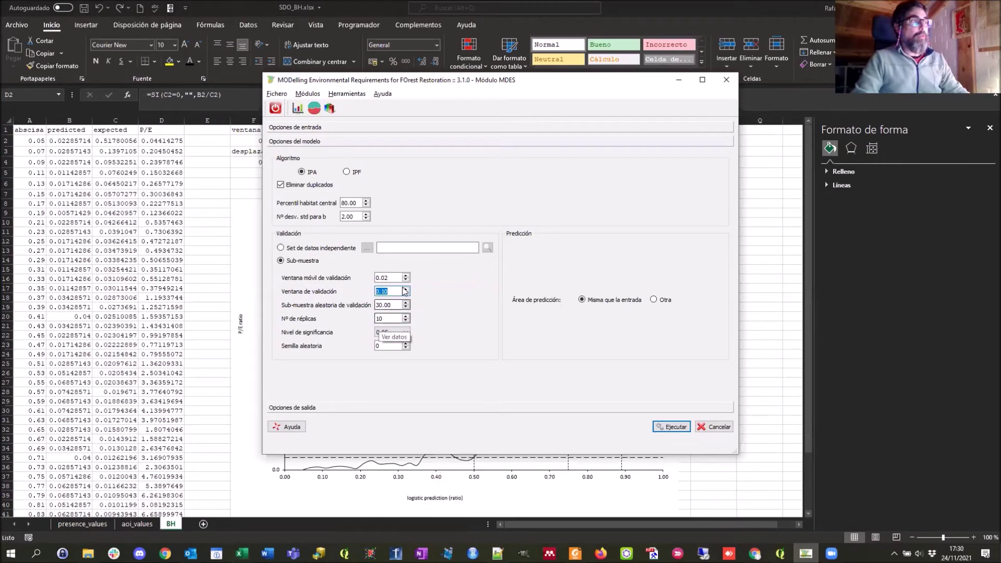
key(alt+Tab)
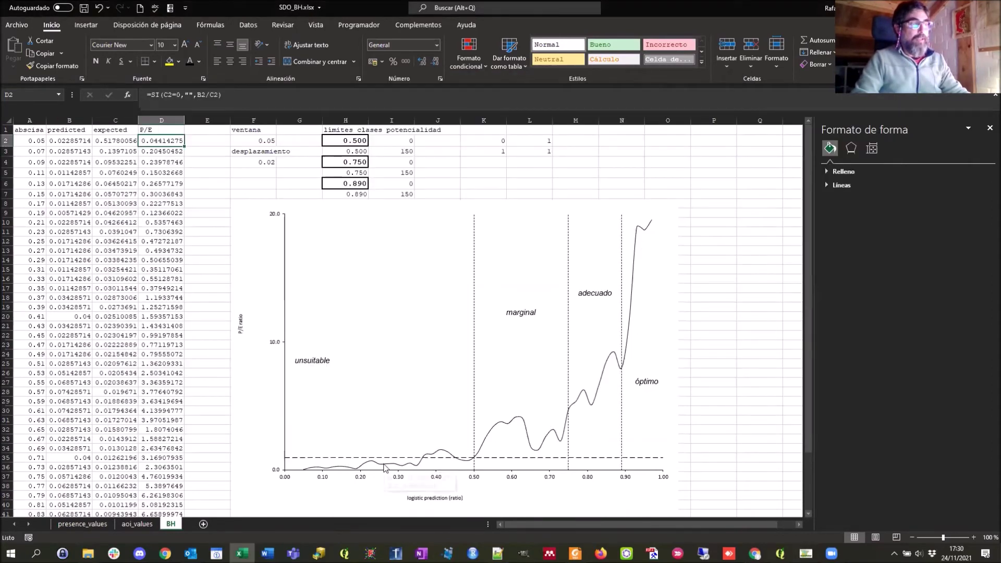
mouse_move(385, 467)
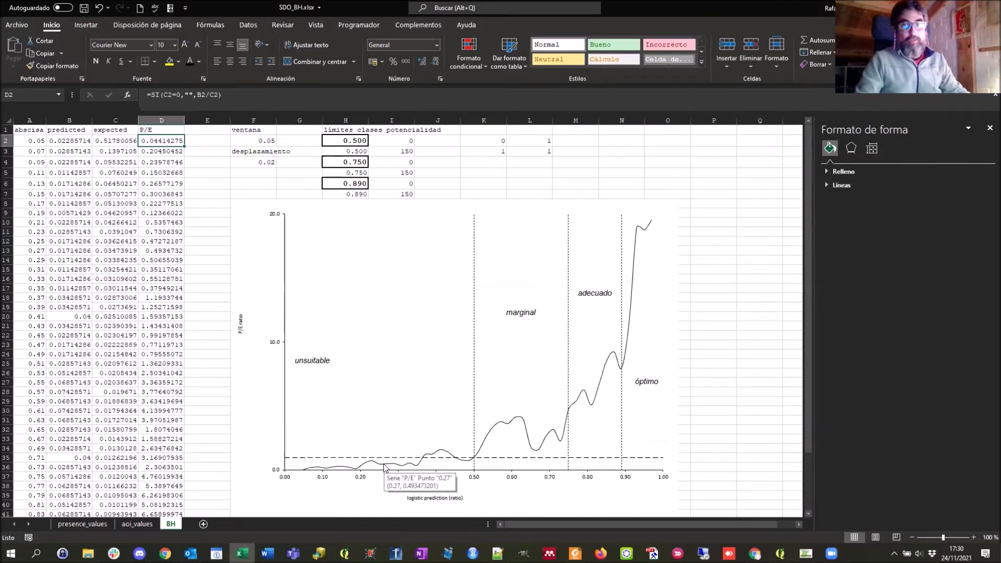
Step: Return to the MDES module and examine the Sub-muestra aleatoria de validación and Semilla aleatoria settings
key(alt+Tab)
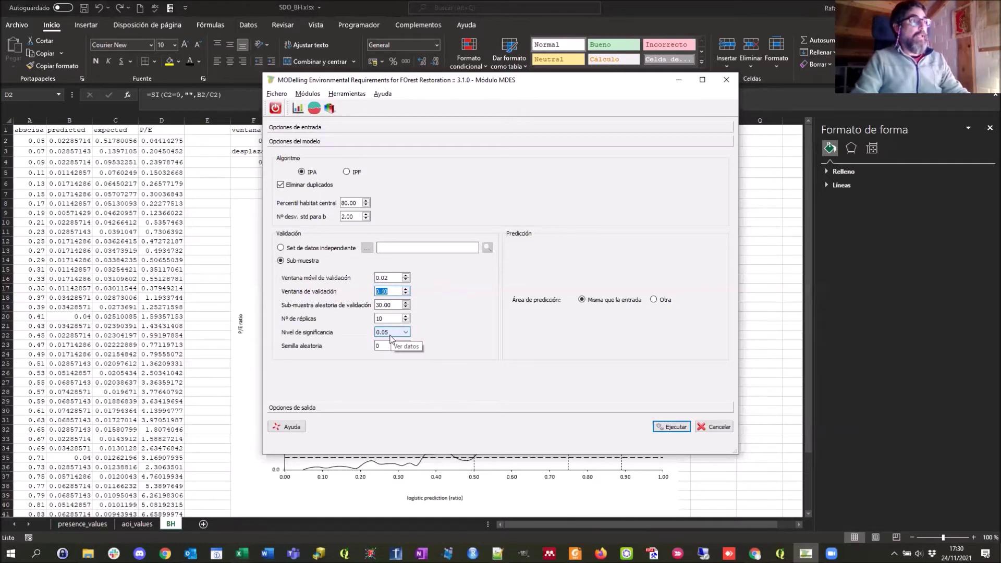
click(398, 304)
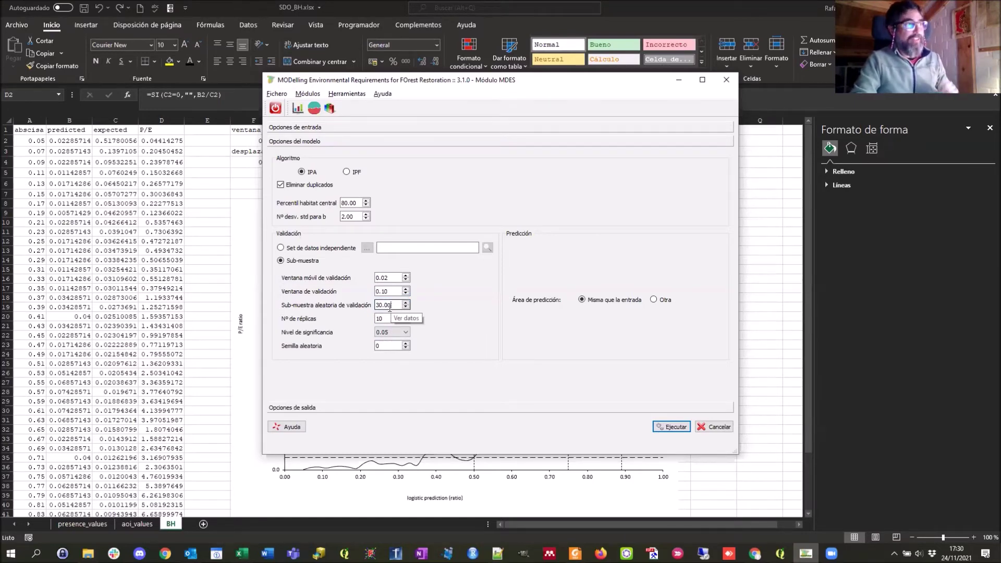
click(388, 346)
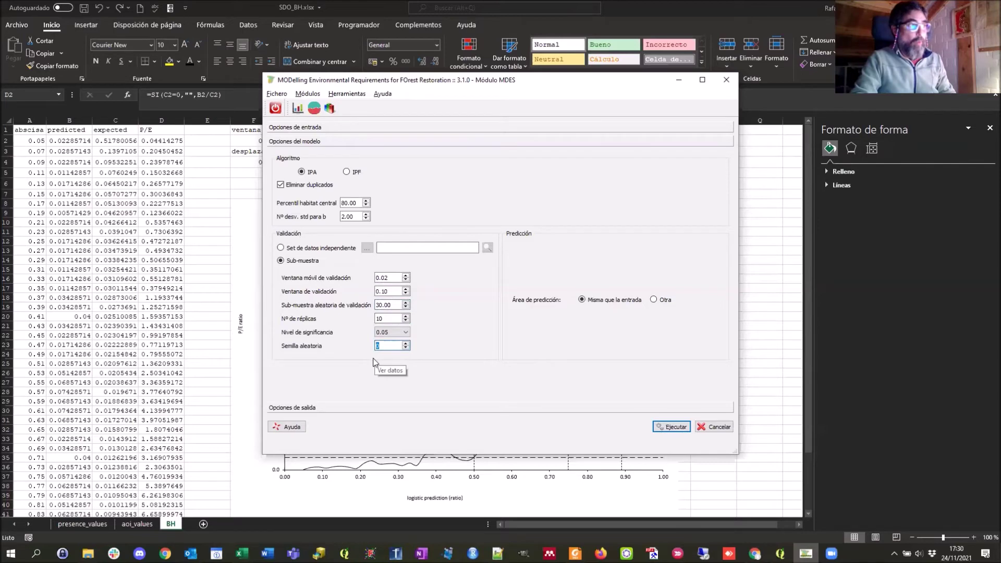
click(380, 345)
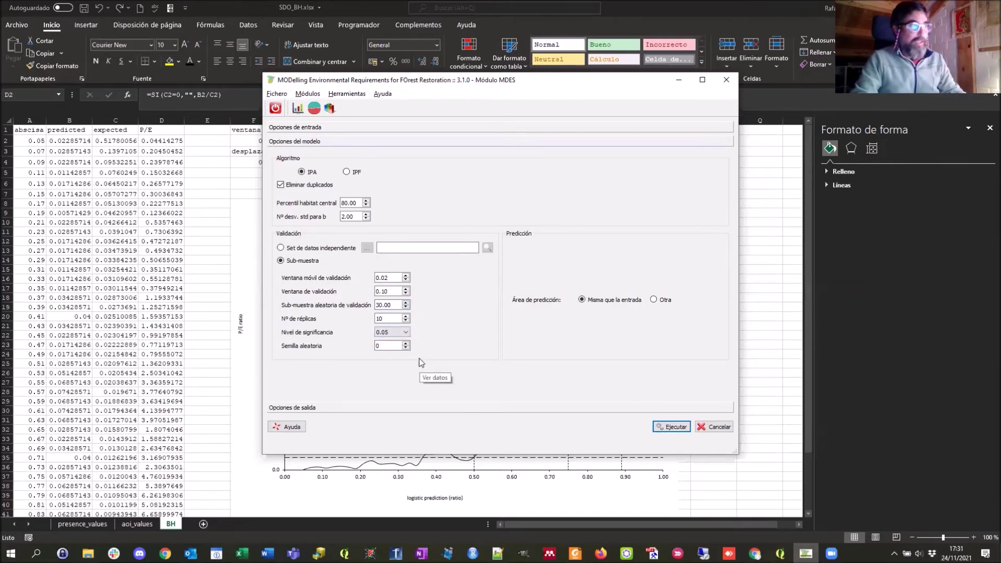
click(407, 348)
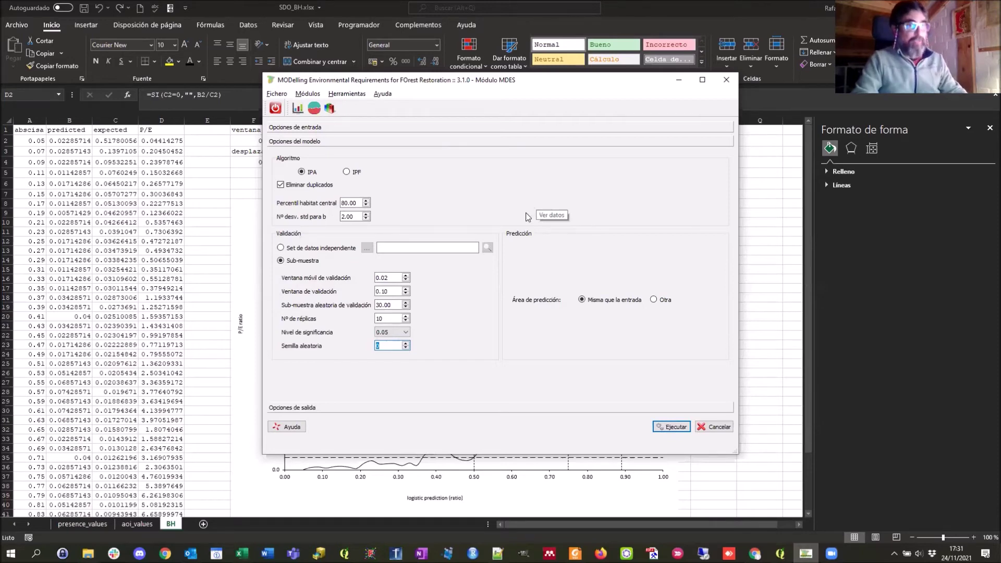
Step: Set the prediction area to Otra and compare its required ETP, PT and TM rasters with the input environmental variables
click(653, 300)
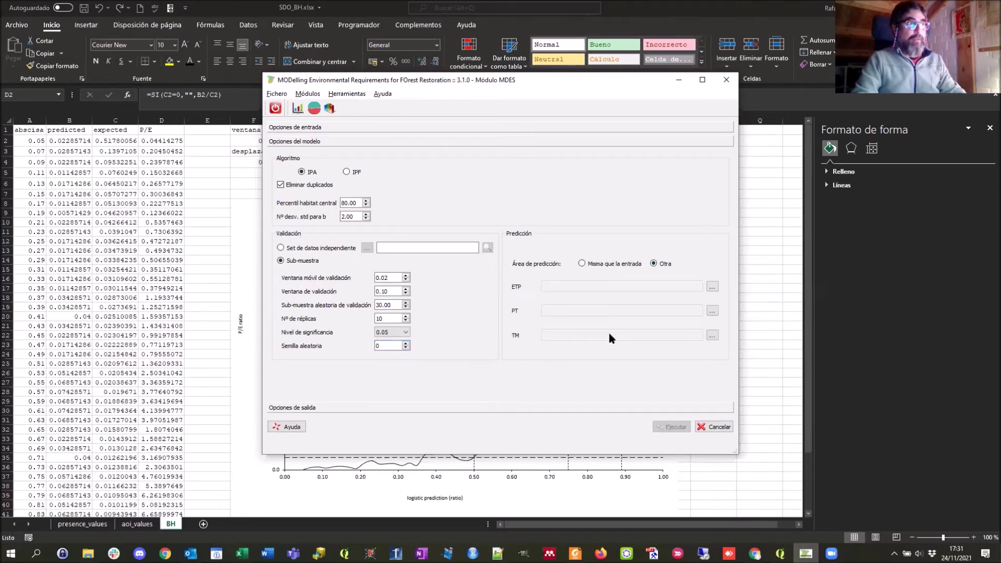
click(407, 129)
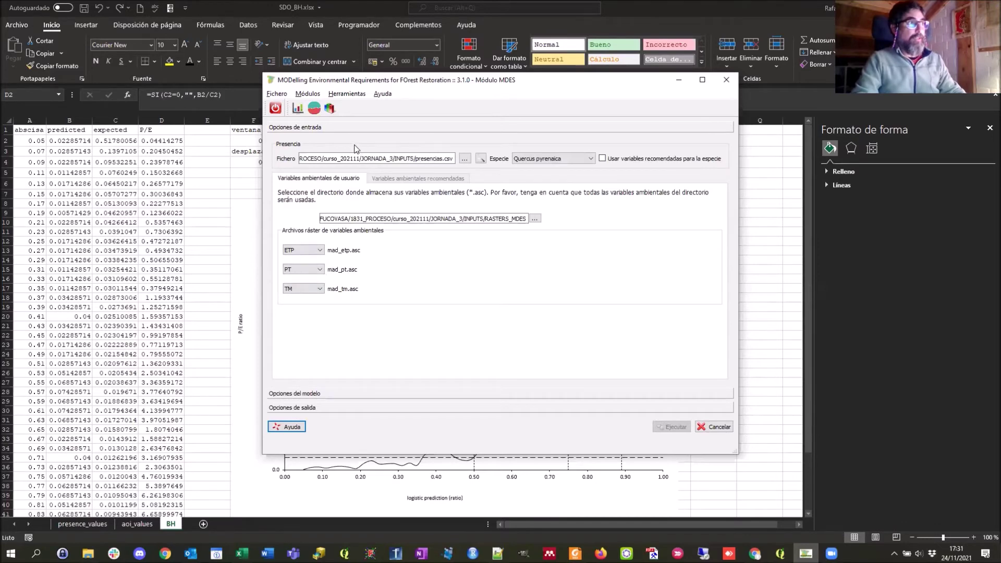
click(351, 394)
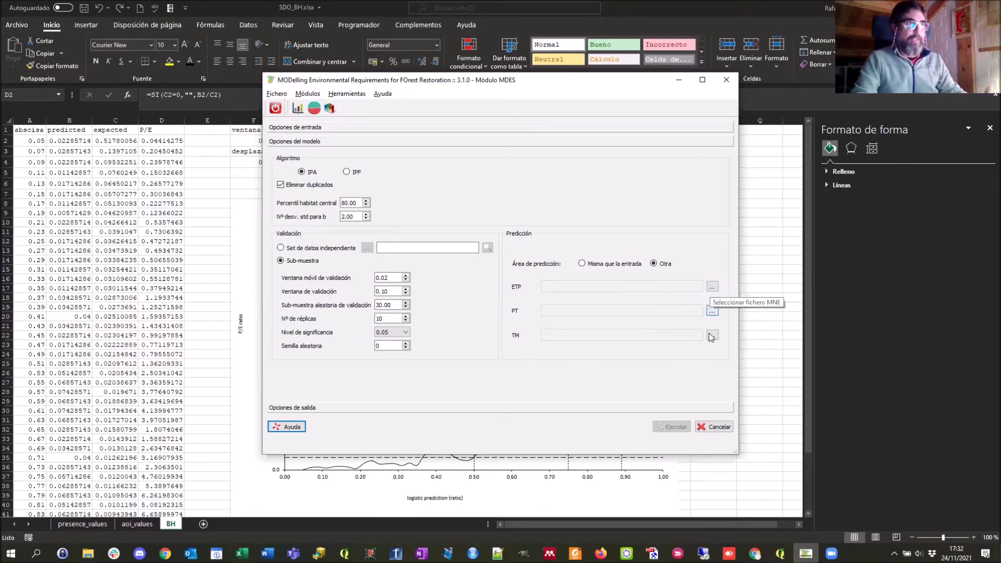
Step: Set the output directory to the OUTPUTS folder inside curso_202111/JORNADA_3
click(355, 405)
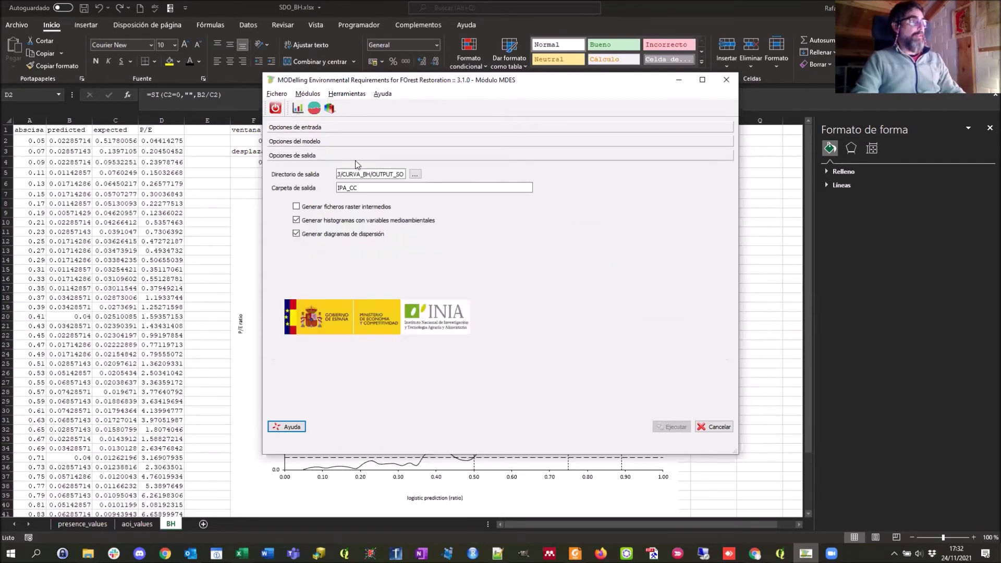
click(414, 175)
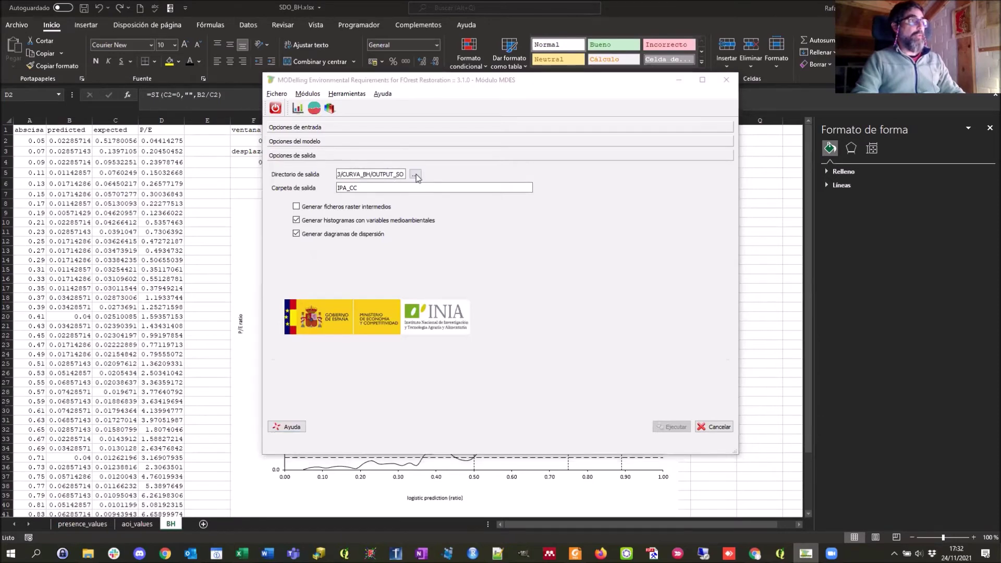
click(312, 219)
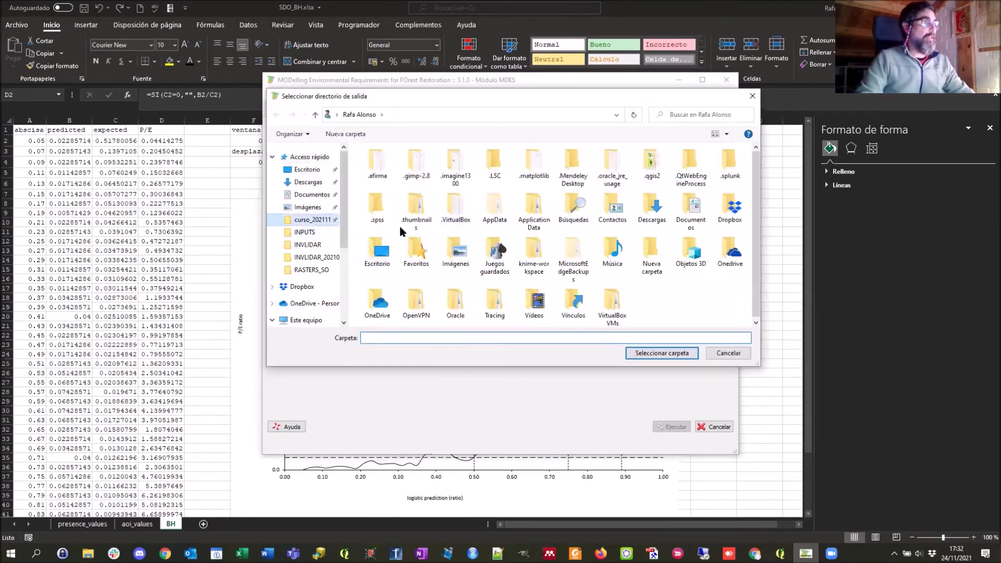
click(390, 187)
double_click(390, 186)
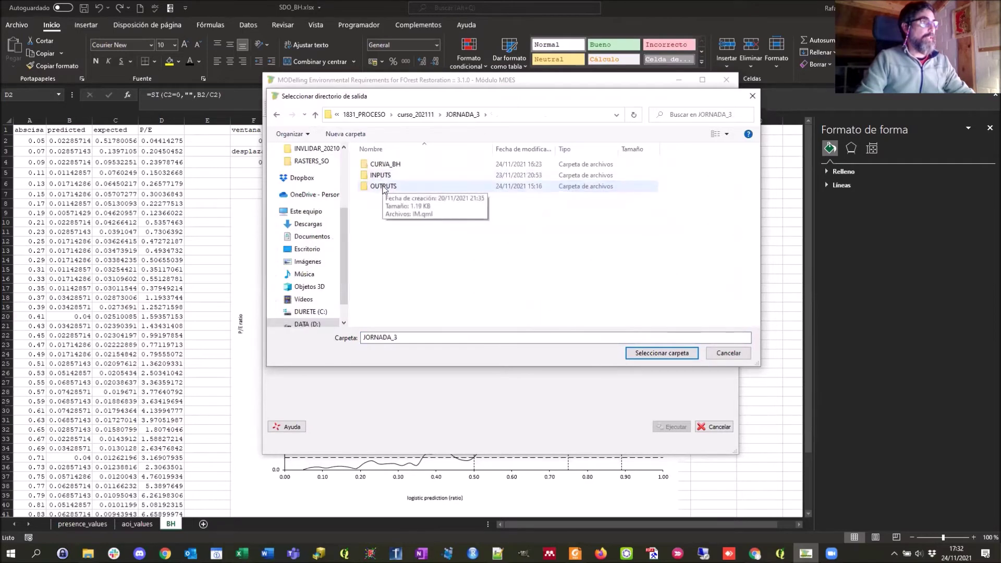
double_click(388, 186)
click(662, 353)
Step: Name the output folder MAD
drag(359, 188, 316, 187)
key(Caps_Lock)
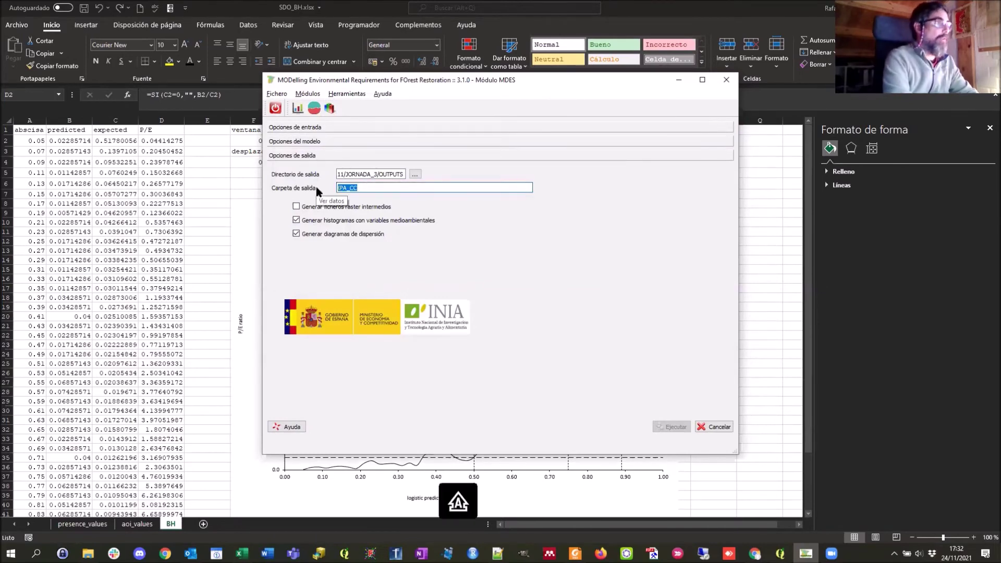
text(AP)
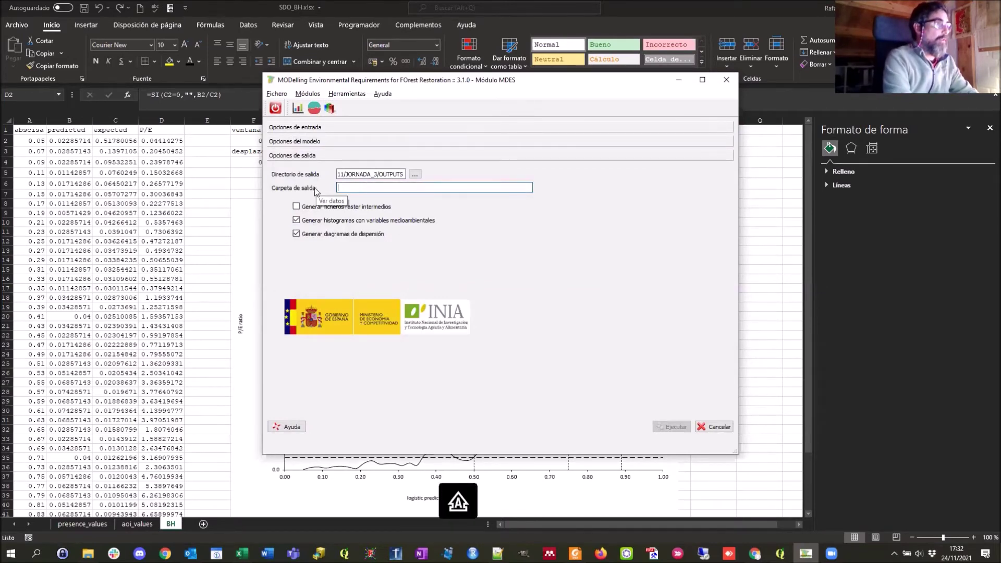
text(D)
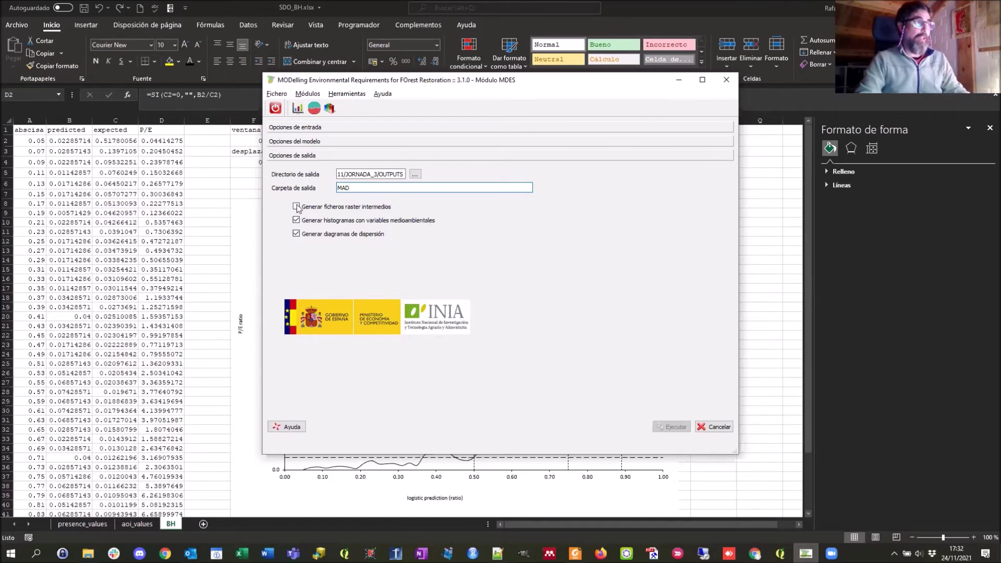
Step: Set the prediction area back to Misma que la entrada and review the output and model options
click(301, 143)
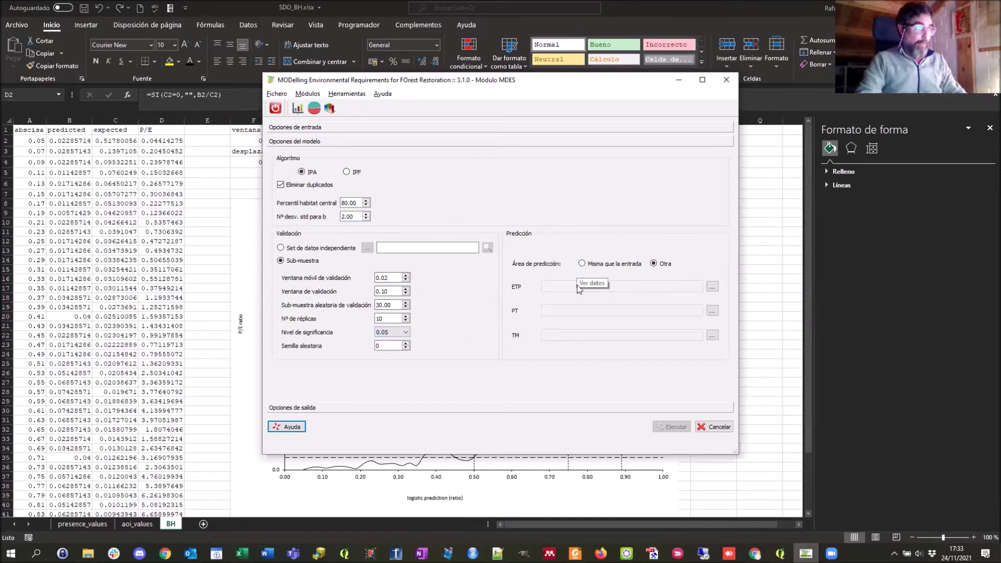
click(581, 263)
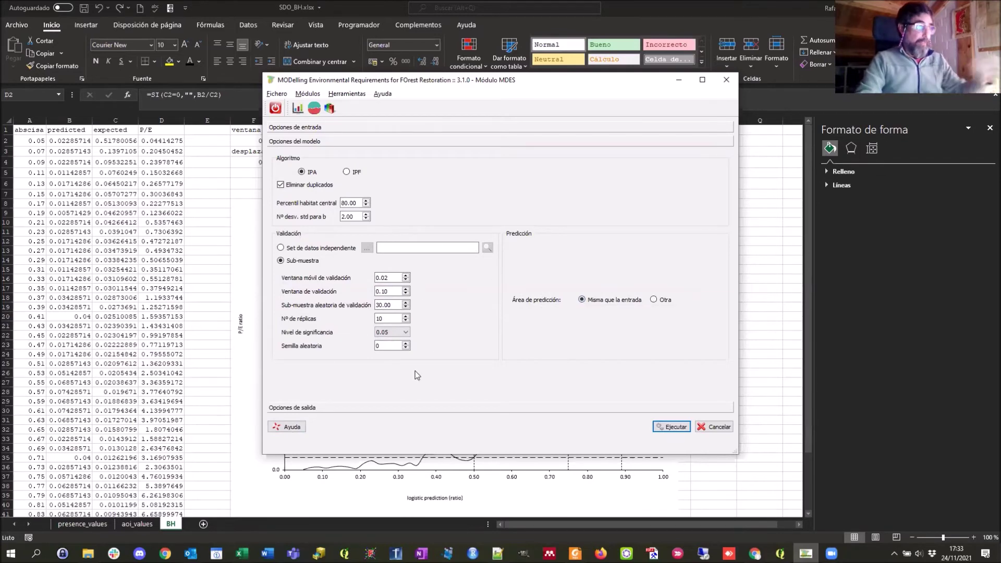
click(405, 407)
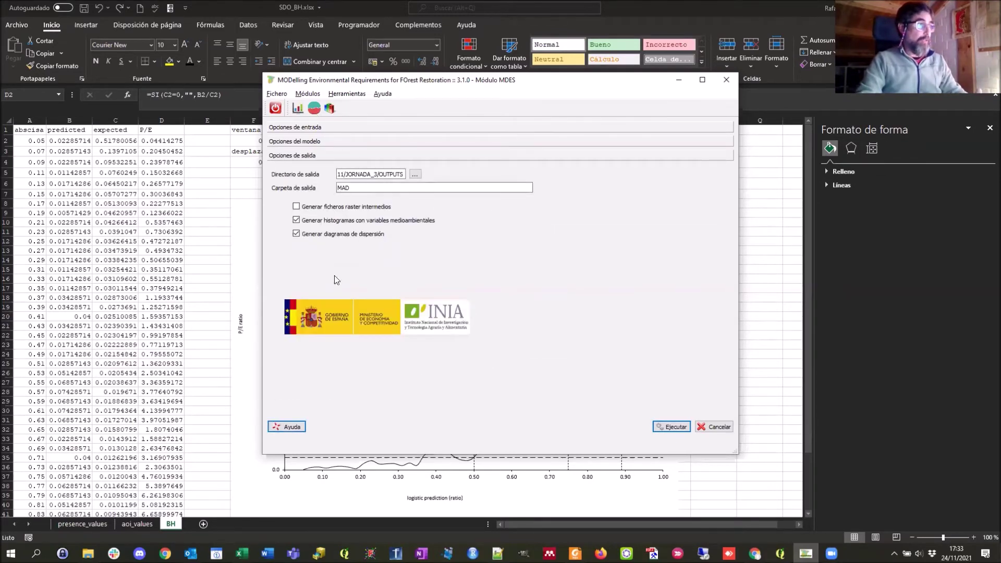
click(329, 143)
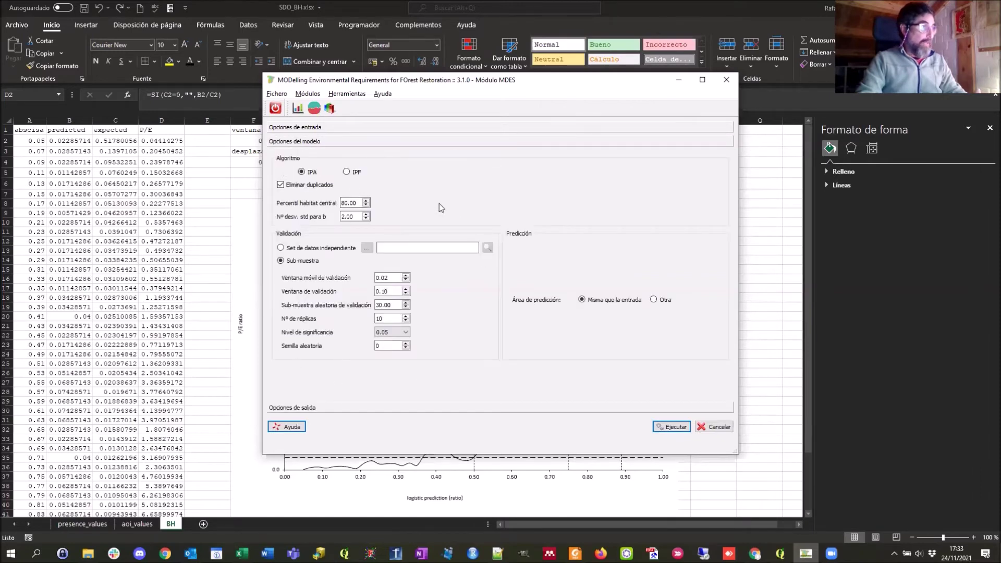
Step: Run the MDES model for Quercus pyrenaica and place the Marginal threshold at X 0.08 on the P/E curve
click(352, 128)
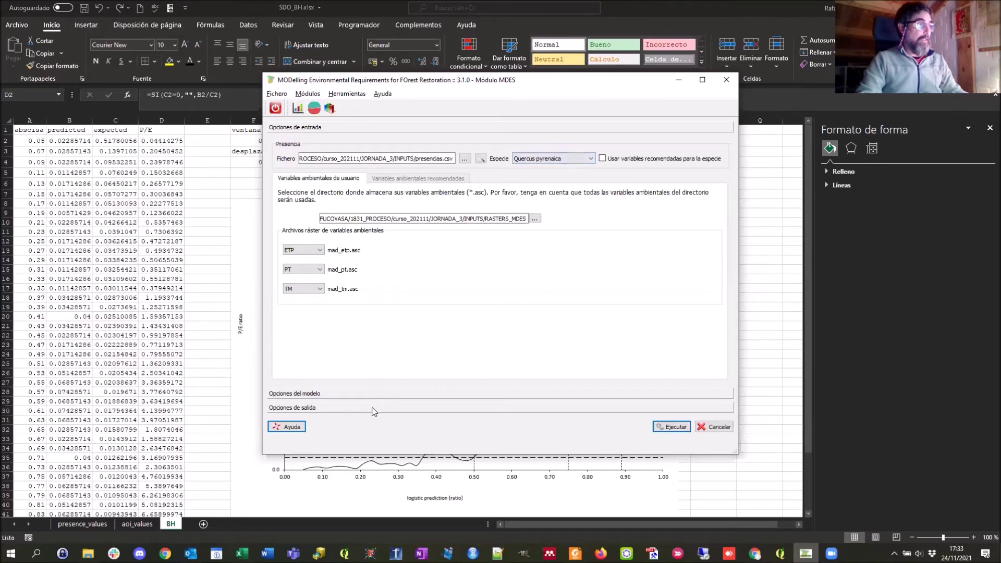
click(671, 431)
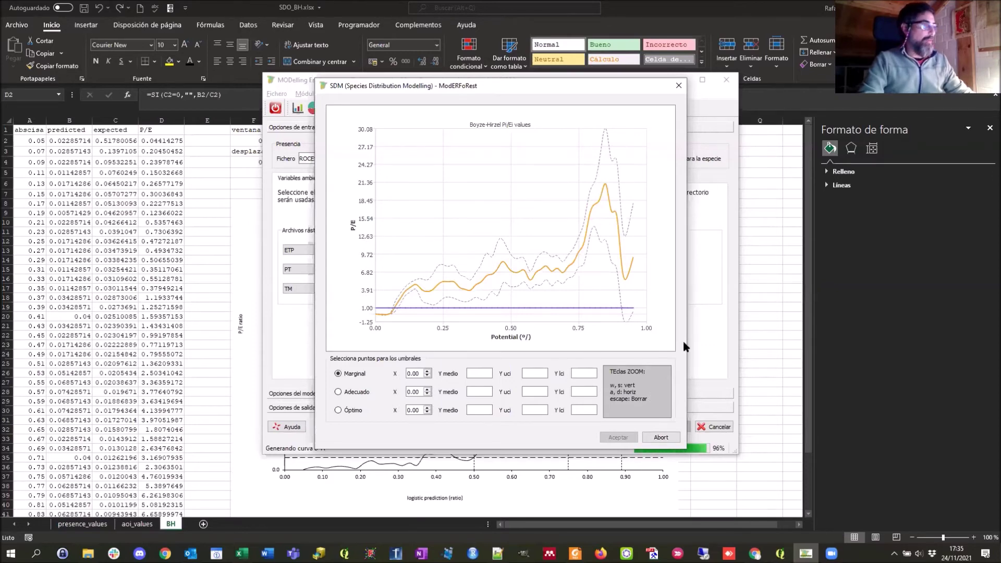
key(w)
key(w)
key(w)
key(w)
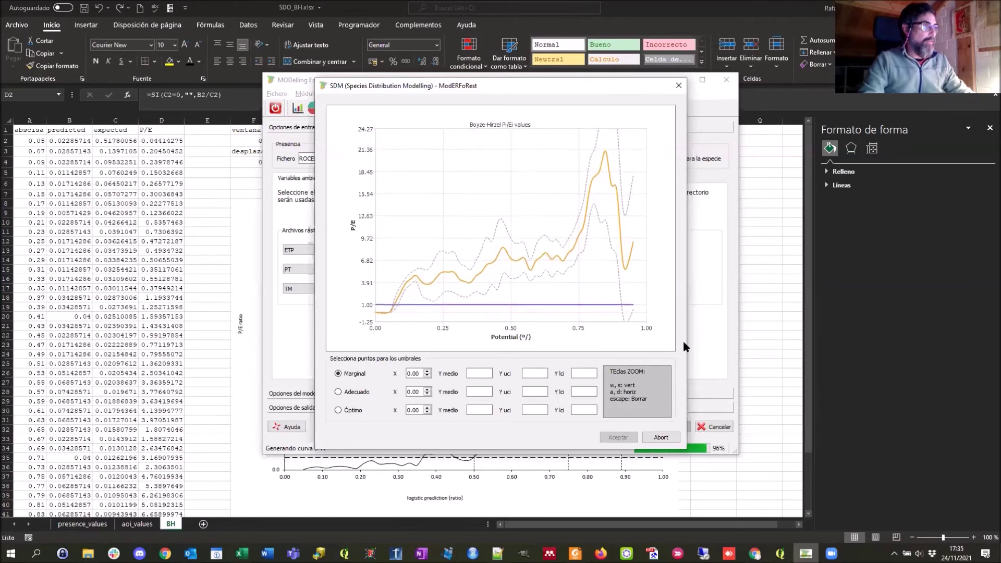
key(w)
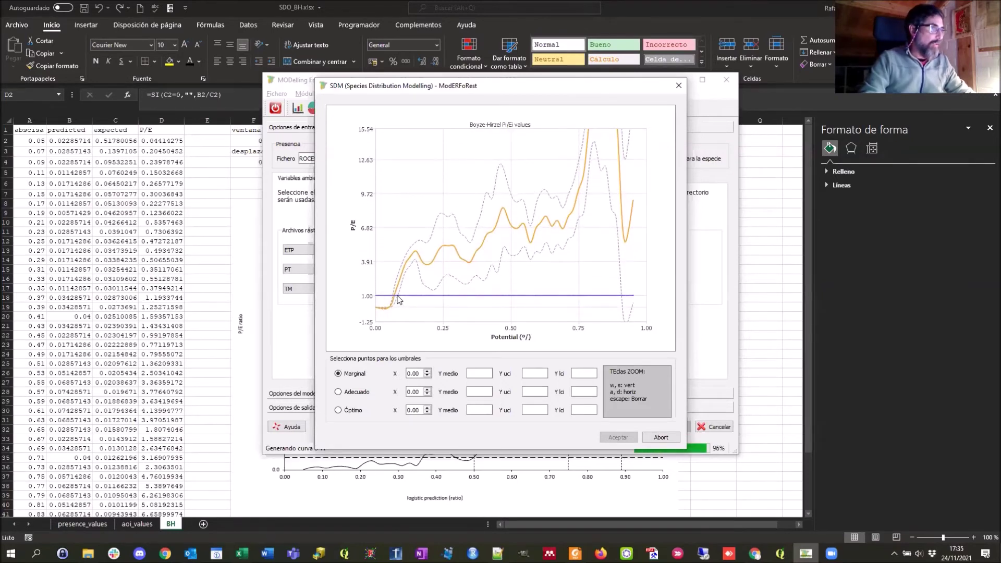
click(400, 288)
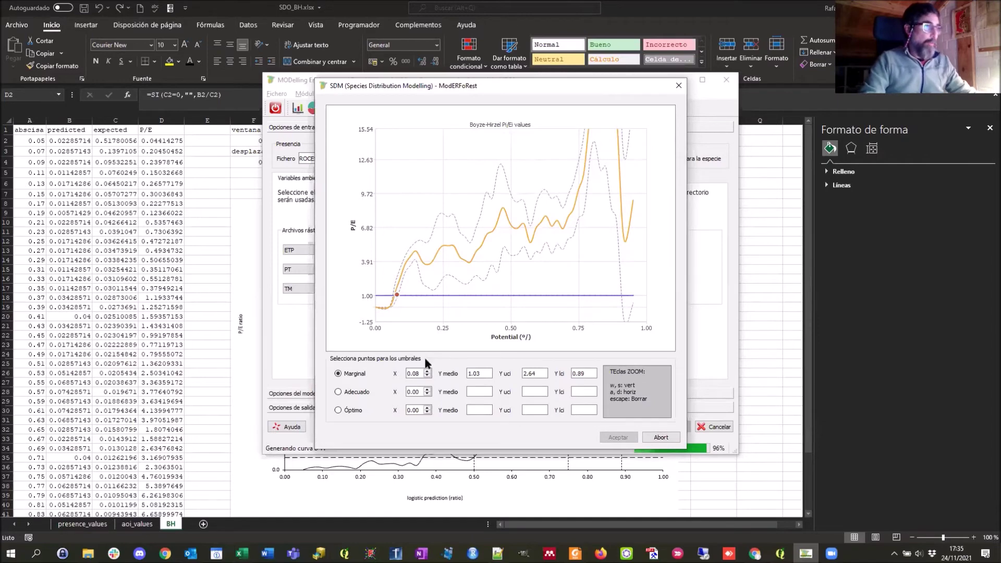
key(s)
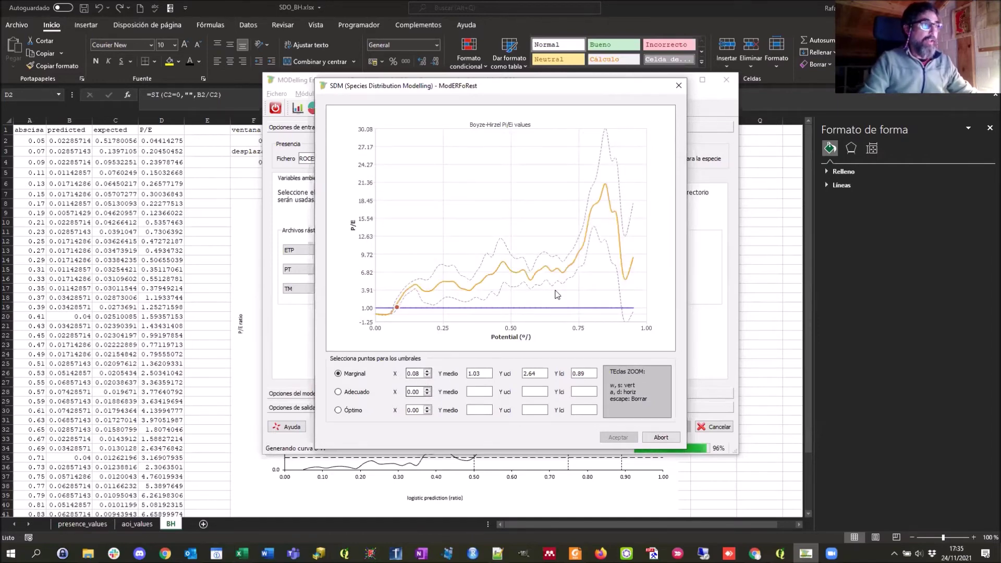
Step: Place the Adecuado threshold at X 0.15 and the Óptimo threshold at X 0.73, and accept them to complete the model run
click(338, 392)
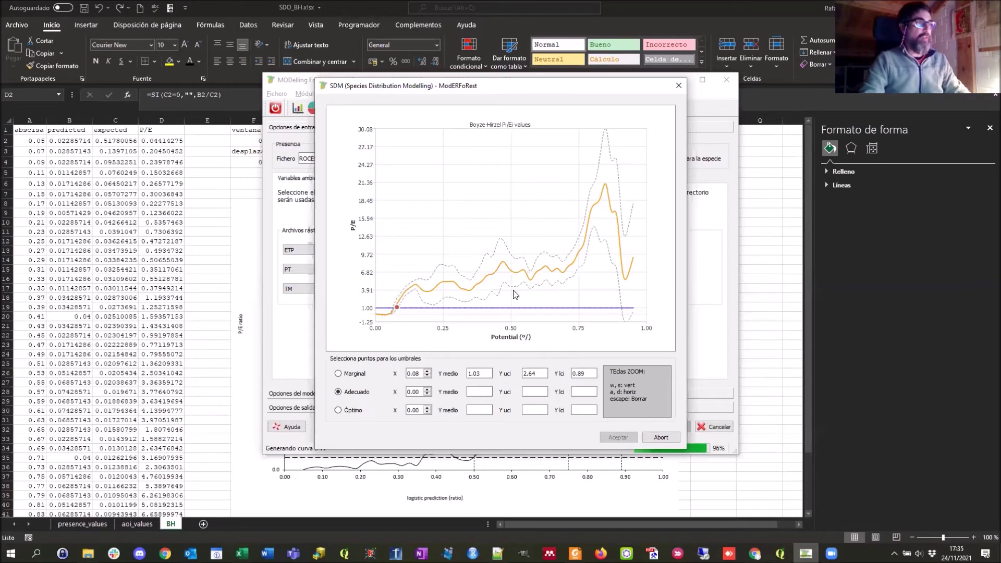
click(416, 287)
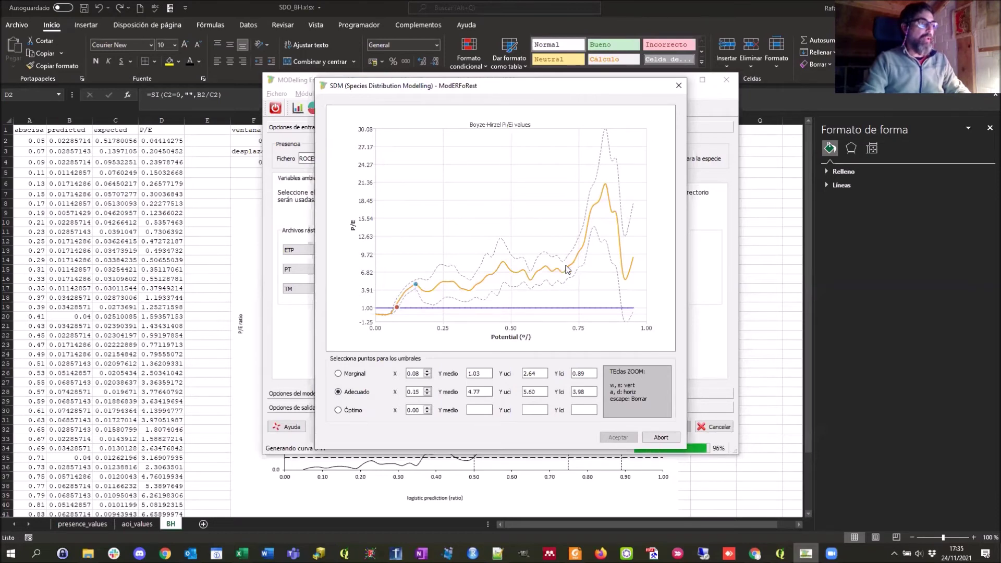
click(347, 410)
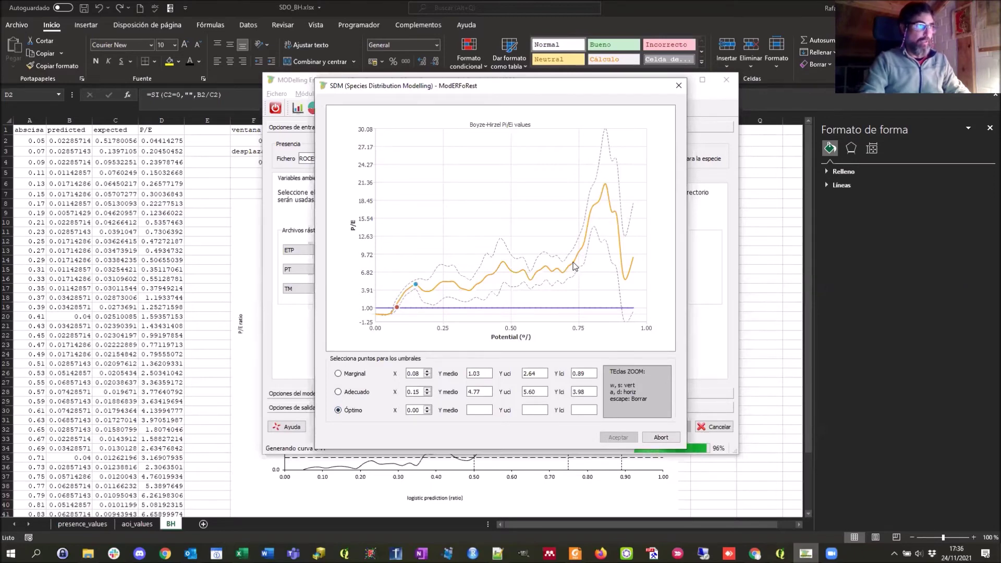
click(572, 262)
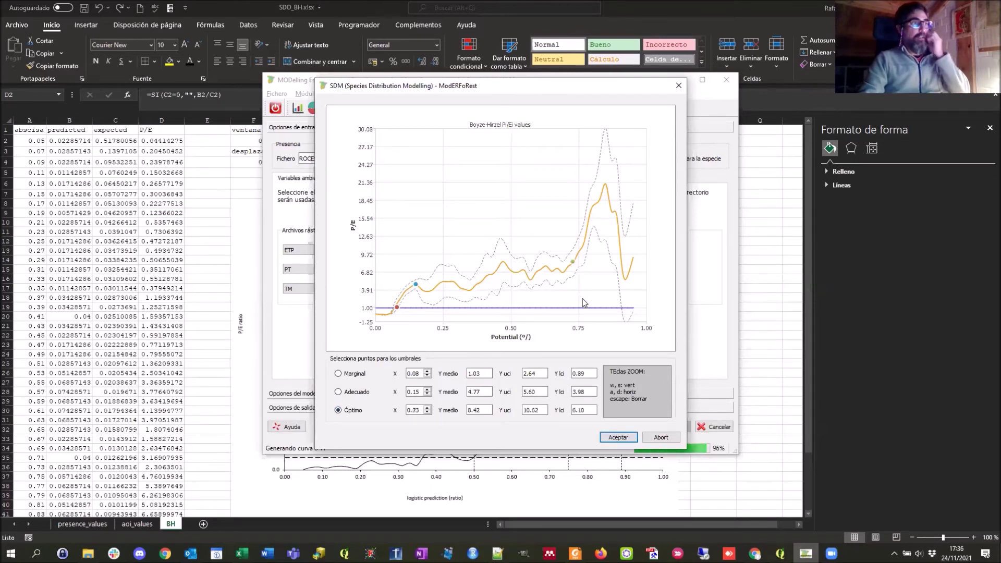
click(618, 437)
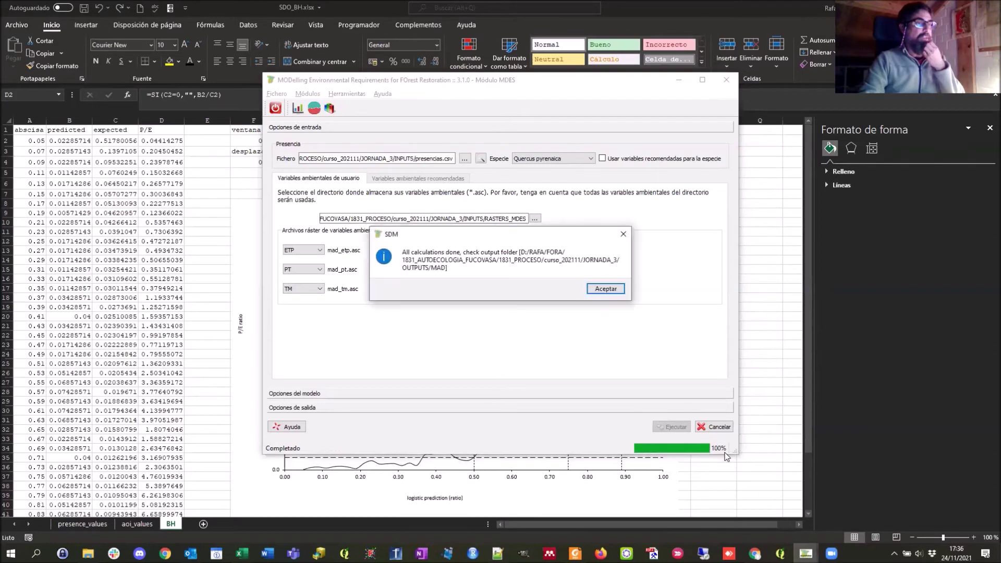
click(605, 290)
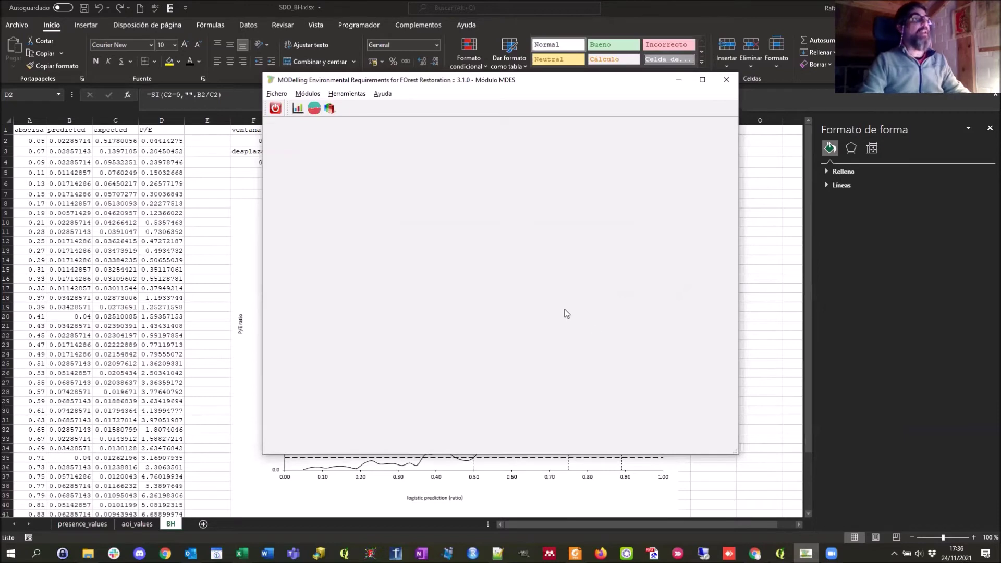
Step: Switch to File Explorer and open the MAD.pdf report from the OUTPUTS/MAD folder inside JORNADA_3
key(alt+Tab)
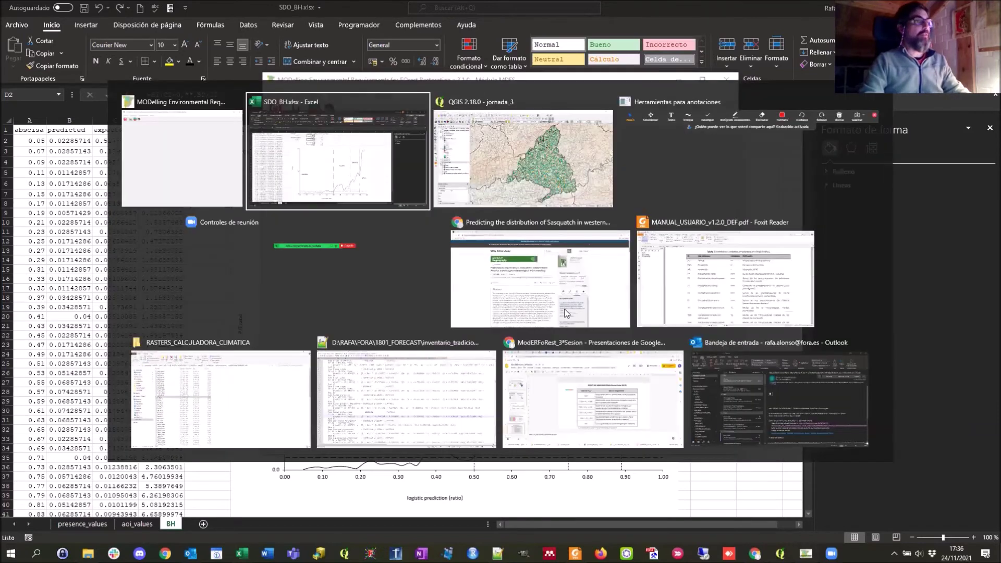
click(247, 430)
click(417, 83)
click(409, 83)
click(417, 122)
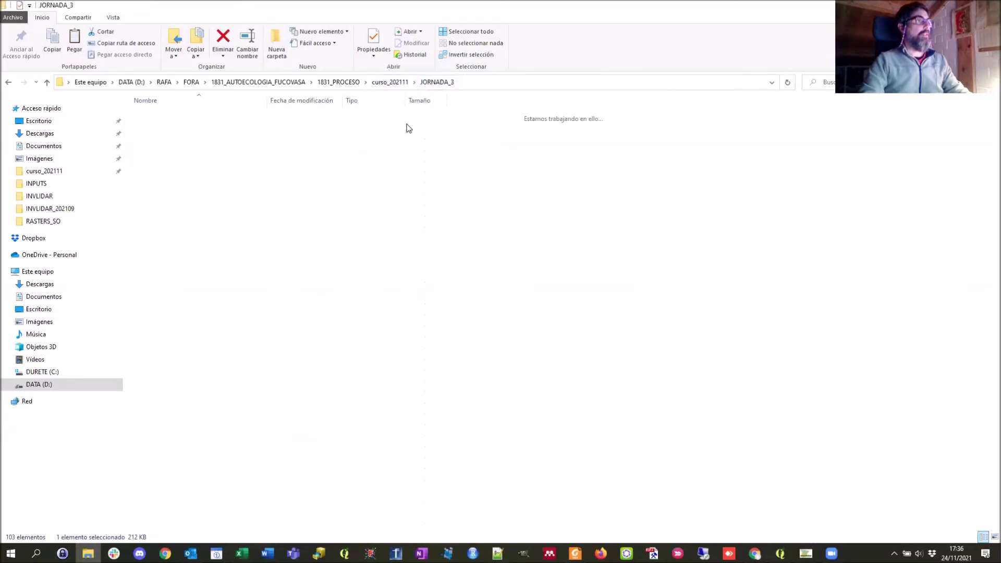
double_click(155, 136)
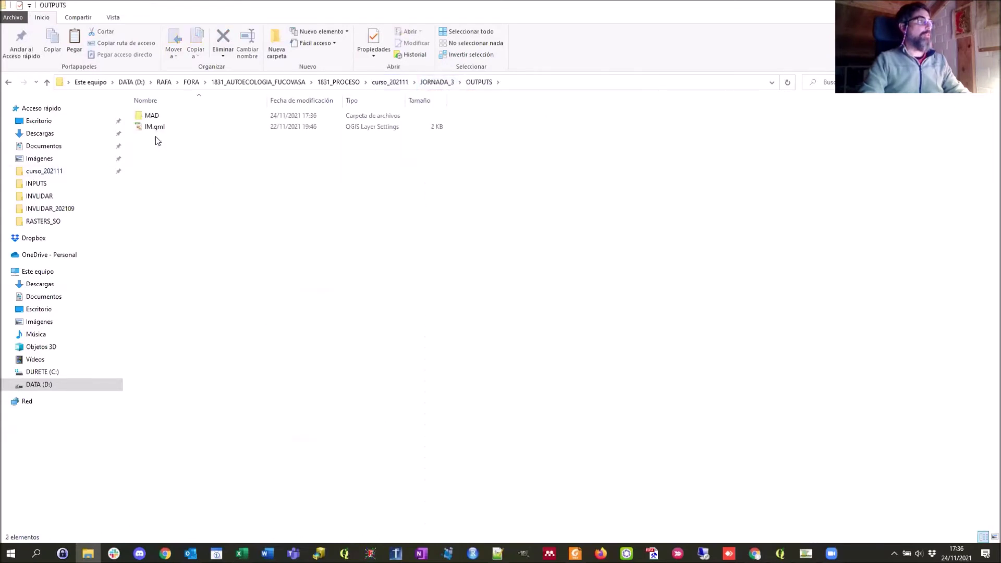
double_click(150, 118)
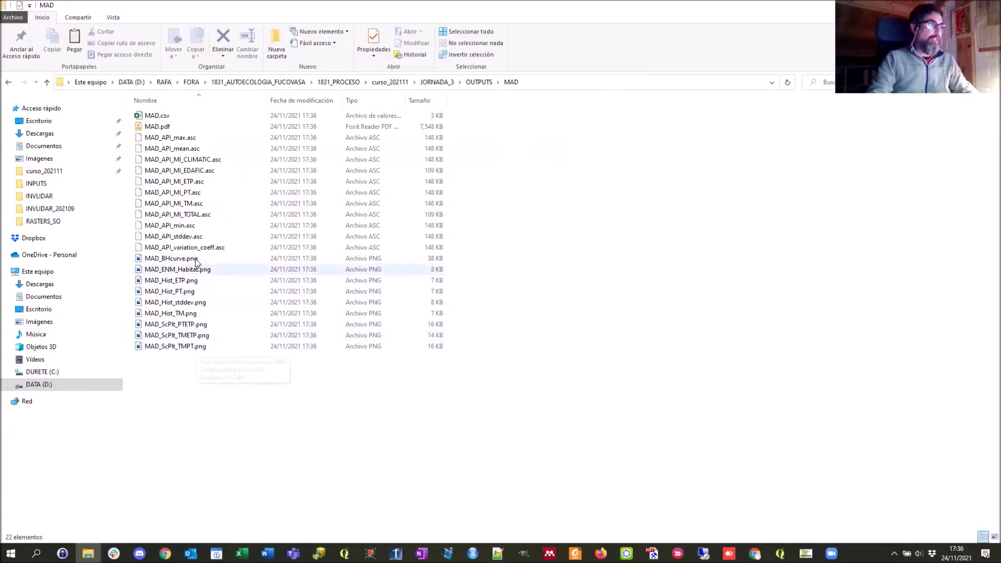
double_click(151, 127)
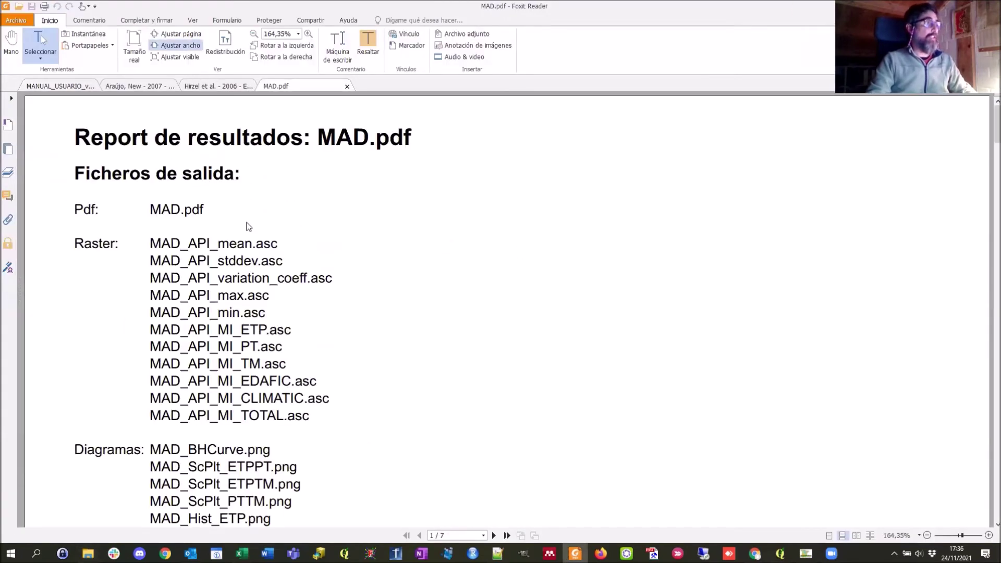
Step: Review the report's list of output files, the model configuration and the table of habitat derived from the data
scroll(261, 233, down, 1)
scroll(261, 233, down, 10)
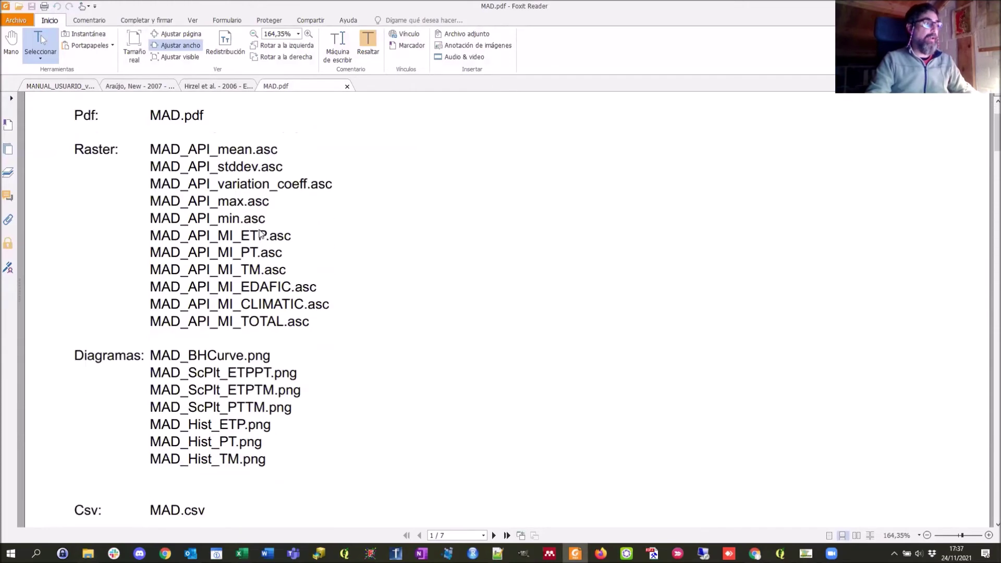
scroll(261, 234, down, 6)
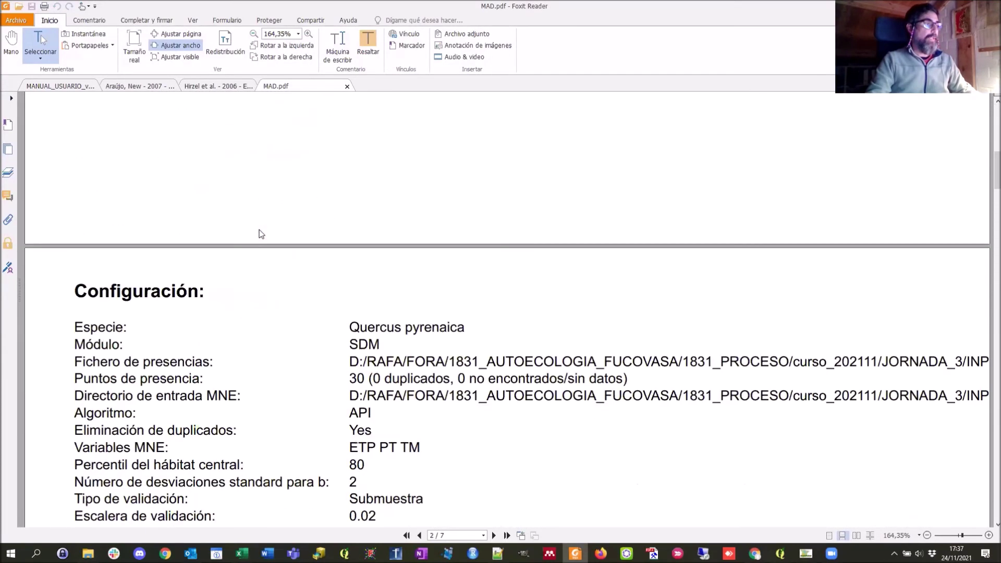
scroll(261, 234, down, 1)
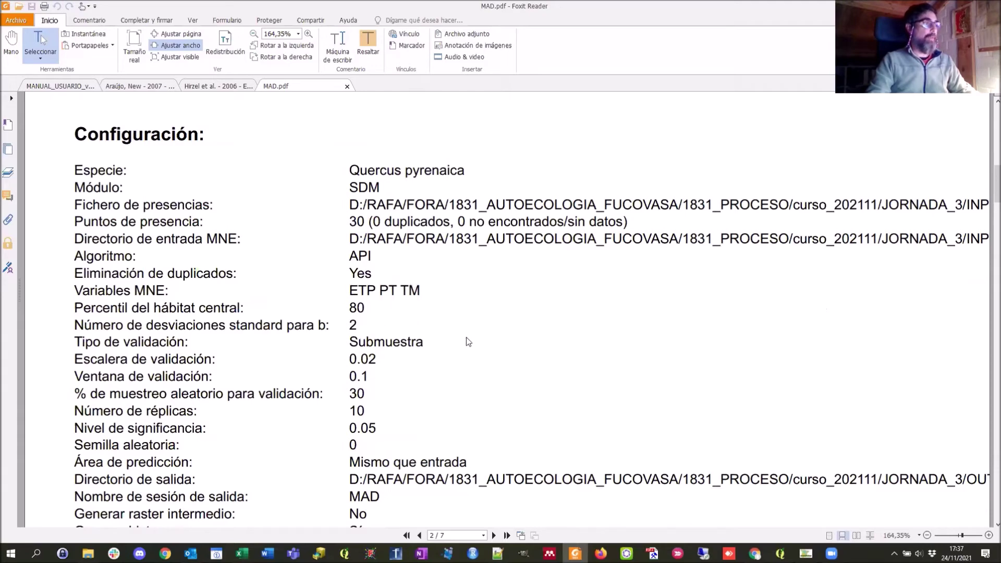
scroll(470, 343, down, 3)
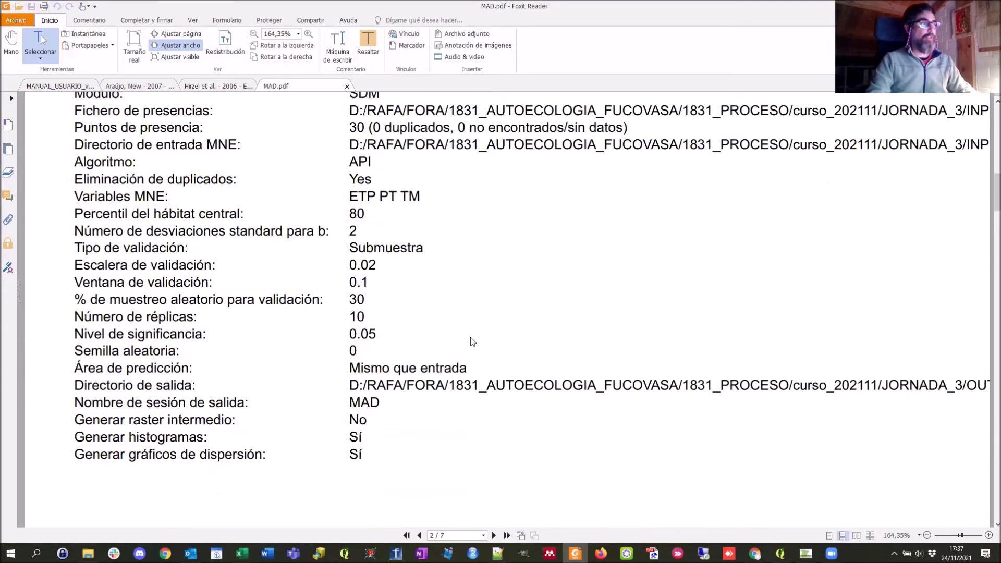
scroll(472, 339, down, 10)
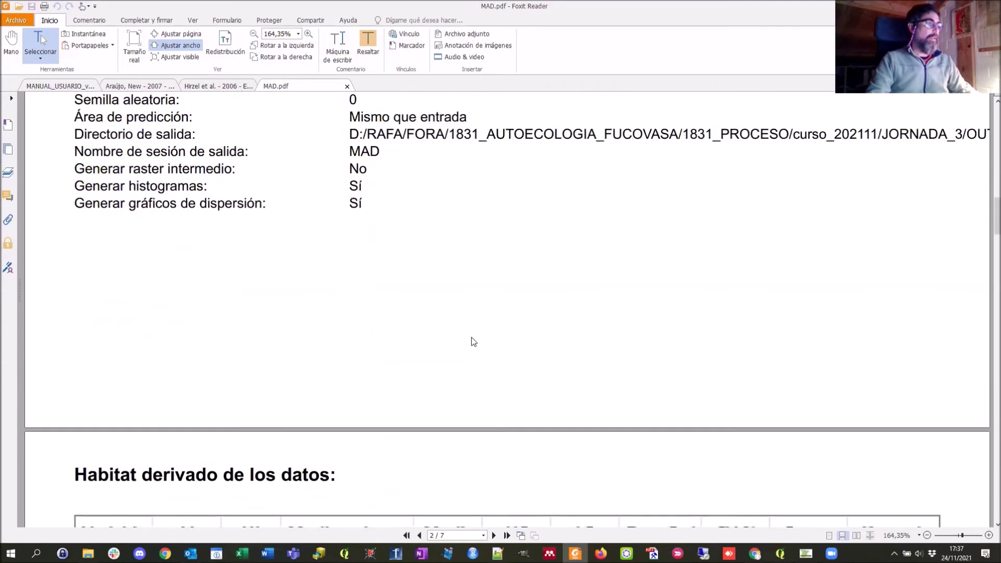
scroll(471, 338, down, 3)
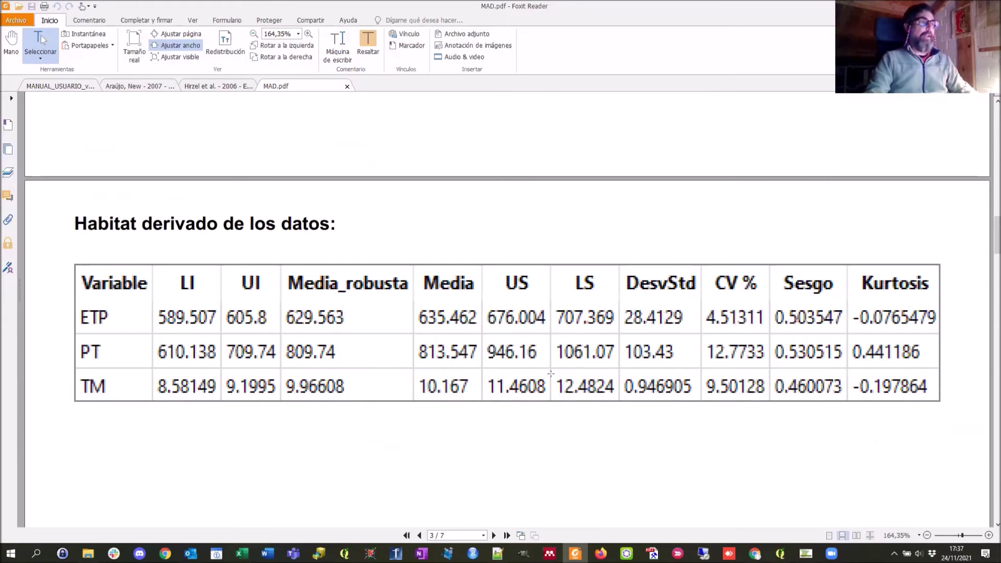
Step: Examine the Boyce-Hirzel validation diagram and its threshold points in the report's model validation section
scroll(550, 373, down, 10)
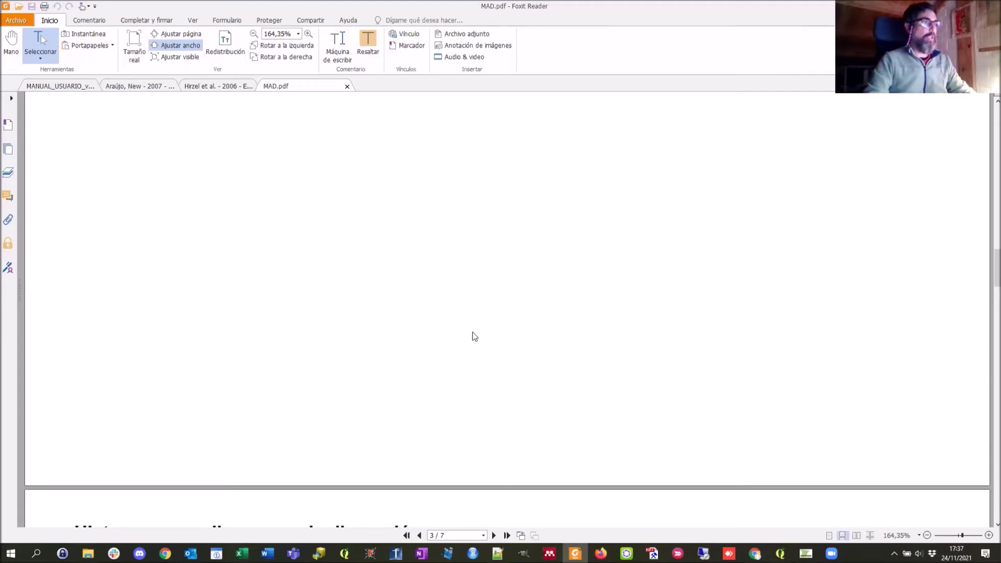
scroll(651, 352, down, 3)
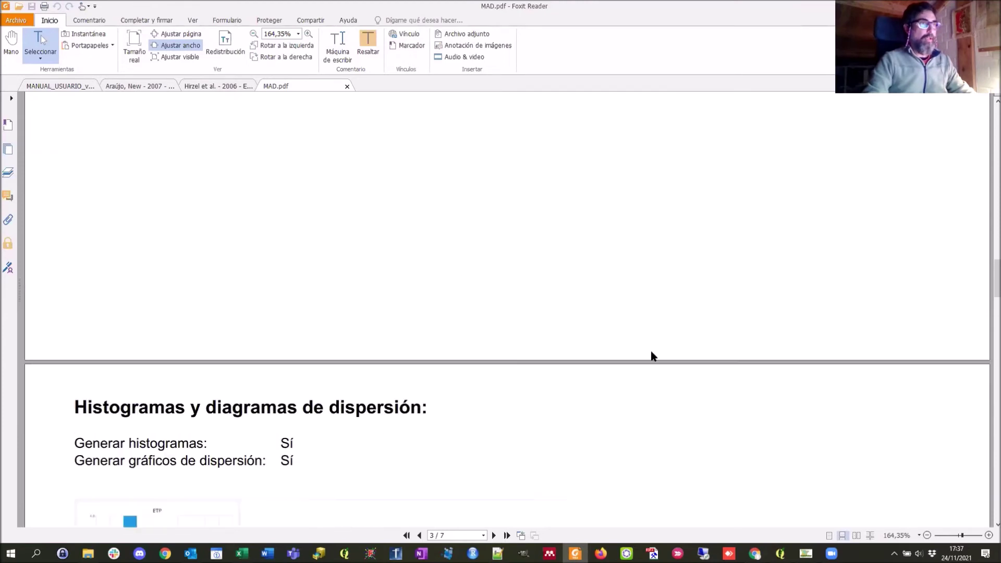
scroll(653, 356, down, 2)
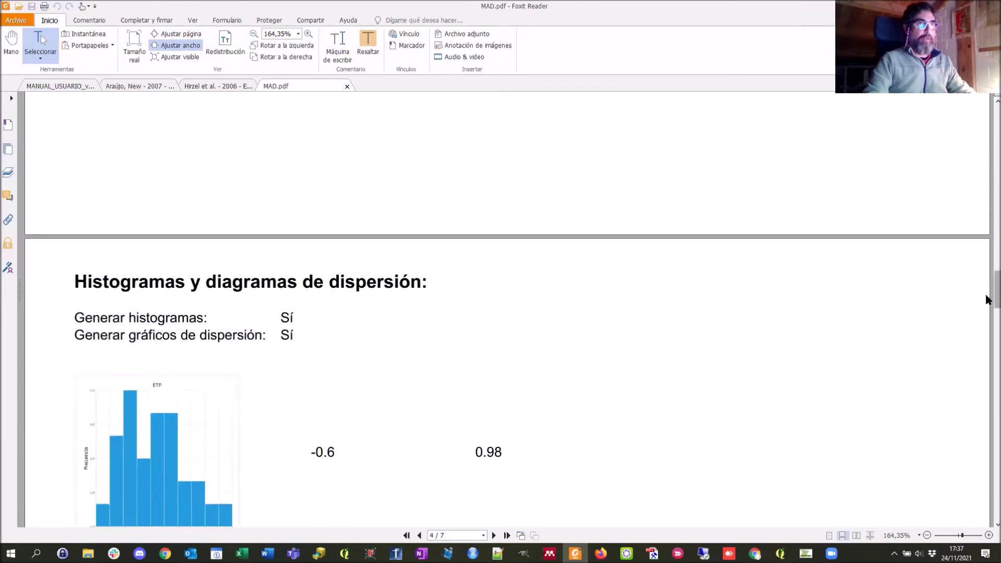
drag(986, 294, 986, 386)
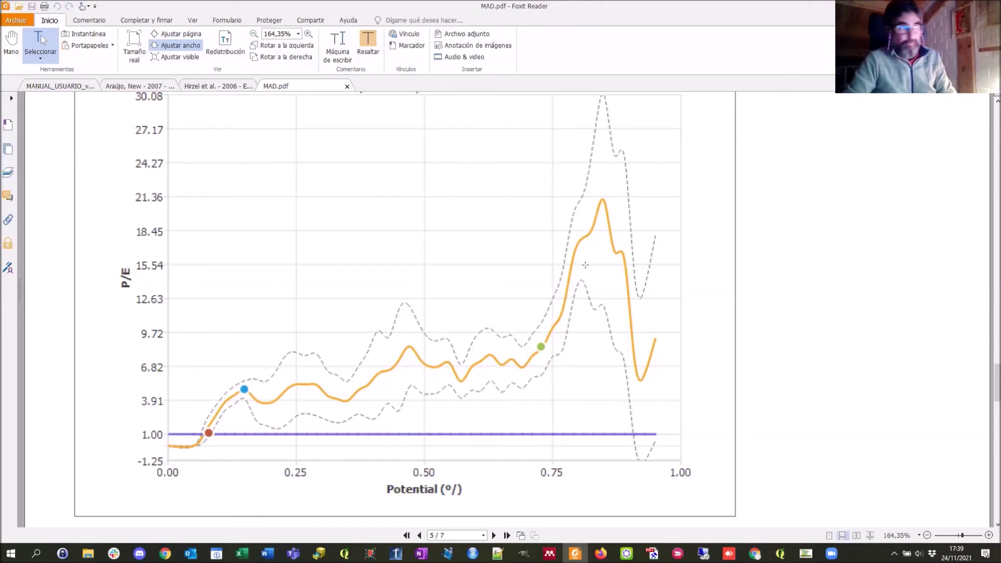
scroll(602, 305, up, 5)
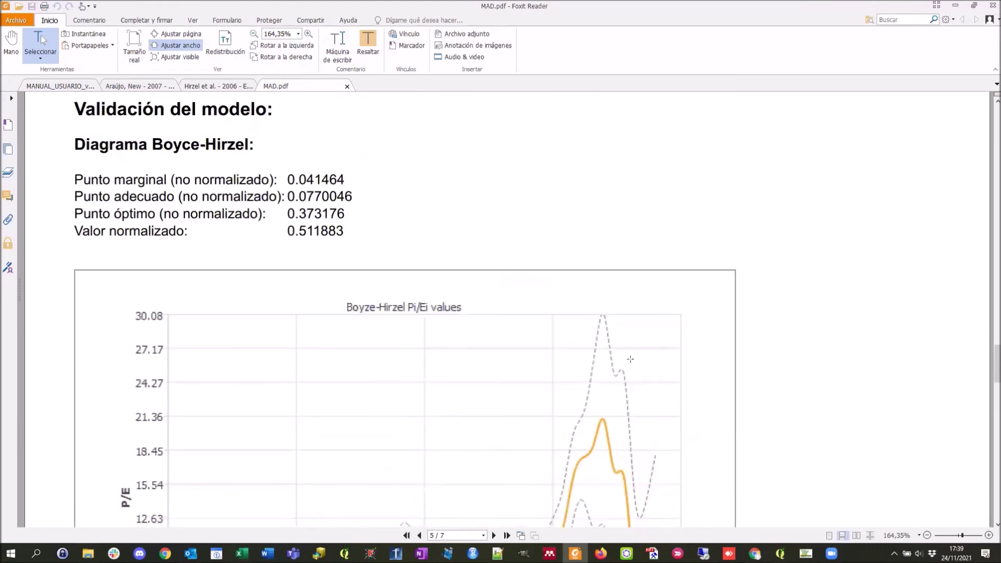
Step: Return to the derived habitat table and examine the histograms and scatter plots of ETP, PT and TM
scroll(630, 359, up, 20)
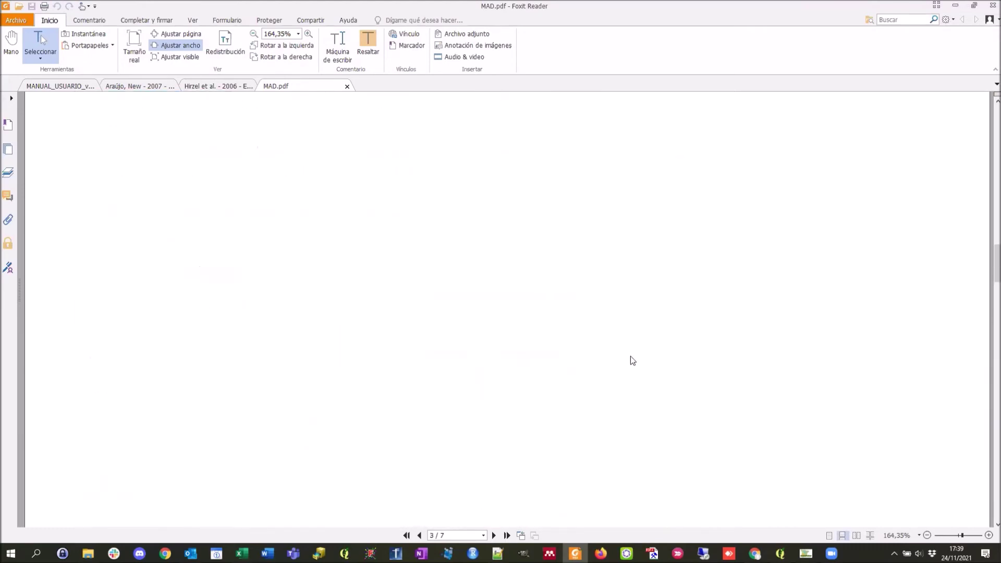
scroll(630, 355, up, 2)
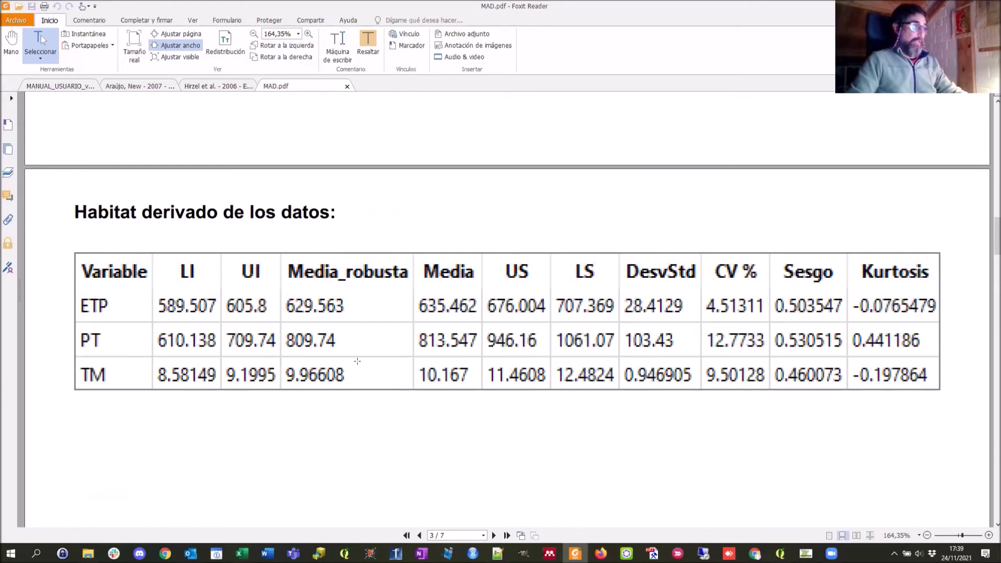
scroll(357, 361, down, 20)
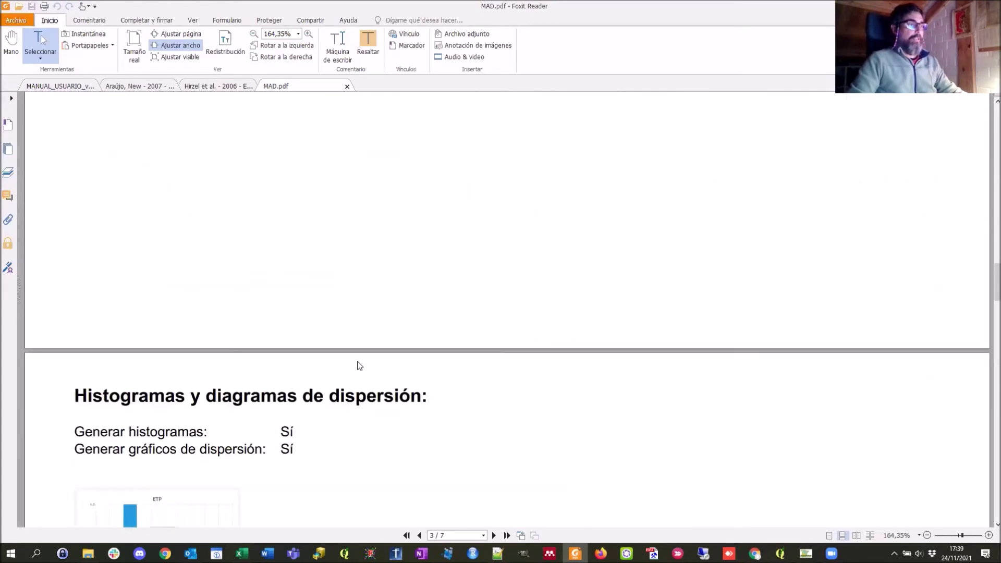
scroll(358, 363, down, 1)
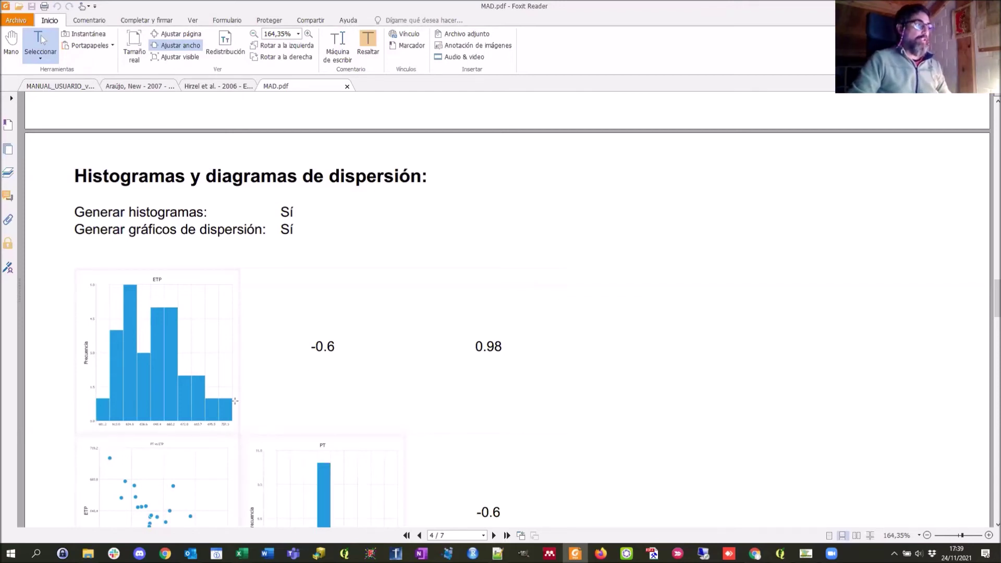
scroll(379, 443, down, 2)
scroll(379, 444, down, 3)
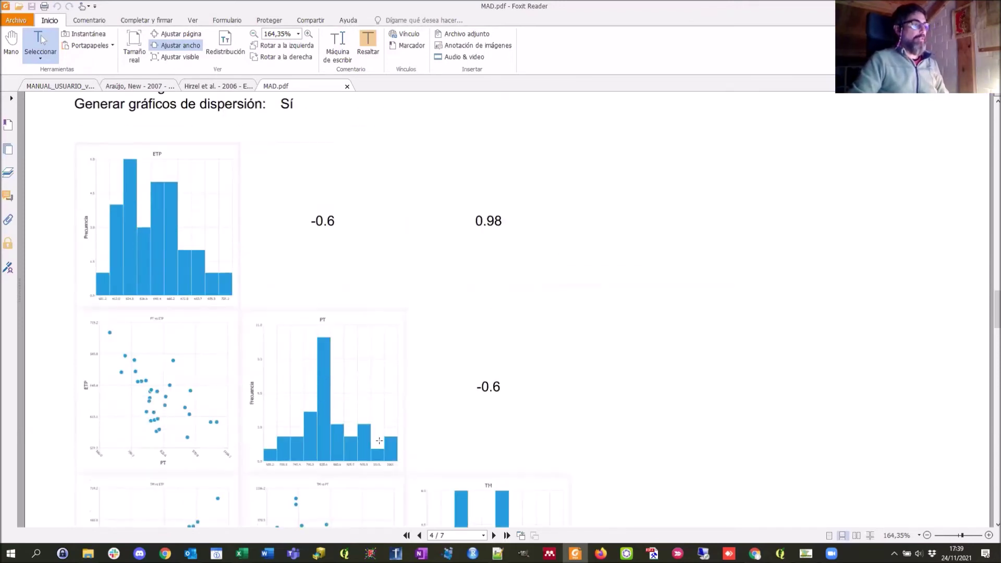
scroll(379, 440, down, 2)
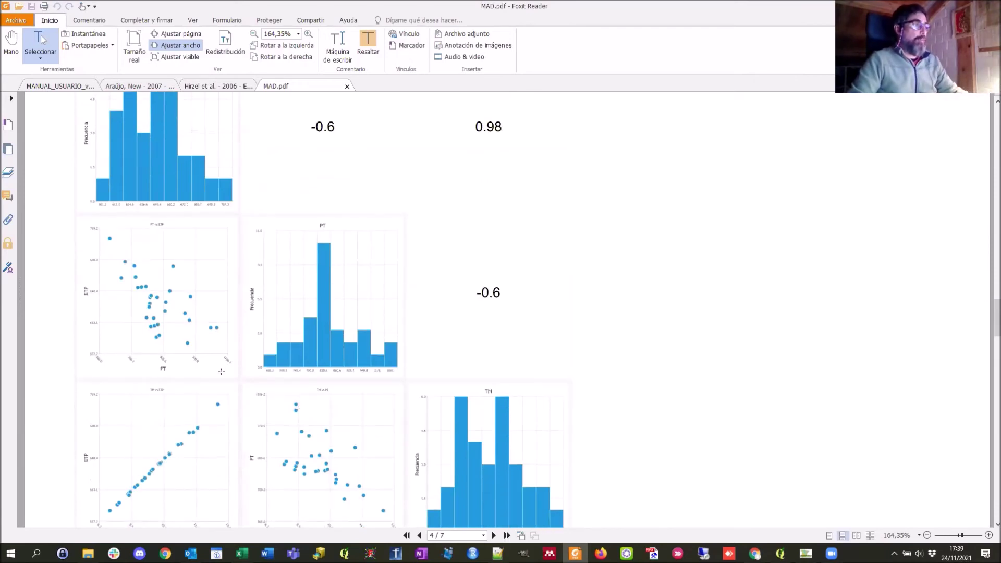
Step: Review the histograms and scatter plots of ETP, PT and TM in the MAD.pdf report
scroll(282, 374, down, 1)
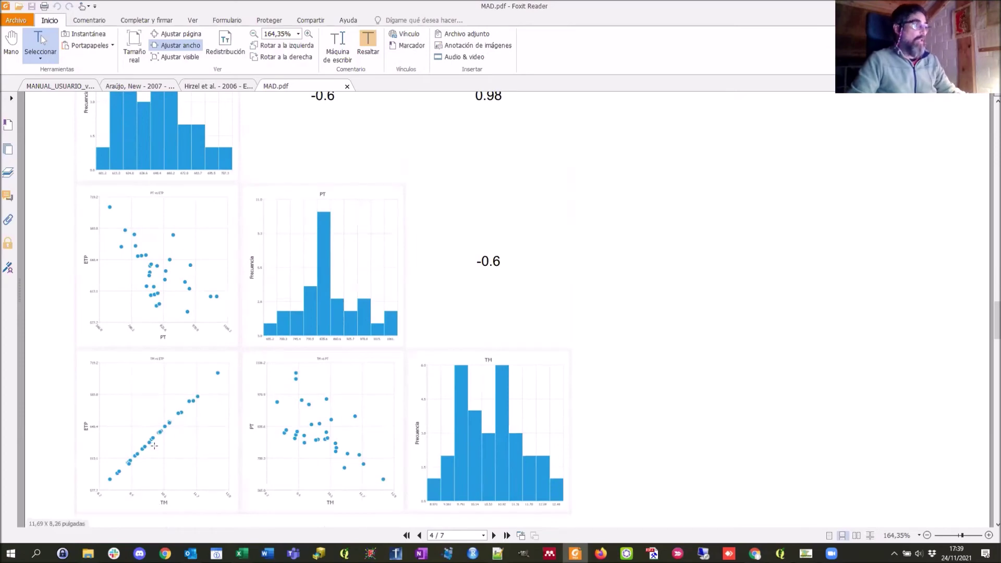
scroll(484, 386, down, 5)
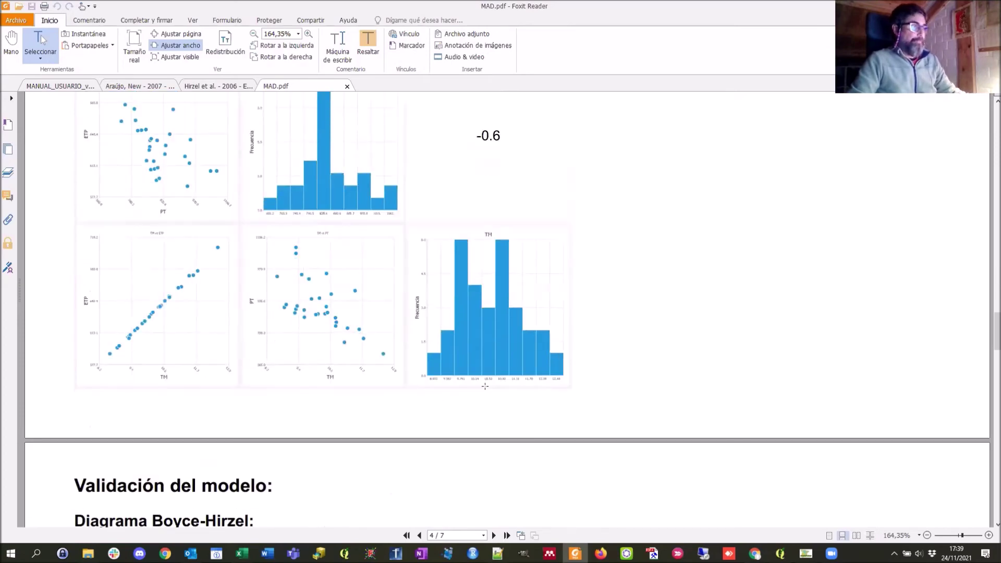
scroll(485, 387, down, 4)
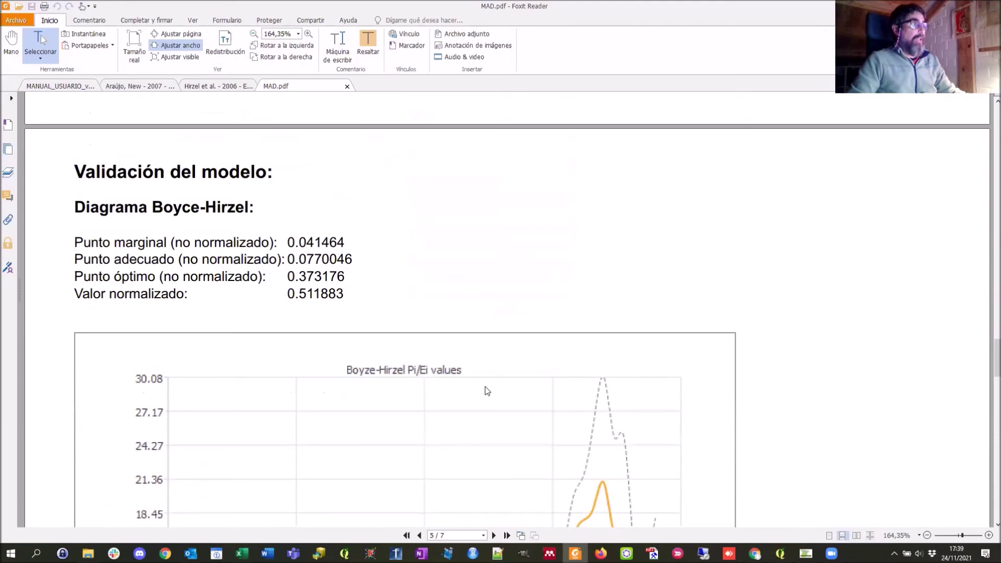
Step: Examine the Boyce-Hirzel threshold values and the P/E curve in the report's model validation section
scroll(484, 386, down, 2)
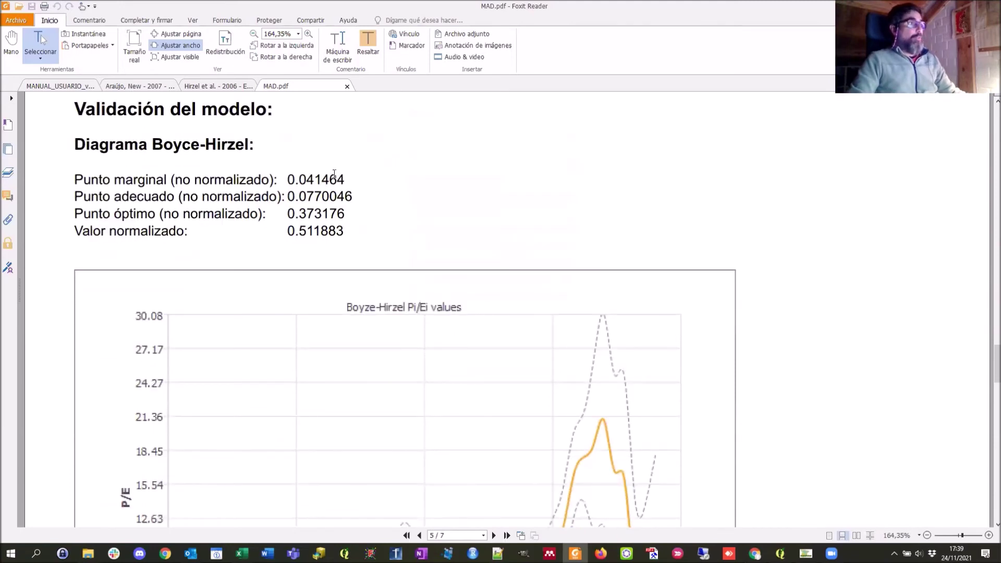
drag(287, 180, 342, 180)
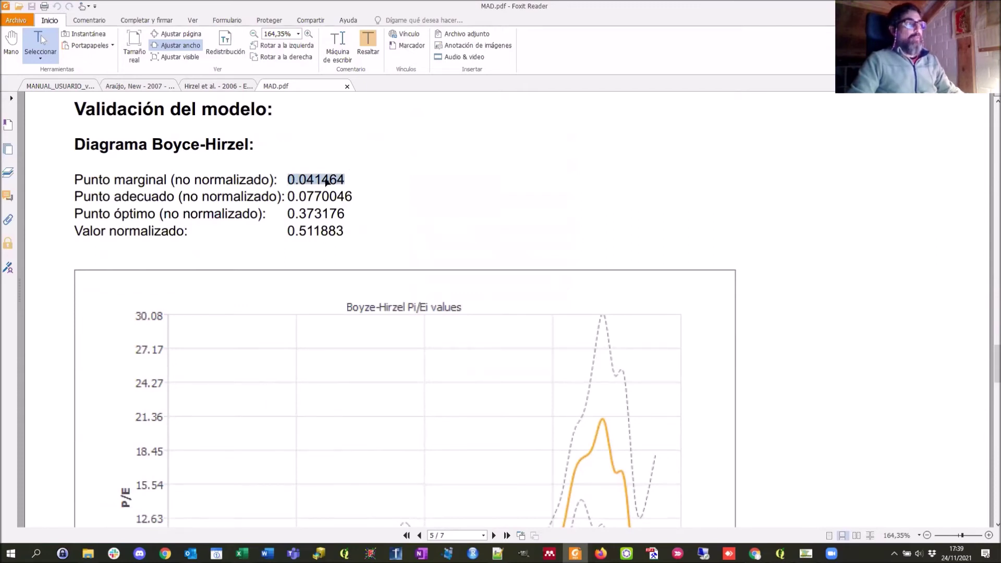
scroll(383, 259, down, 1)
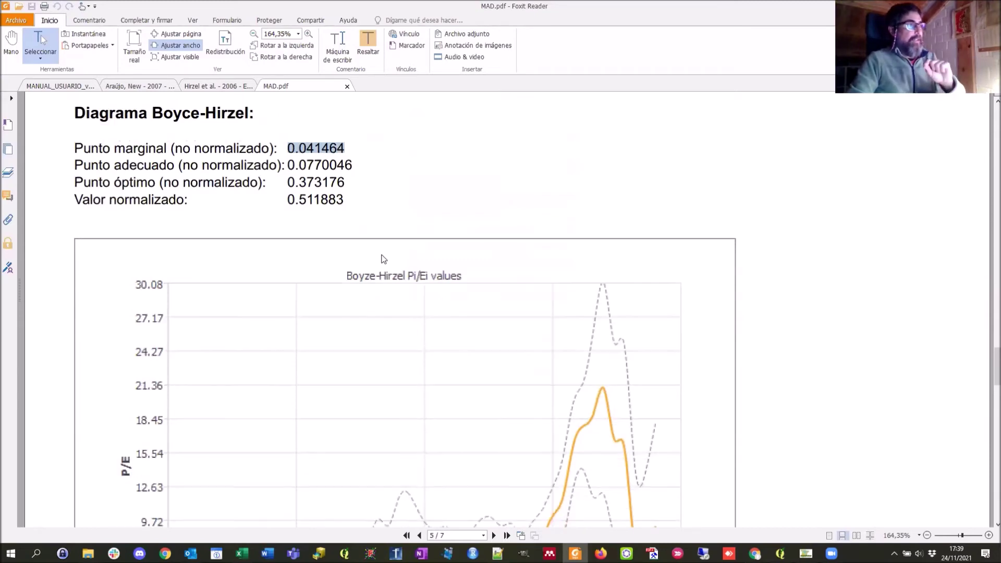
scroll(570, 320, down, 2)
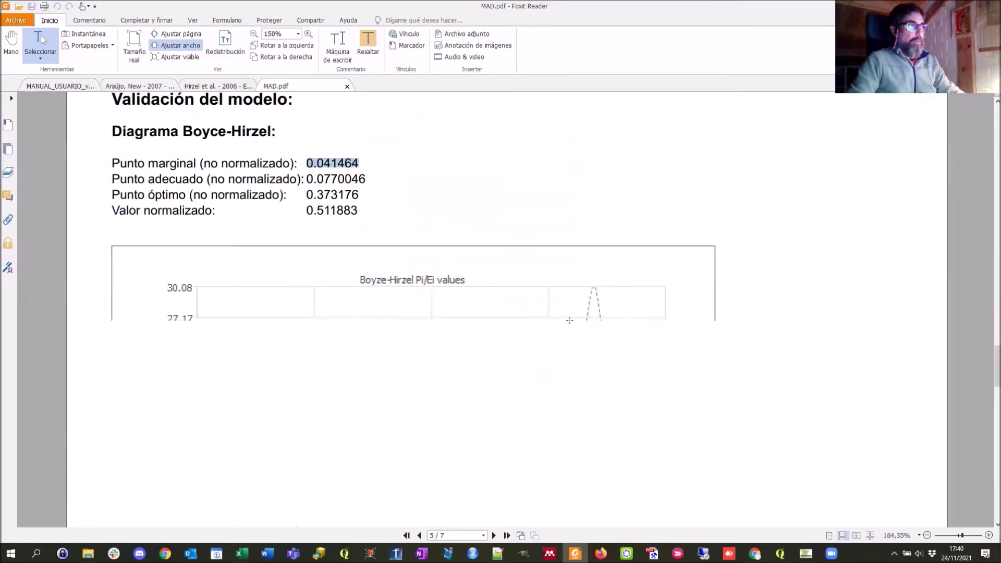
scroll(570, 321, down, 2)
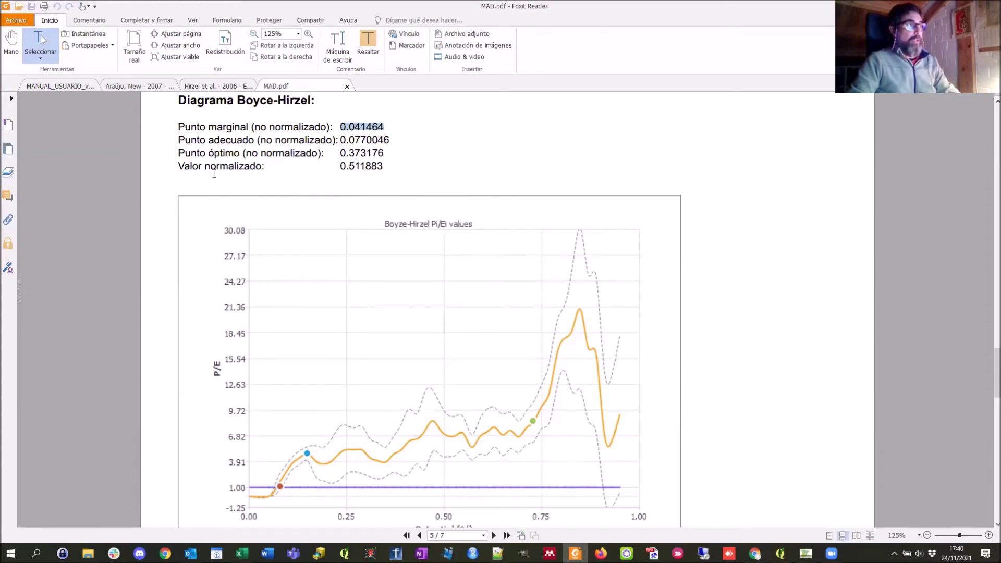
drag(178, 166, 264, 165)
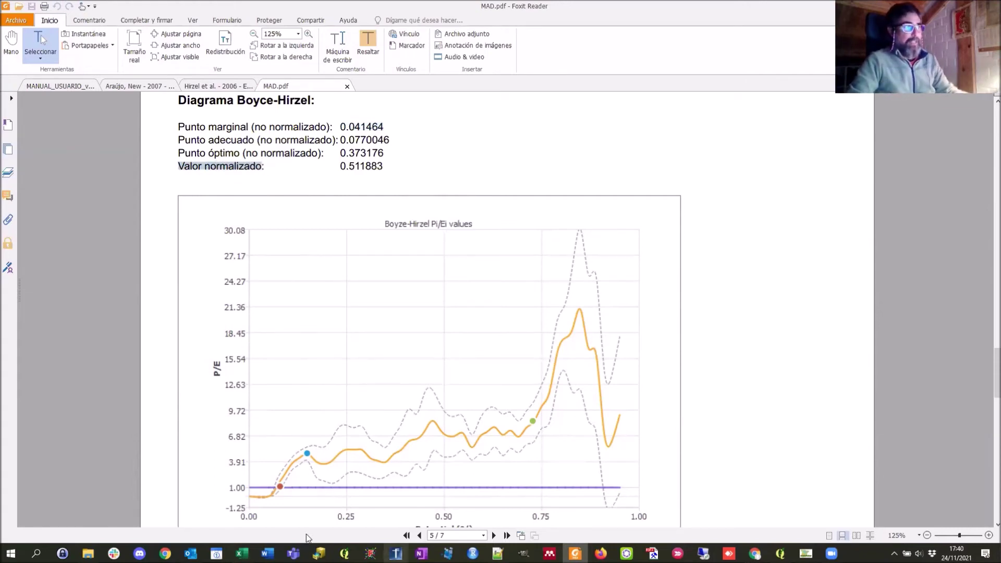
right_click(566, 213)
click(589, 221)
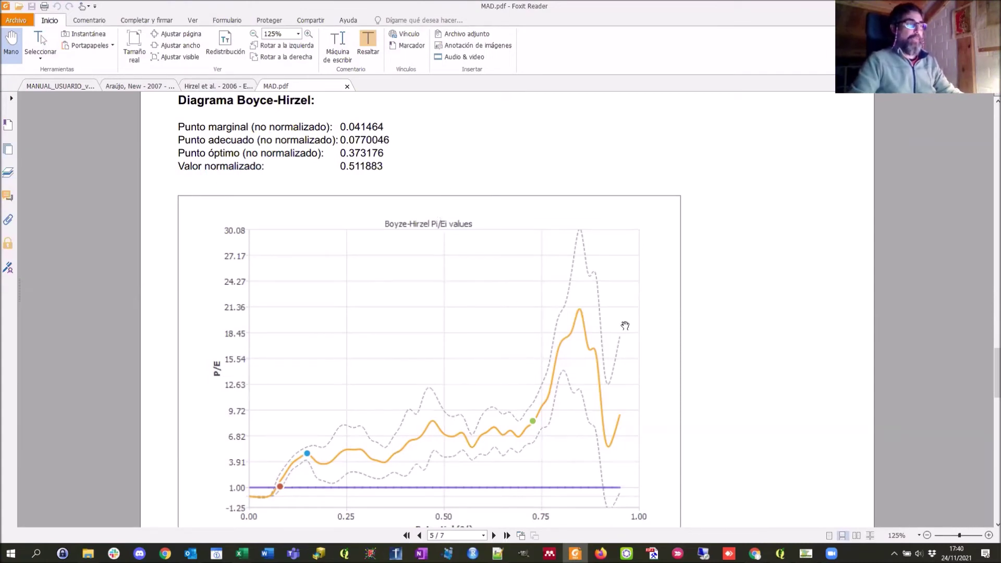
Step: Examine the Sensibilidad y K-S results and check them against the validation settings in the report's Configuración section
scroll(677, 365, down, 5)
scroll(677, 364, down, 2)
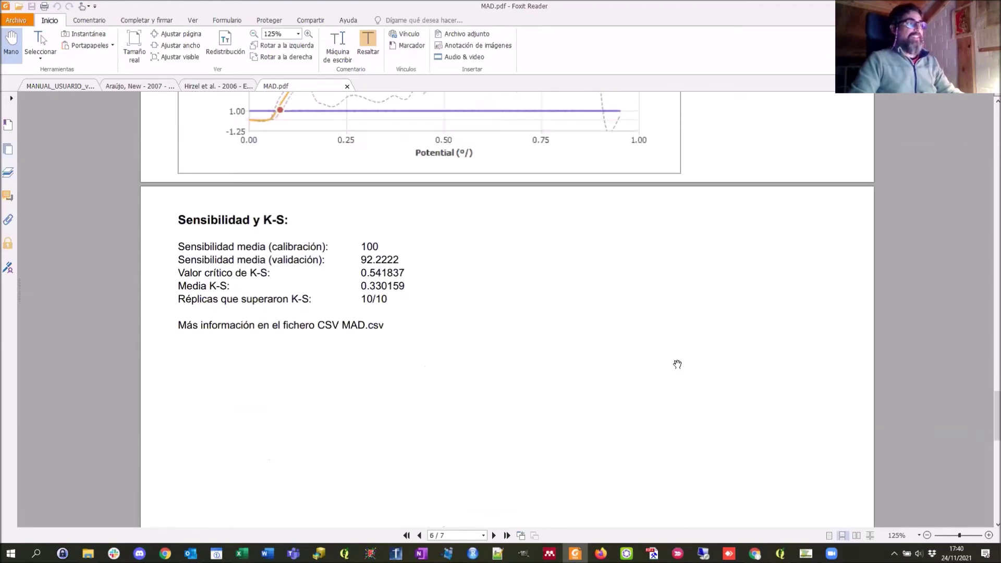
scroll(677, 364, down, 1)
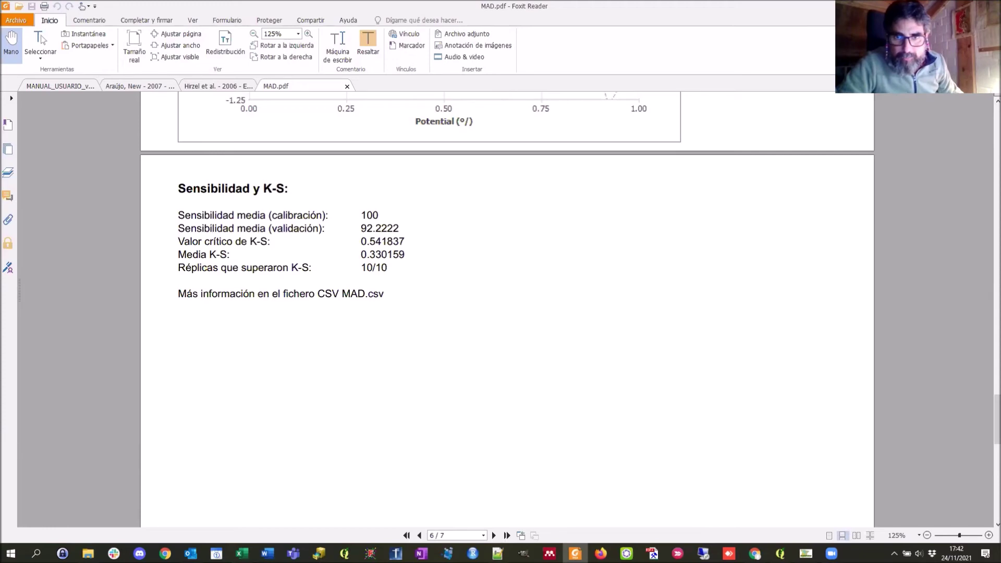
scroll(487, 301, up, 20)
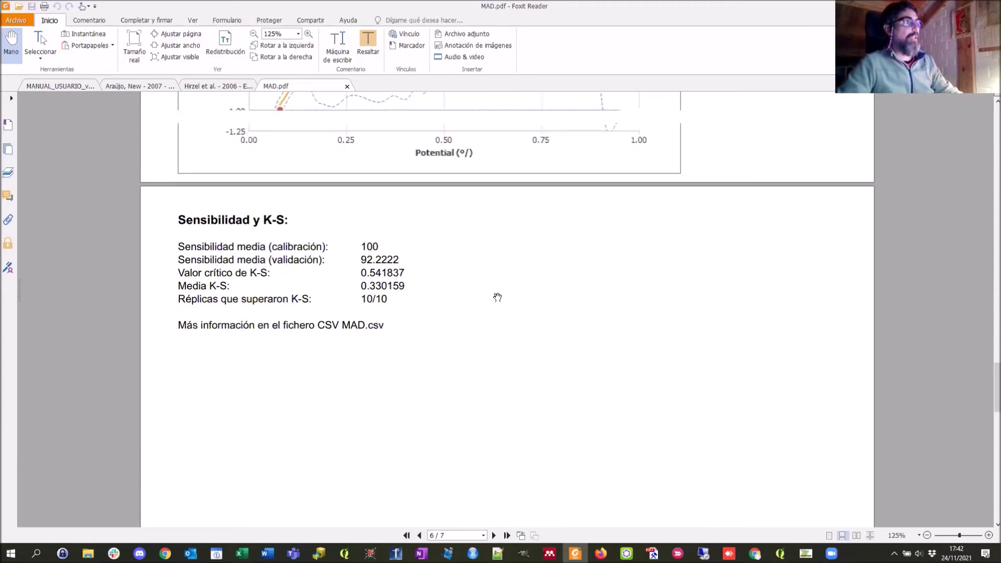
scroll(497, 297, up, 20)
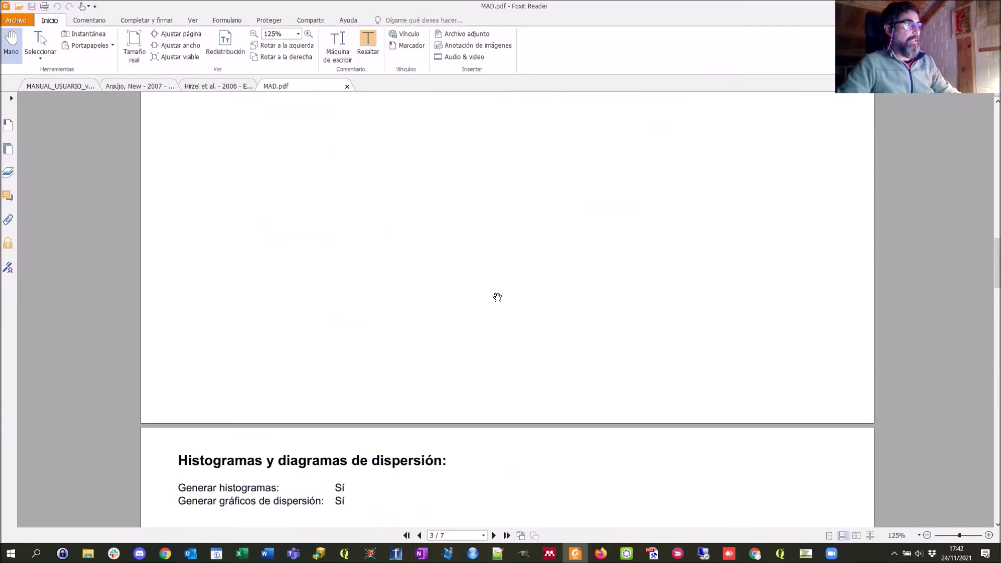
scroll(499, 297, up, 1)
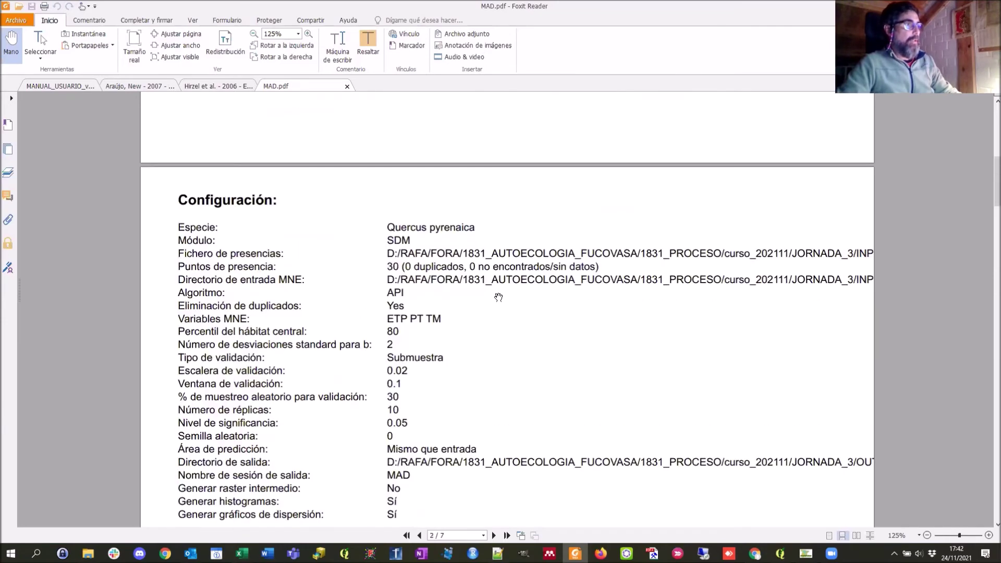
scroll(498, 297, down, 2)
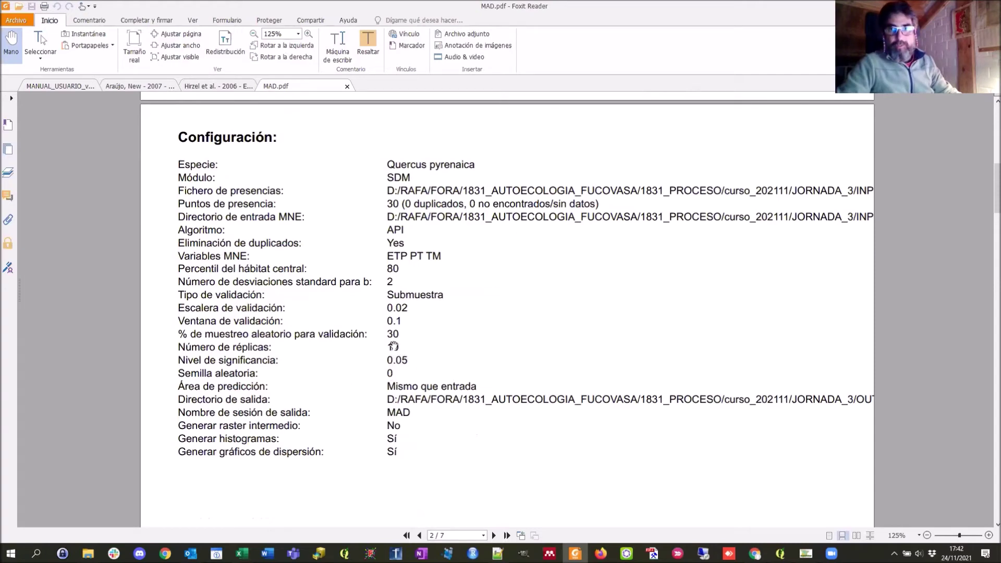
scroll(468, 331, down, 4)
scroll(468, 330, down, 20)
scroll(443, 343, down, 2)
scroll(291, 381, down, 7)
scroll(313, 384, down, 11)
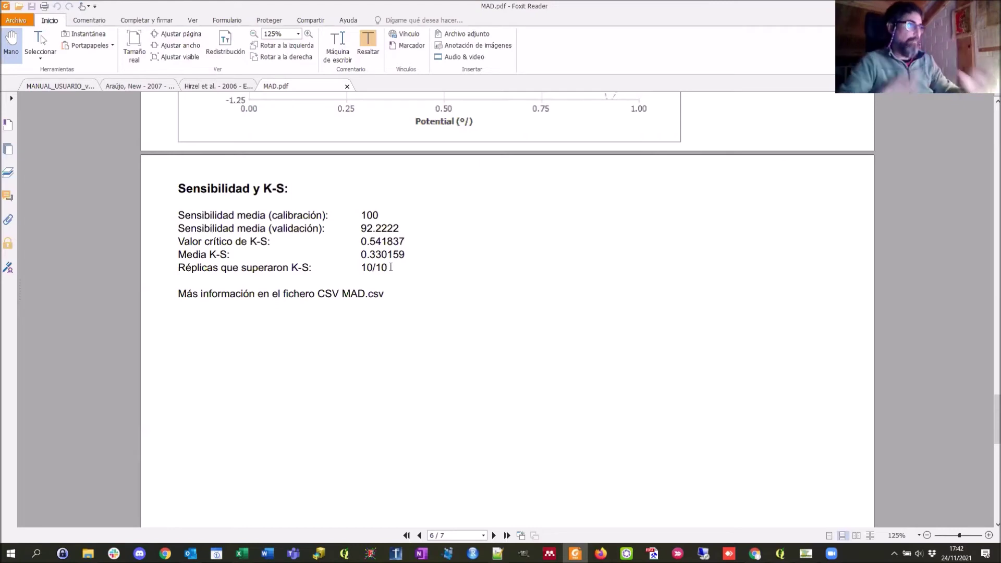
Step: Examine the standard deviation histogram on the last page of the report
scroll(598, 369, down, 10)
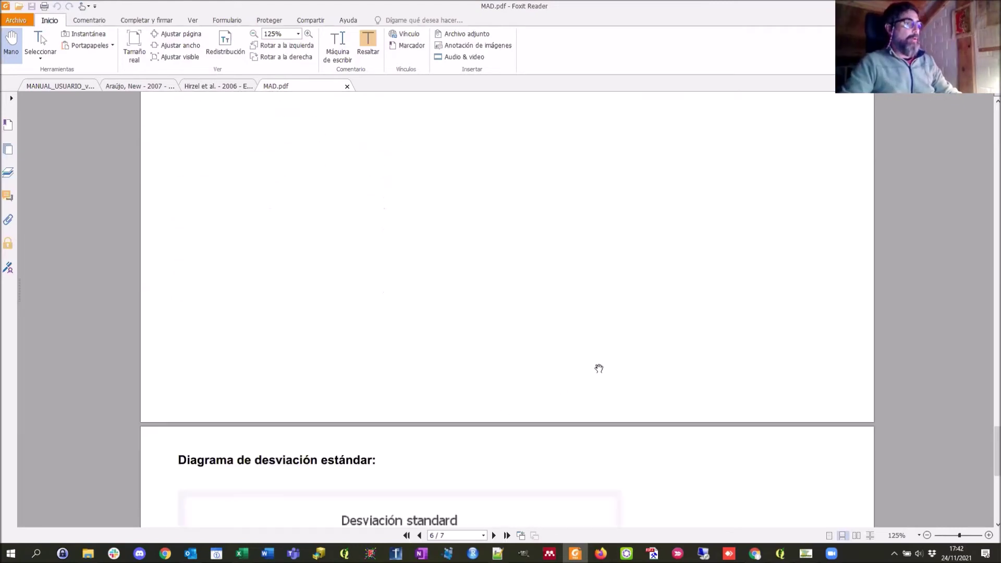
scroll(598, 368, down, 8)
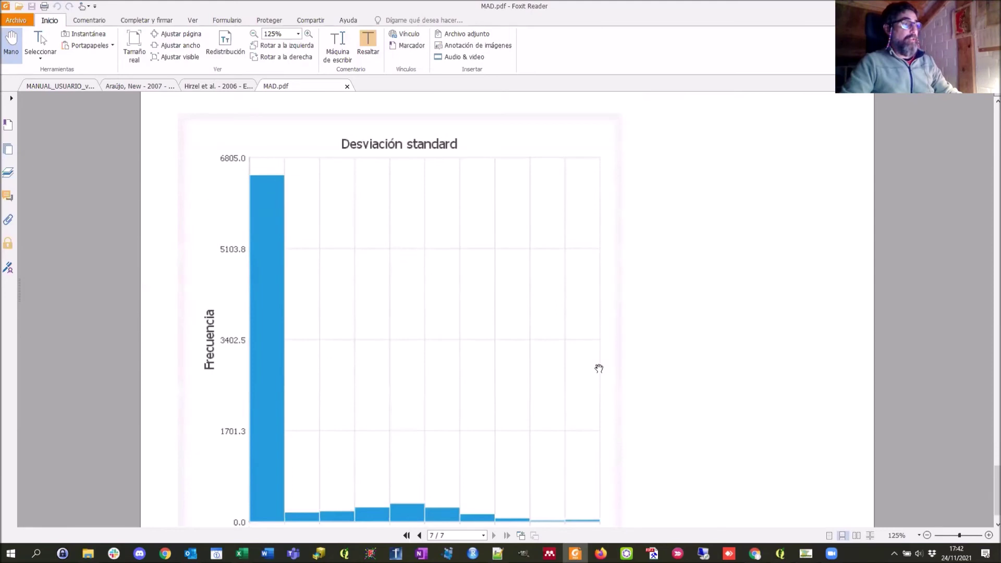
scroll(598, 369, down, 1)
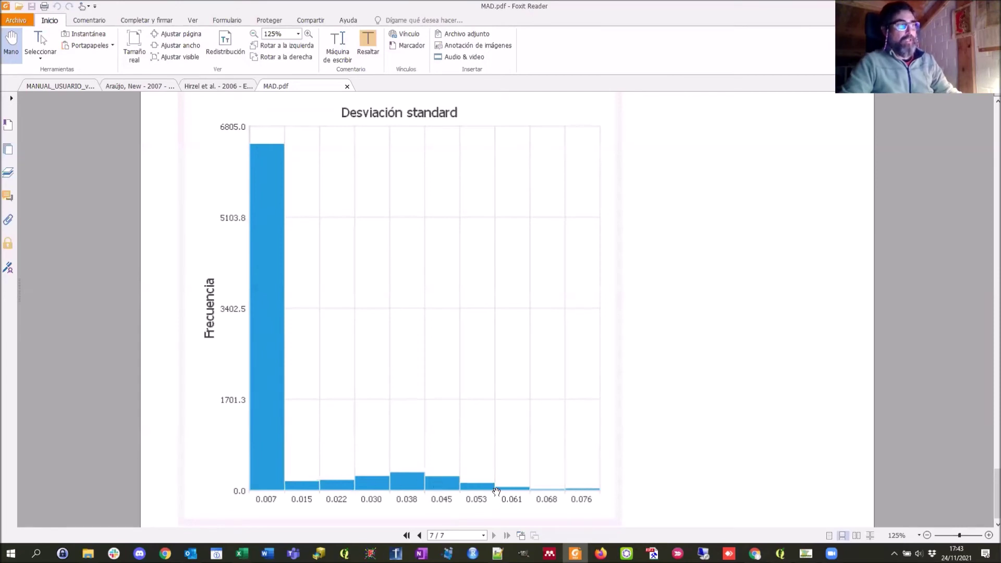
scroll(503, 421, down, 1)
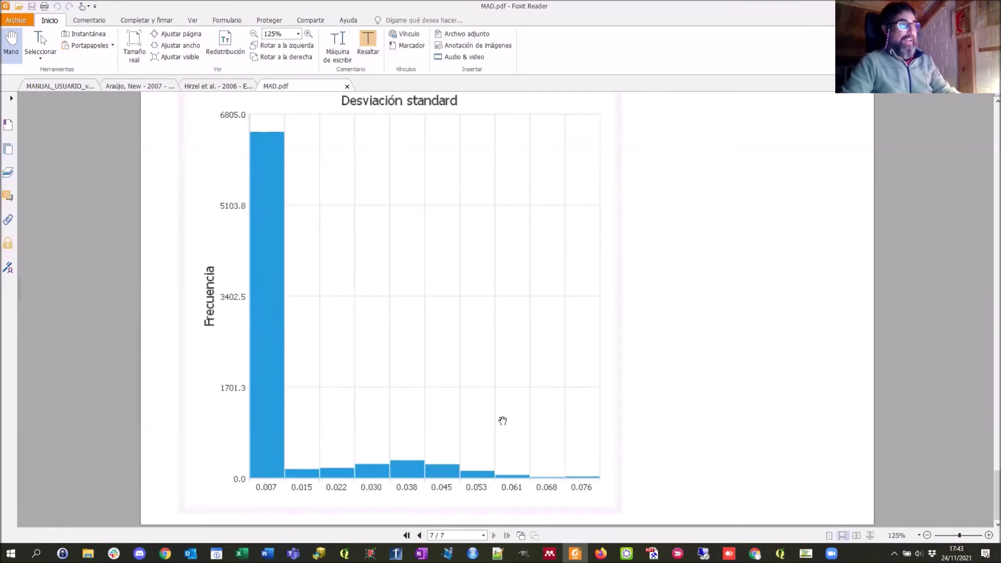
Step: Switch to the MAD outputs folder in File Explorer, shrink it to a floating window listing all files, and select MAD_API_mean.asc
key(alt+Tab)
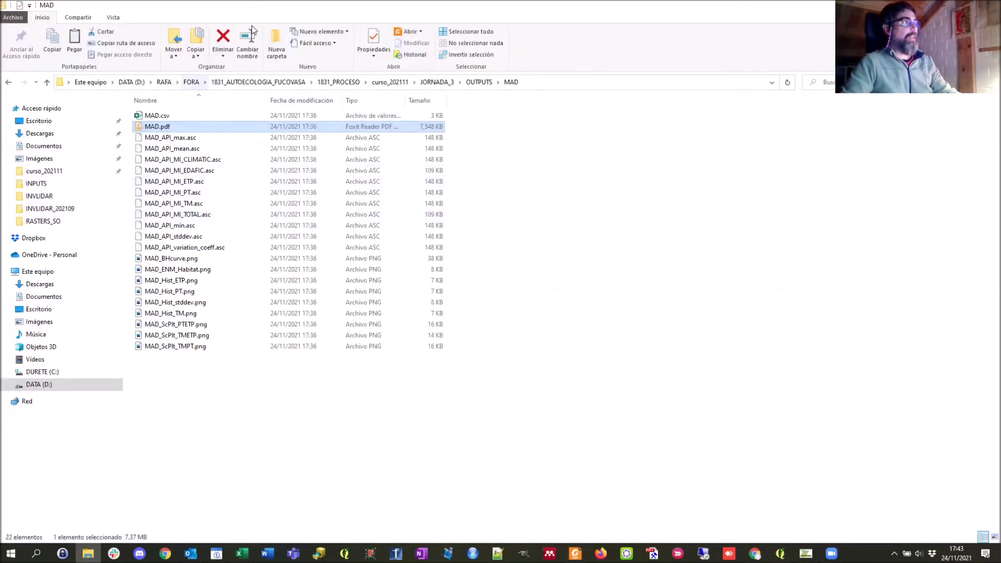
key(super+Down)
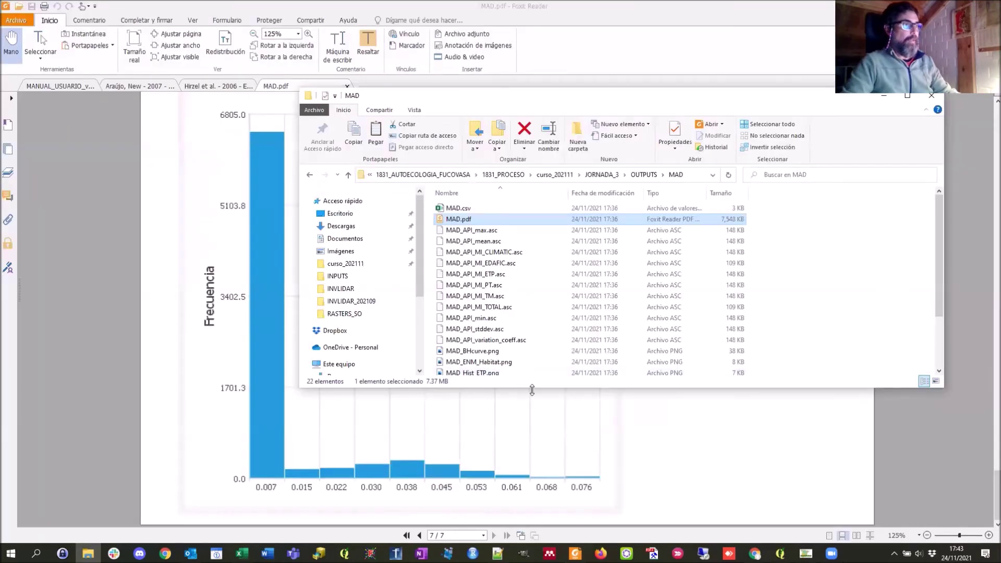
drag(531, 390, 522, 470)
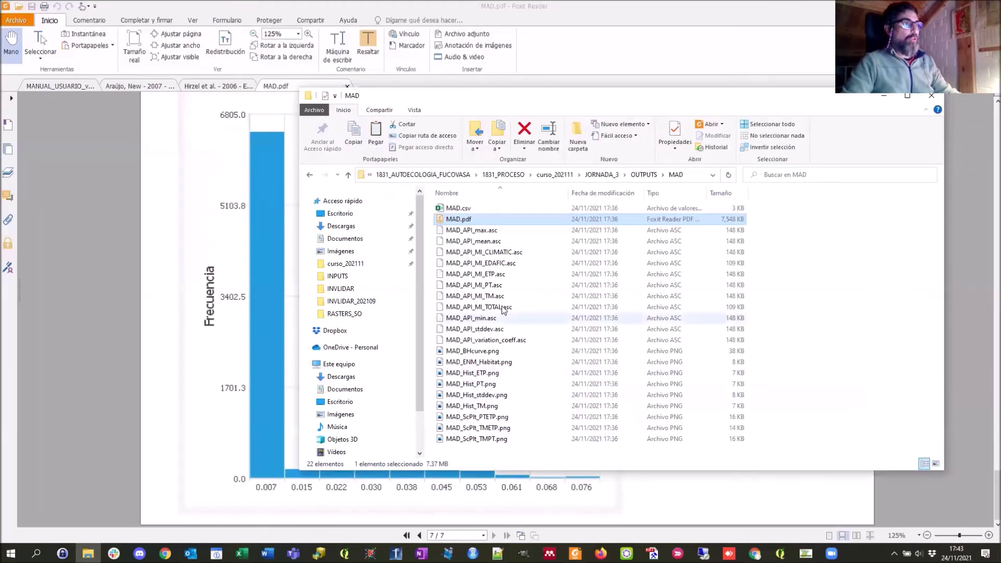
click(479, 243)
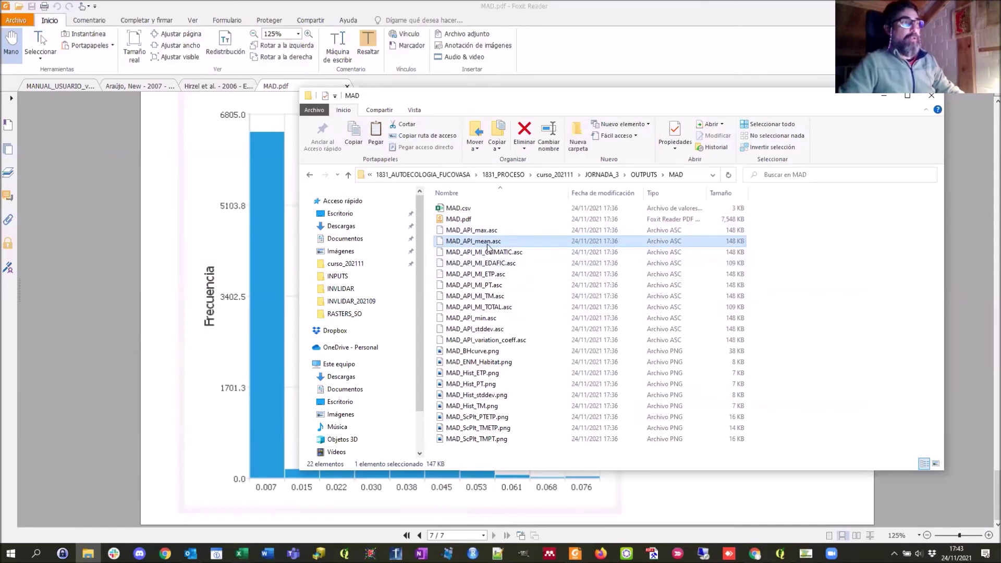
Step: Switch to the QGIS project jornada_3, then hide and collapse the BH layer group
key(alt+Tab)
key(alt+Tab)
key(alt+Tab)
key(alt+Tab)
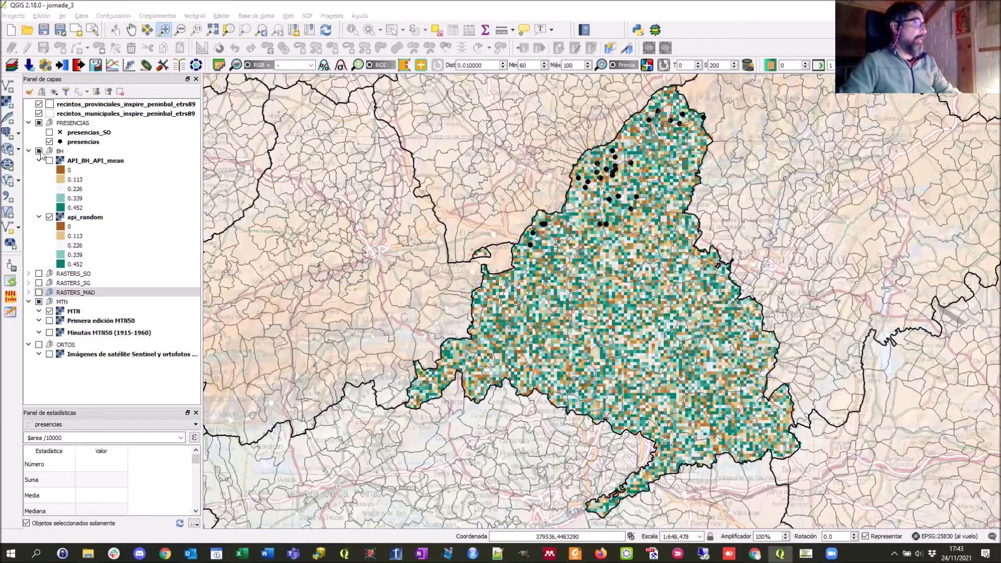
click(49, 161)
click(39, 150)
click(29, 151)
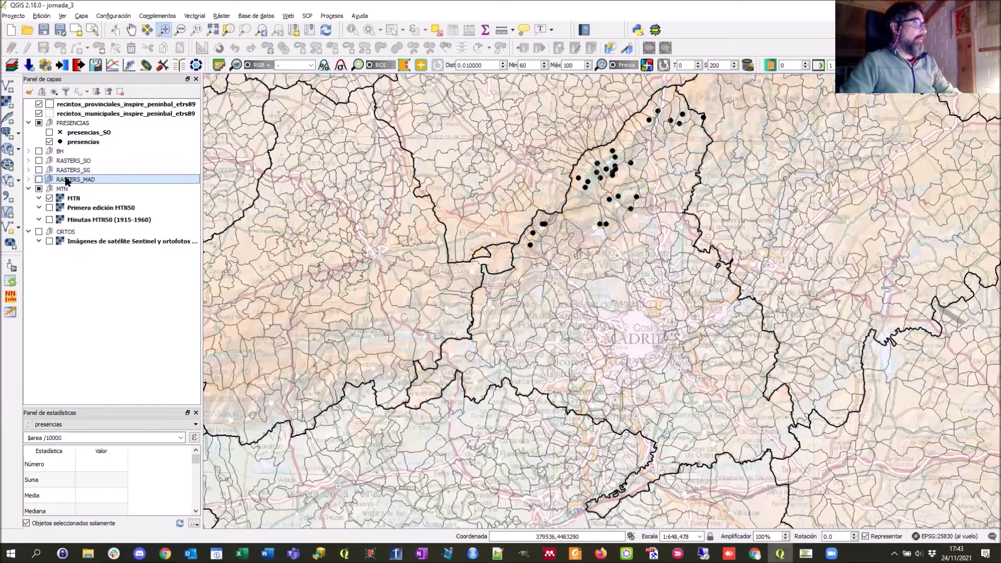
Step: Add MAD_API_mean.asc from the outputs folder to the RASTERS_MAD group with the ETRS89 / UTM zone 30N (EPSG:25830) reference system
key(alt+Tab)
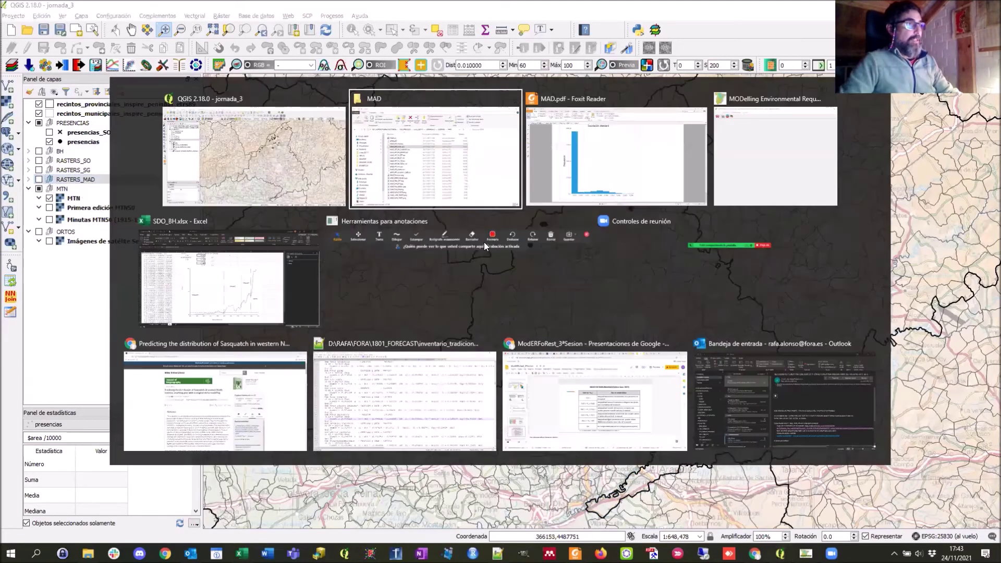
drag(483, 241, 94, 183)
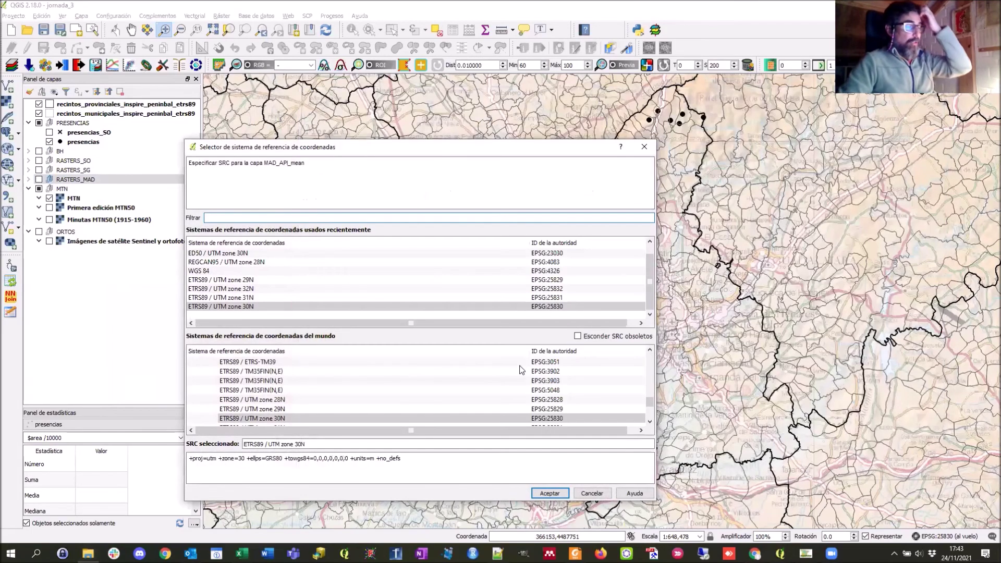
click(550, 494)
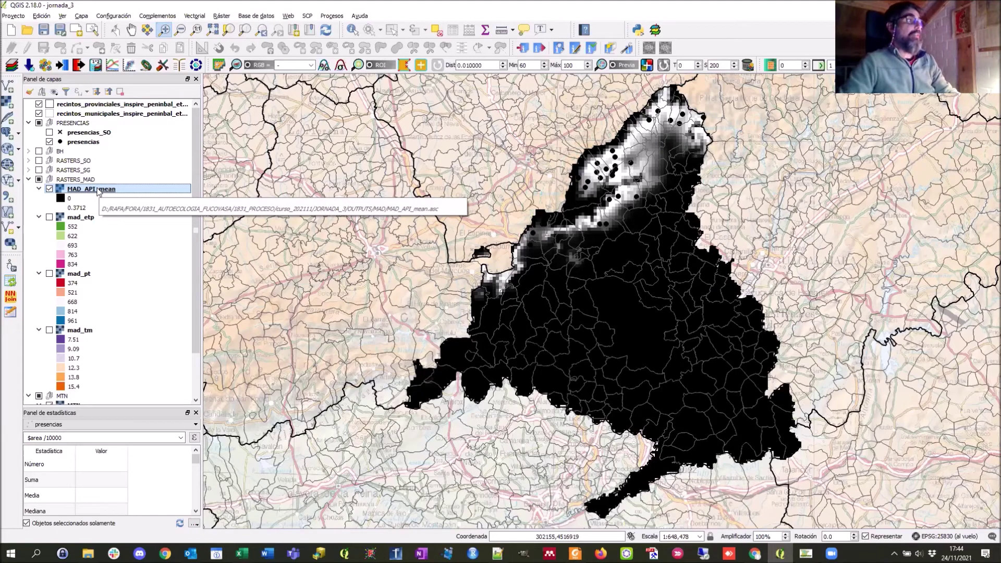
Step: Render MAD_API_mean as single-band pseudocolor classified with the BrBG ramp, and remove the middle class, 0.186
double_click(97, 190)
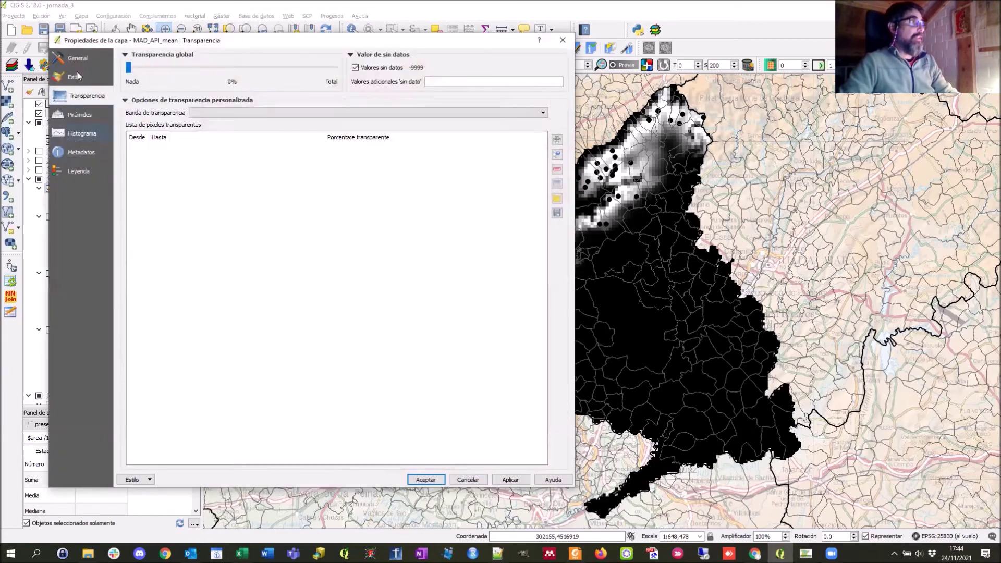
click(77, 76)
click(241, 76)
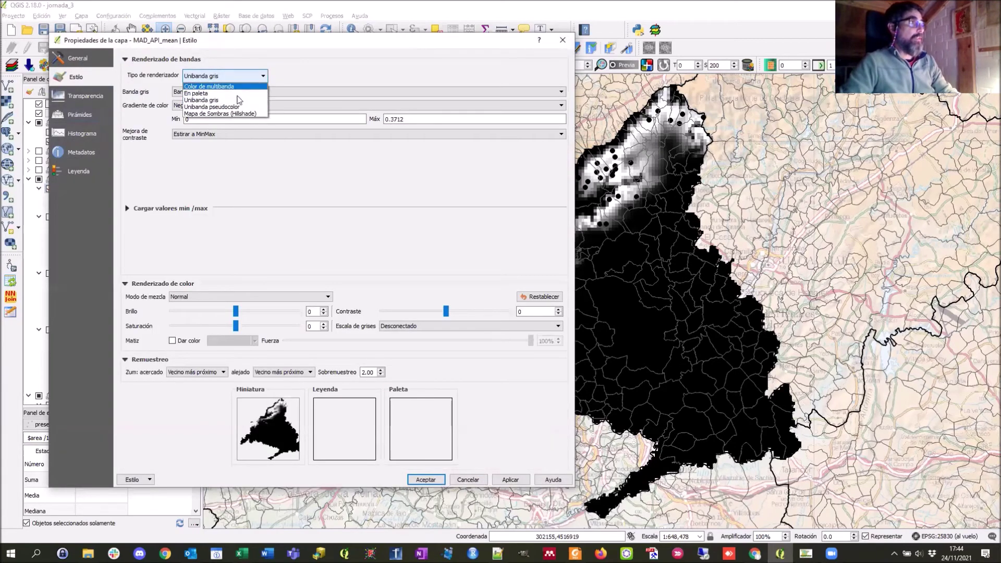
click(232, 107)
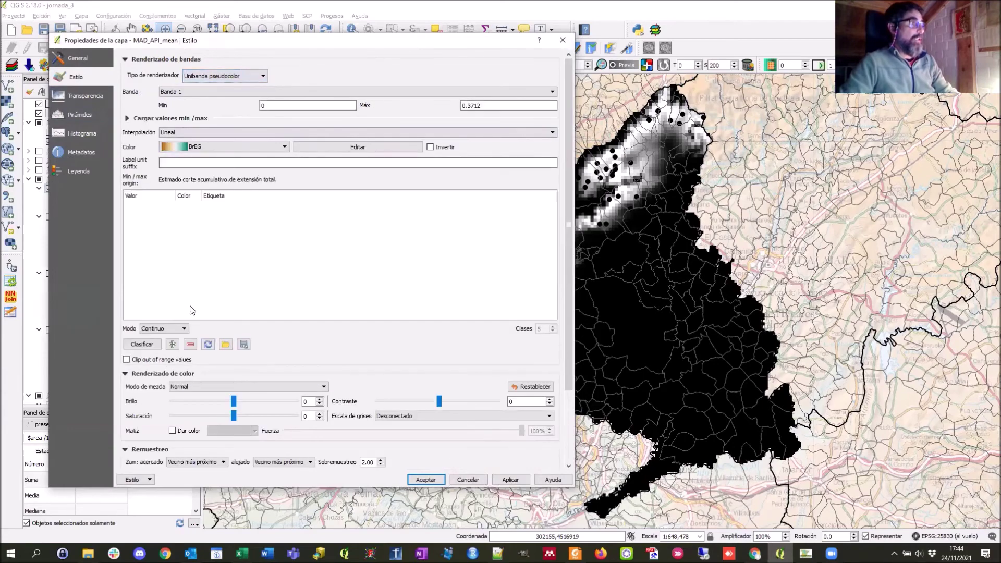
click(142, 344)
click(194, 221)
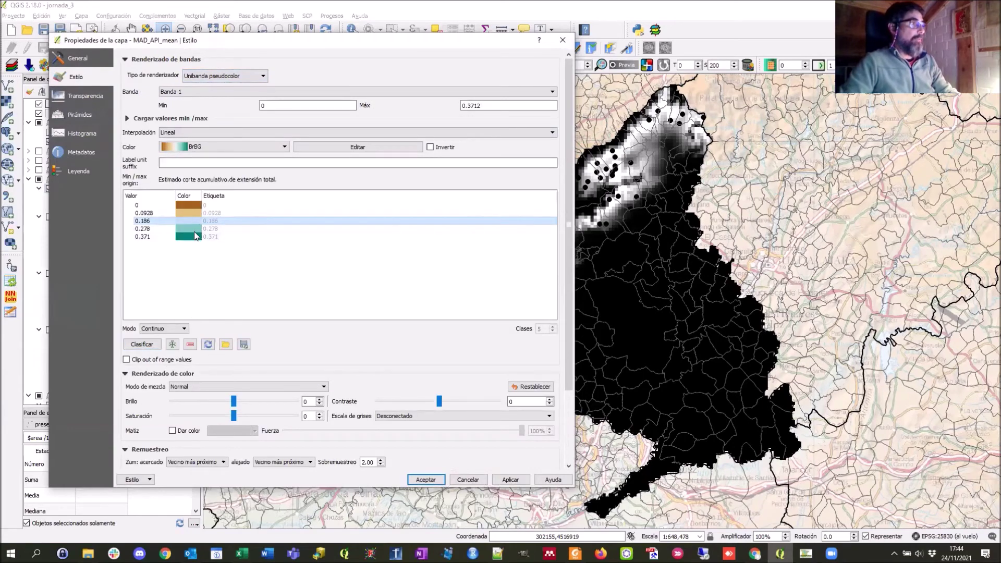
click(189, 345)
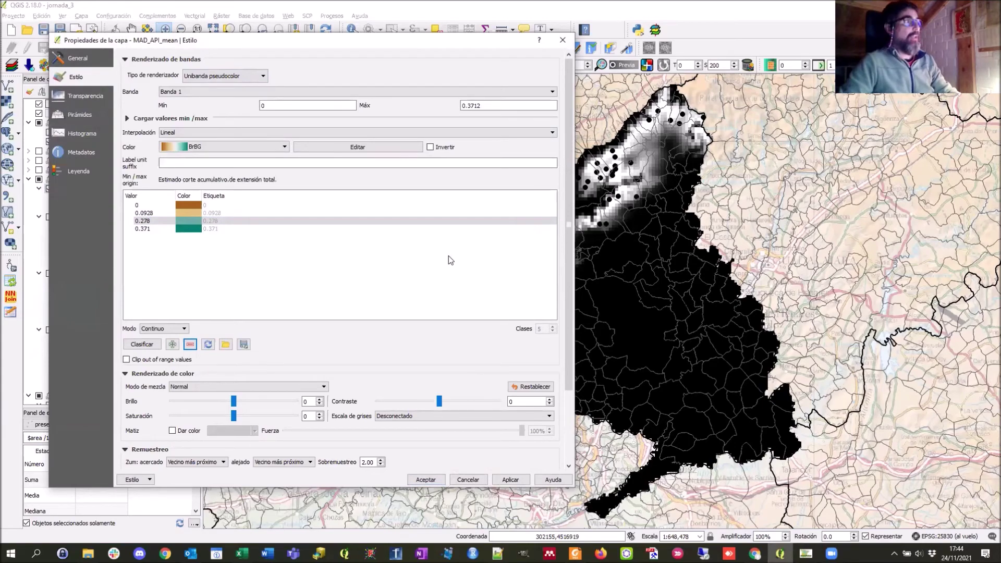
Step: Switch to MAD.pdf in Foxit Reader, find the Boyce-Hirzel validation values, and copy the non-normalized marginal point
key(alt+Tab)
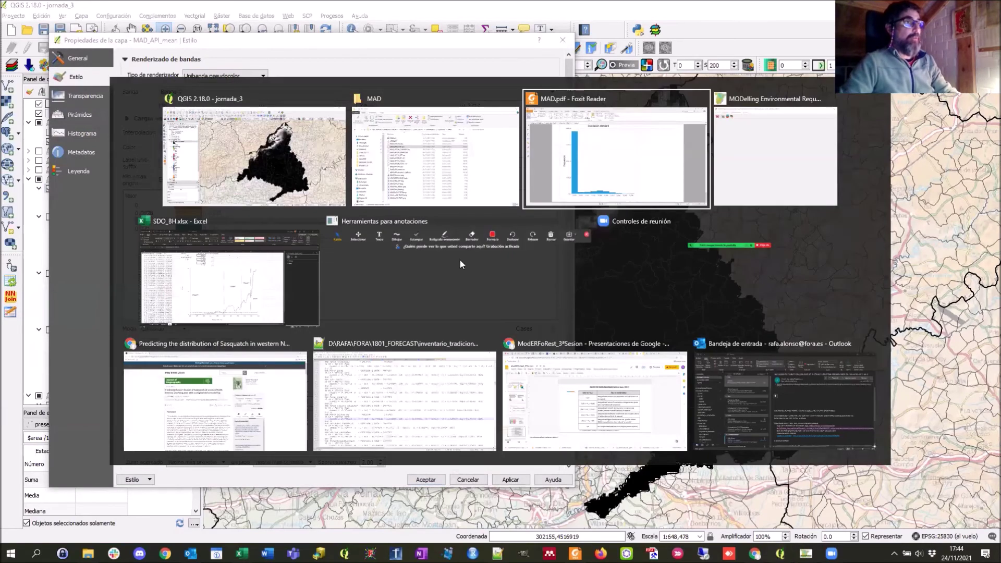
scroll(598, 245, down, 10)
scroll(597, 243, up, 8)
scroll(573, 256, down, 1)
scroll(440, 394, down, 2)
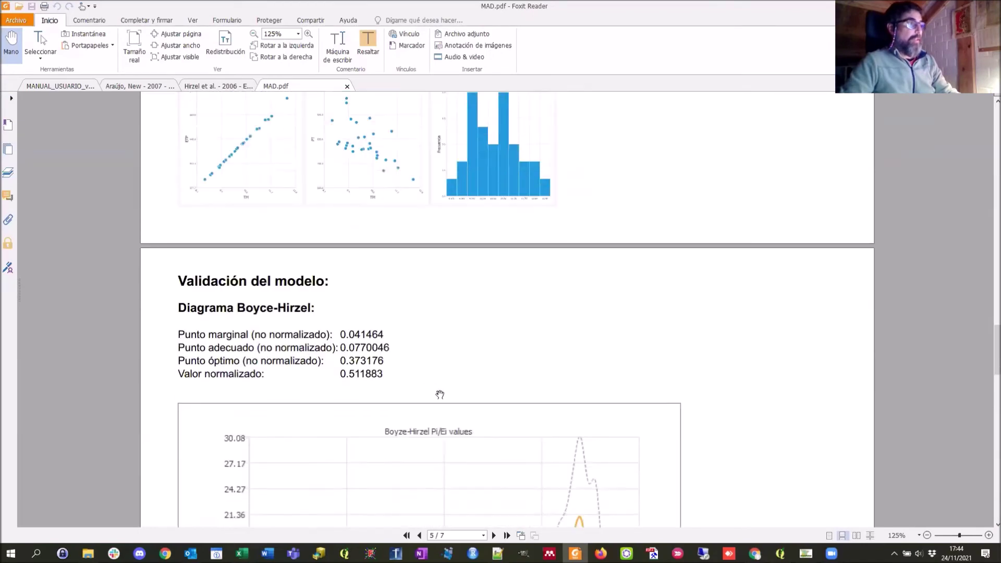
click(43, 43)
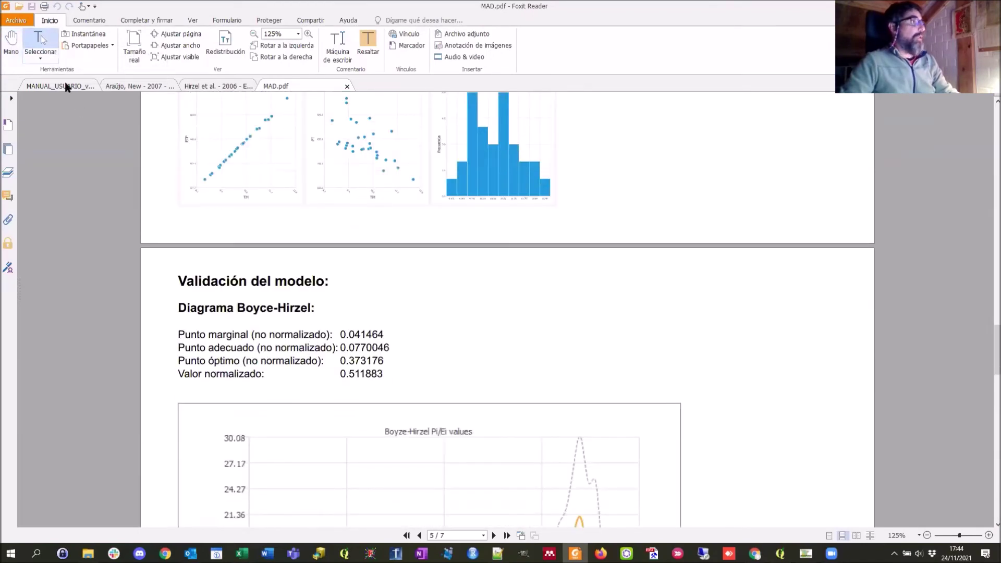
double_click(358, 333)
key(ctrl+c)
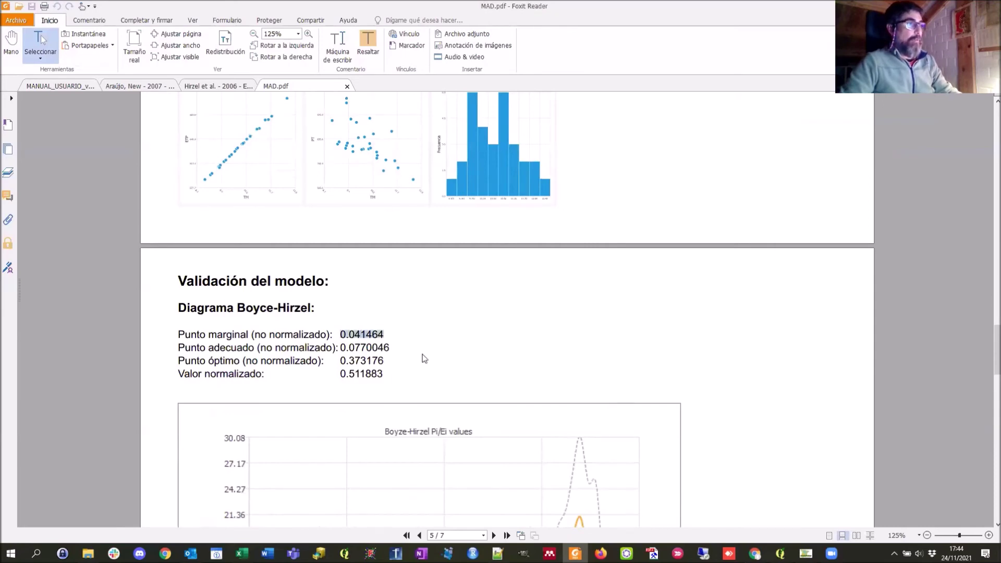
Step: Return to the QGIS layer styling and set the second class value to the copied marginal point, 0.041464
key(alt+Tab)
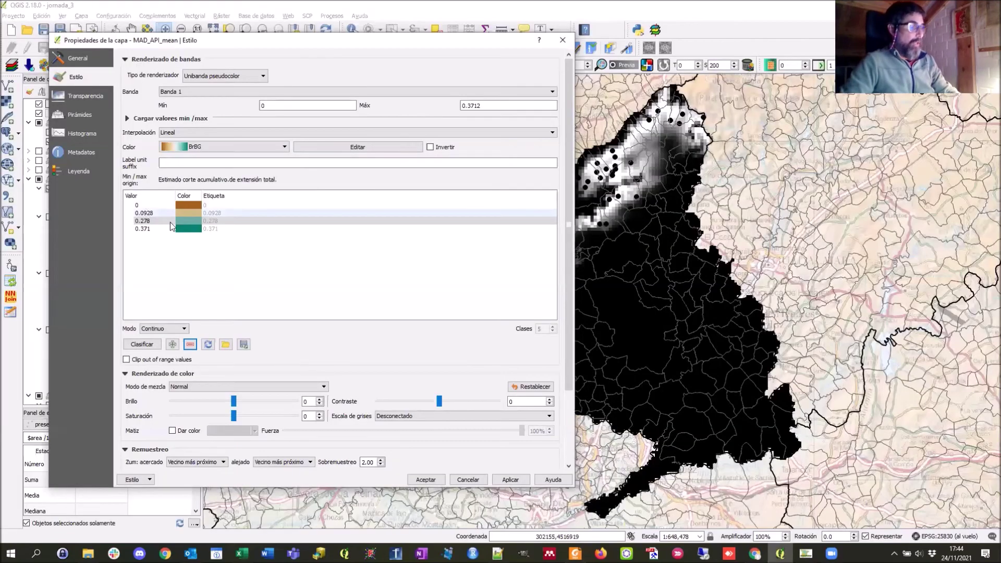
double_click(167, 214)
key(ctrl+v)
Step: Copy the non-normalized adequate point from MAD.pdf and set the third class value in QGIS to 0.0770046
key(alt+Tab)
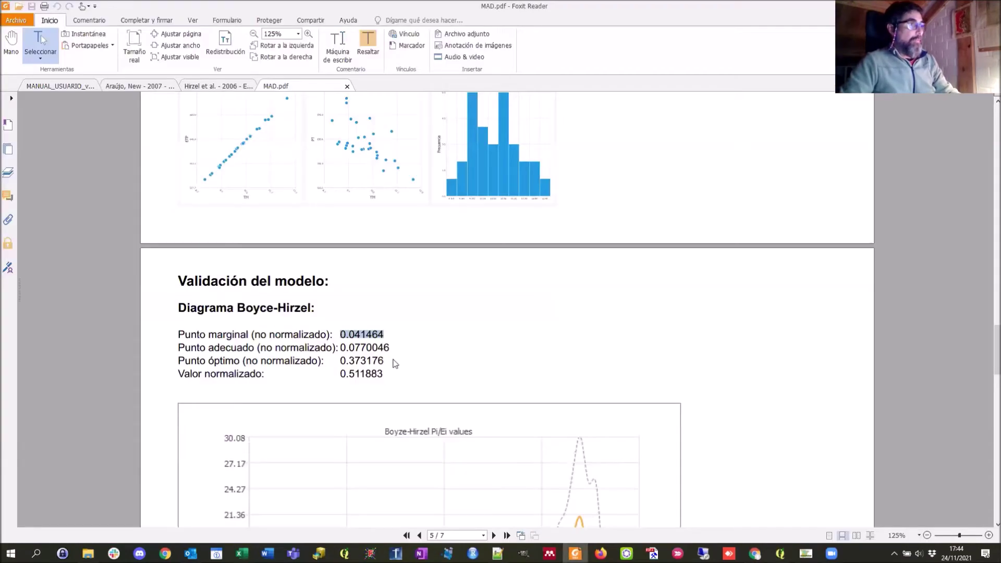
double_click(365, 347)
key(ctrl+c)
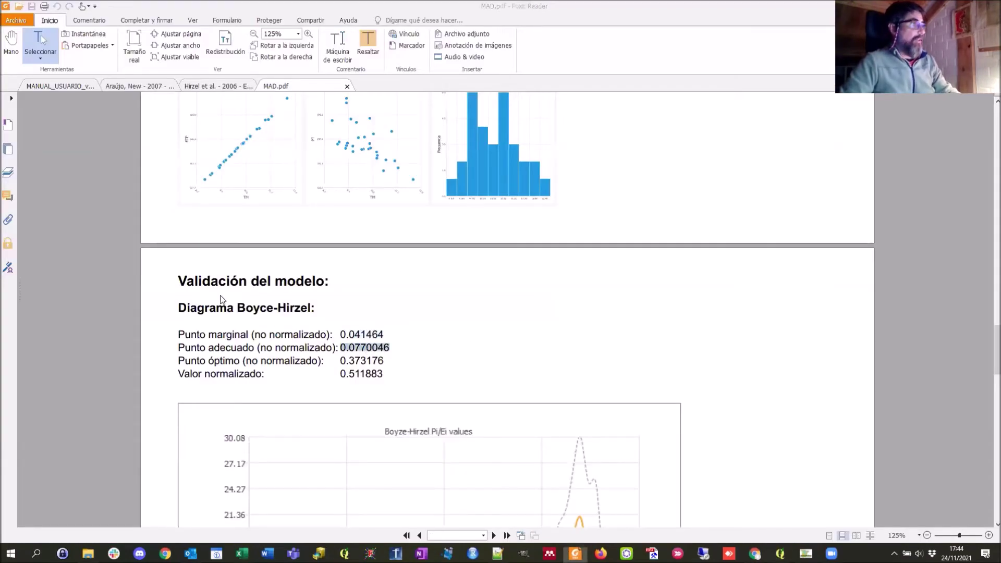
key(alt+Tab)
click(145, 224)
double_click(146, 223)
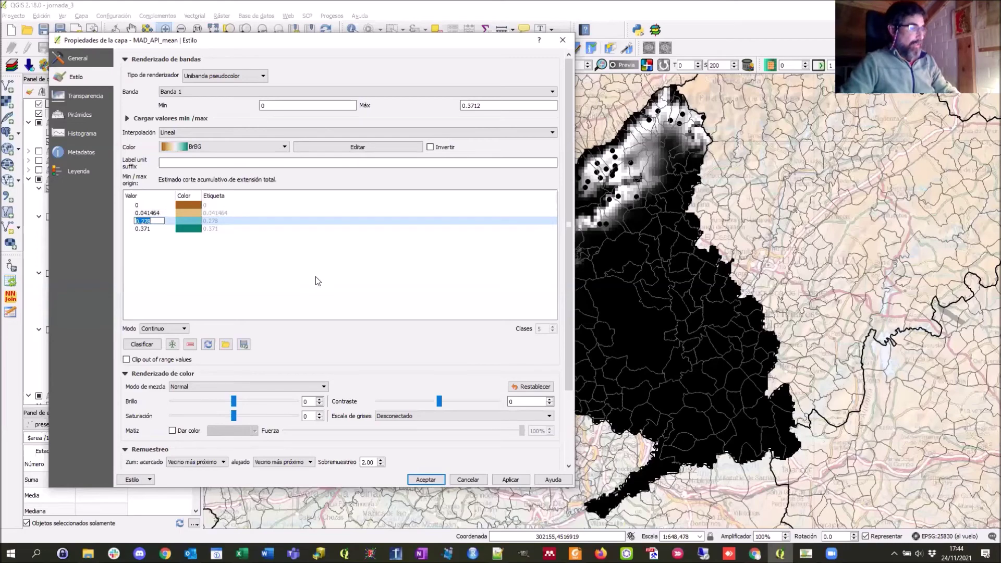
key(ctrl+v)
Step: Copy the non-normalized optimum point from MAD.pdf, set the fourth class value in QGIS to 0.373176, and apply the styling
key(alt+Tab)
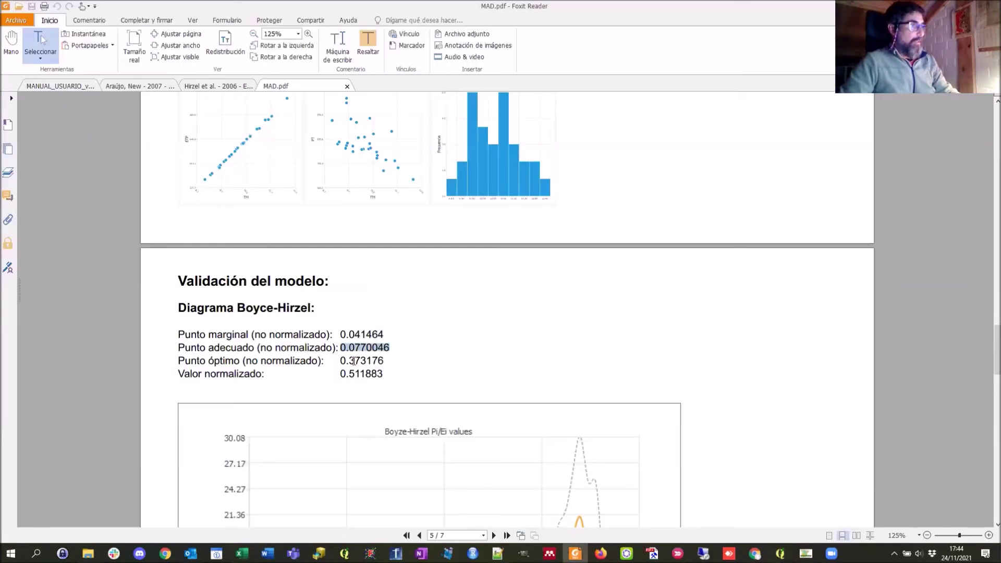
double_click(354, 360)
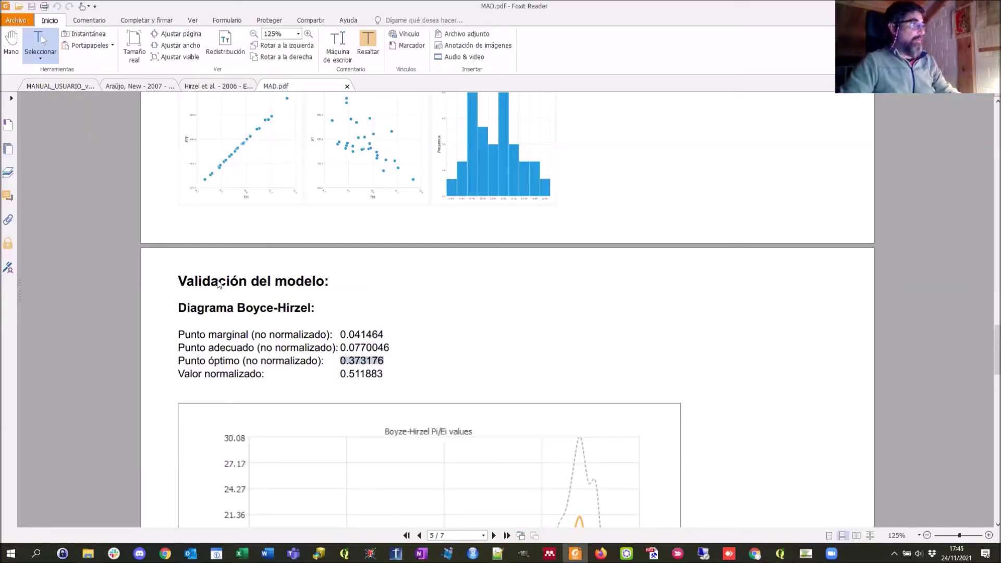
key(alt+Tab)
double_click(147, 229)
key(ctrl+v)
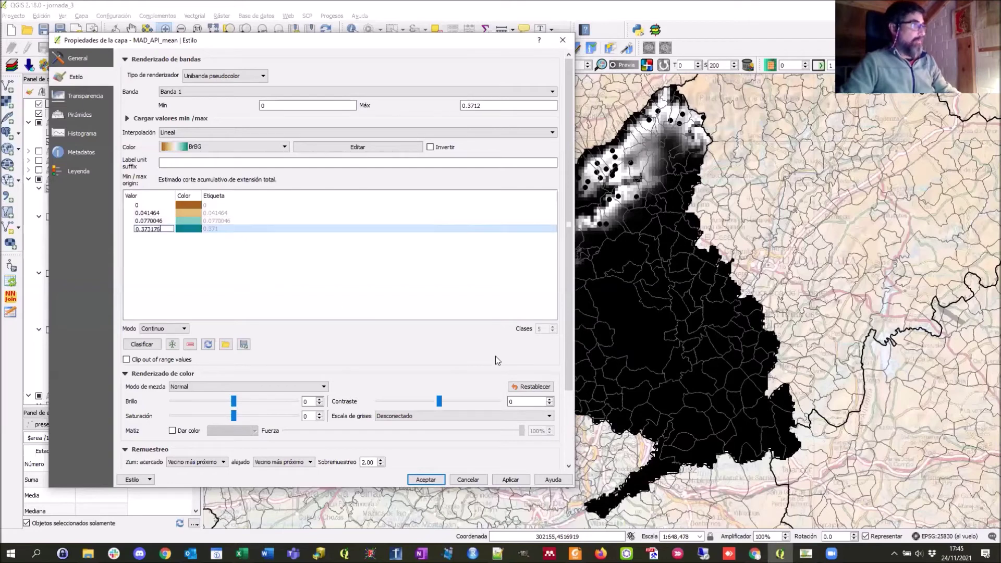
click(510, 481)
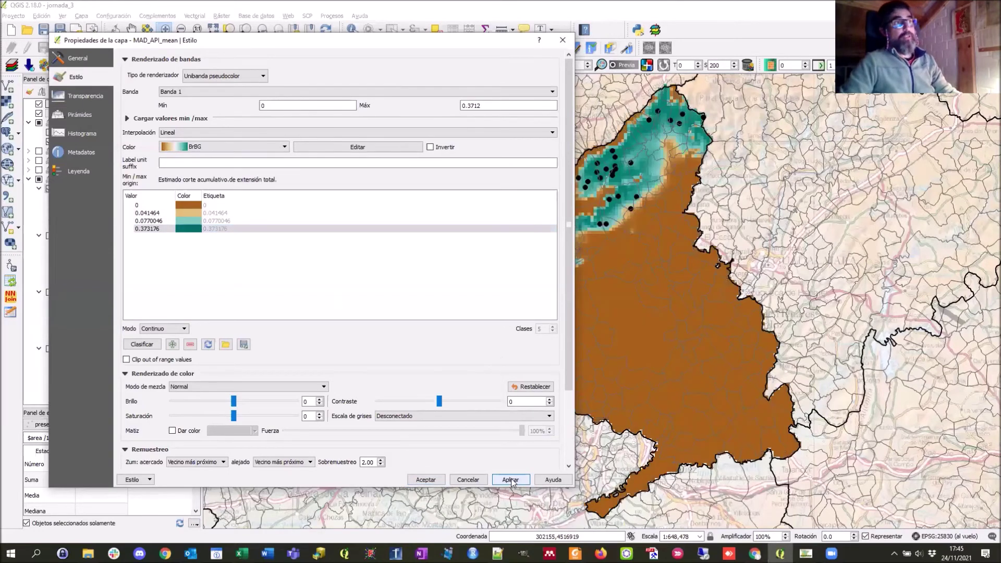
click(439, 479)
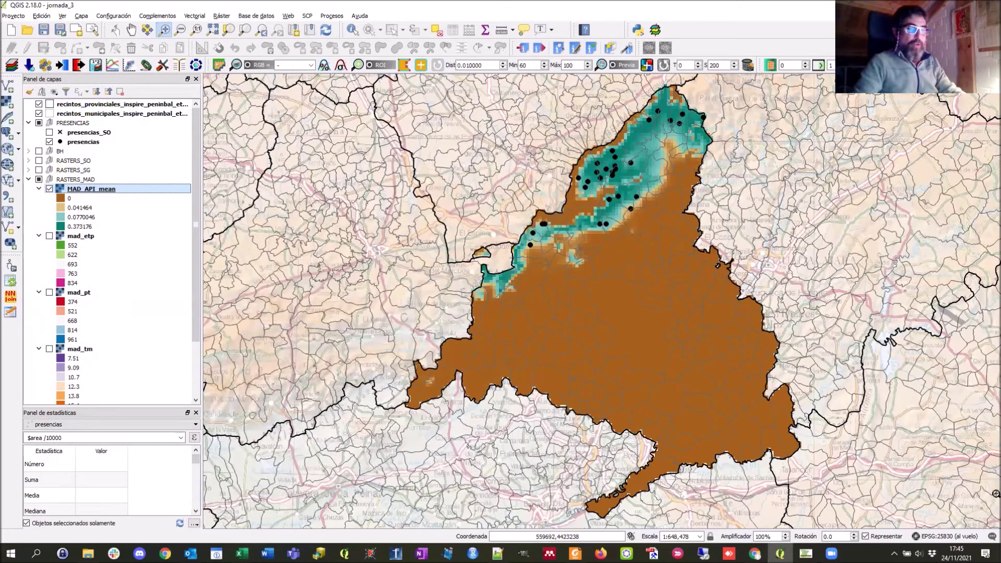
Step: Add MAD_API_stddev.asc from the MAD outputs folder to the RASTERS_MAD group with the ETRS89 / UTM zone 30N reference system
key(alt+Tab)
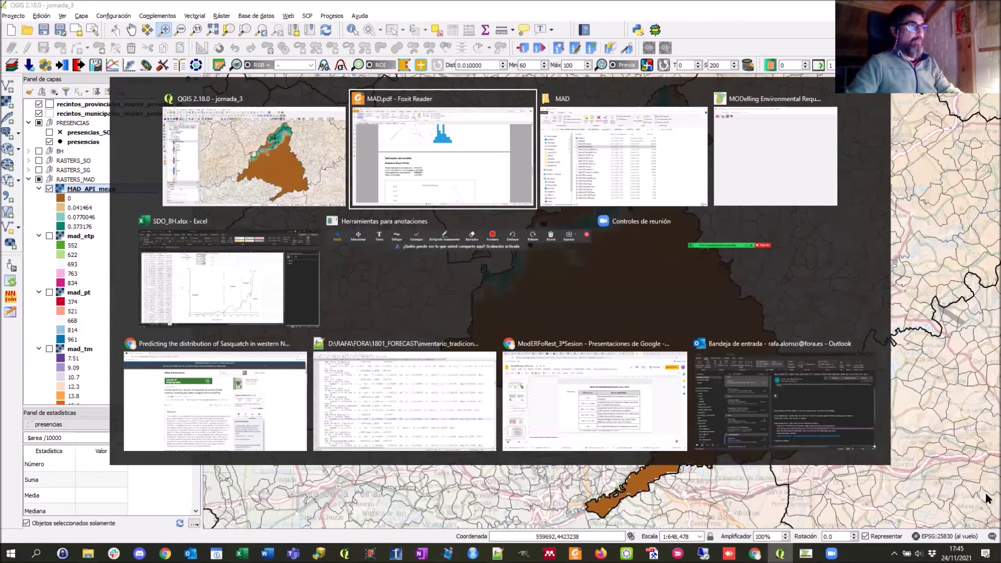
key(alt+Tab)
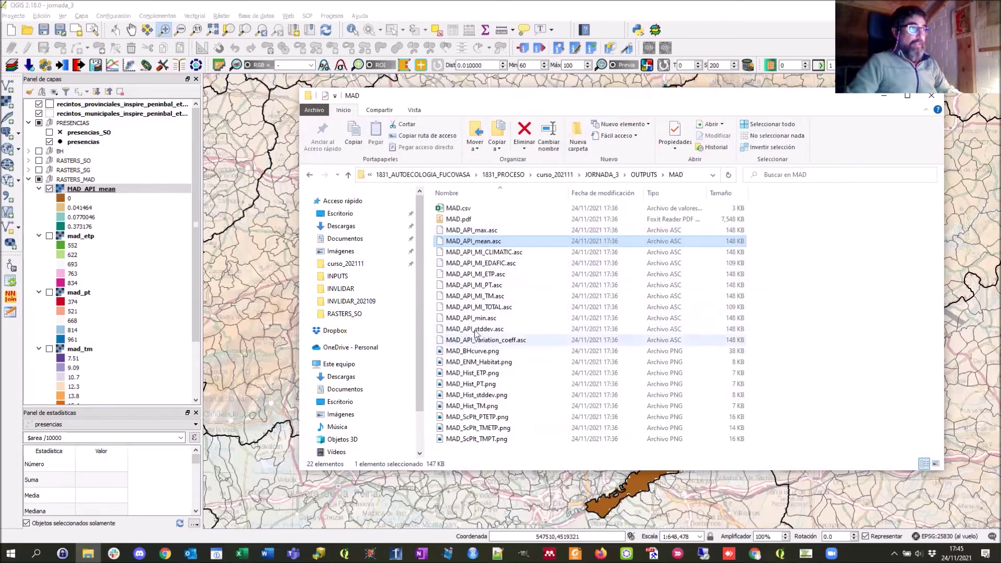
drag(475, 329, 112, 193)
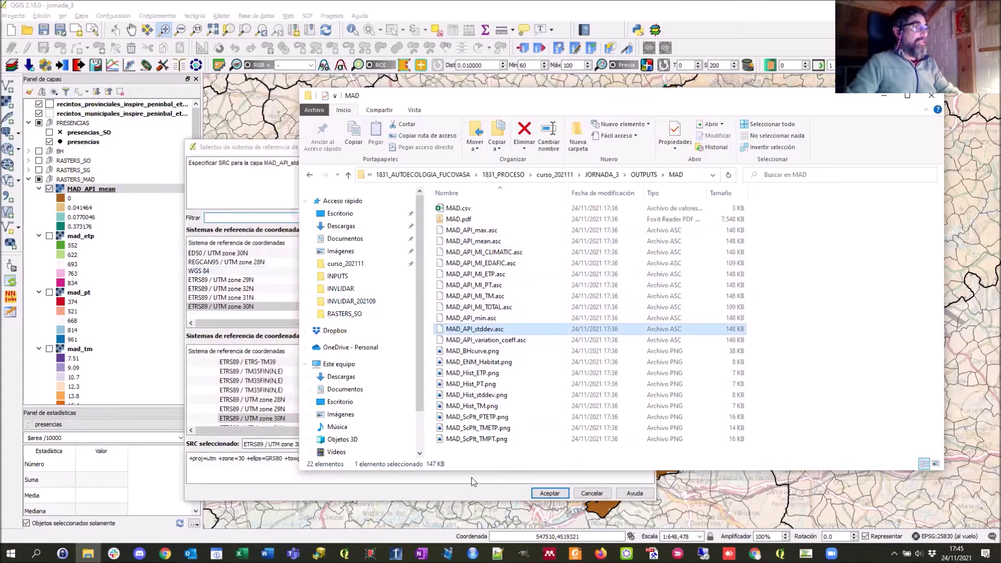
click(557, 493)
click(557, 493)
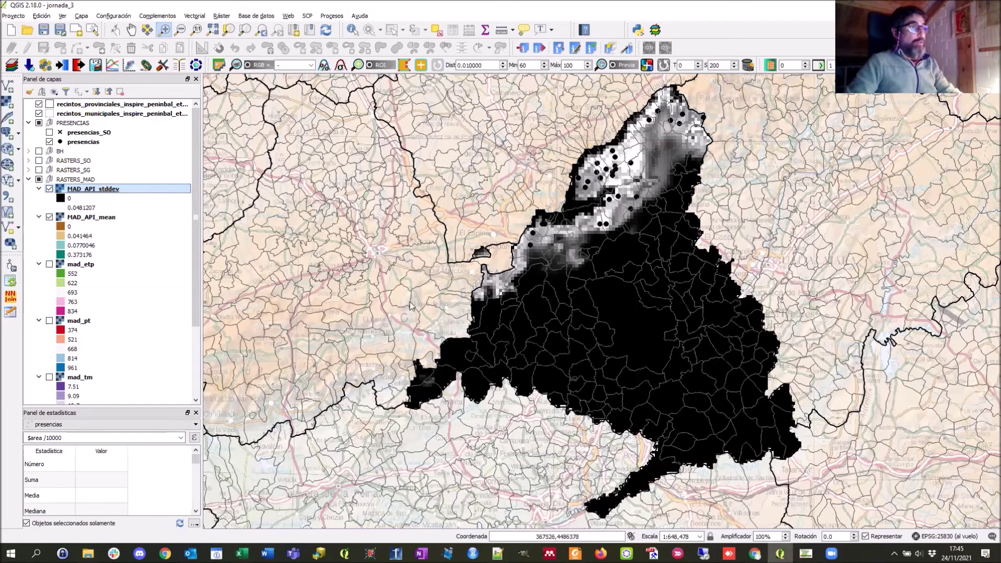
Step: Add MAD_API_variation_coeff.asc from the MAD outputs folder to the RASTERS_MAD group with ETRS89 / UTM zone 30N (EPSG:25830)
key(alt+Tab)
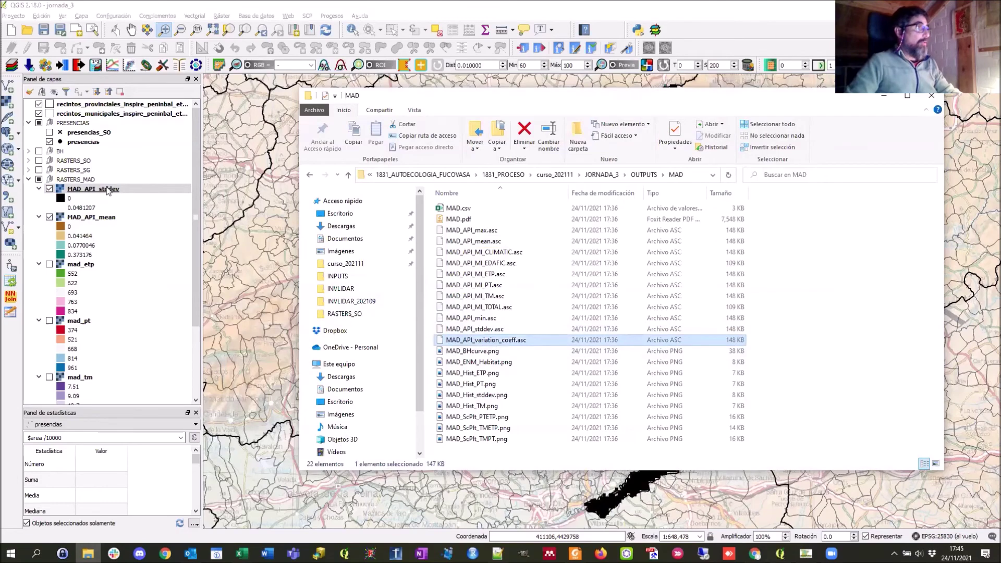
drag(554, 482, 554, 492)
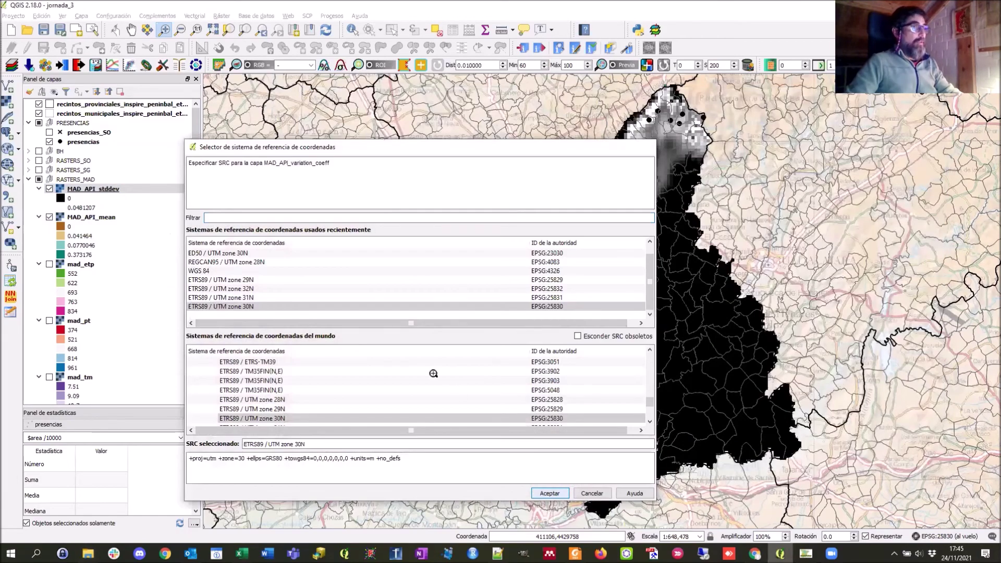
key(Return)
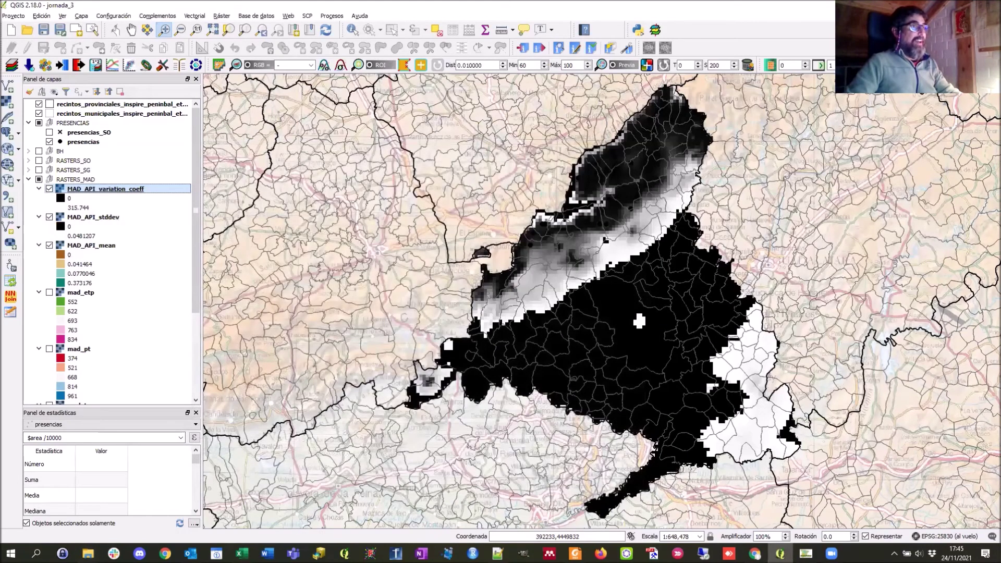
Step: Hide MAD_API_stddev, then move MAD_API_mean above MAD_API_variation_coeff in the RASTERS_MAD group and display it
click(49, 217)
click(49, 245)
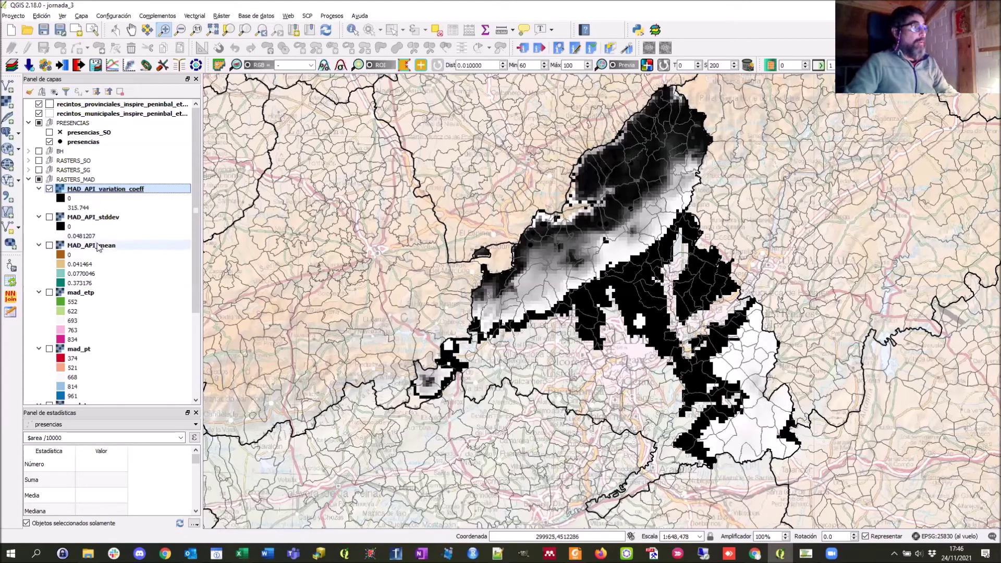
click(124, 245)
drag(141, 204, 57, 197)
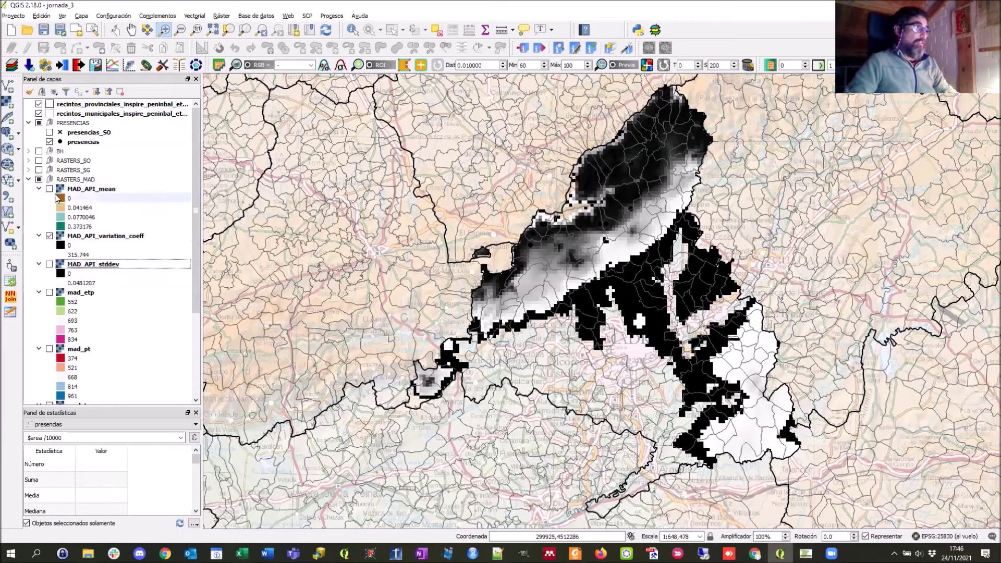
click(50, 188)
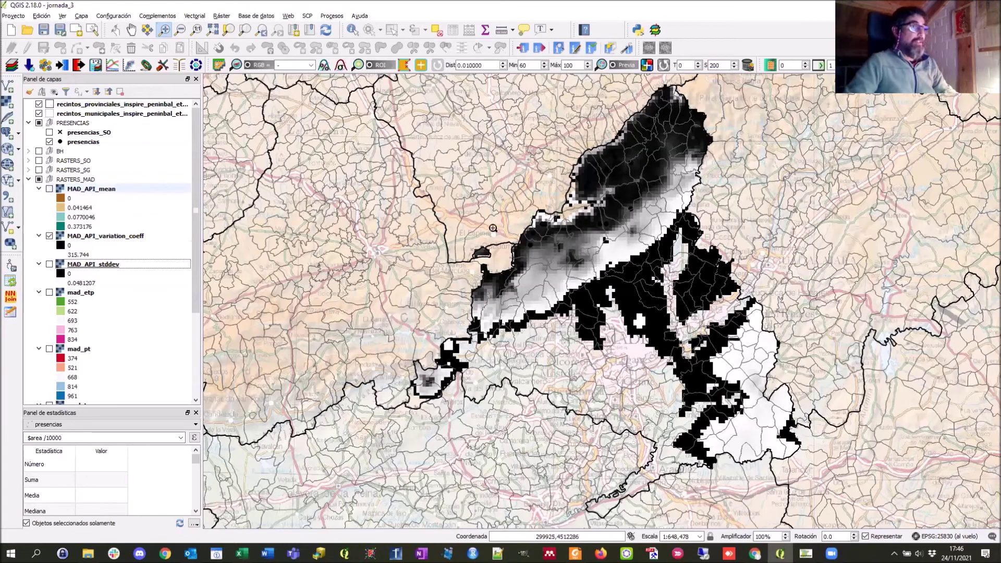
Step: Make the colour of the 0 class of MAD_API_mean fully transparent and accept the styling
click(77, 200)
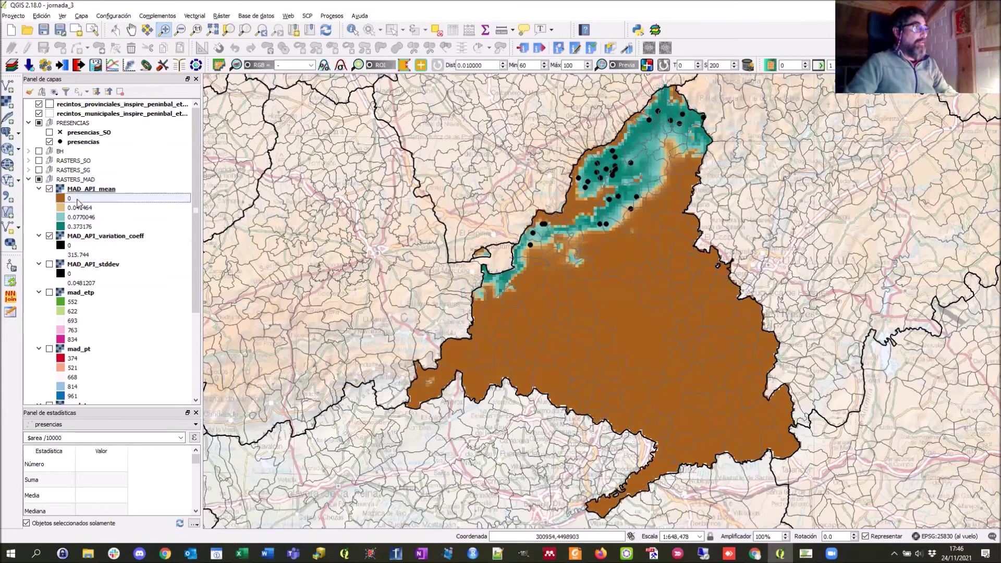
double_click(77, 200)
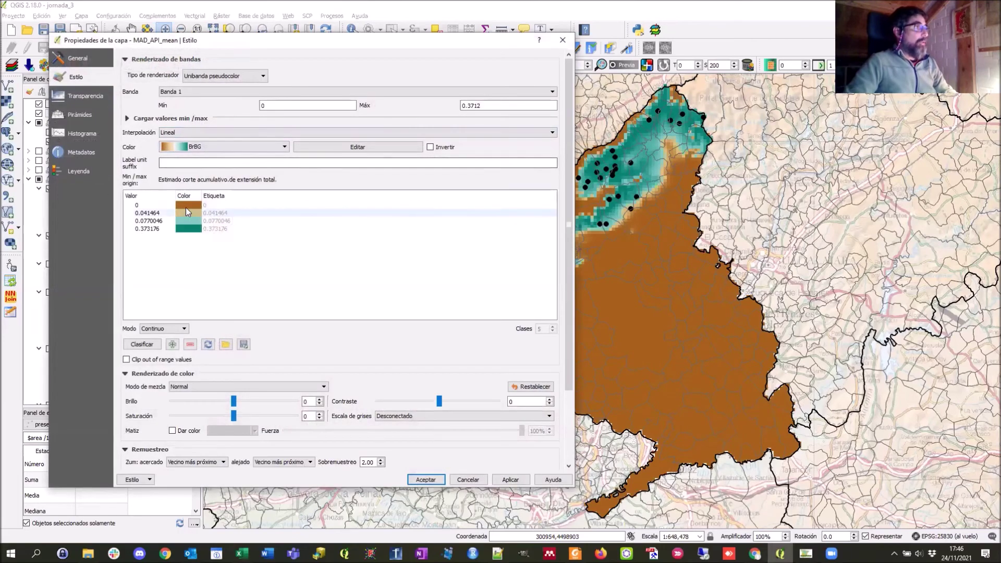
click(187, 205)
double_click(187, 205)
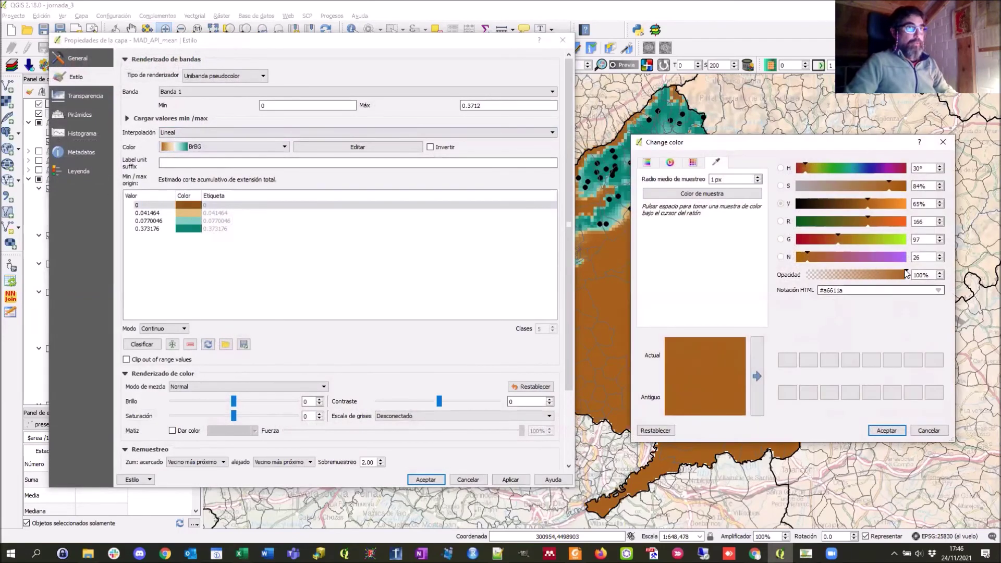
drag(907, 275, 796, 276)
click(886, 431)
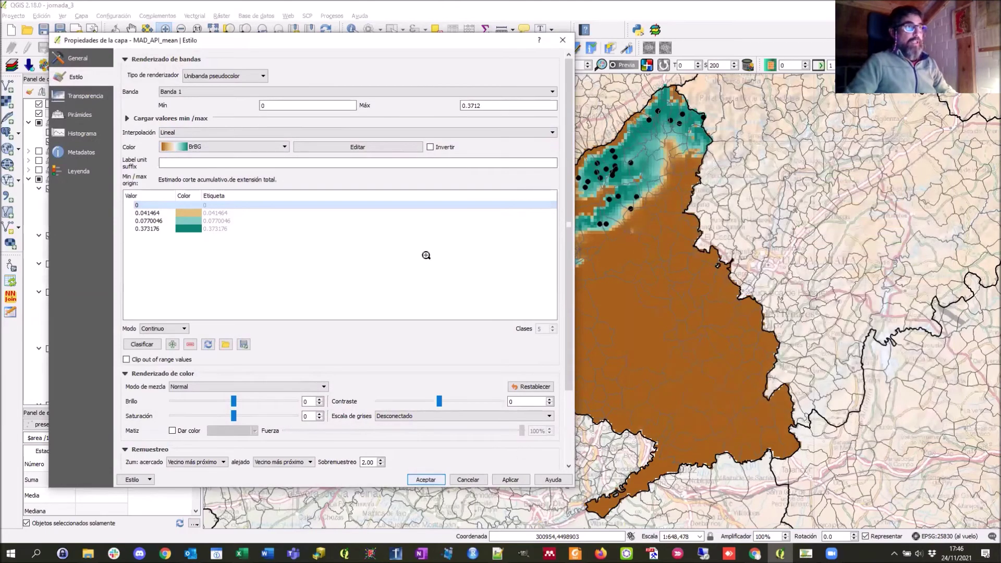
click(425, 479)
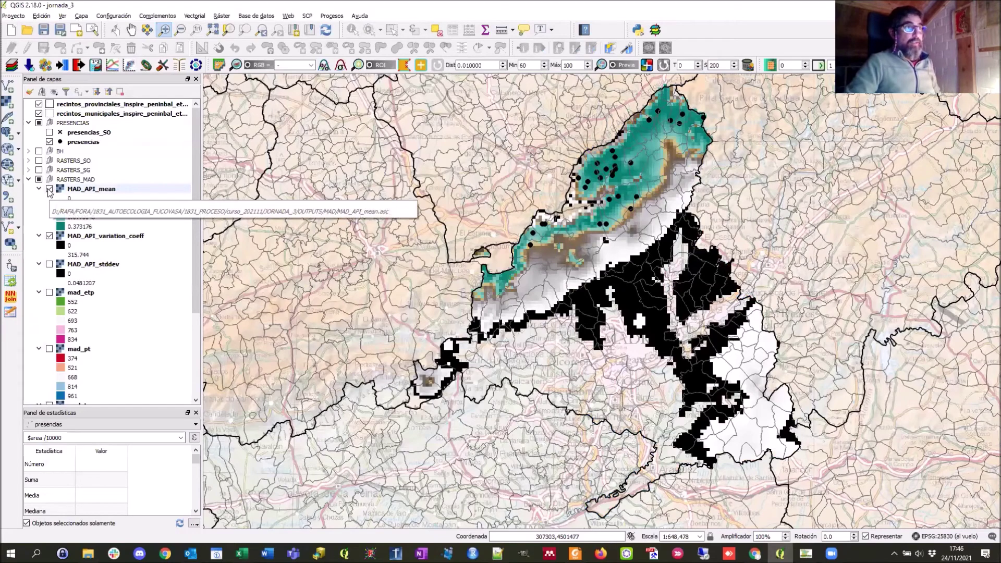
Step: Hide the MAD_API_mean layer and switch to the MAD outputs folder in File Explorer
click(49, 189)
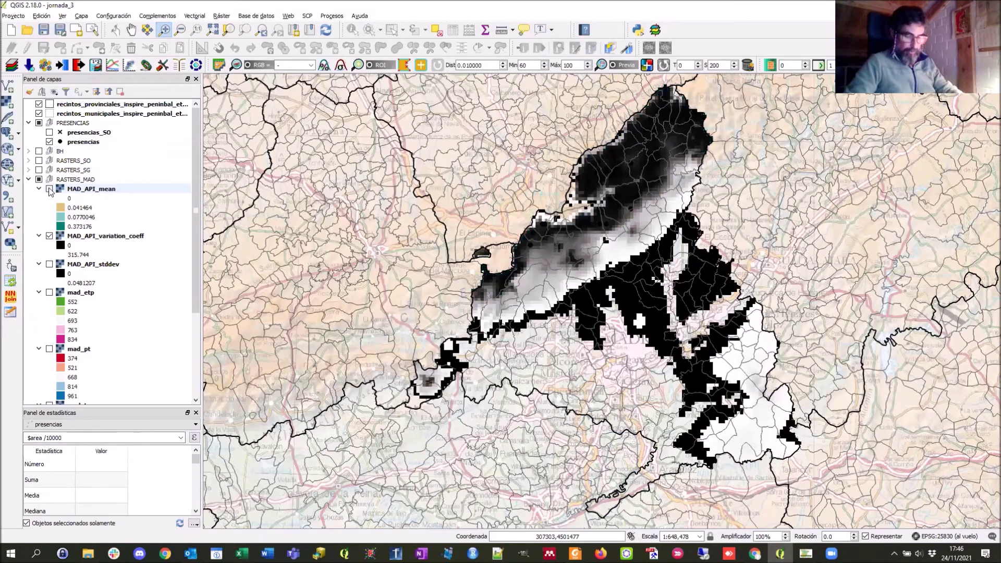
key(alt+Tab)
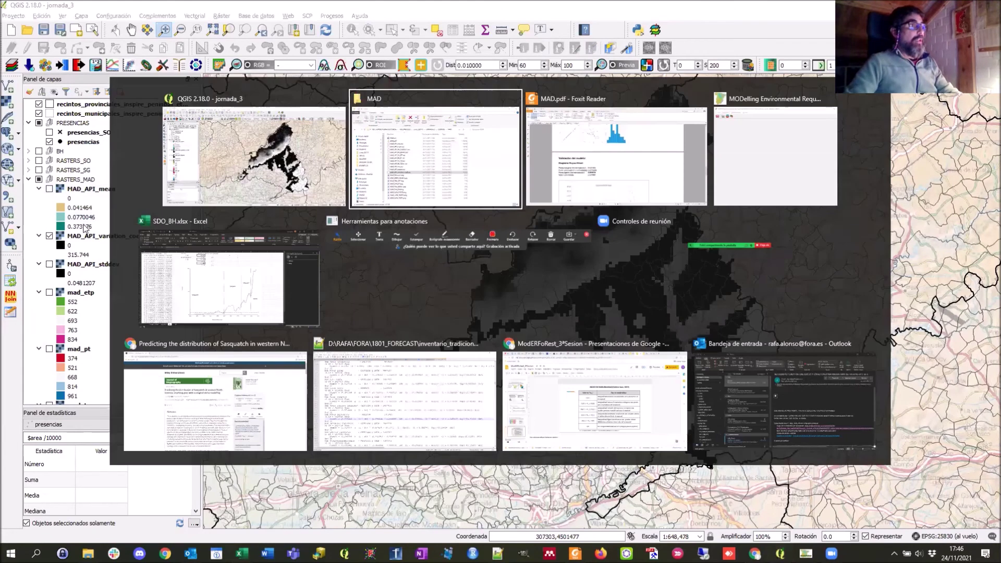
click(545, 393)
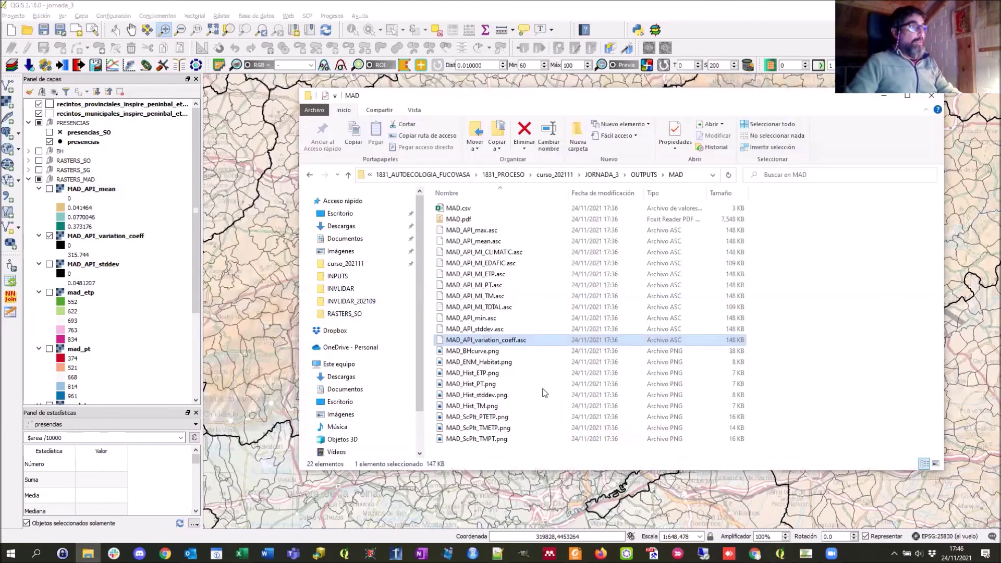
Step: Examine the MAD_API_MI rasters for ETP, PT, TM and EDAFIC in the MAD outputs folder
click(508, 265)
click(503, 275)
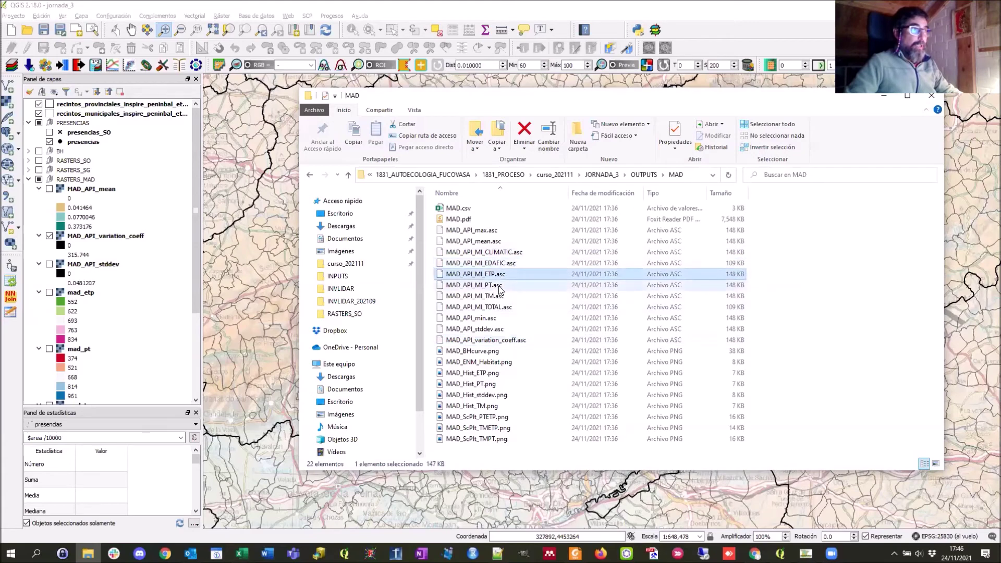
shift+click(497, 297)
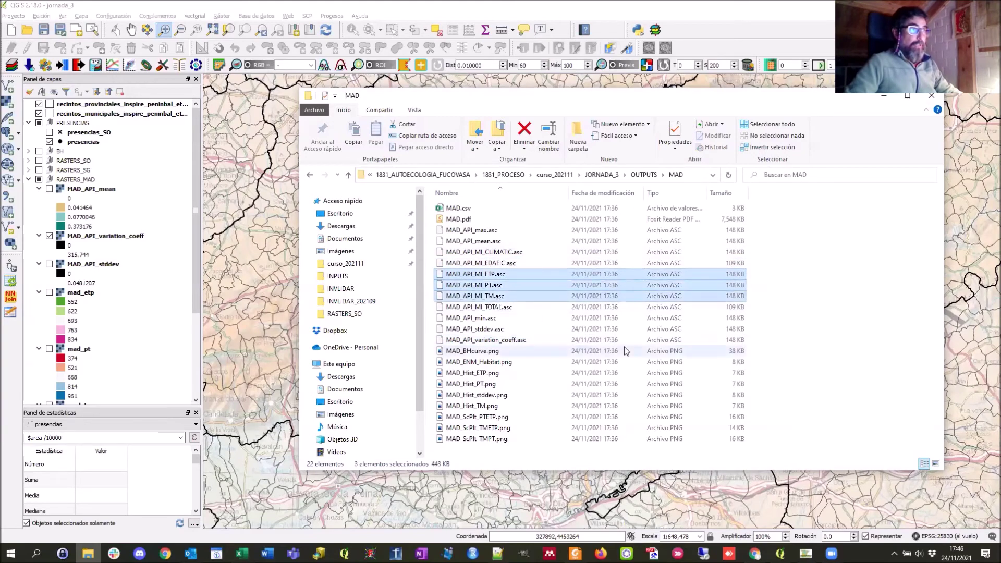
click(503, 253)
click(499, 265)
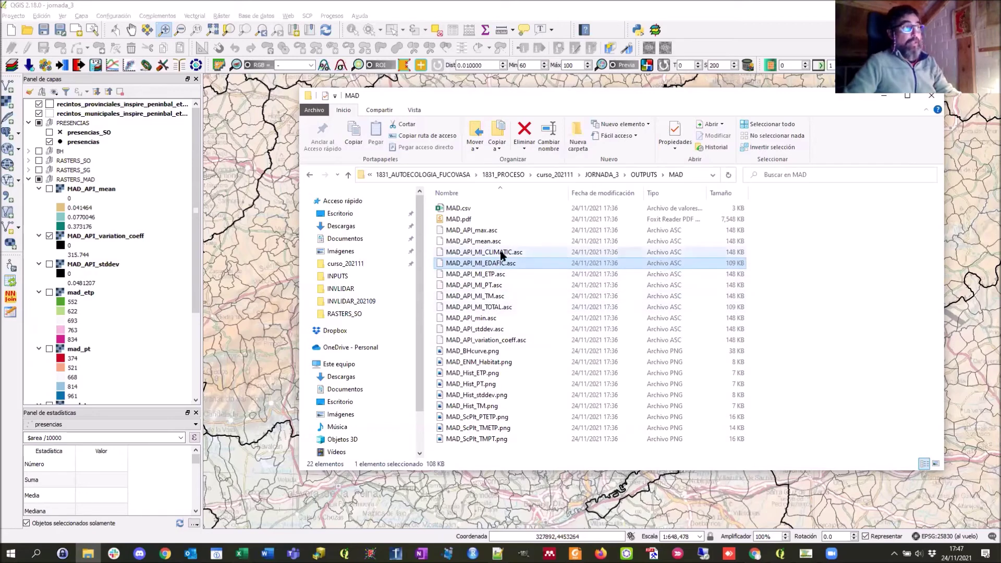
Step: Add MAD_API_MI_CLIMATIC.asc from the MAD outputs folder to the QGIS project with the ETRS89 / UTM zone 30N reference system
click(502, 253)
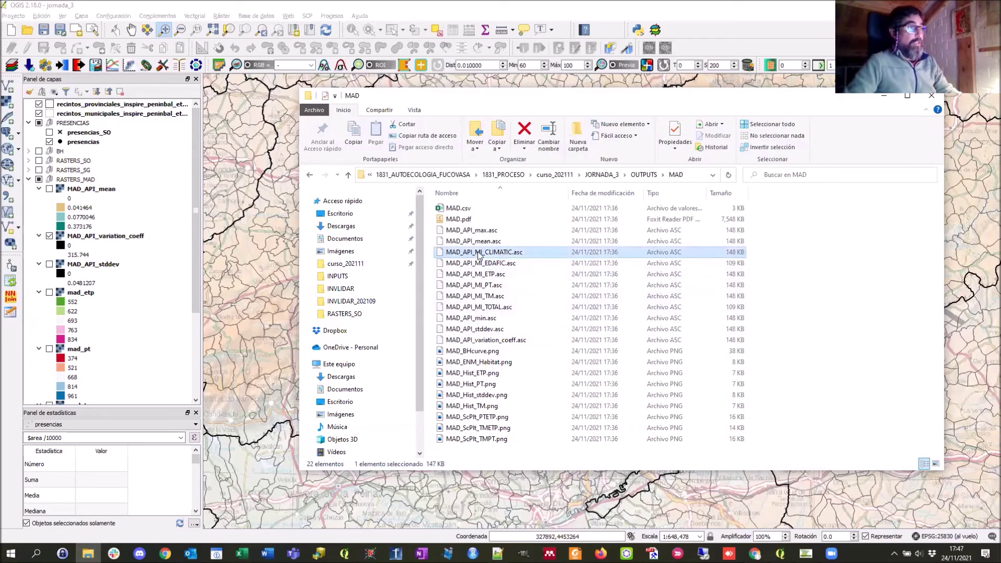
drag(433, 253, 154, 202)
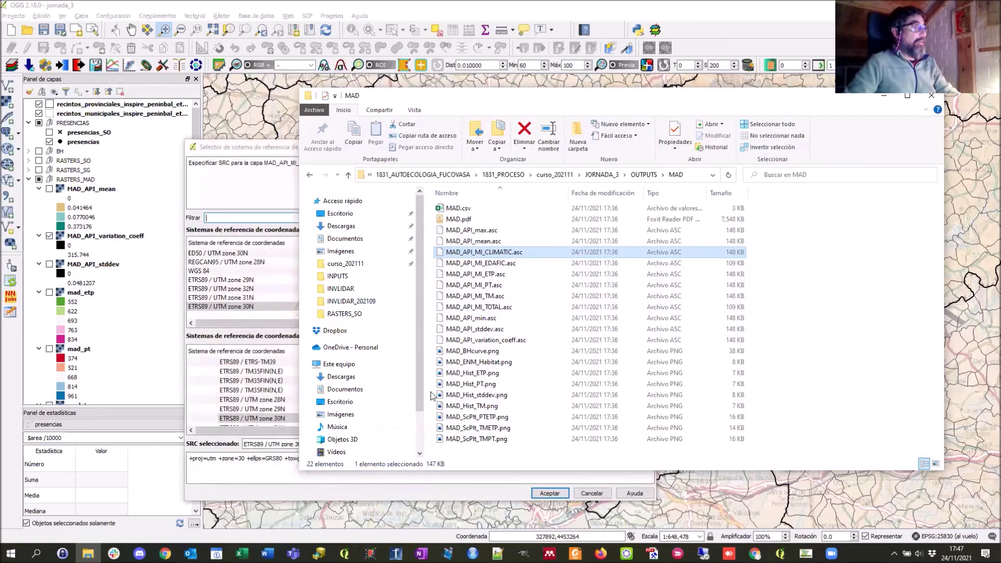
key(alt+Tab)
click(551, 493)
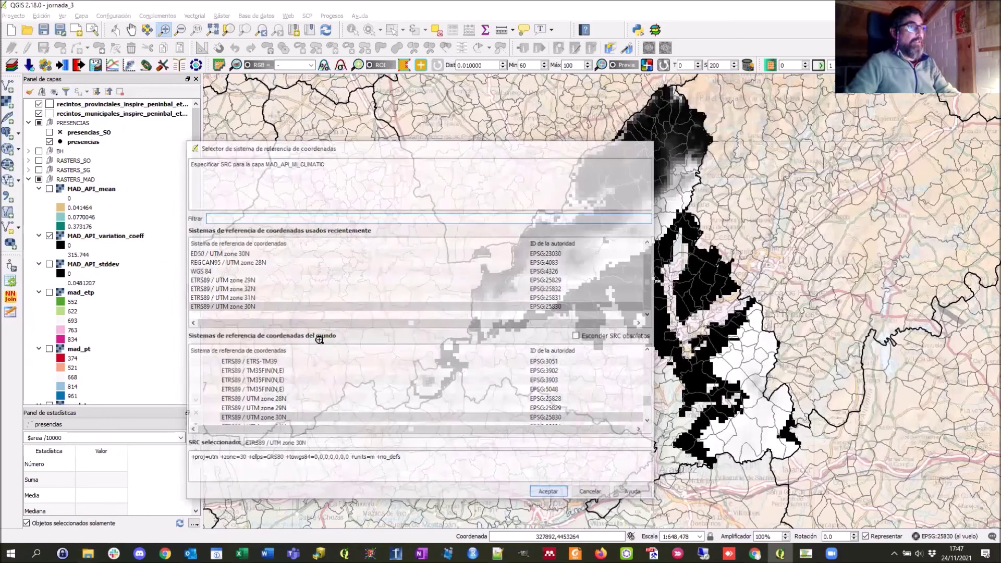
Step: Move MAD_API_MI_CLIMATIC below the boundary and presence layers and hide MAD_API_variation_coeff
drag(90, 106, 101, 213)
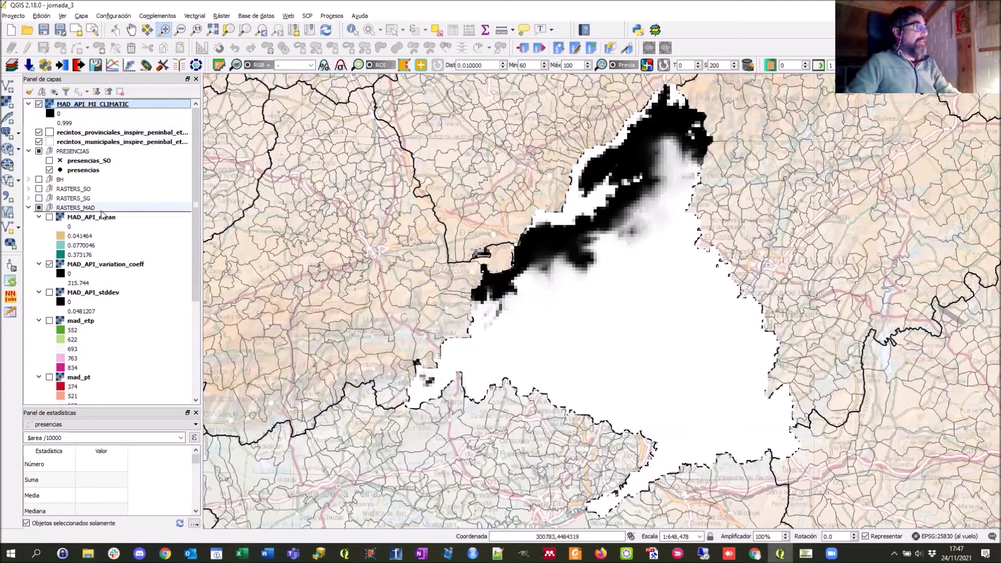
drag(174, 220, 172, 219)
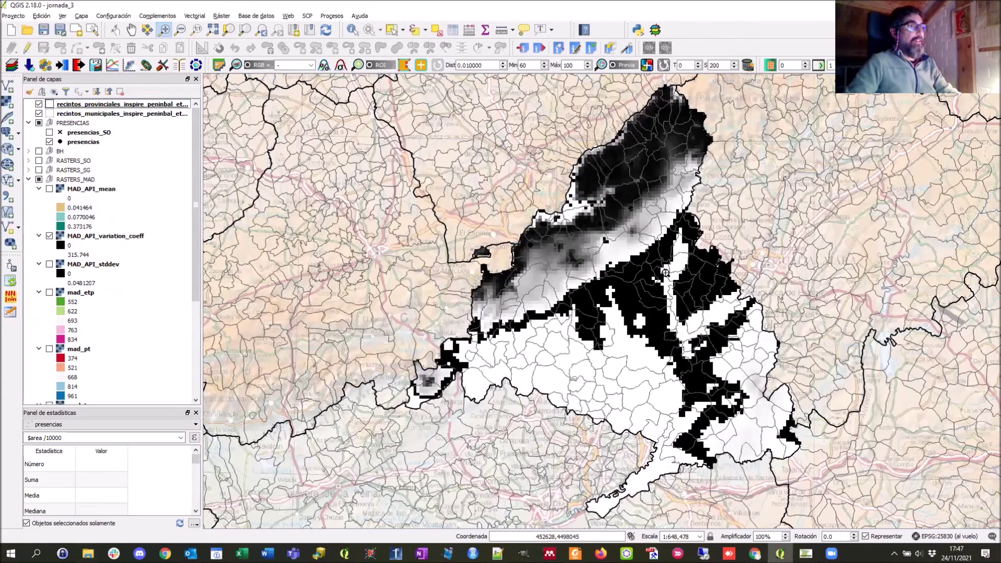
click(49, 236)
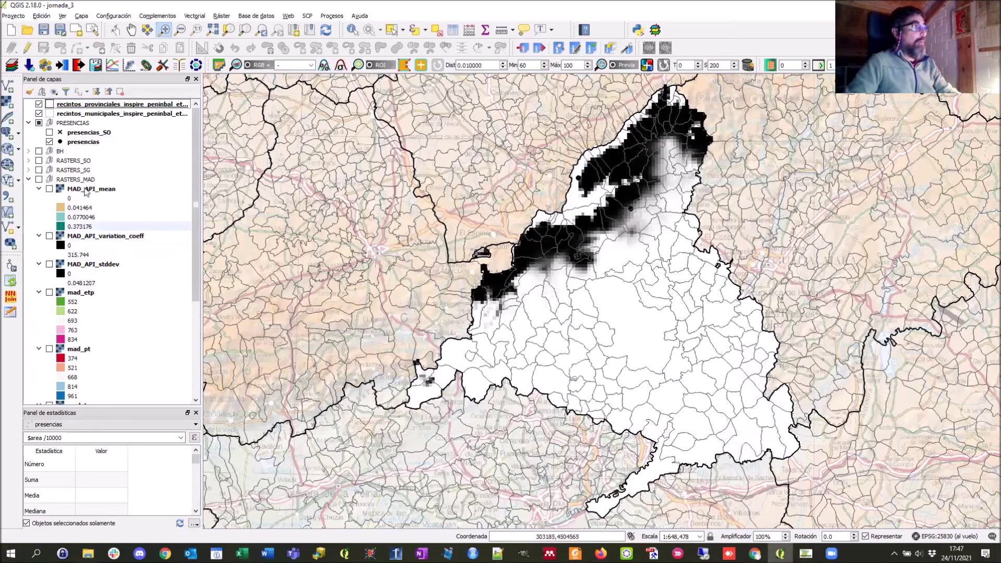
Step: Change the marker colour of the presencias layer to red and accept the styling
click(73, 142)
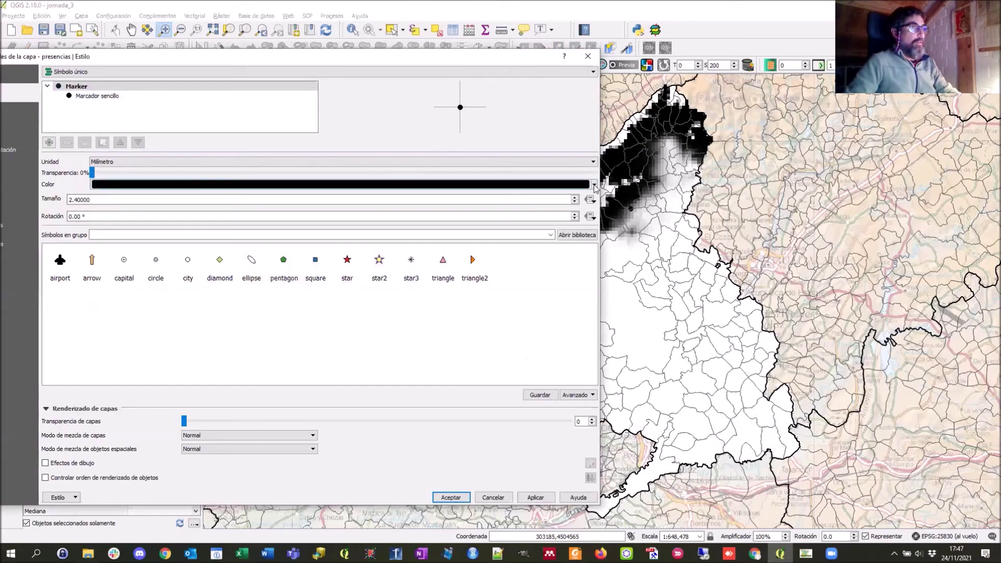
click(594, 185)
click(159, 244)
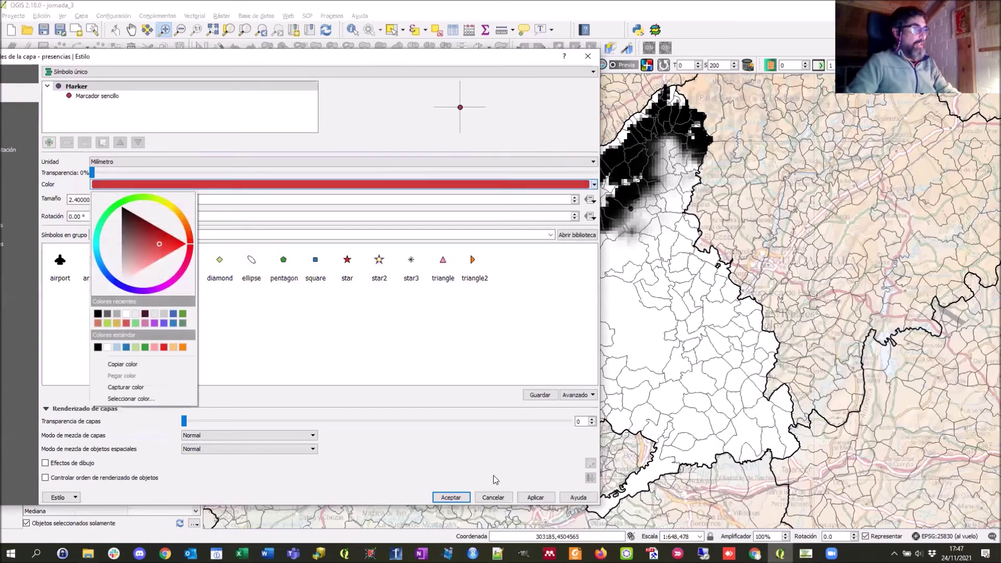
click(456, 495)
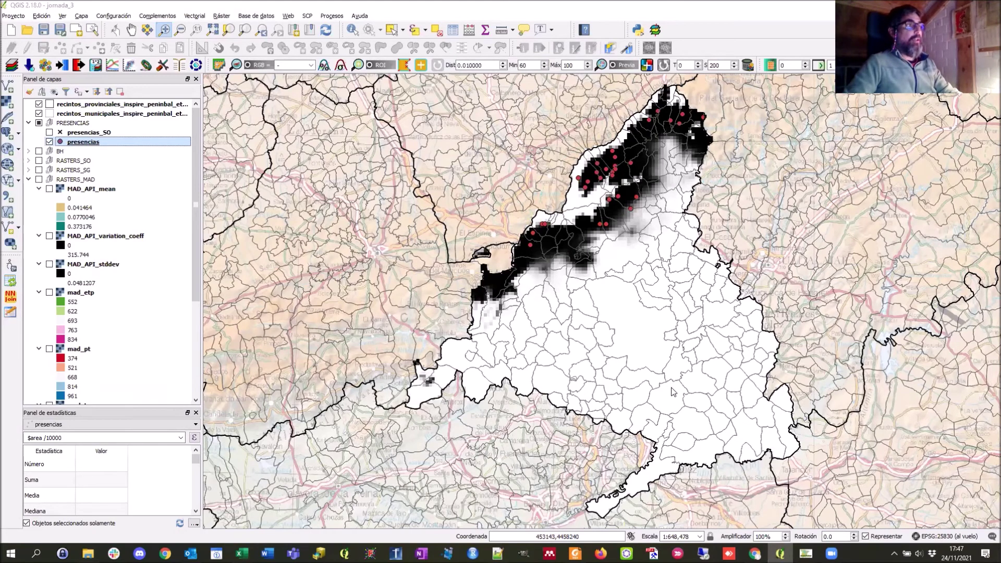
Step: Switch to the ModERFoRest application, open the MDES module and set the species to Quercus pyrenaica
key(alt+Tab)
key(alt+Tab)
key(alt+Tab)
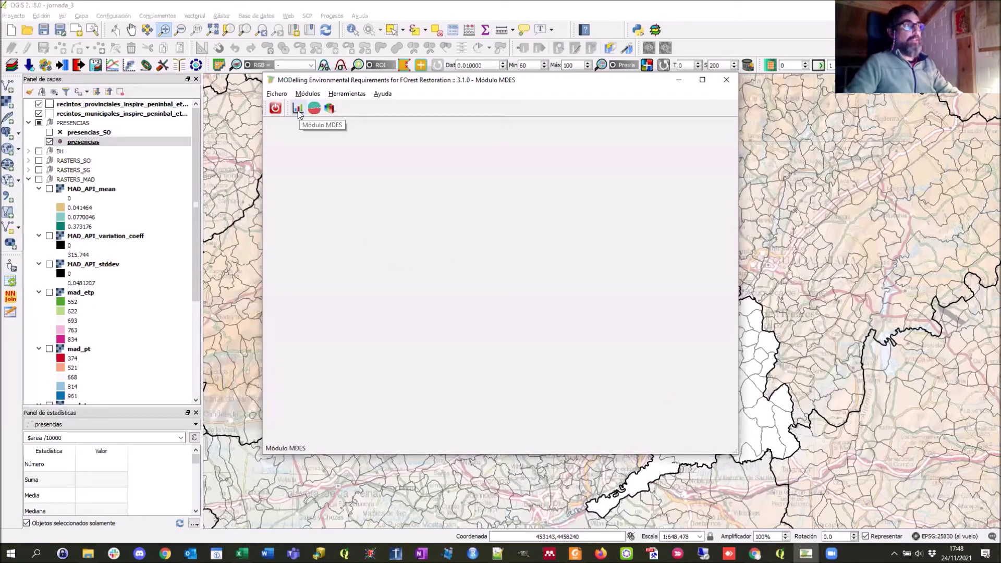
click(298, 111)
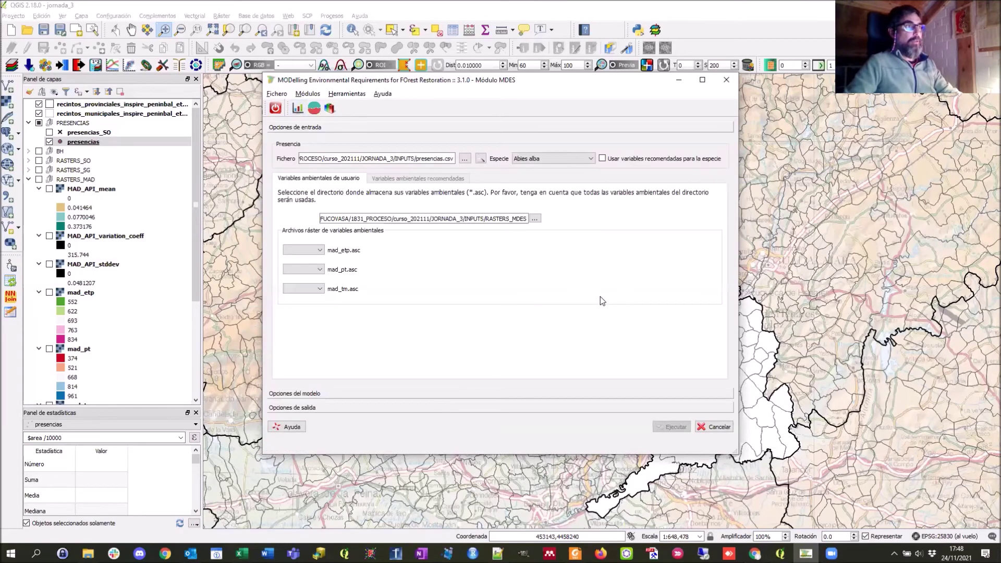
click(590, 158)
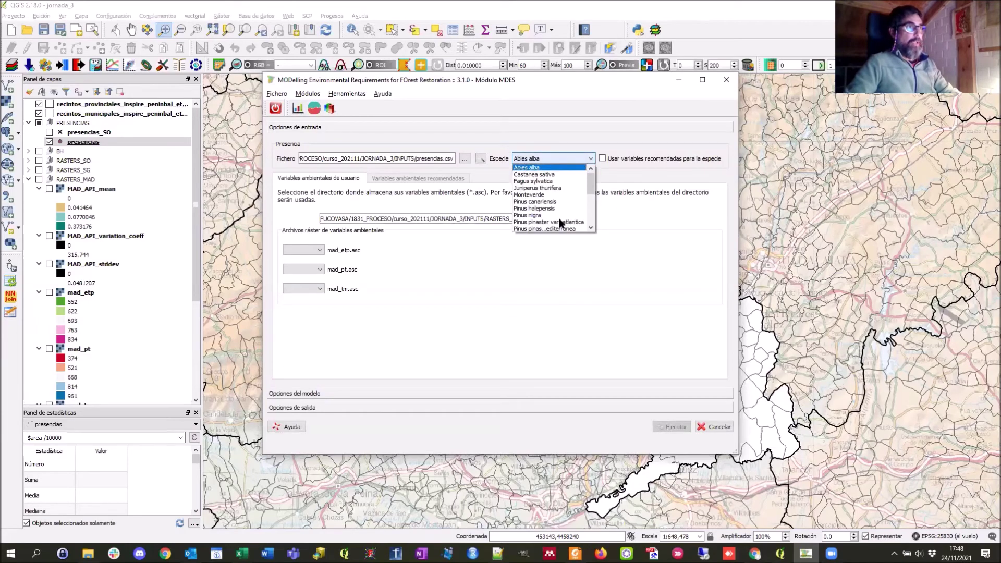
scroll(559, 223, down, 5)
click(554, 219)
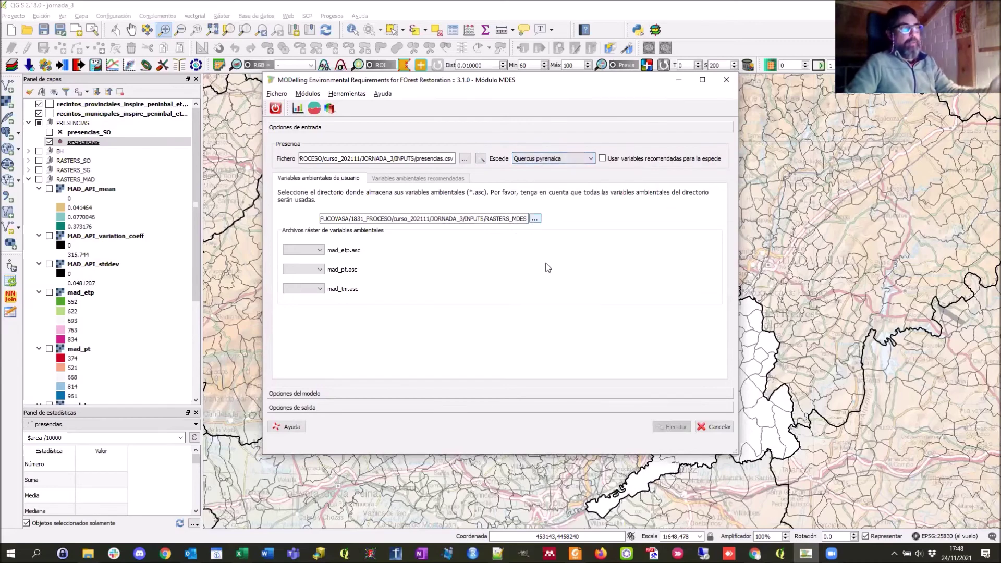
click(319, 251)
click(299, 321)
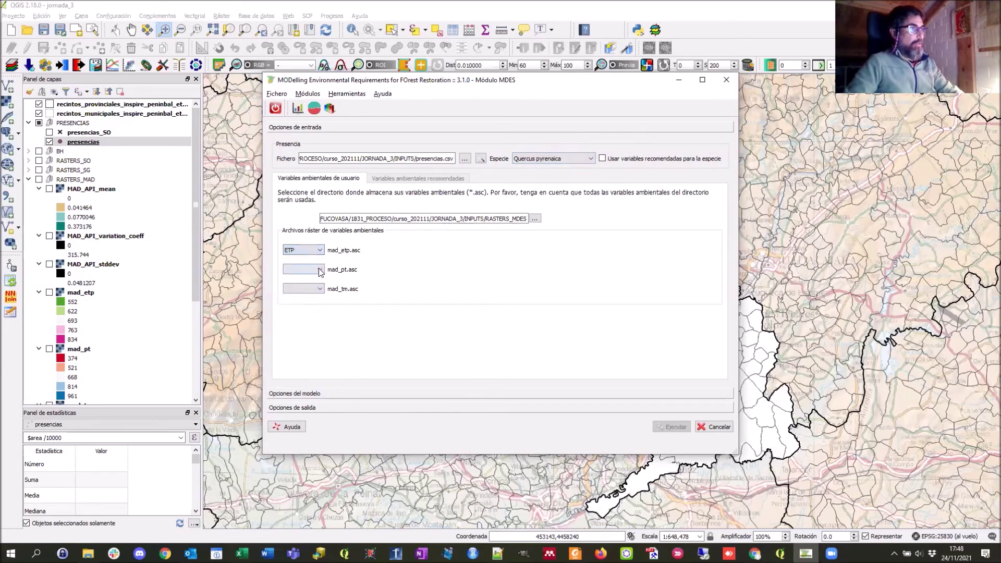
click(320, 270)
mouse_move(320, 287)
mouse_down()
mouse_move(322, 311)
mouse_move(321, 287)
mouse_up()
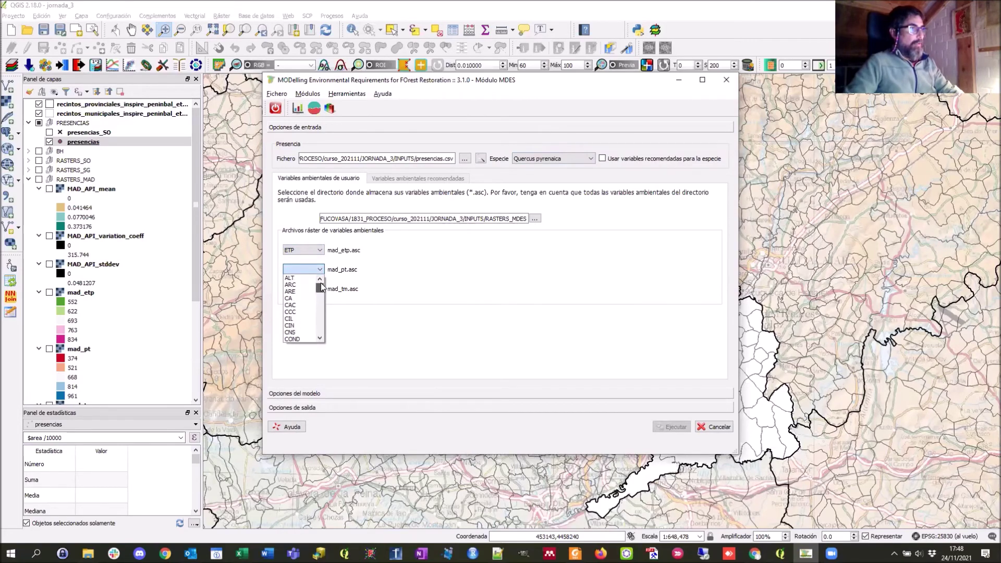
click(537, 219)
Step: Set the environmental variables directory to JORNADA_3/INPUTS/CC/RASTERS_SO
click(535, 219)
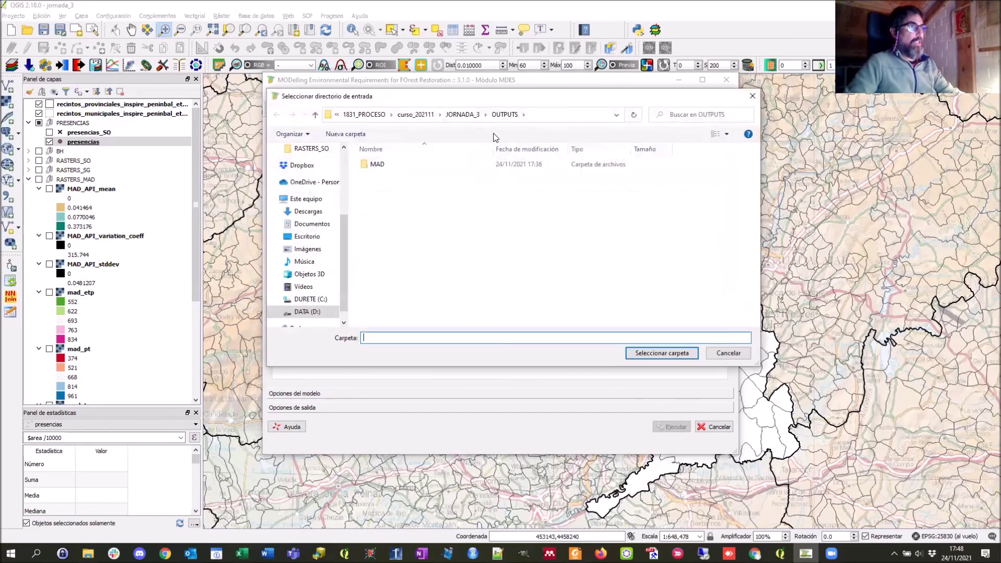
click(462, 114)
double_click(385, 177)
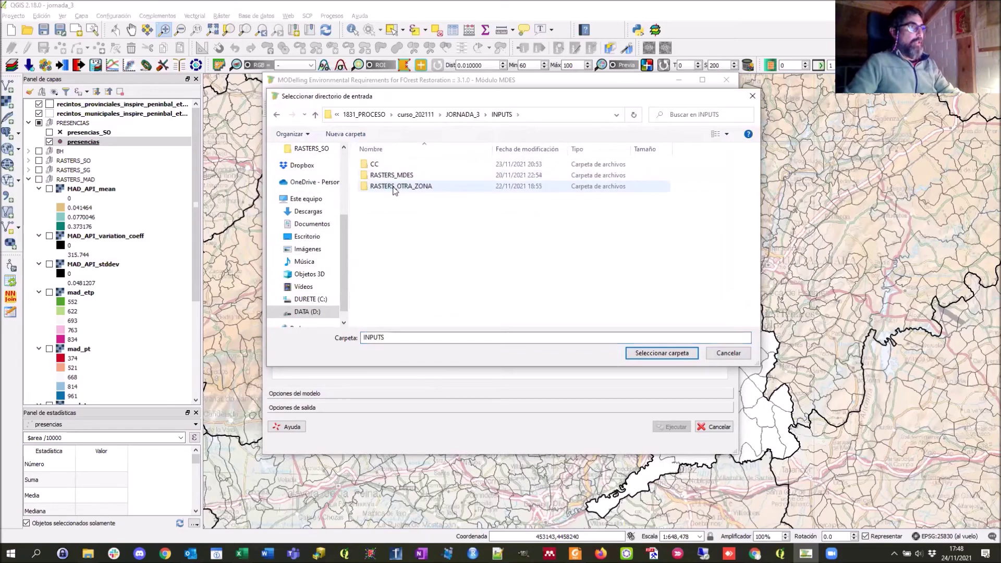
double_click(381, 164)
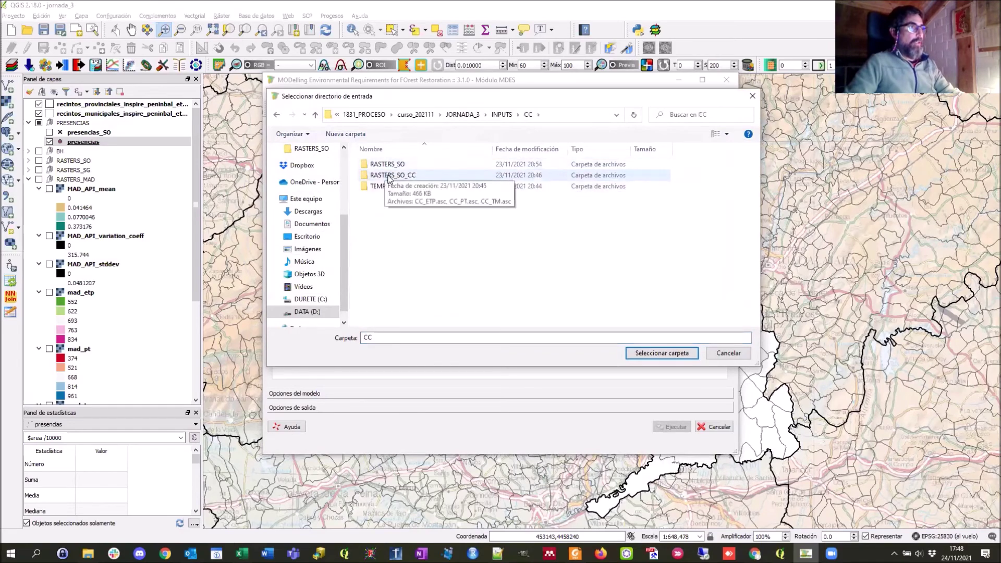
double_click(386, 165)
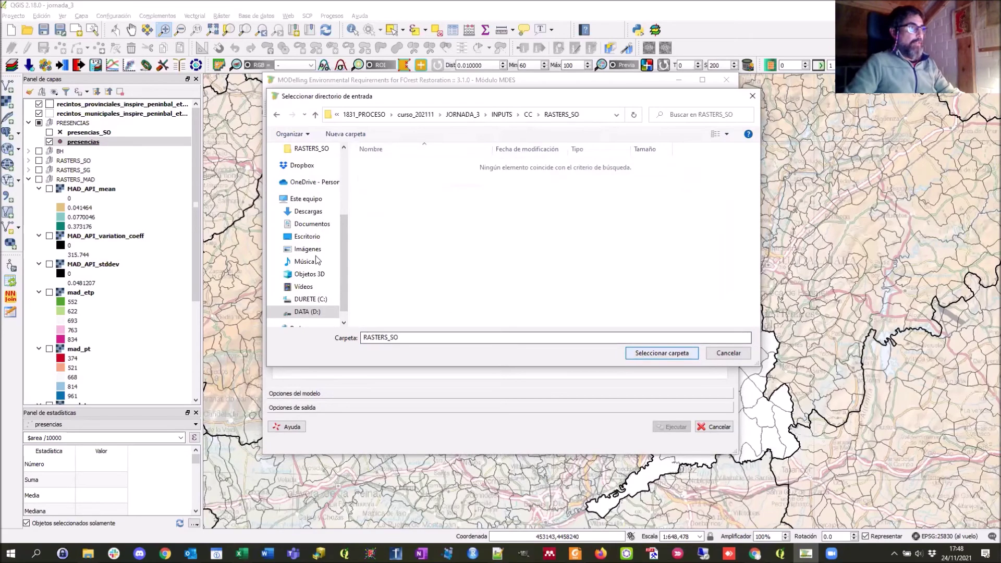
key(Escape)
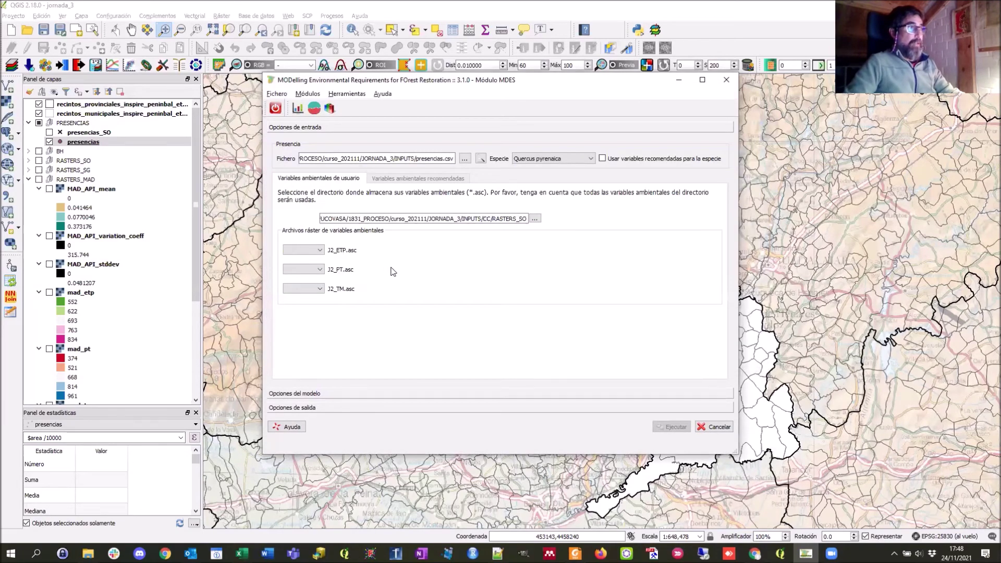
Step: Assign the variable ETP to J2_ETP.asc, PT to J2_PT.asc and TM to J2_TM.asc
click(320, 251)
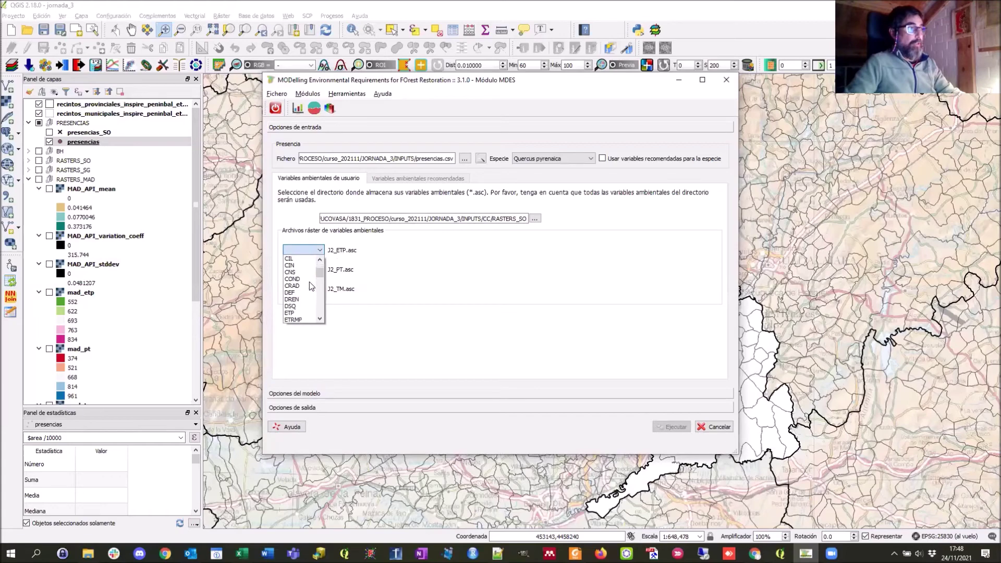
scroll(311, 286, down, 3)
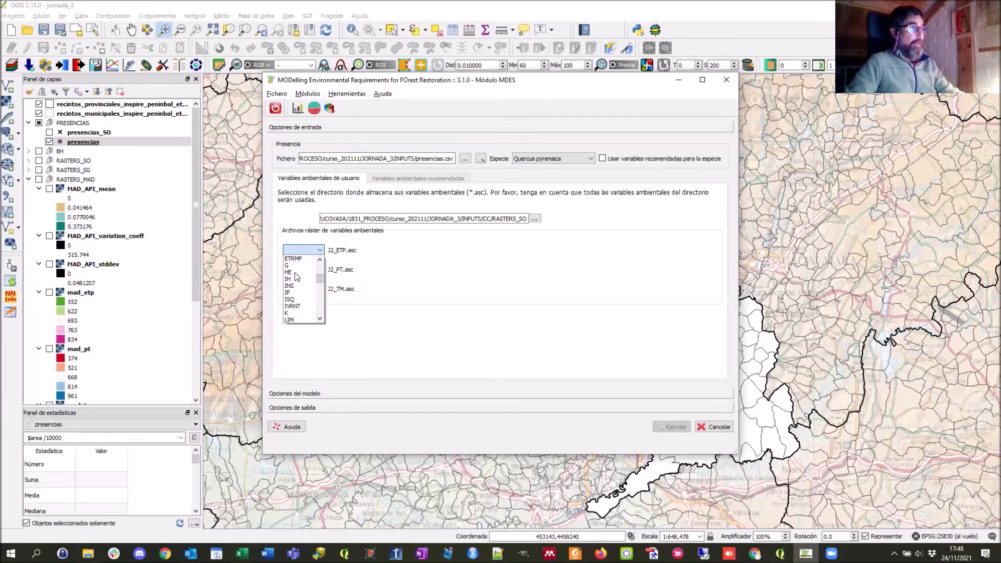
scroll(309, 281, up, 1)
click(313, 272)
click(321, 269)
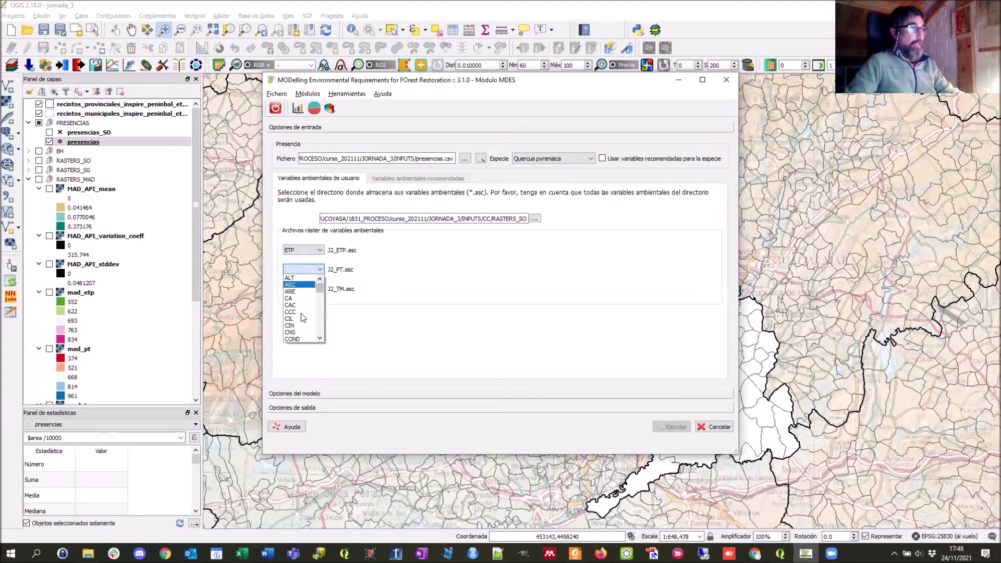
scroll(302, 324, down, 5)
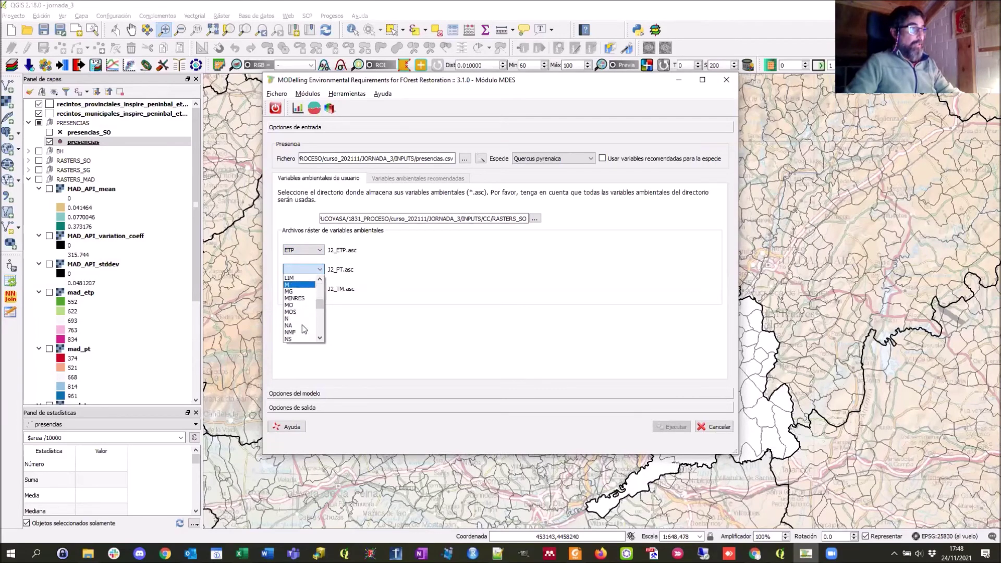
scroll(298, 324, down, 2)
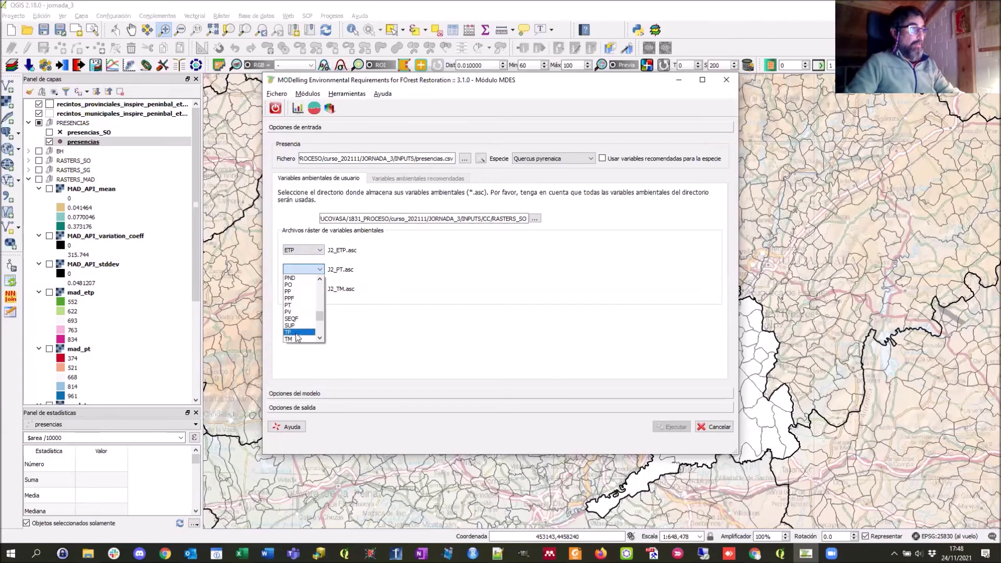
click(309, 303)
click(319, 288)
scroll(305, 324, up, 1)
click(306, 311)
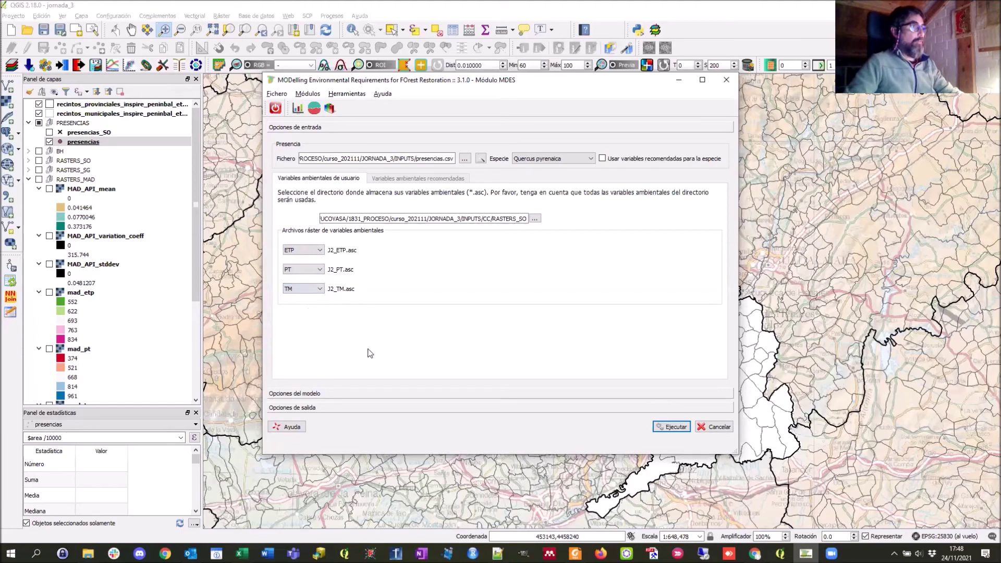
Step: Set the prediction area to Otra, using J2_ETP.asc, J2_PT.asc and J2_TM.asc from RASTERS_SO for ETP, PT and TM
click(345, 392)
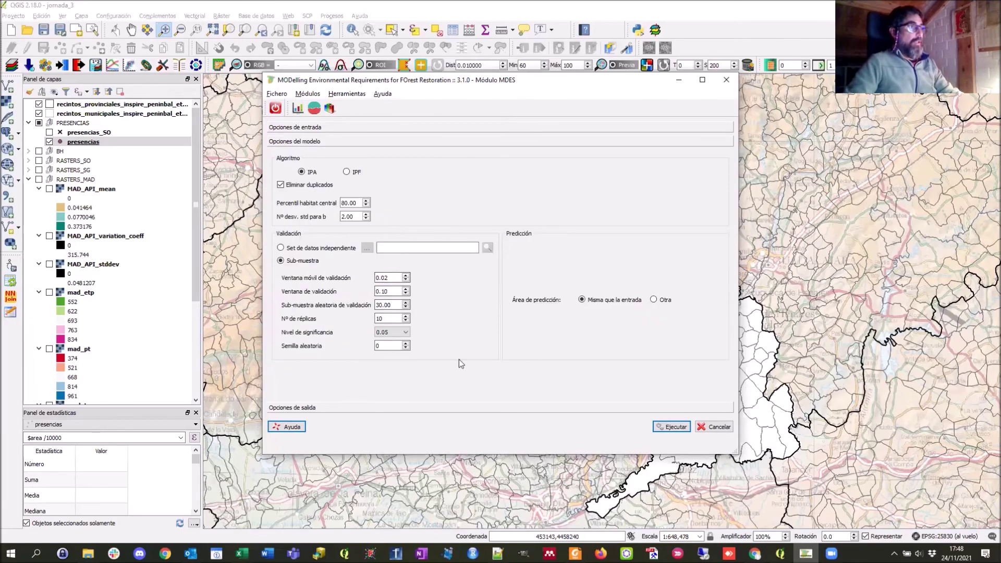
click(653, 300)
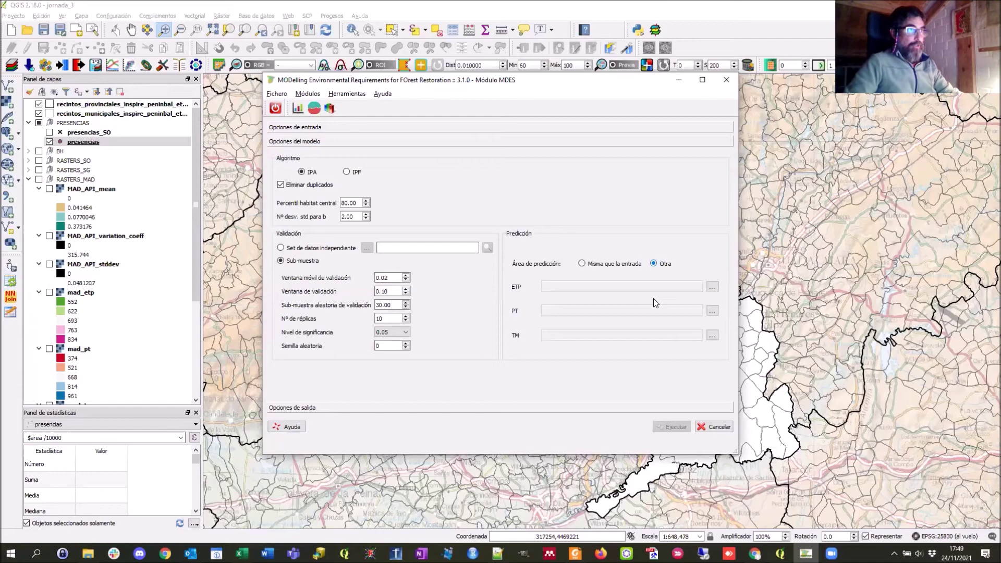
click(712, 287)
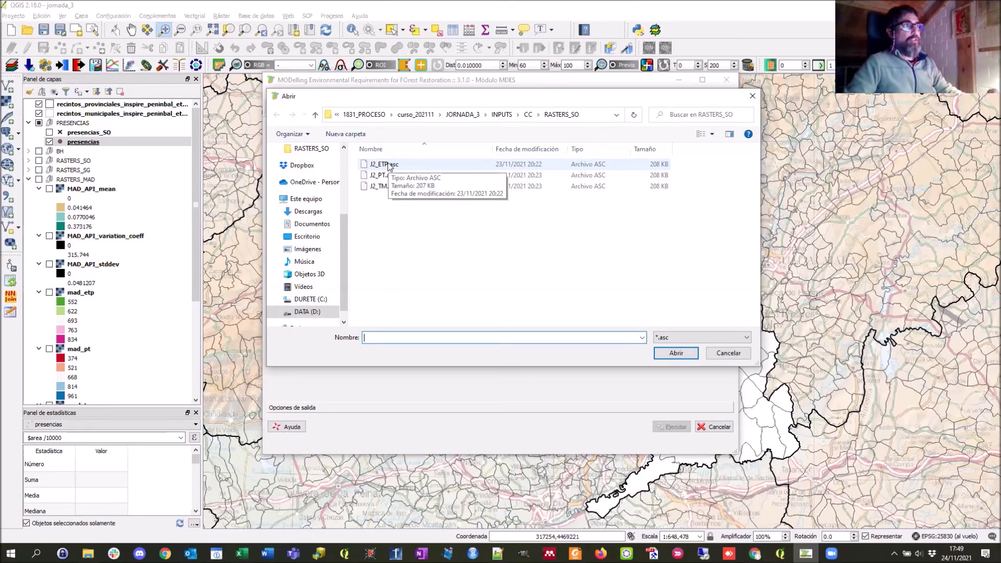
click(389, 166)
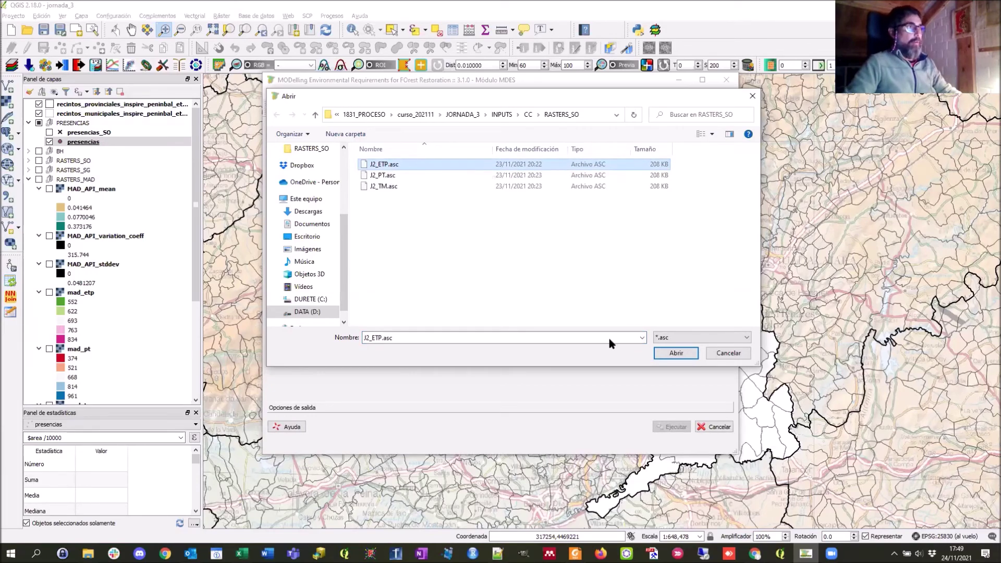
click(677, 354)
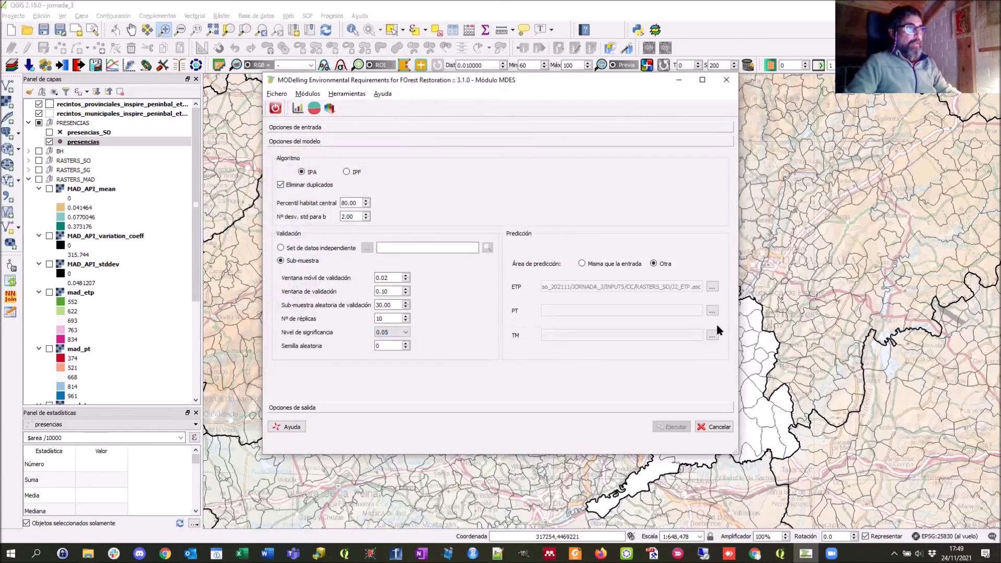
click(712, 312)
click(386, 175)
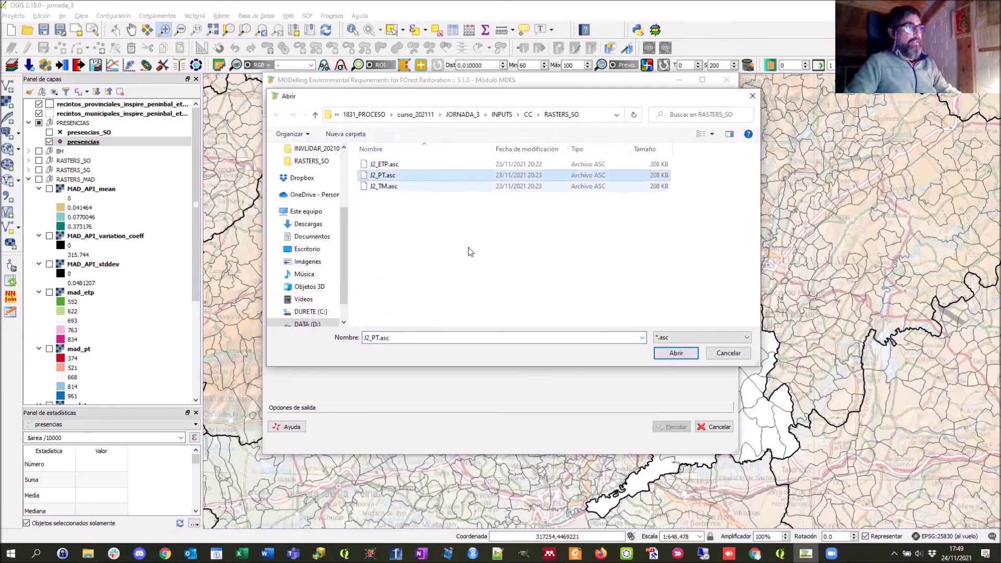
click(676, 353)
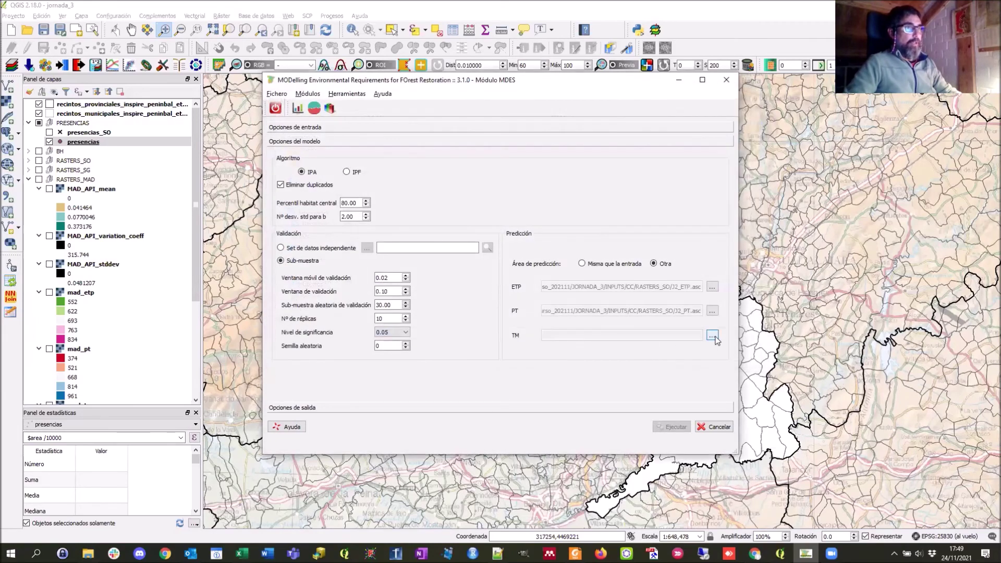
click(712, 335)
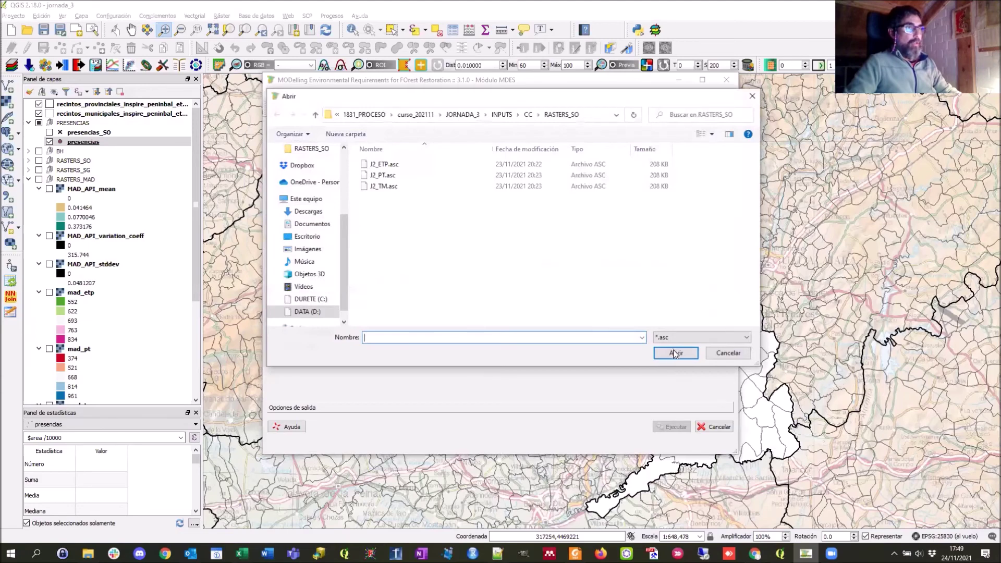
click(659, 186)
click(676, 353)
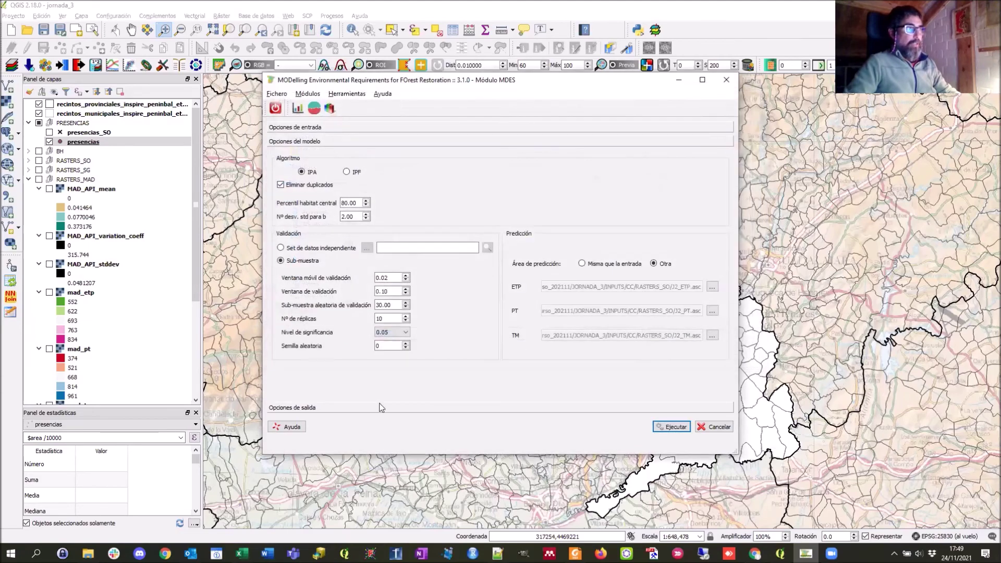
Step: Name the output folder SO_CC and try to run the MDES model
click(302, 408)
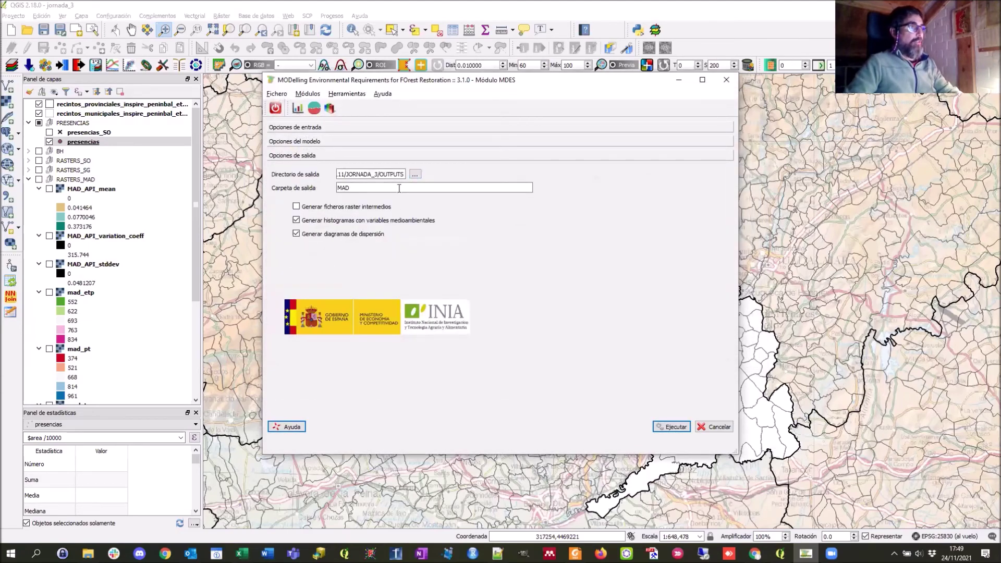
double_click(342, 187)
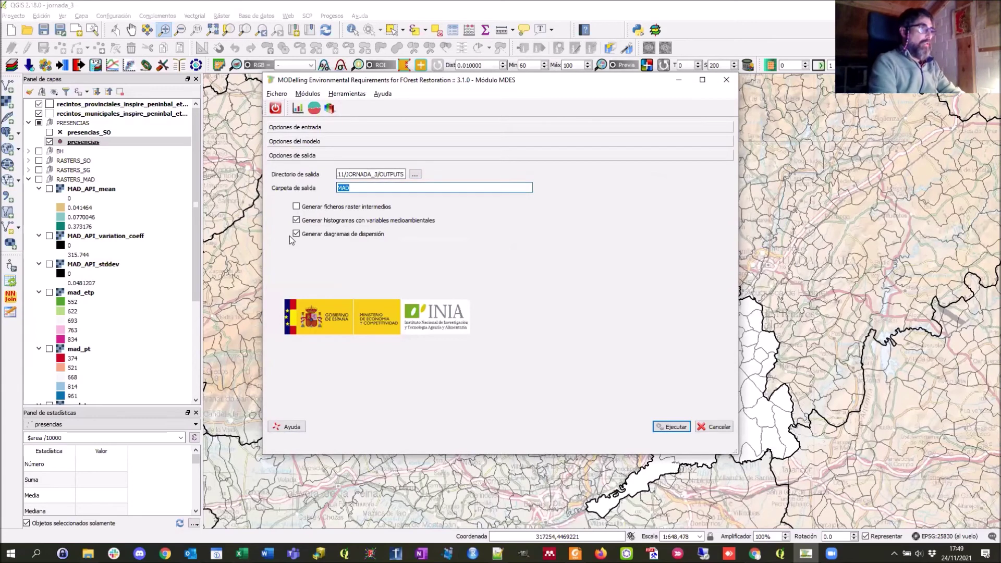
text(SO_CC)
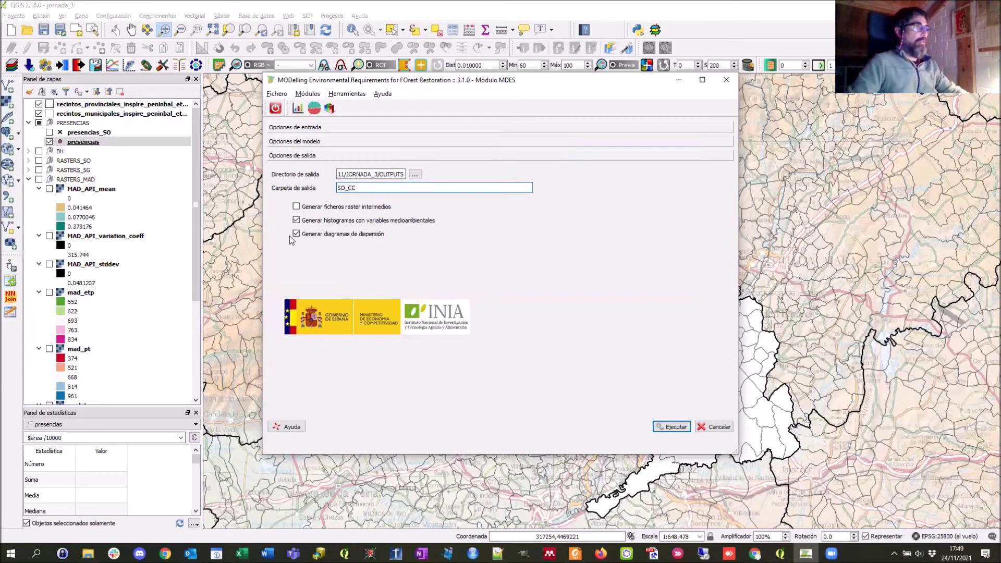
click(676, 427)
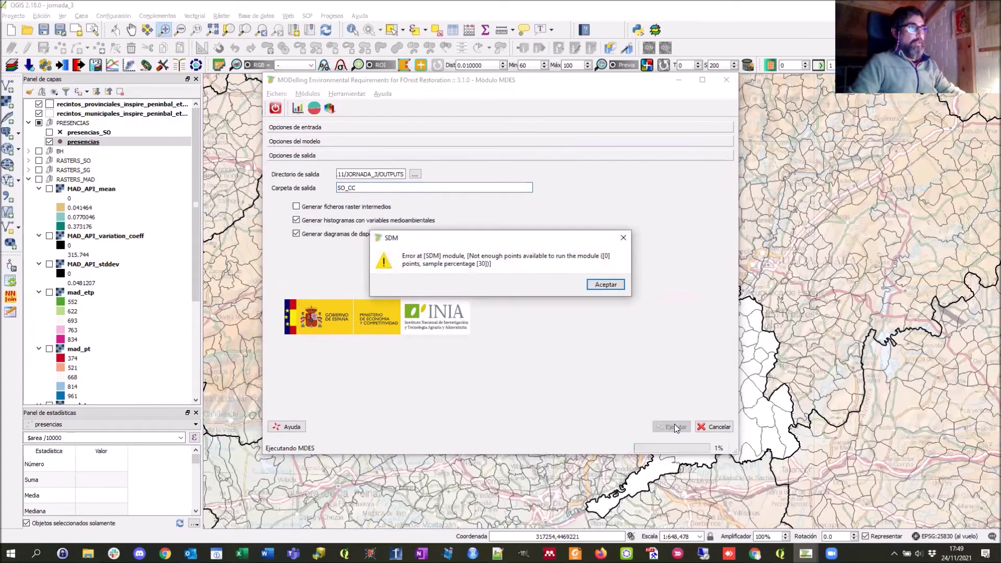
click(606, 285)
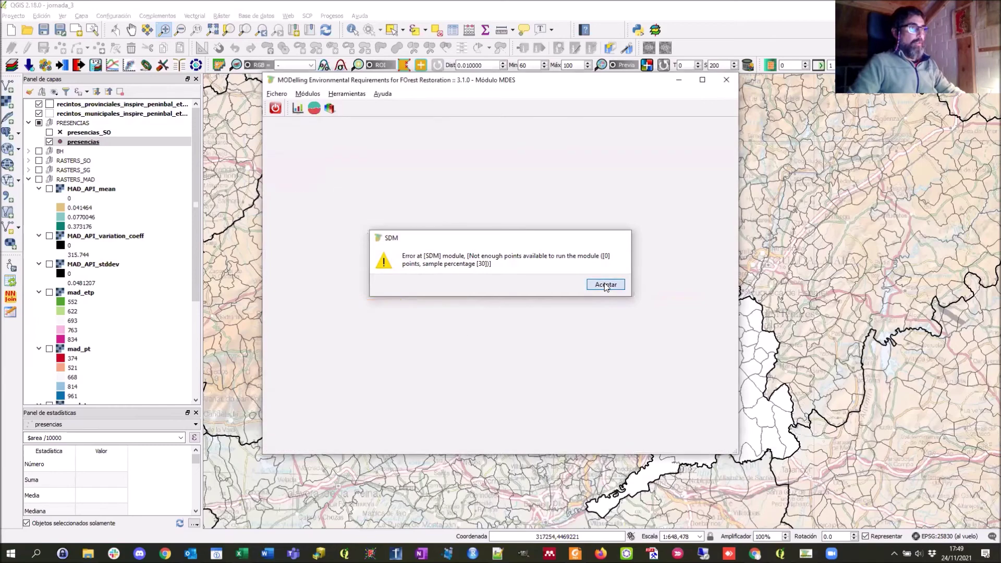
Step: Reopen the MDES module and inspect the points in the presencias.csv presence file
click(297, 108)
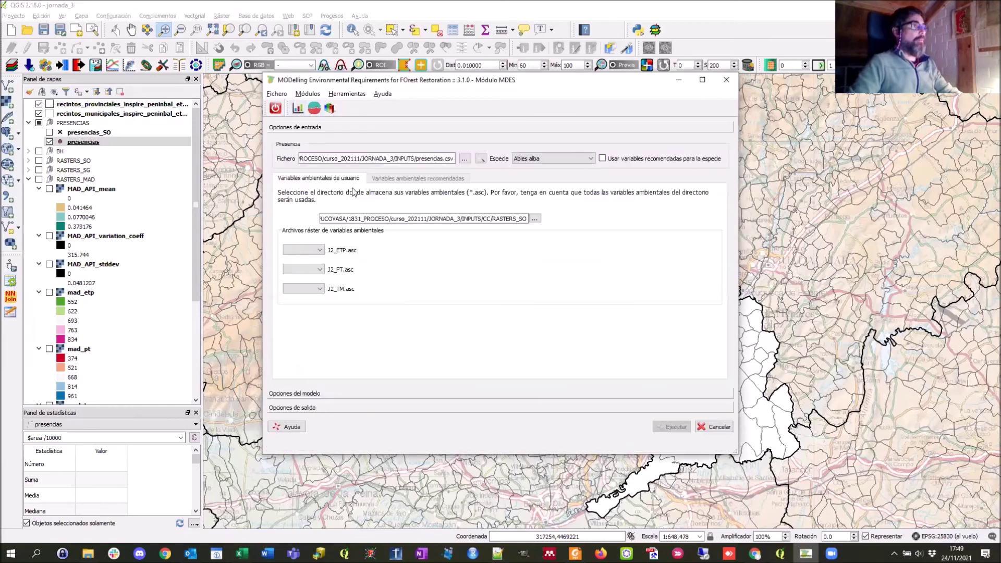
click(481, 158)
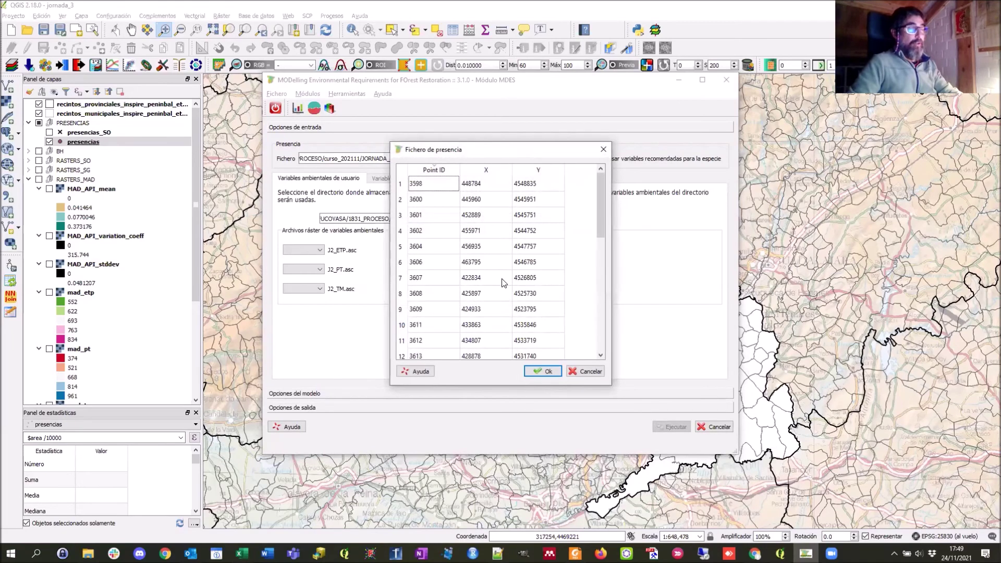
click(589, 371)
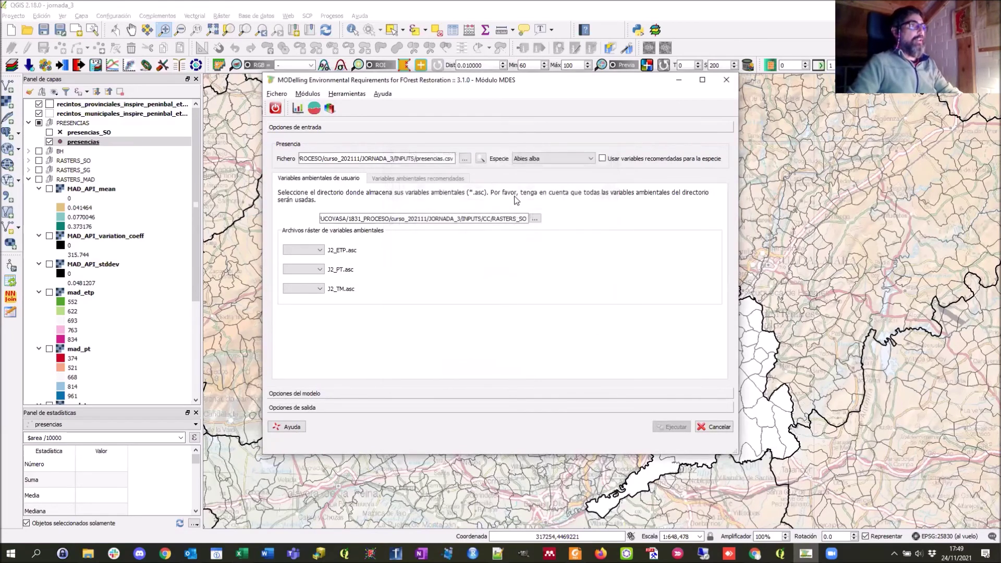
Step: Load JORNADA_3/INPUTS/presencias_SO.csv as the presence file and set the species to Quercus pyrenaica
click(464, 159)
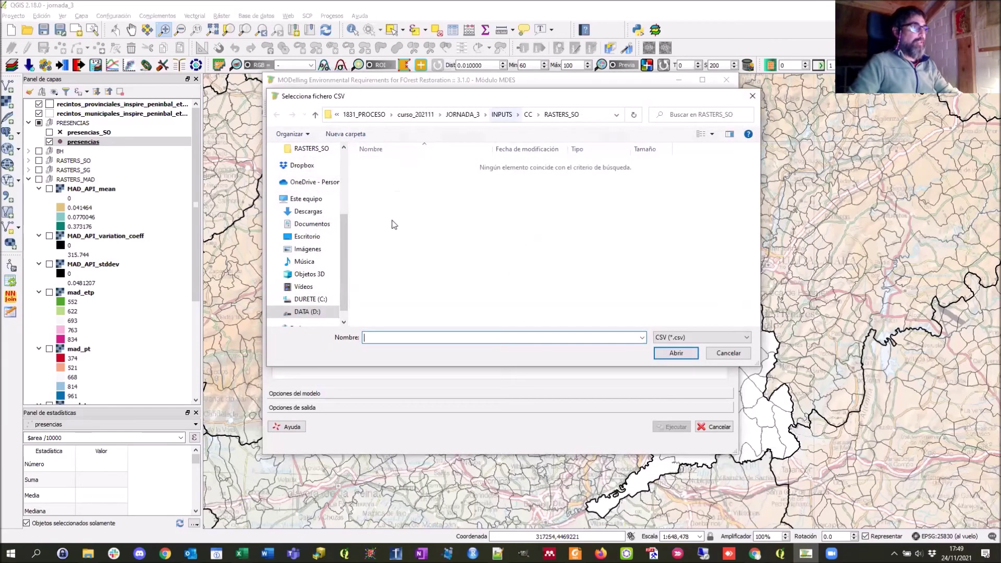
click(674, 354)
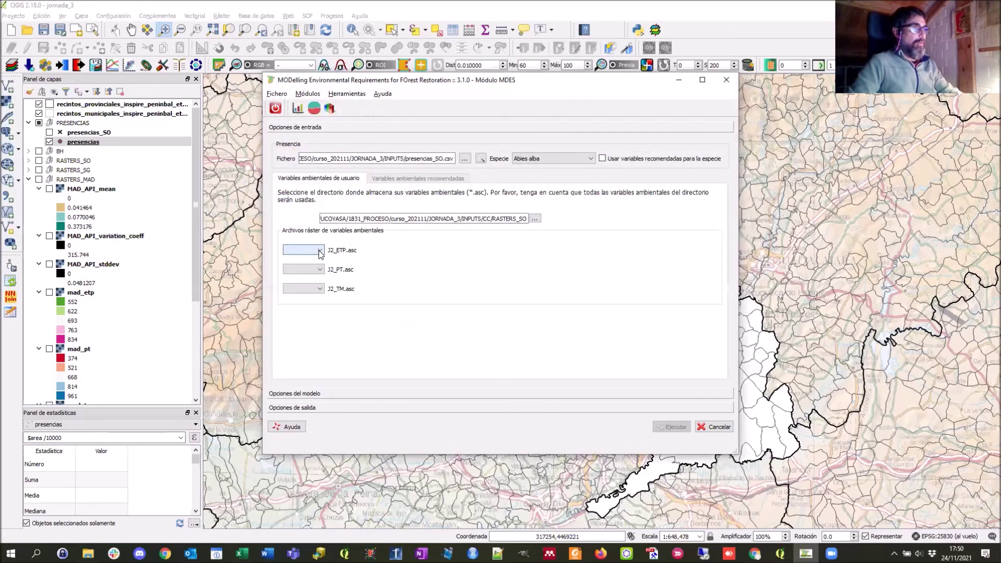
click(540, 159)
scroll(552, 208, down, 3)
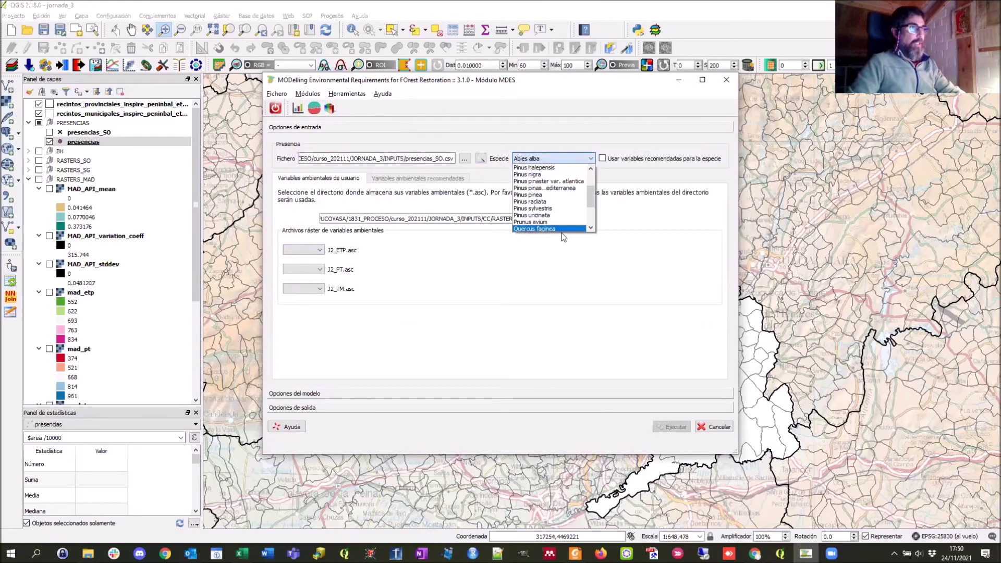
click(556, 228)
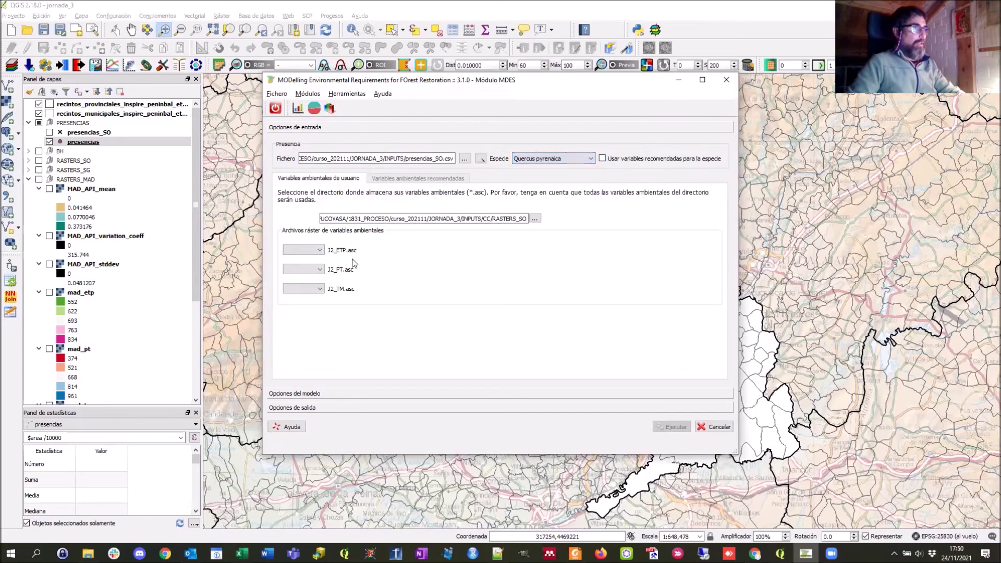
Step: Assign the environmental variables ETP, PT and TM to the rasters J2_ETP.asc, J2_PT.asc and J2_TM.asc
click(319, 250)
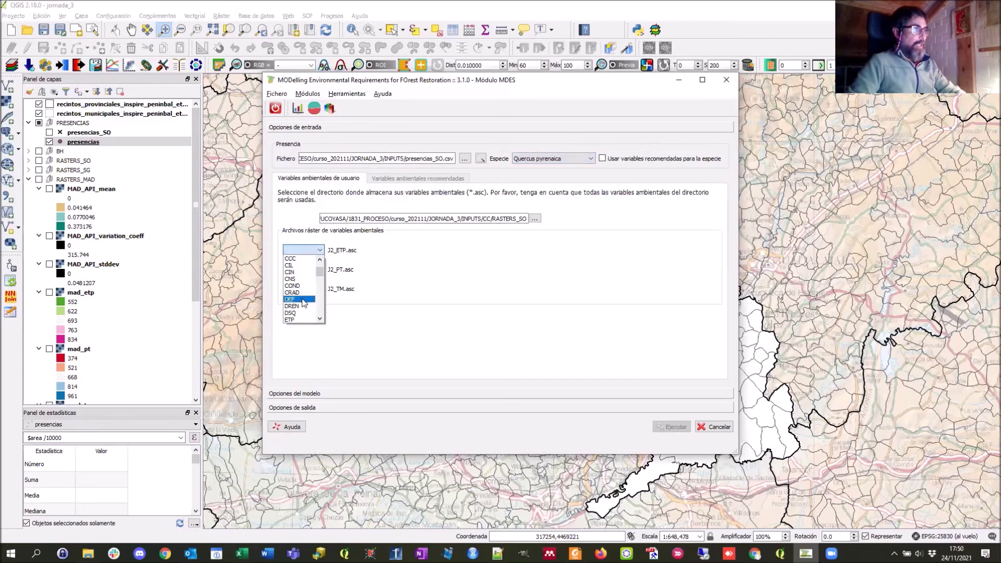
click(297, 319)
click(315, 269)
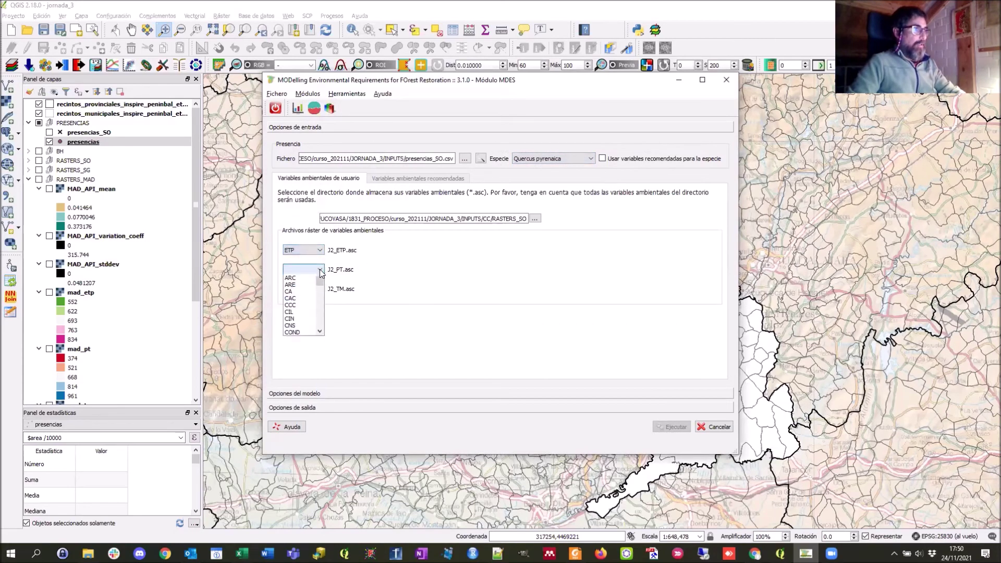
drag(321, 288, 320, 310)
scroll(302, 324, down, 3)
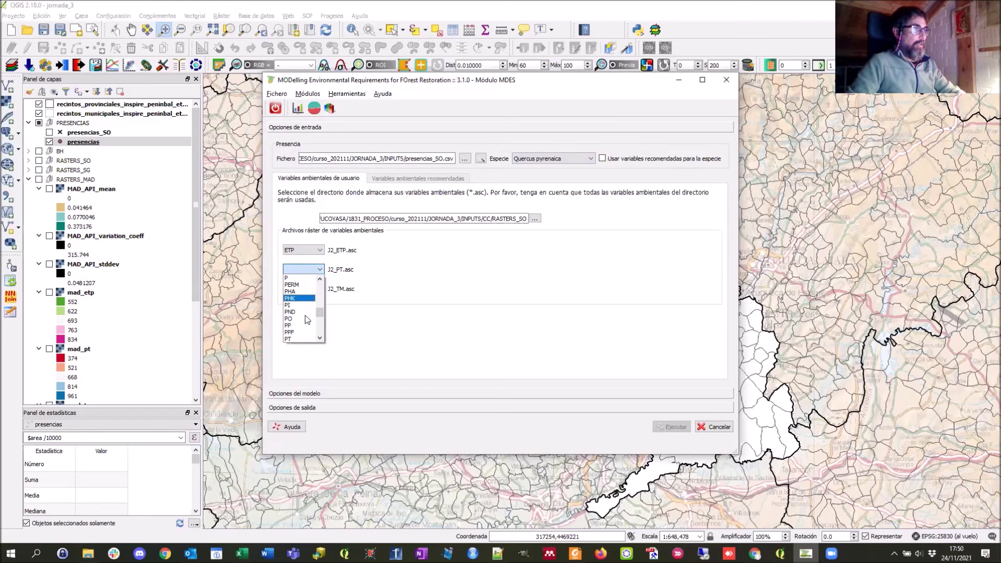
click(305, 323)
click(318, 288)
drag(318, 309, 321, 339)
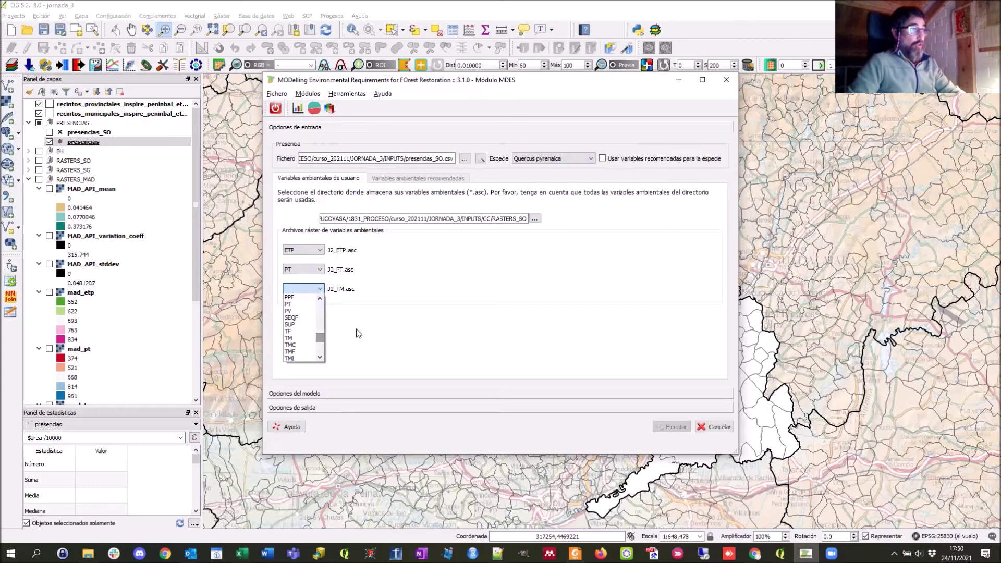
key(Return)
Step: Set the prediction area to Otra, using CC_ETP.asc, CC_PT.asc and CC_TM.asc from RASTERS_SO_CC for ETP, PT and TM
click(446, 393)
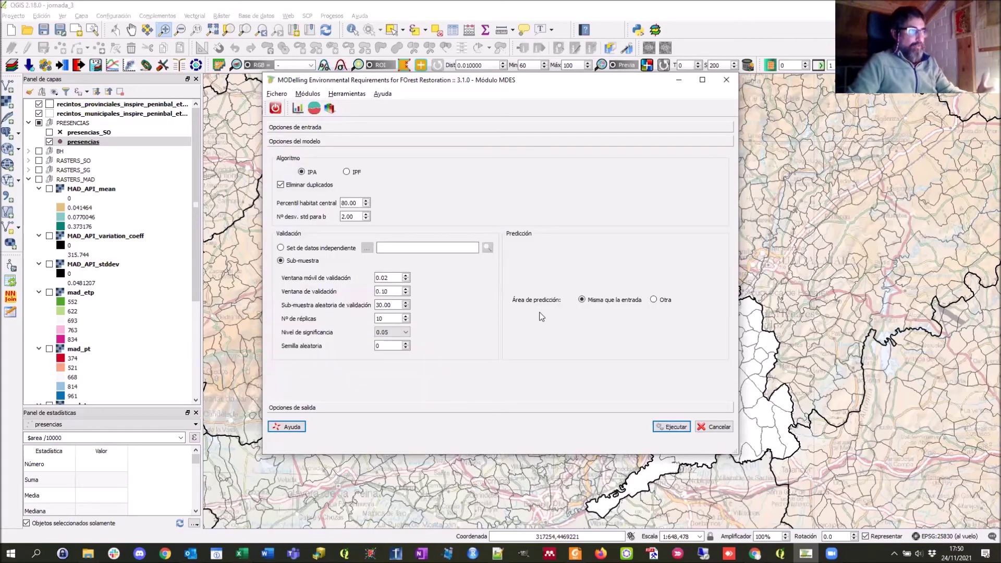
click(653, 300)
click(709, 287)
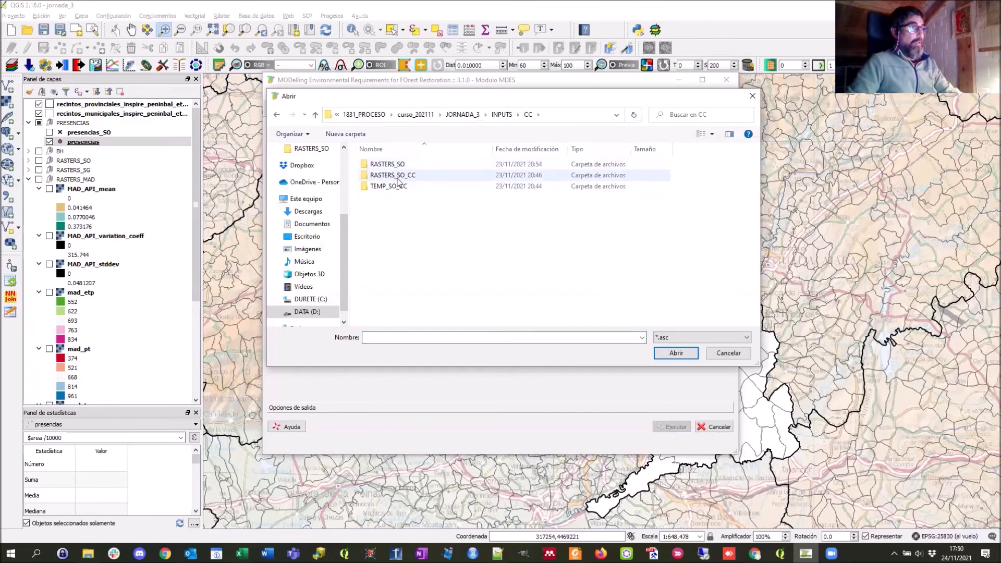
double_click(397, 176)
click(391, 165)
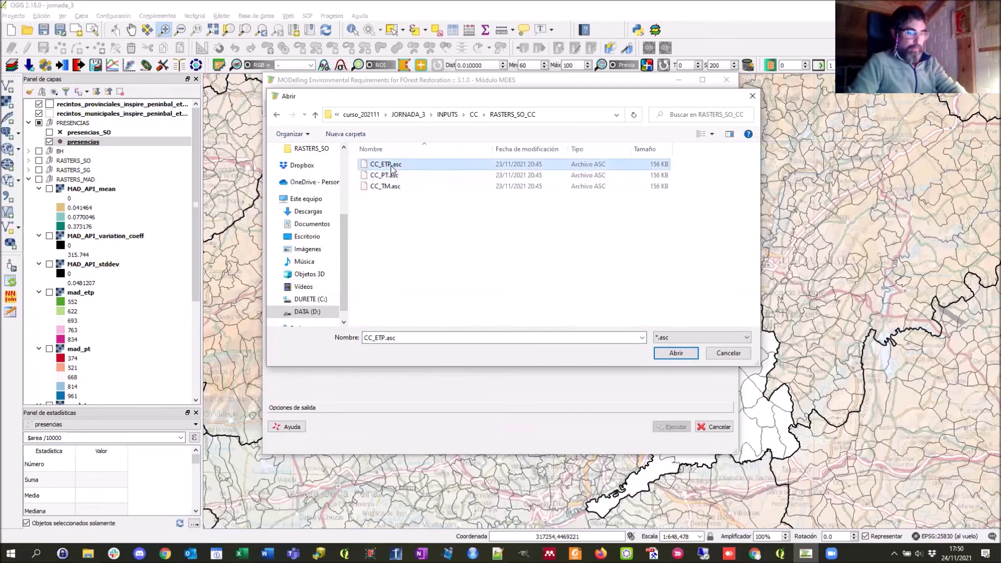
click(672, 356)
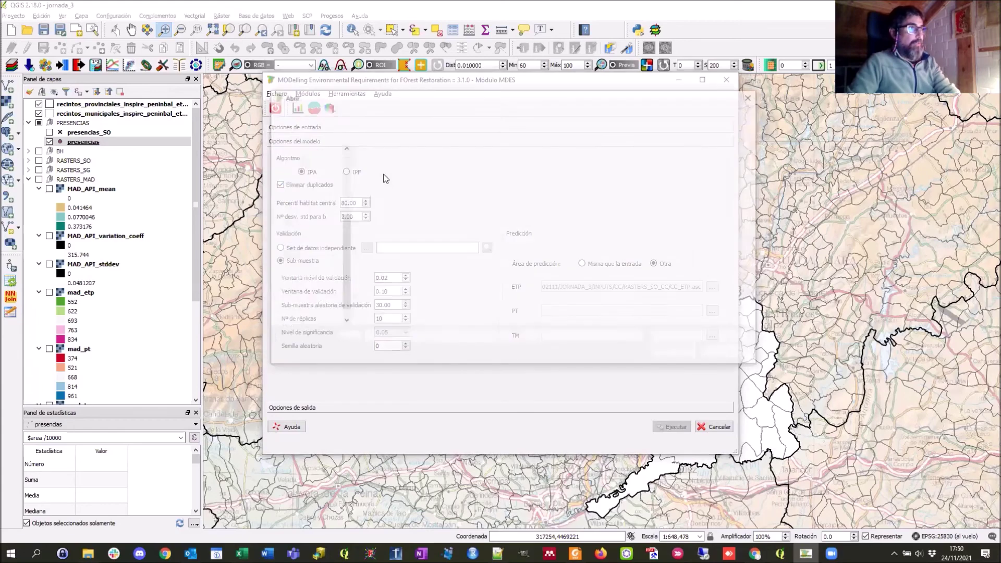
click(391, 176)
click(669, 349)
click(712, 335)
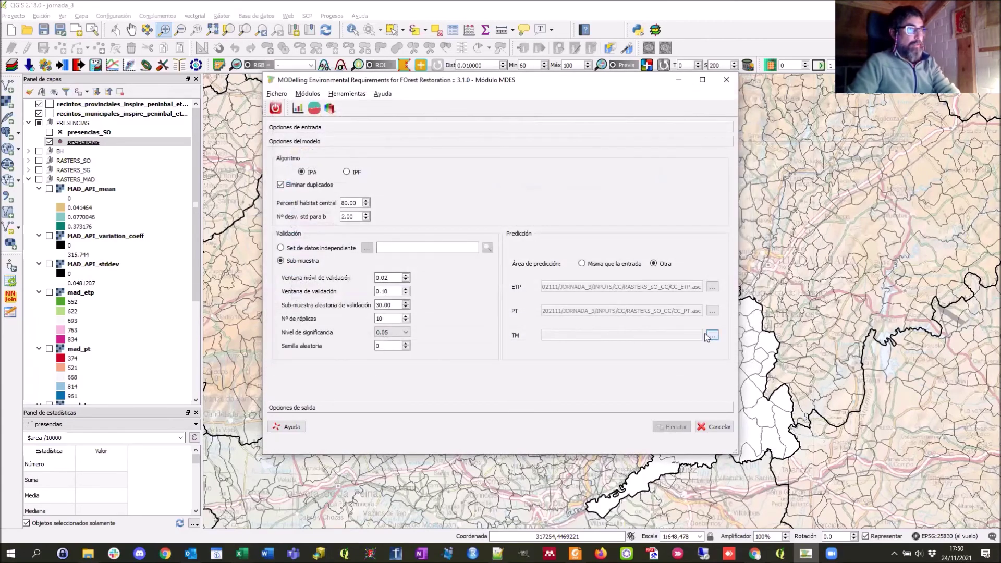
click(385, 186)
key(Return)
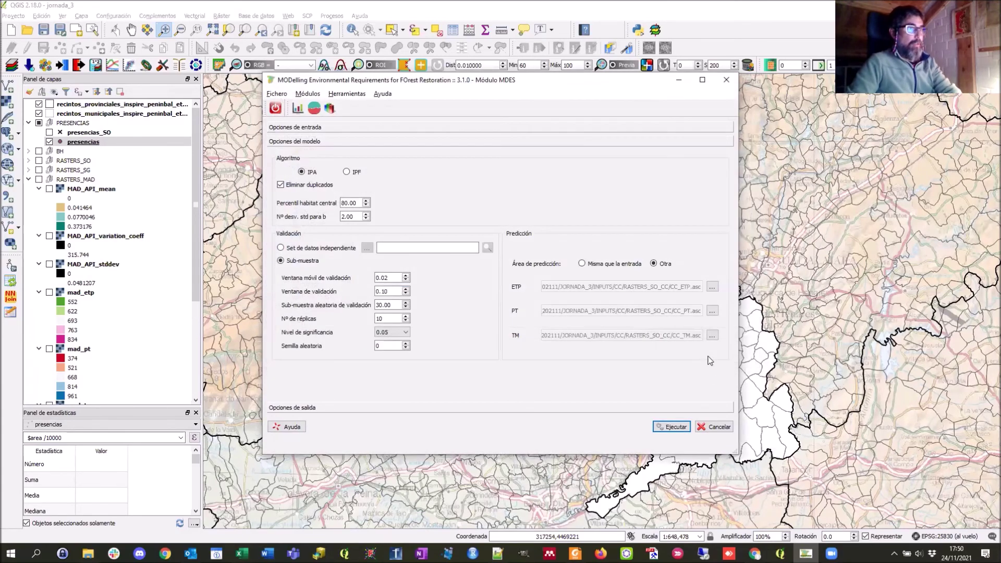
Step: Check the output options and run the MDES model with SO_CC as the output folder
click(342, 402)
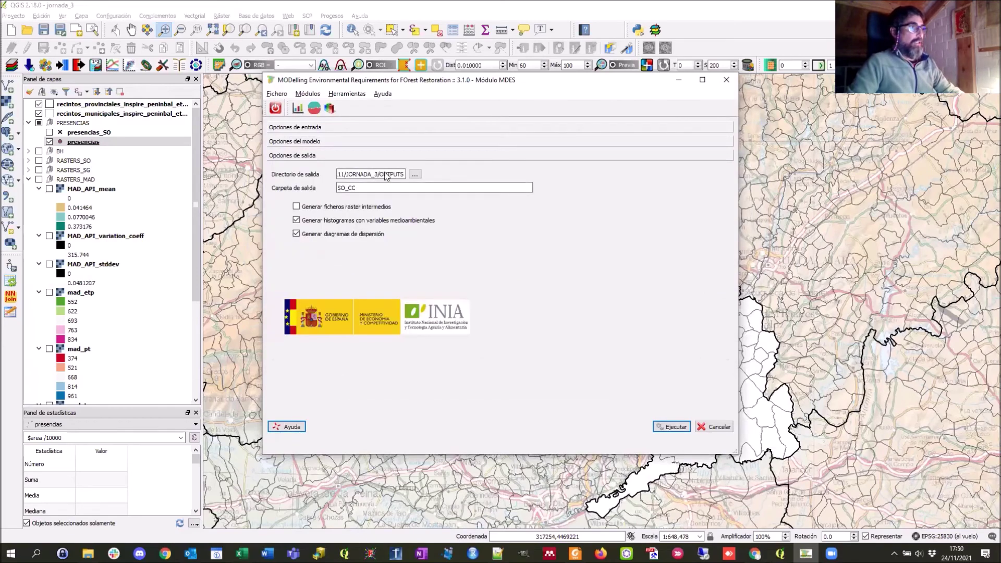
click(678, 427)
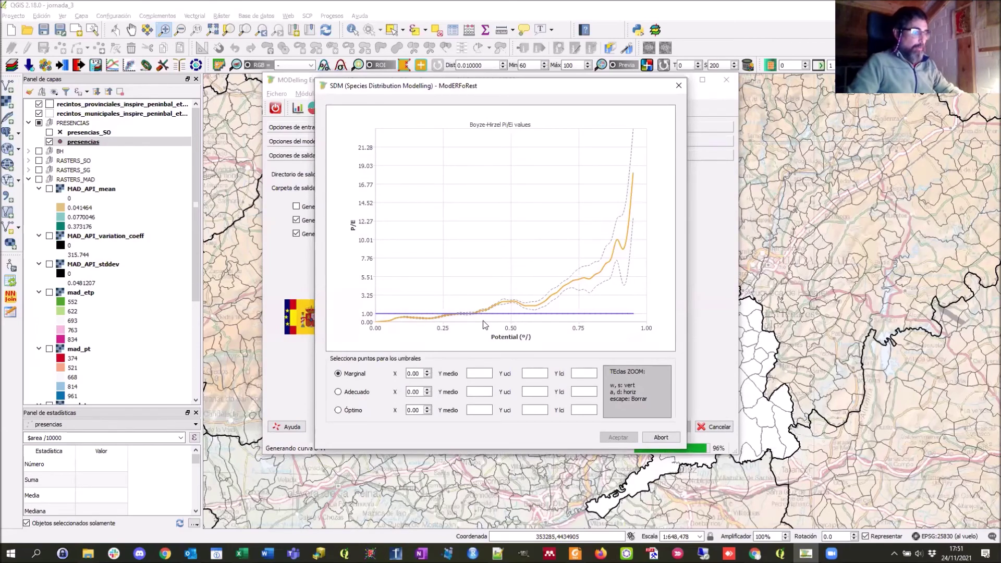
Step: Stretch the P/E curve vertically and place the Marginal threshold on it at X 0.37
key(w)
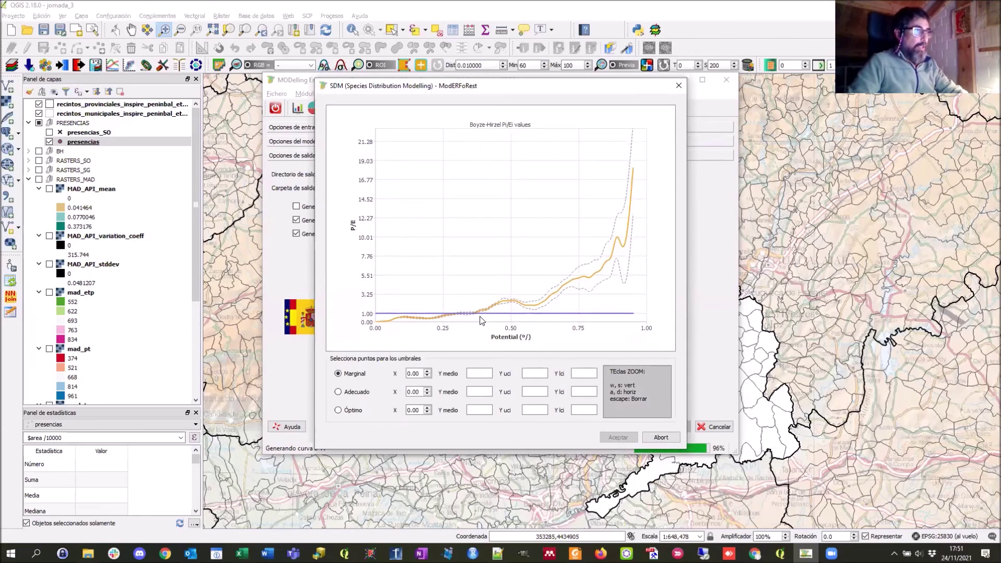
key(w)
key(w)
key(w)
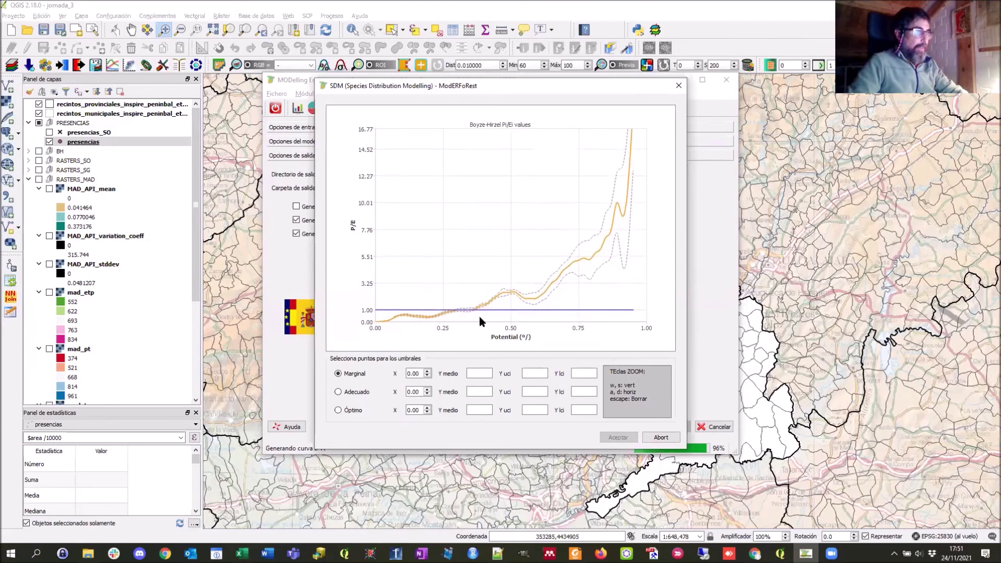
key(w)
key(w)
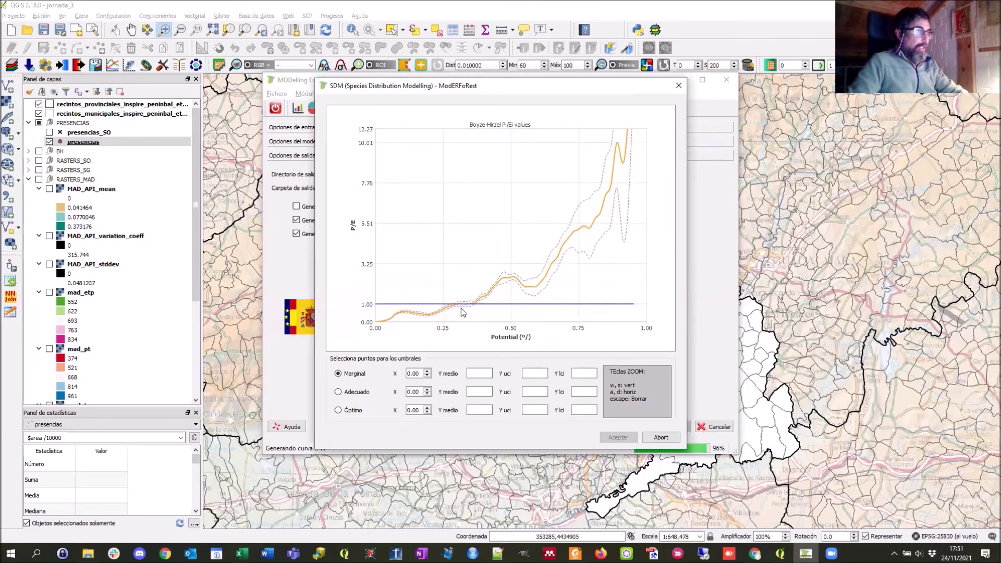
click(475, 303)
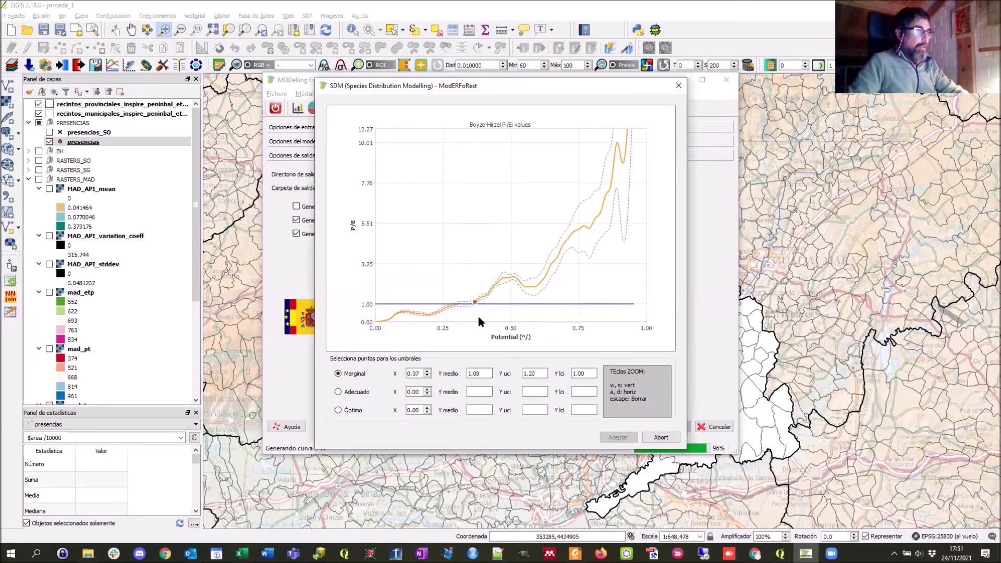
Step: Place the Adecuado threshold at X 0.51 and the Óptimo threshold at X 0.64, then accept them to complete the model
click(350, 391)
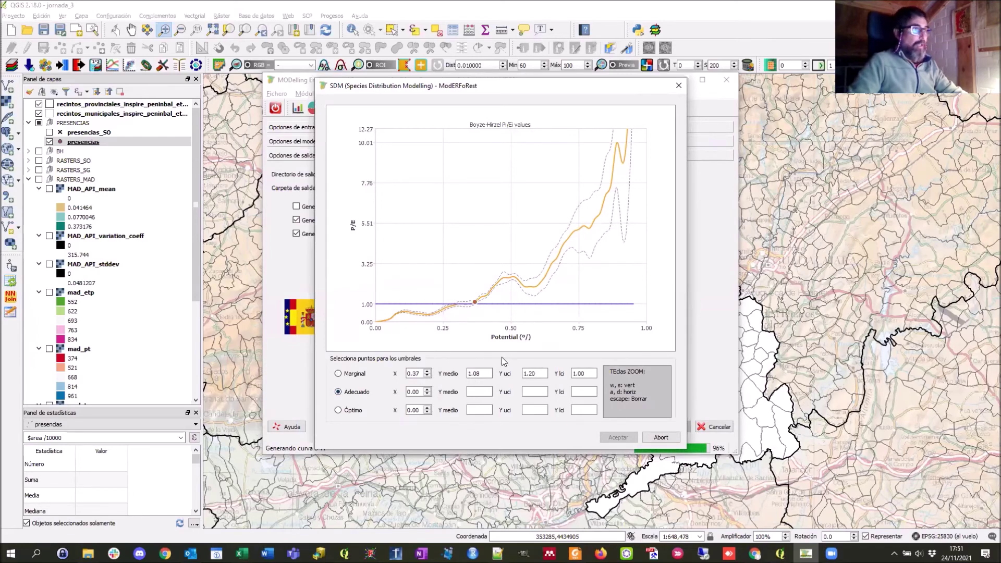
click(514, 278)
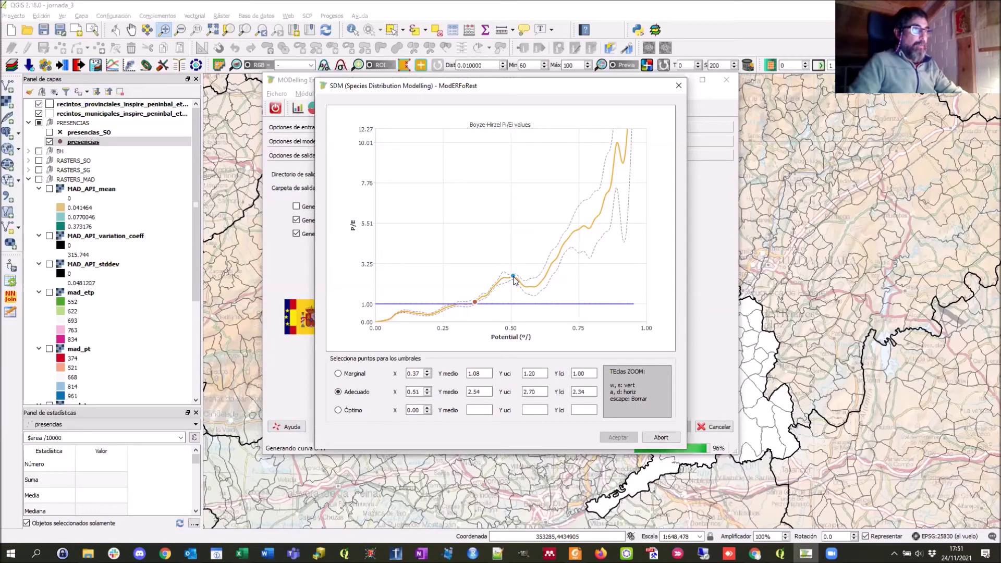
click(347, 411)
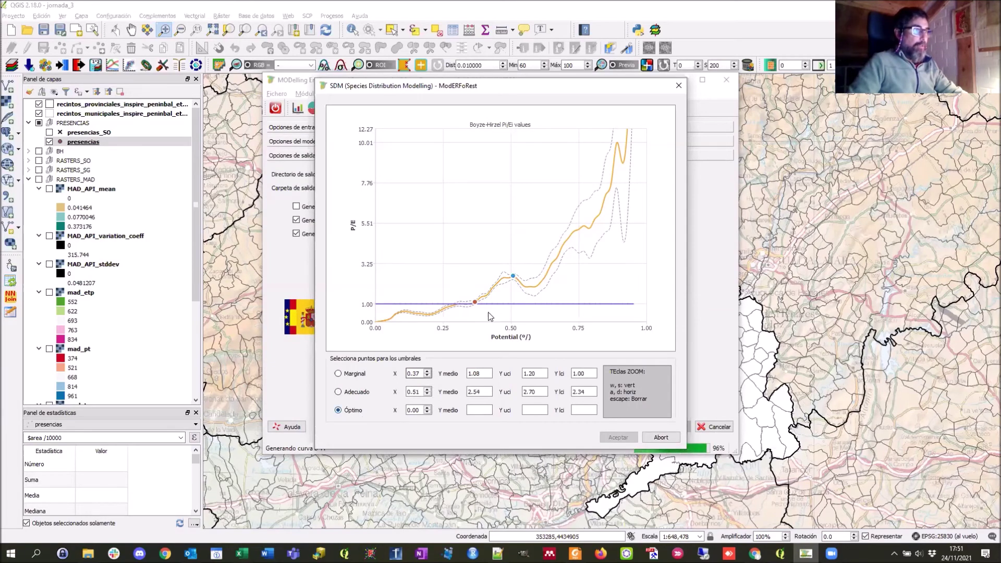
click(548, 271)
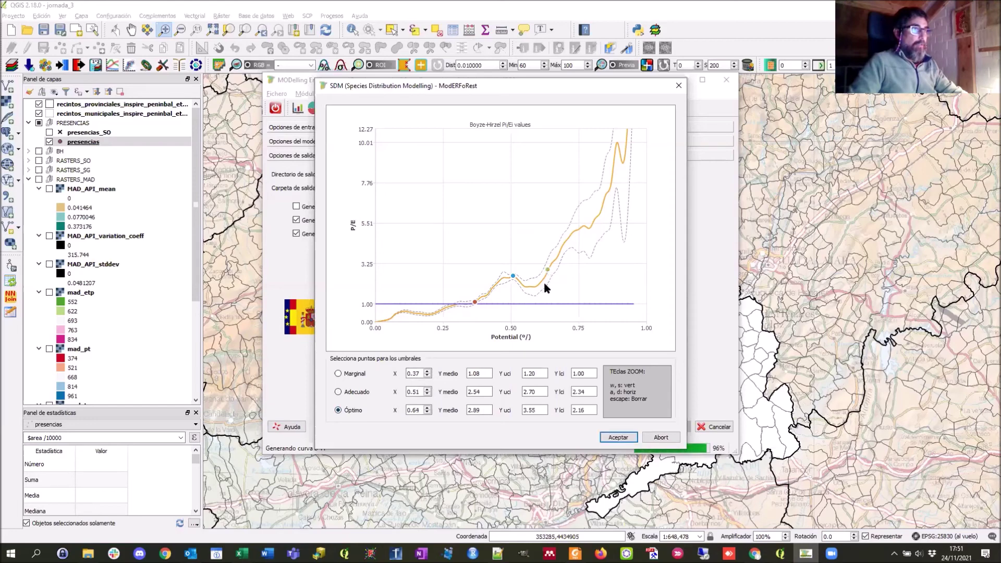
click(618, 437)
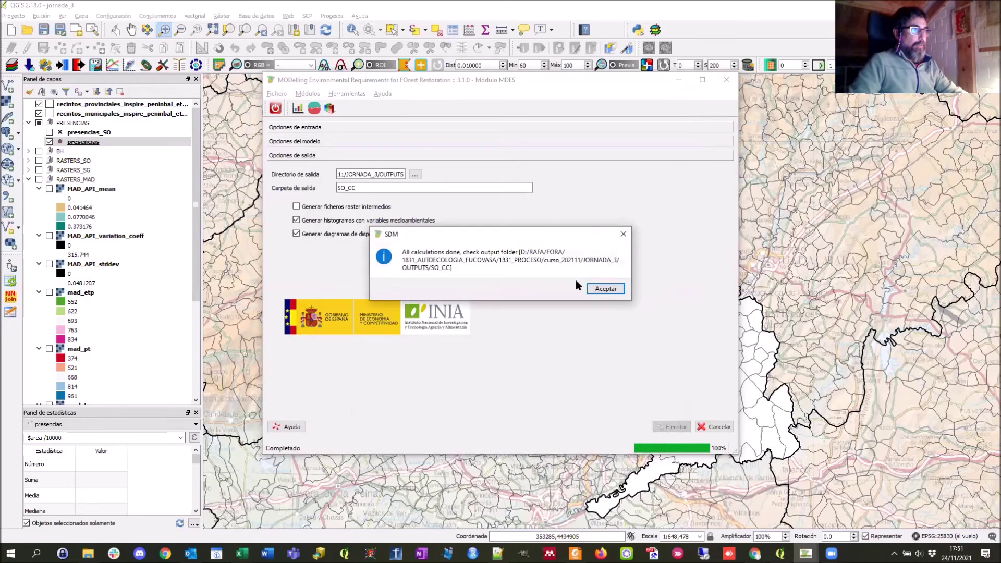
click(608, 290)
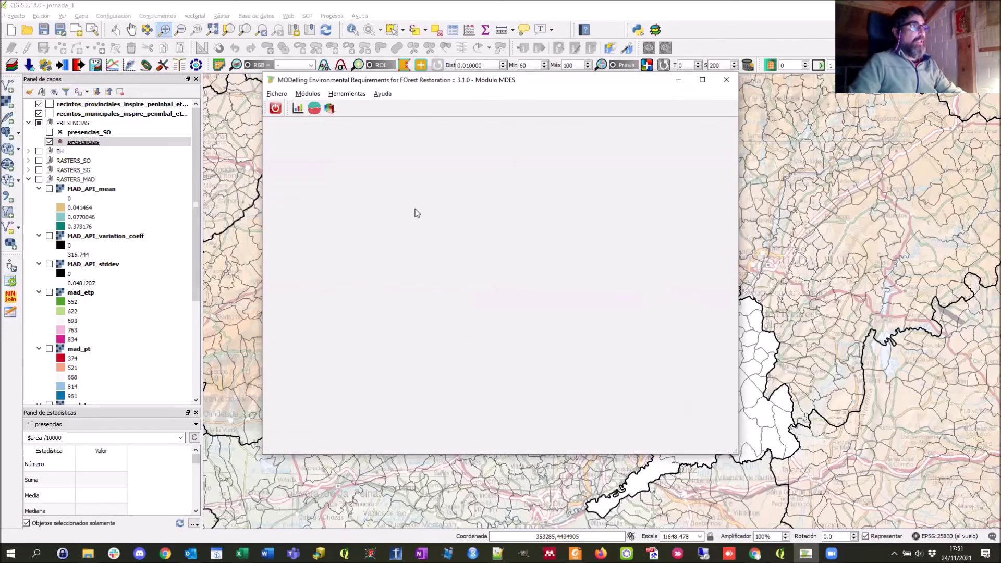
Step: Switch to the file explorer and open the SO_CC folder in JORNADA_3/OUTPUTS
key(alt+Tab)
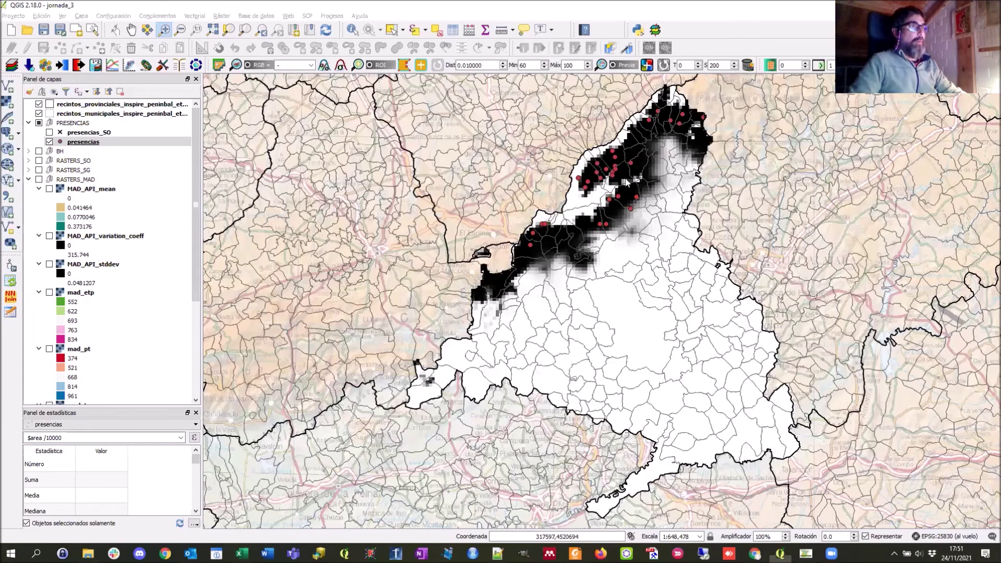
key(alt+Tab)
double_click(455, 220)
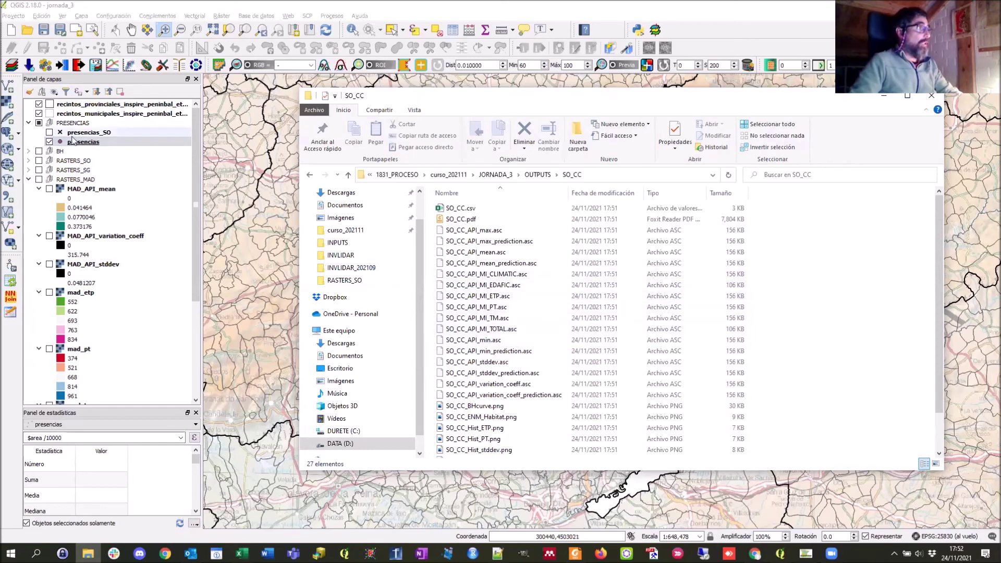
Step: Add SO_CC_API_mean.asc and SO_CC_API_mean_prediction.asc to the RASTERS_SO layer group in QGIS, using ETRS89 / UTM zone 30N for both
key(alt+Tab)
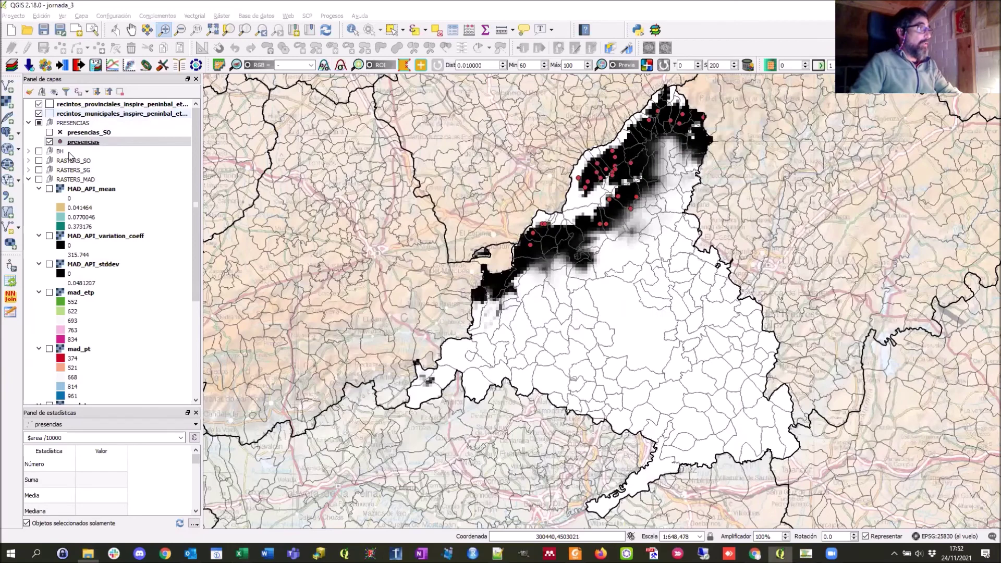
click(72, 160)
key(alt+Tab)
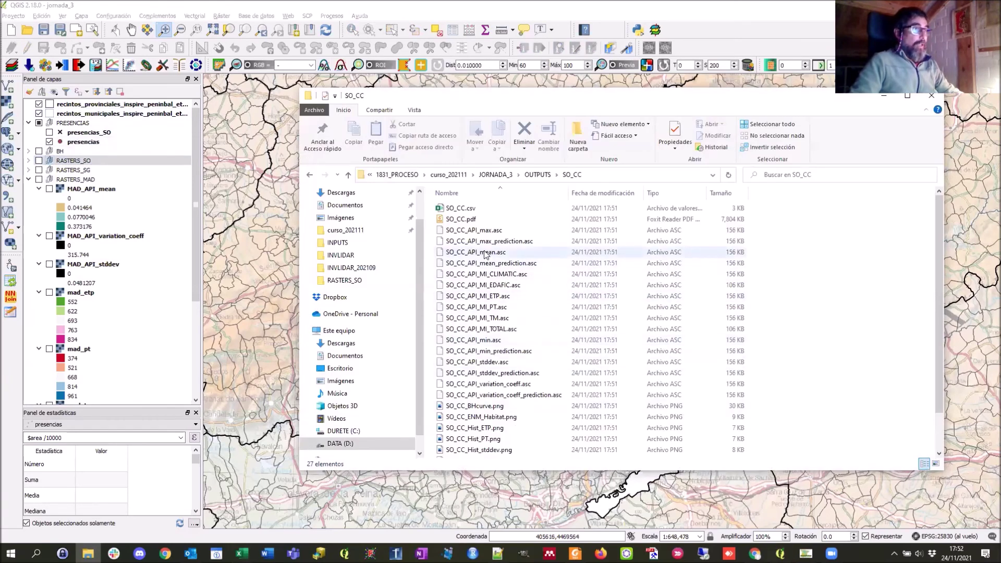
click(486, 254)
shift+click(486, 263)
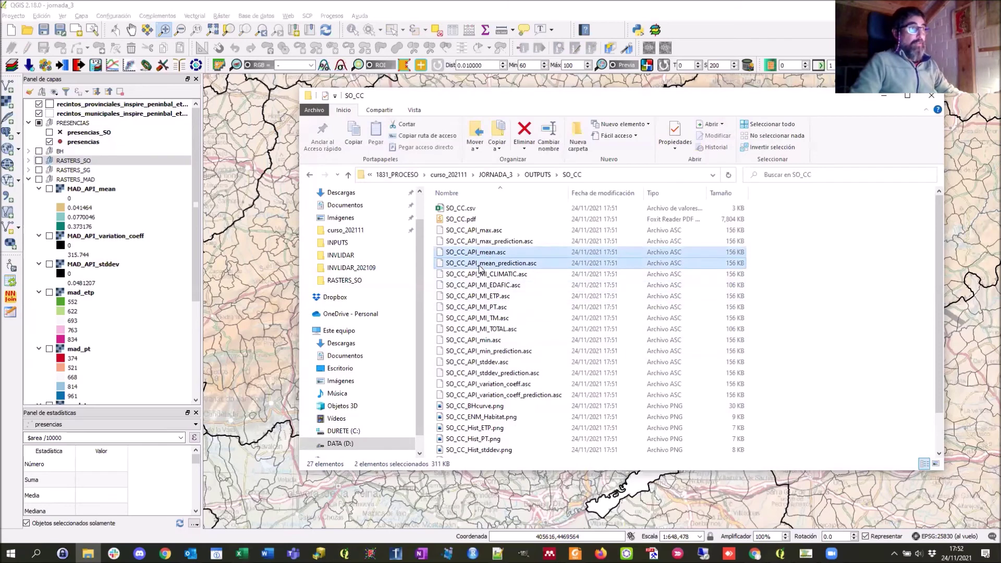
drag(485, 255, 100, 161)
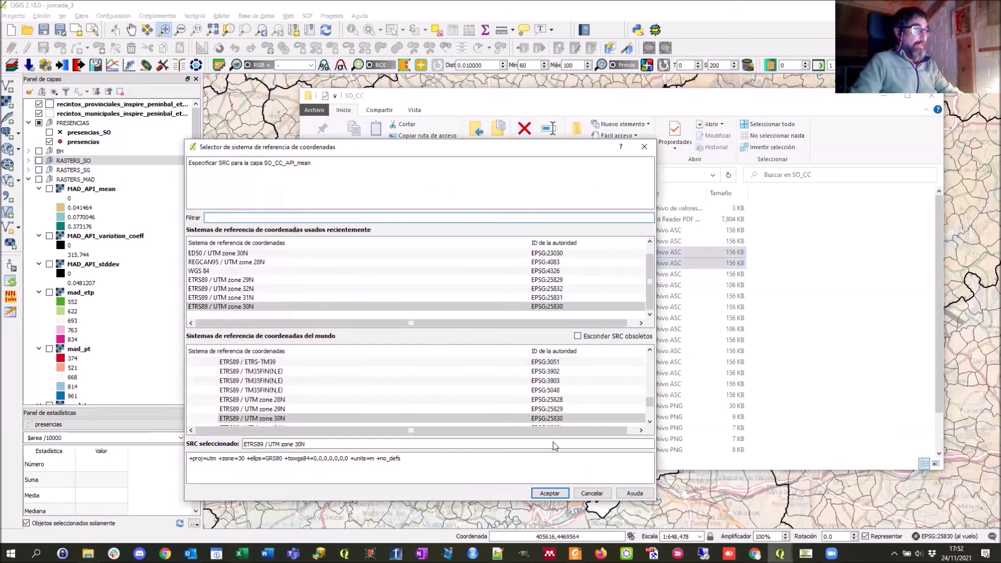
click(556, 495)
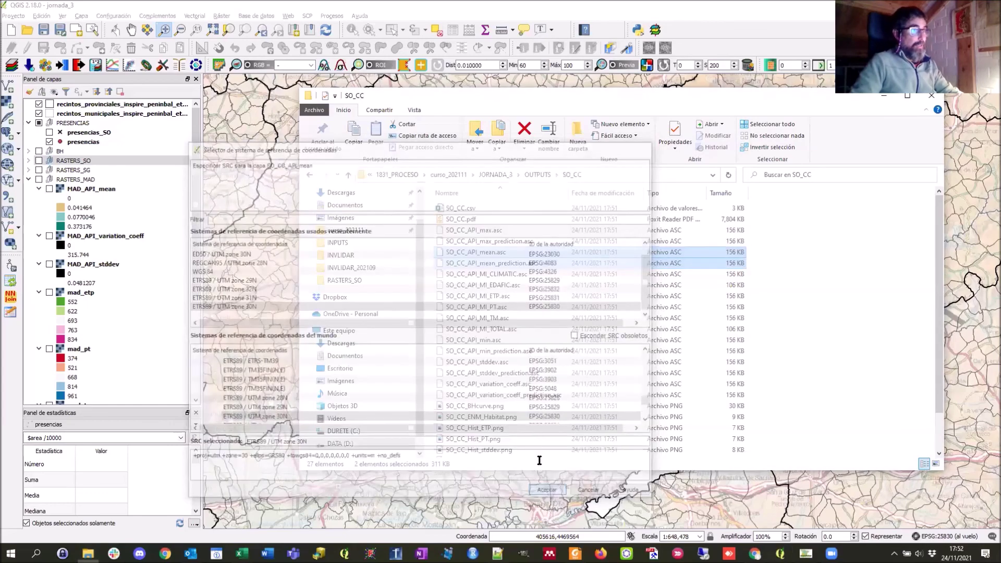
click(546, 495)
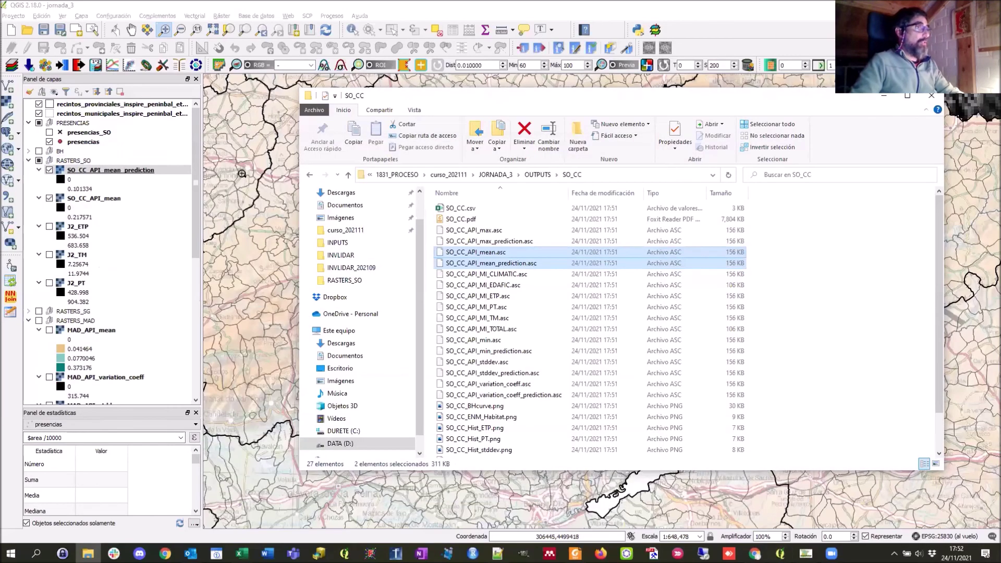
Step: Zoom to the RASTERS_SO group, hide SO_CC_API_mean_prediction and show the presencias_SO points over SO_CC_API_mean
click(96, 170)
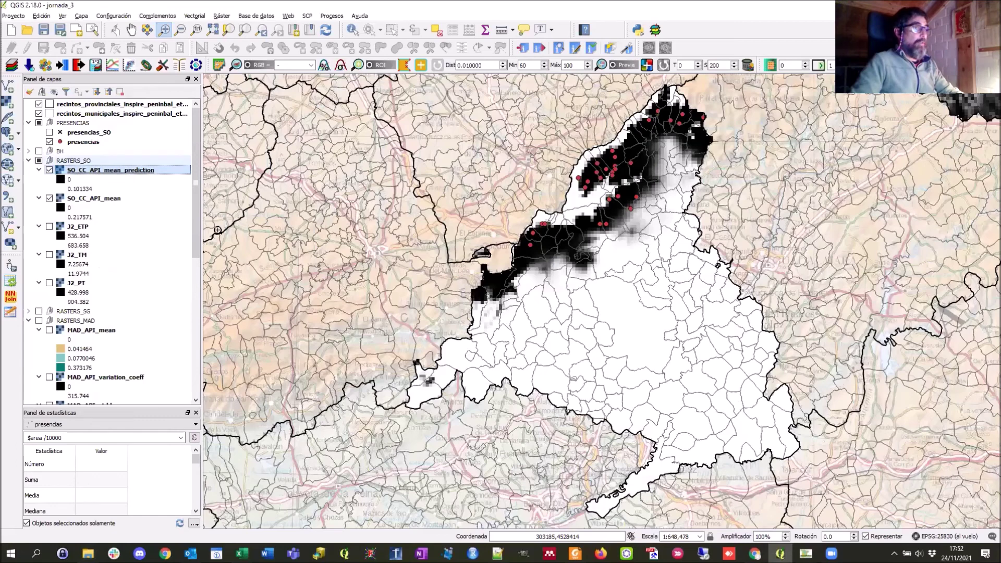
right_click(57, 160)
click(73, 165)
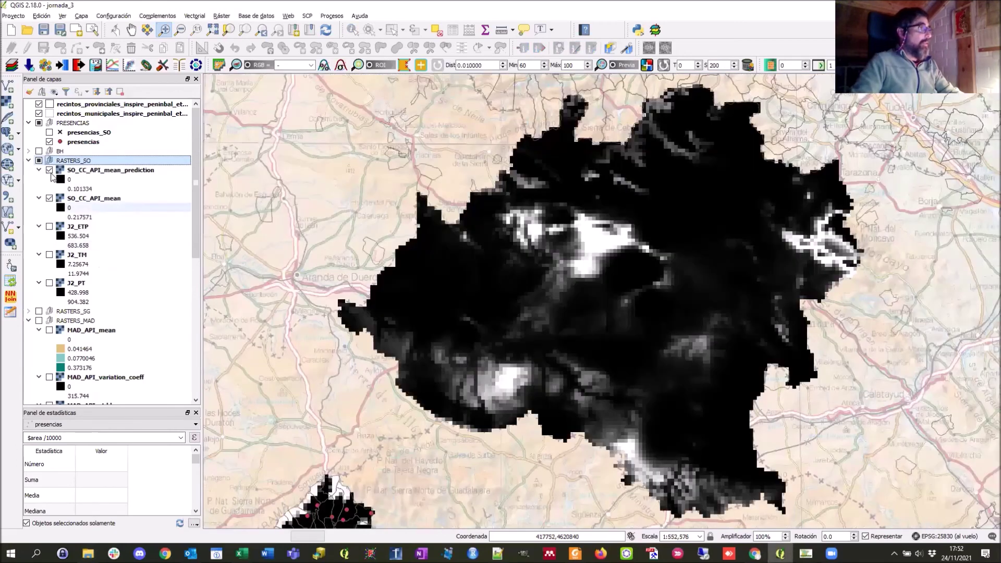
click(49, 171)
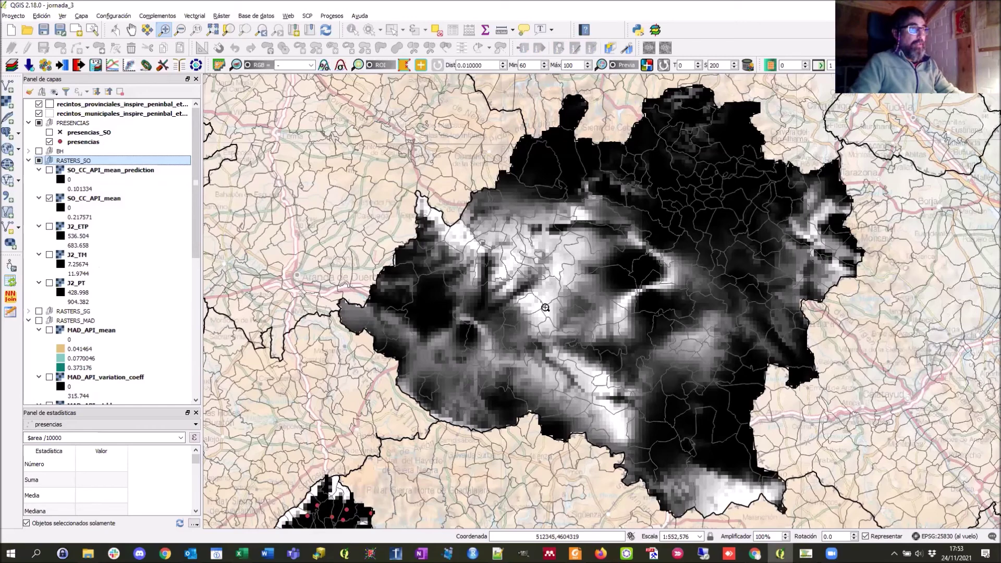
click(49, 133)
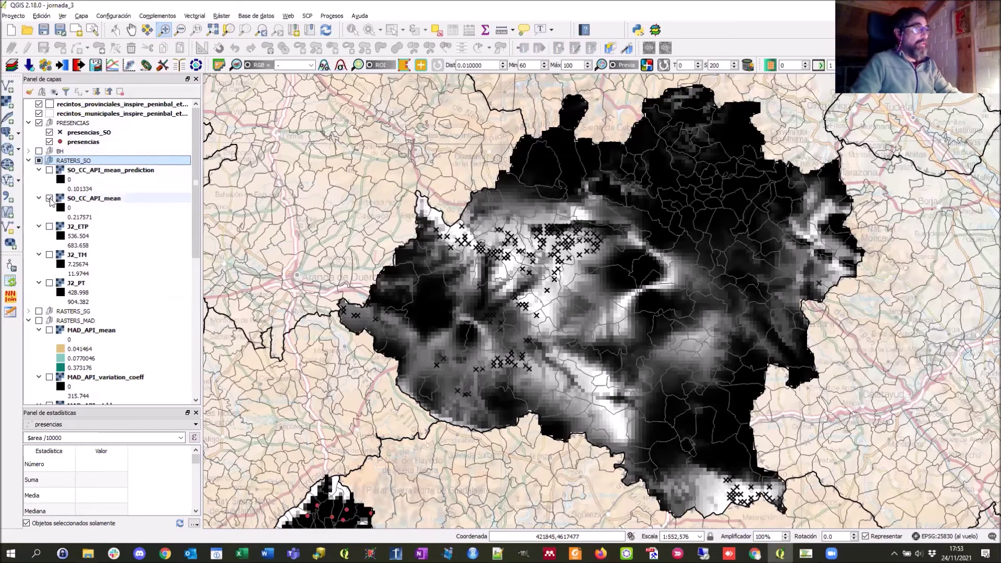
Step: Compare the presencias_SO points with the base map, SO_CC_API_mean and SO_CC_API_mean_prediction by switching layer visibility
click(49, 198)
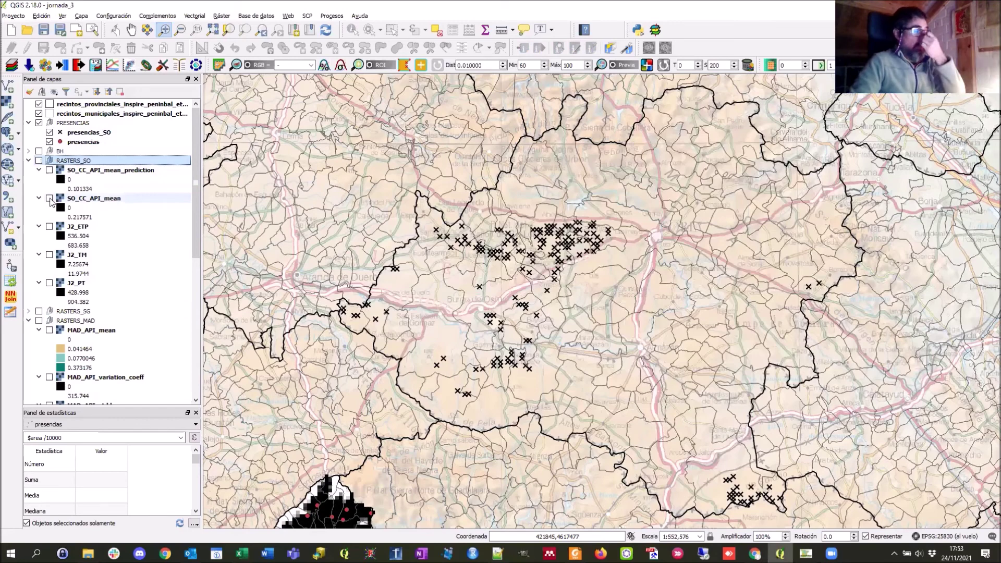
click(50, 198)
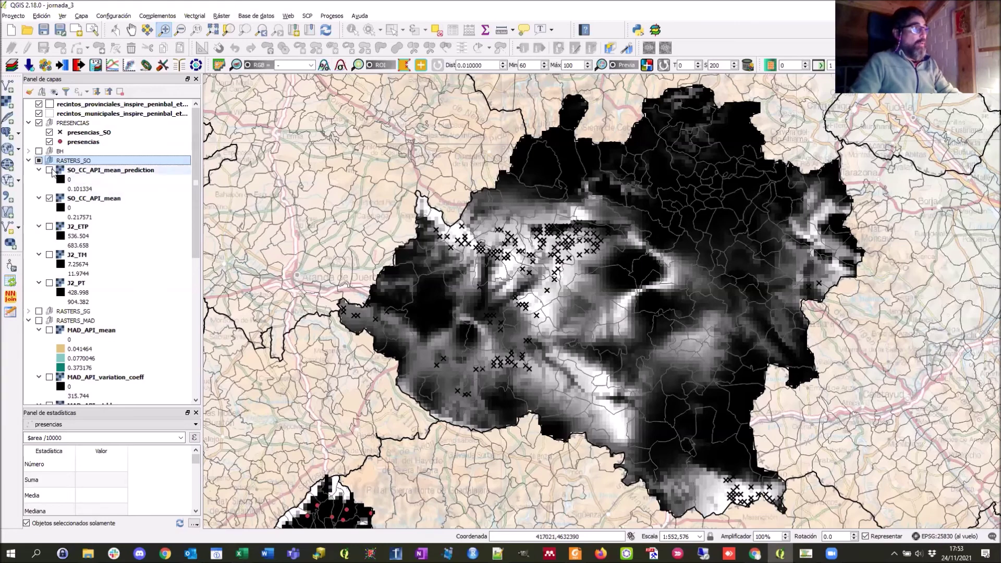
click(49, 170)
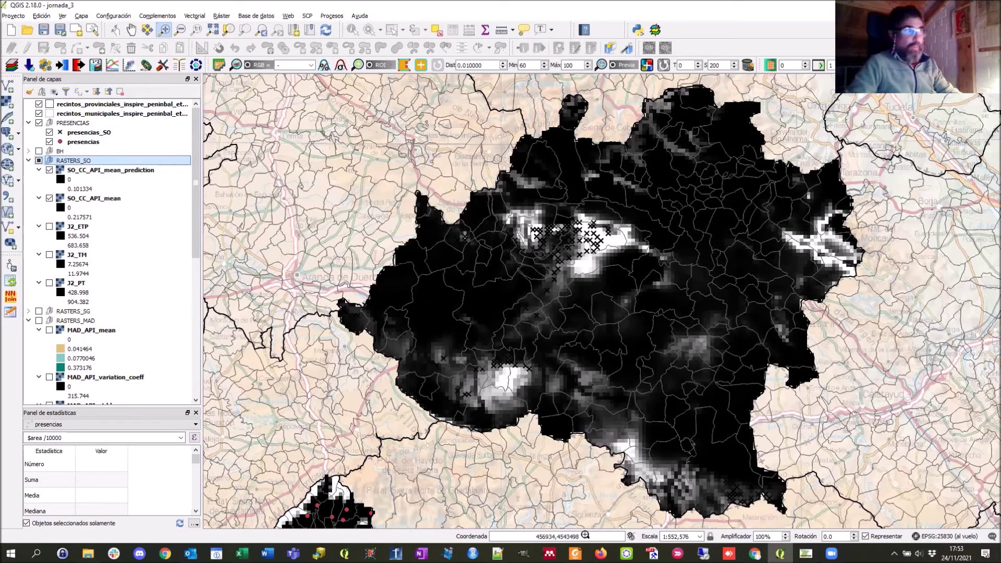
Step: Switch to ModERFoRest, start a new MDES model and load JORNADA_3/INPUTS/presencias.csv as the presence file
key(alt+Tab)
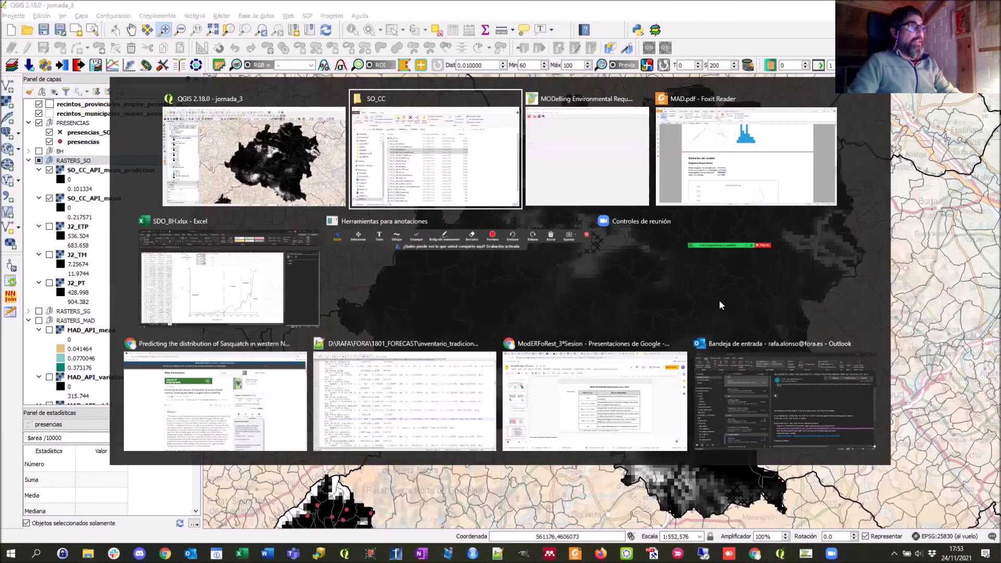
key(alt+Tab)
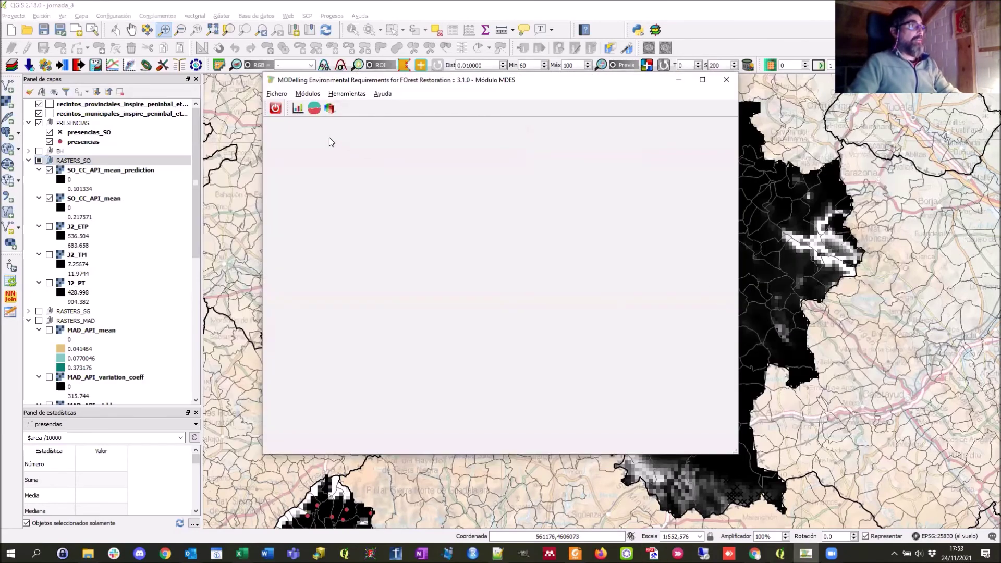
click(297, 109)
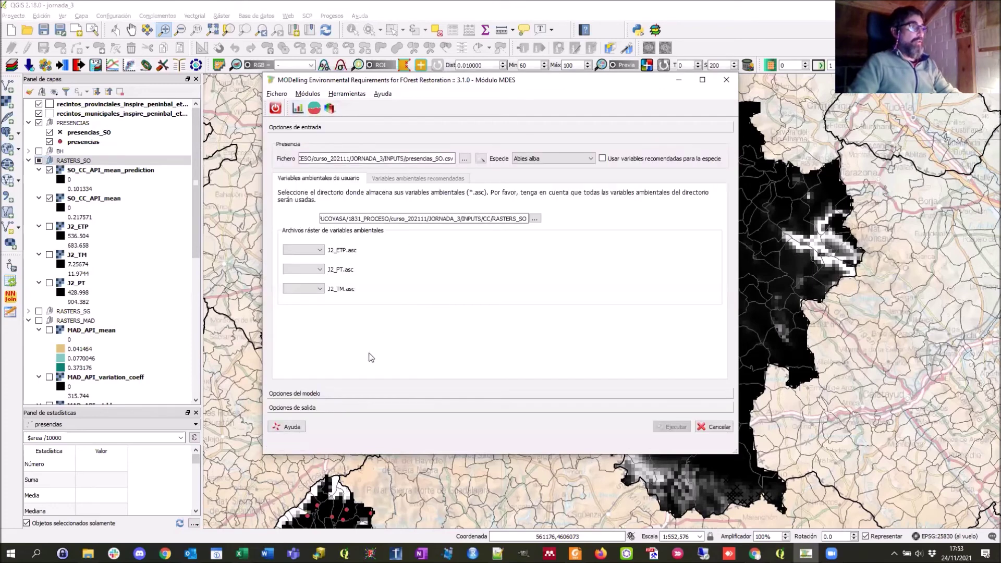
click(464, 159)
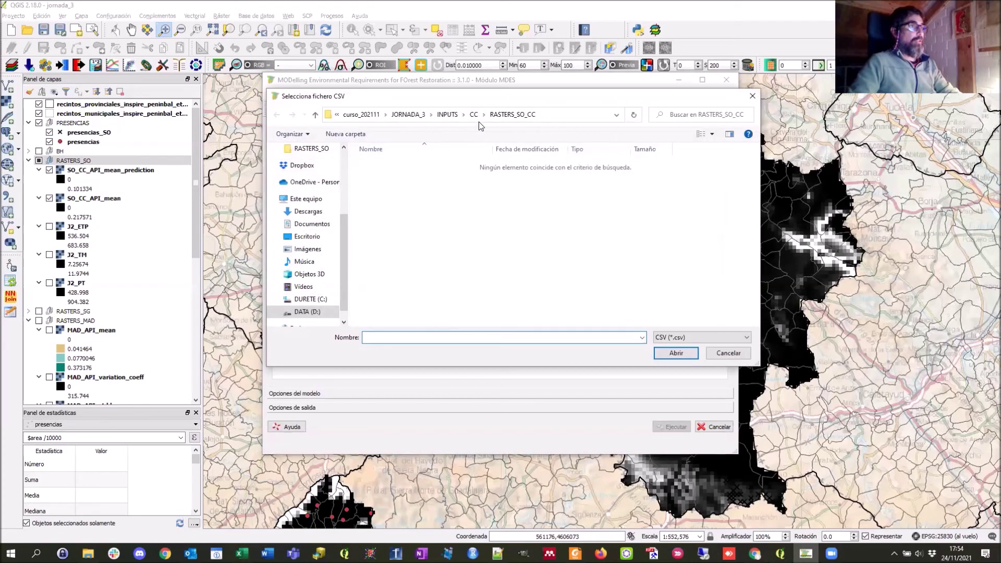
click(454, 116)
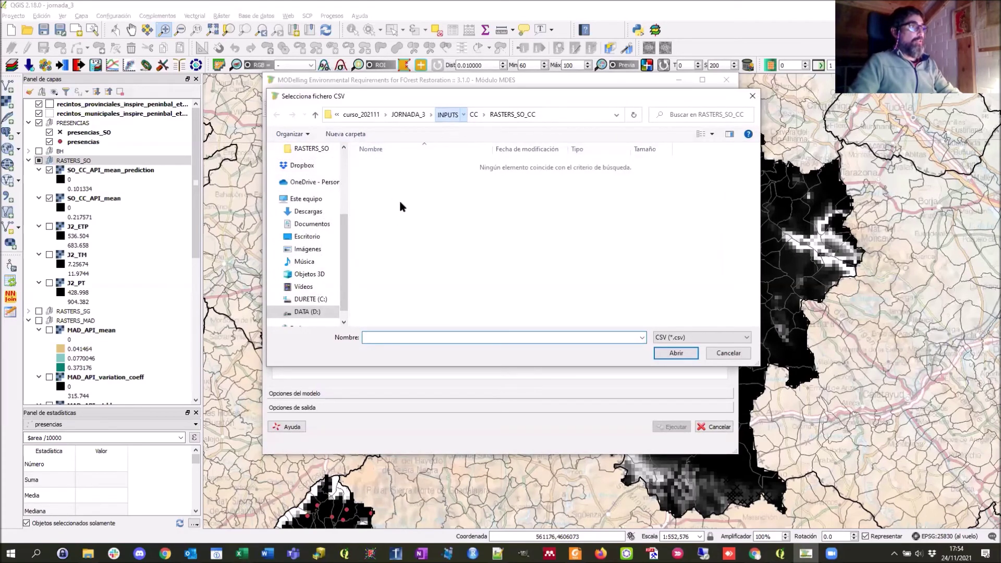
click(677, 354)
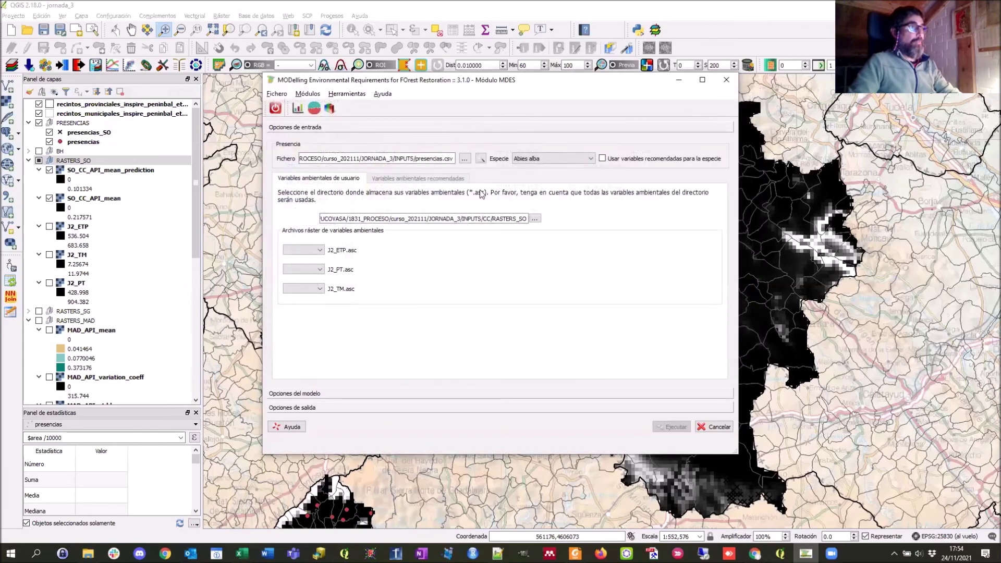
Step: Set the species of the new MDES model to Quercus pyrenaica
click(584, 159)
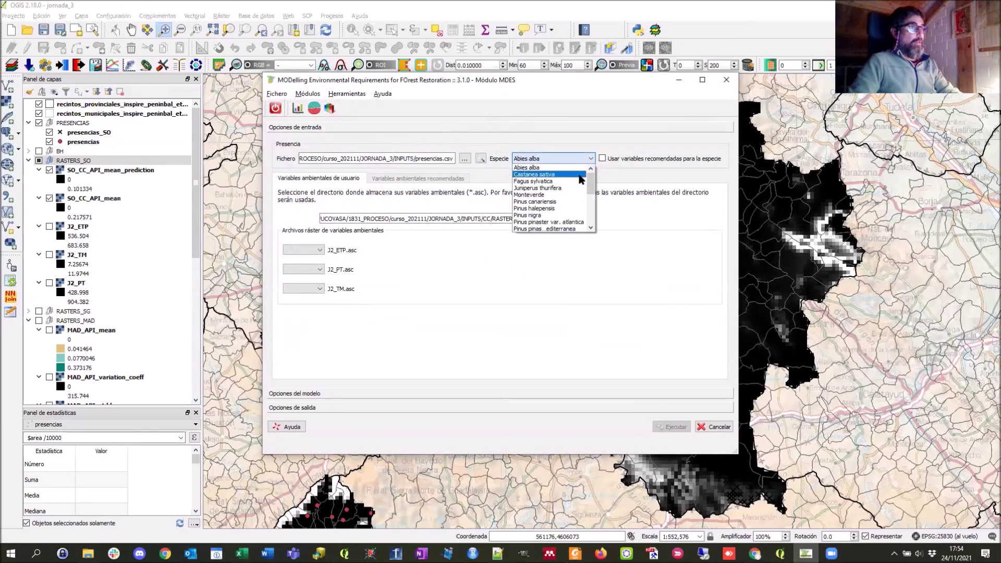
scroll(583, 198, down, 5)
scroll(584, 198, down, 5)
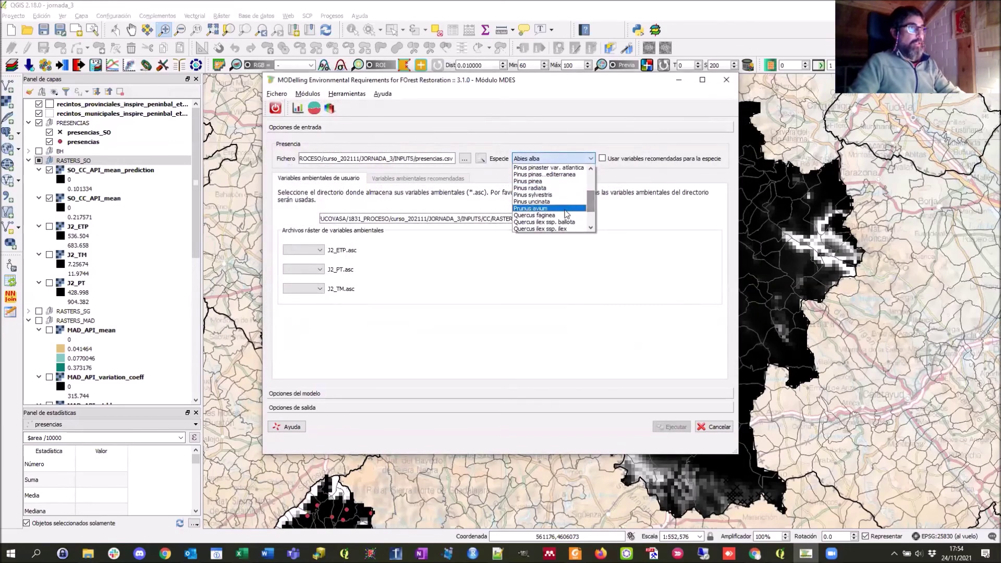
click(555, 224)
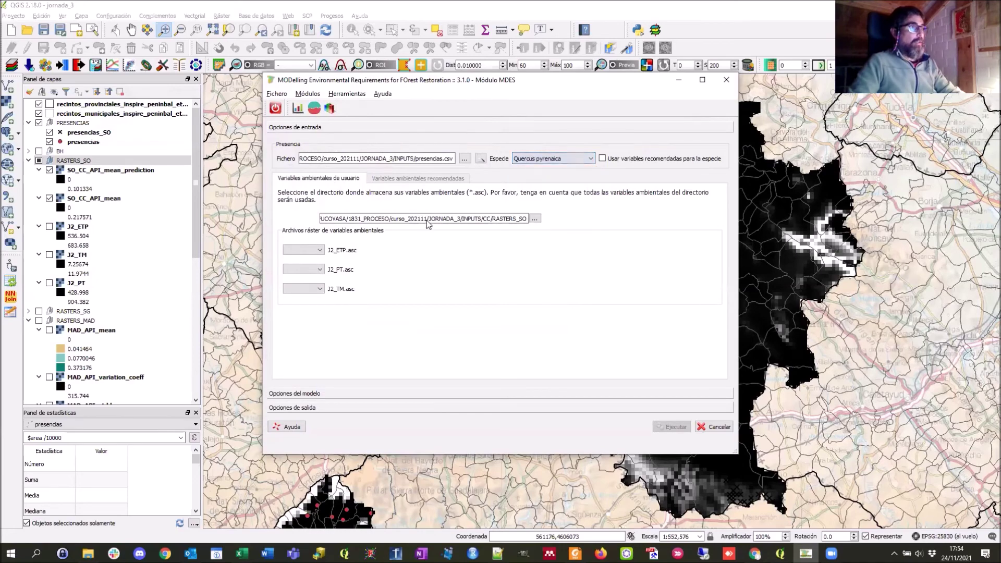
Step: Set the environmental variables directory of the MDES model to JORNADA_3/INPUTS/RASTERS_MDES
click(534, 218)
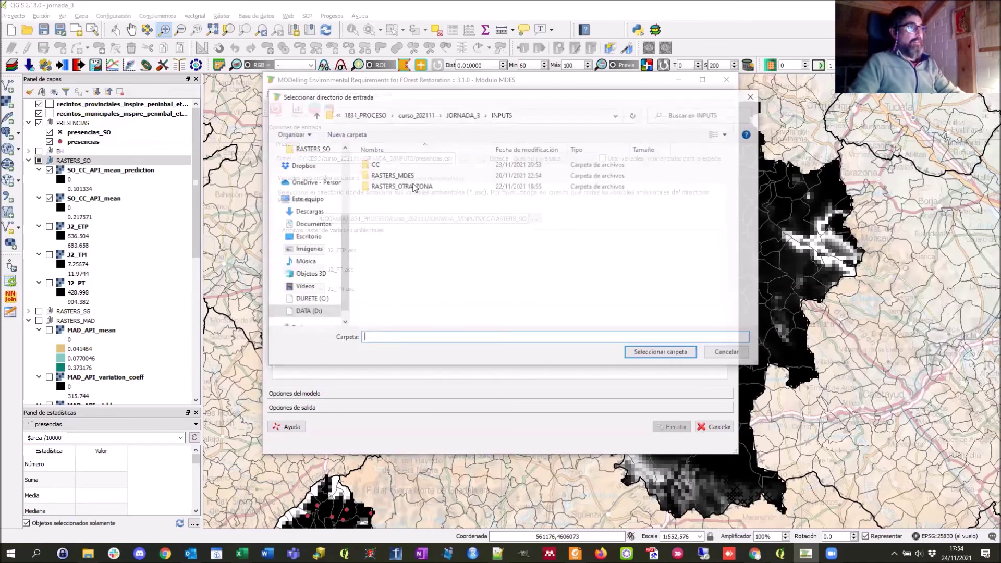
double_click(405, 177)
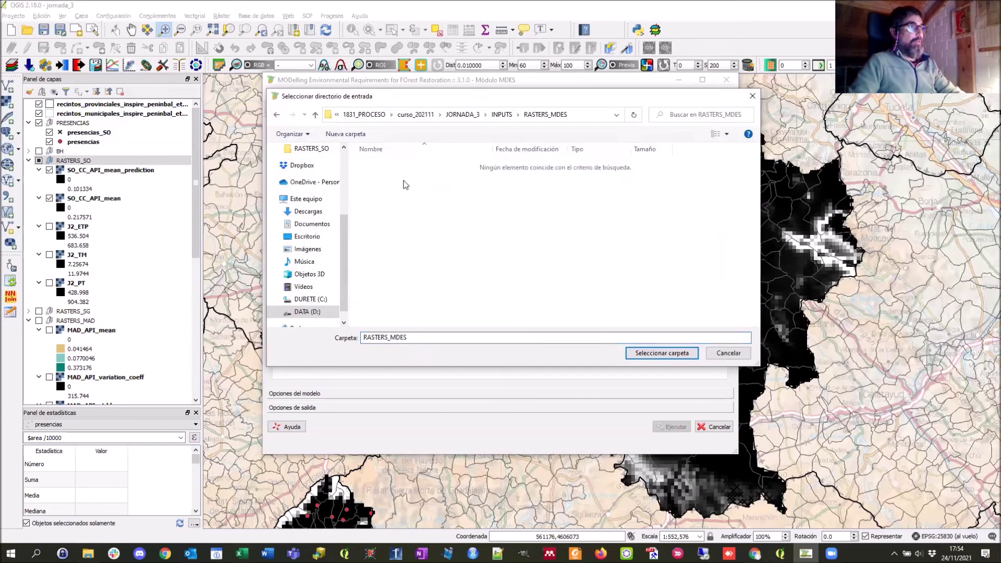
click(664, 356)
Step: Assign the variables ETP to mad_etp.asc, PT to mad_pt.asc and TM to mad_tm.asc
click(320, 250)
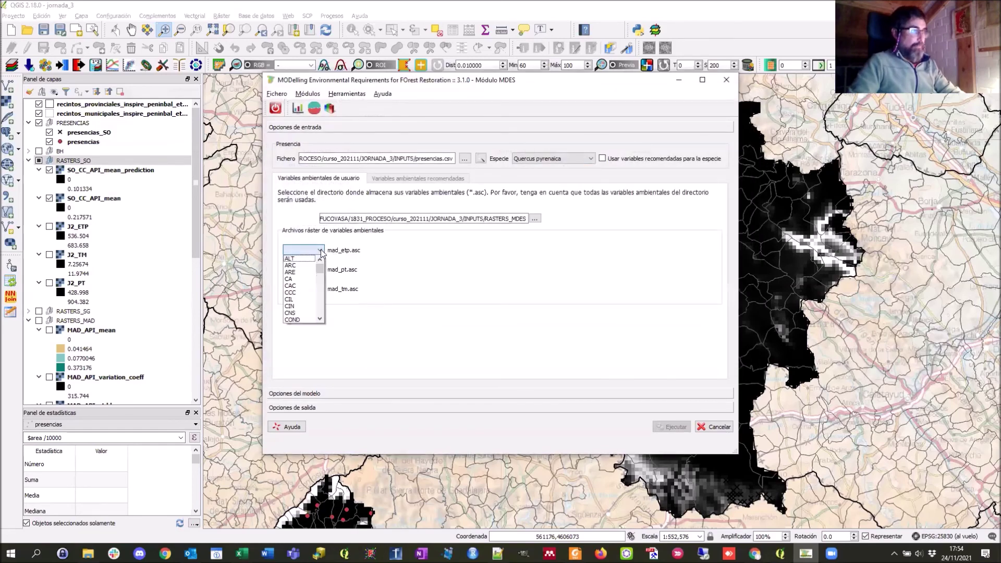
click(307, 319)
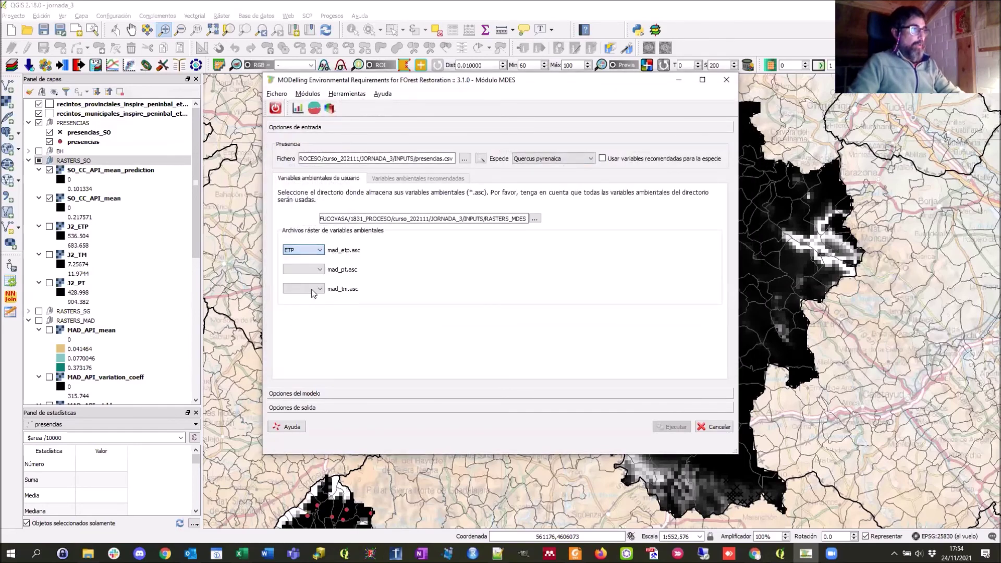
click(321, 269)
drag(318, 286, 319, 341)
click(299, 324)
click(320, 289)
scroll(302, 323, up, 1)
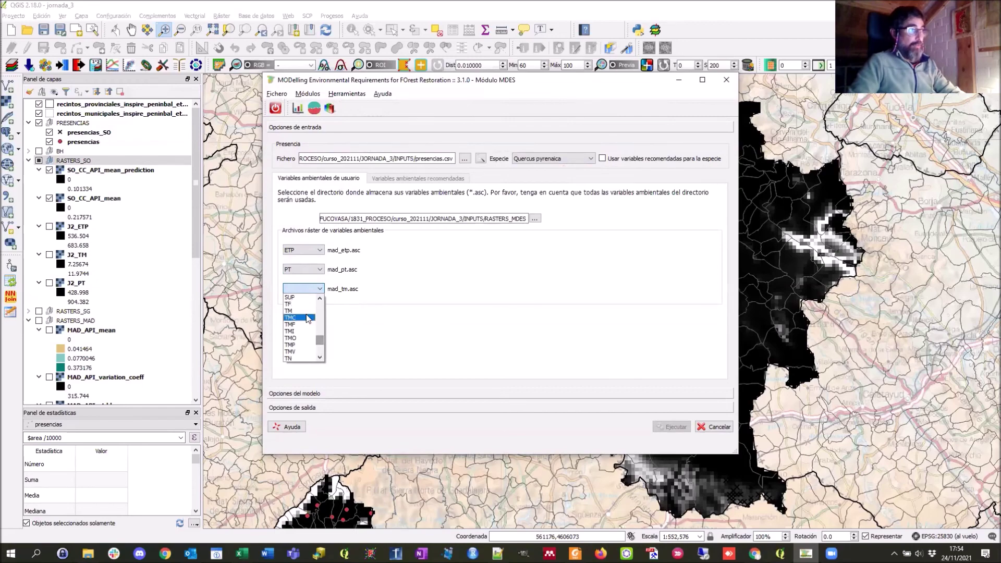
click(292, 311)
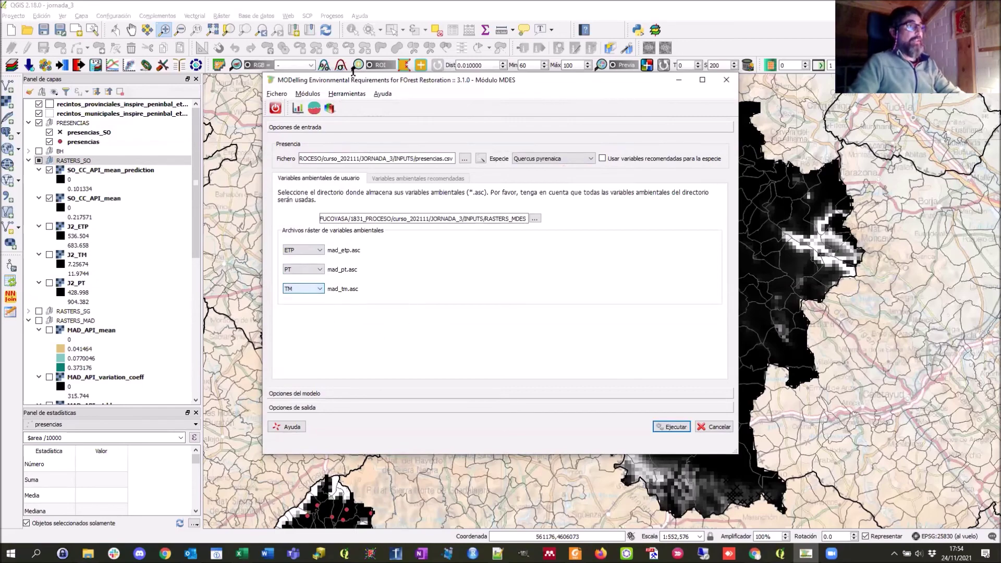
Step: Run the MDES model with the IPF algorithm and MAD_IPF as the output folder name
click(368, 395)
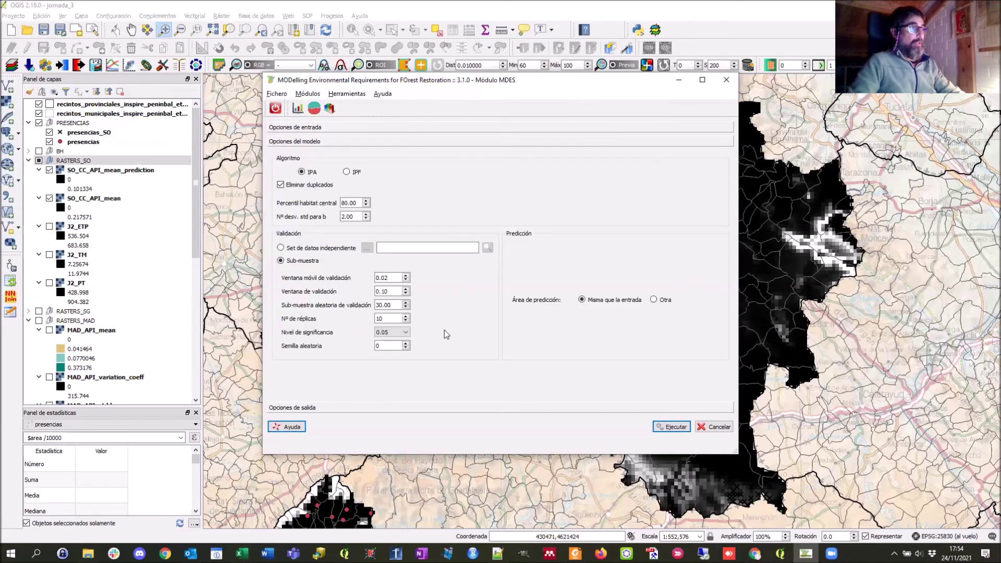
click(346, 172)
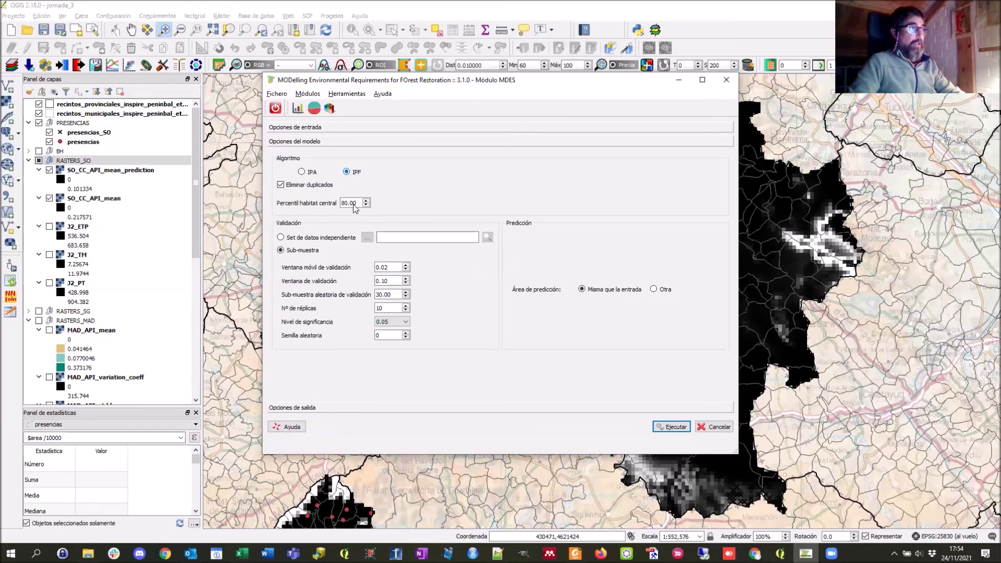
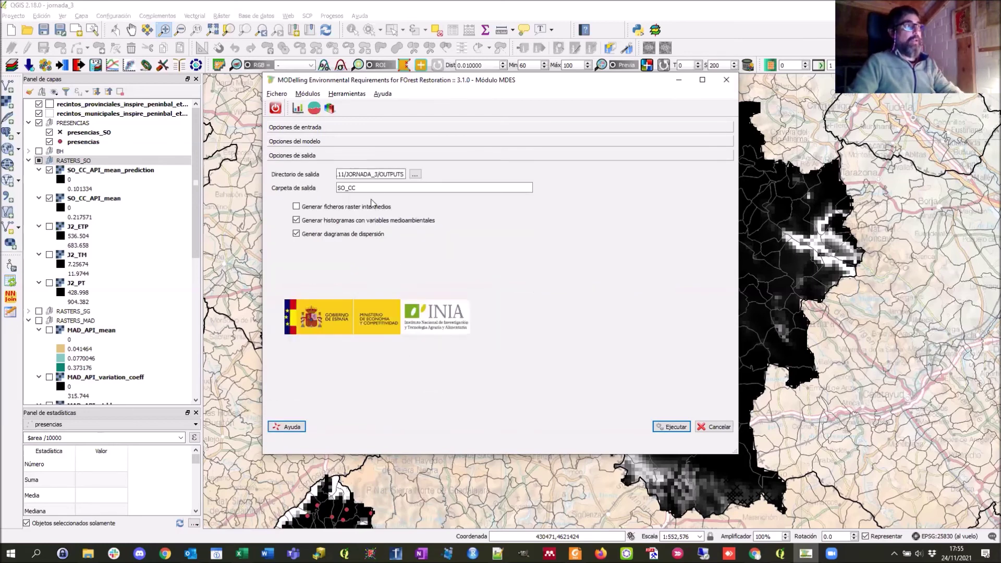
click(406, 180)
key(ctrl+a)
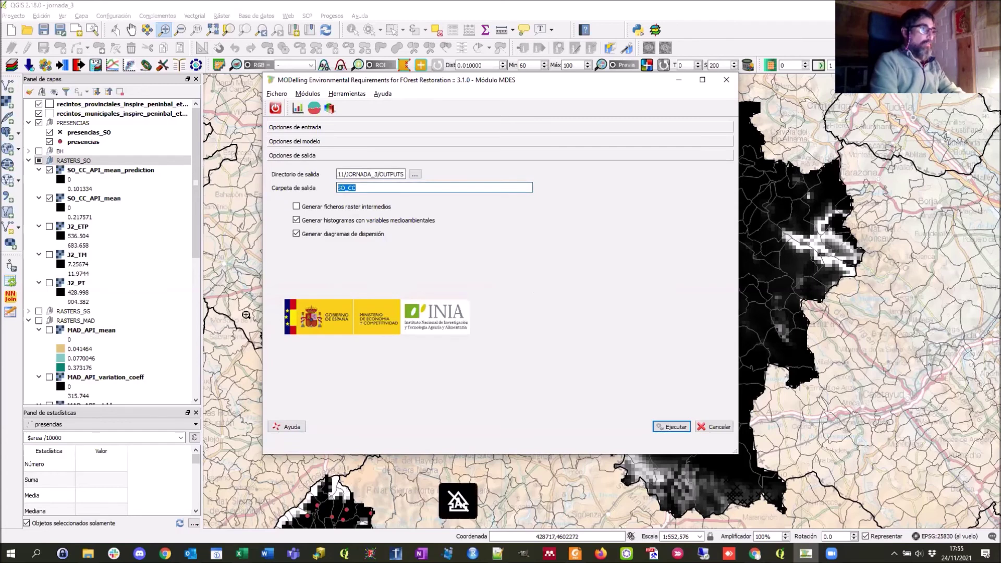
key(BackSpace)
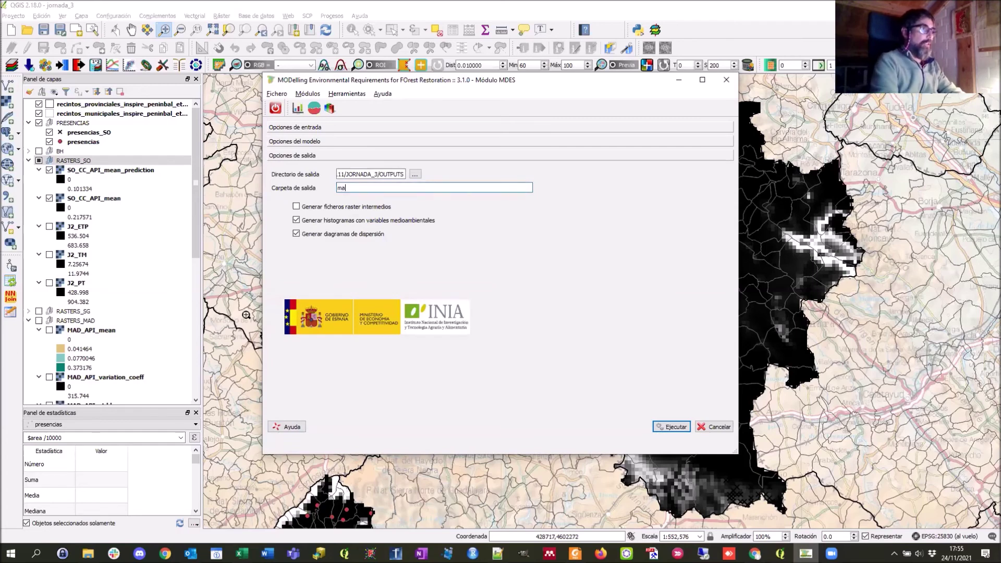
text(MAD)
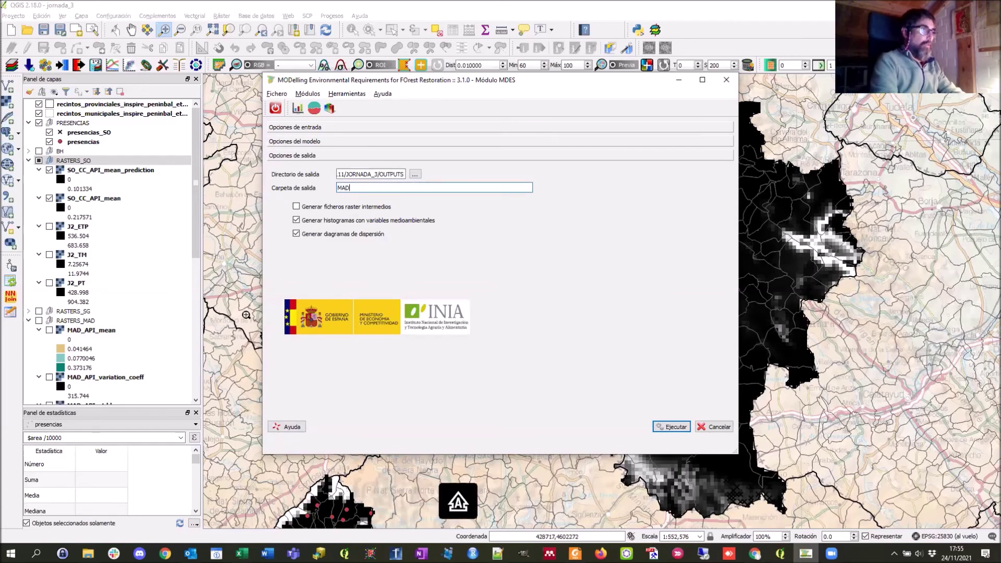
text(_IPF)
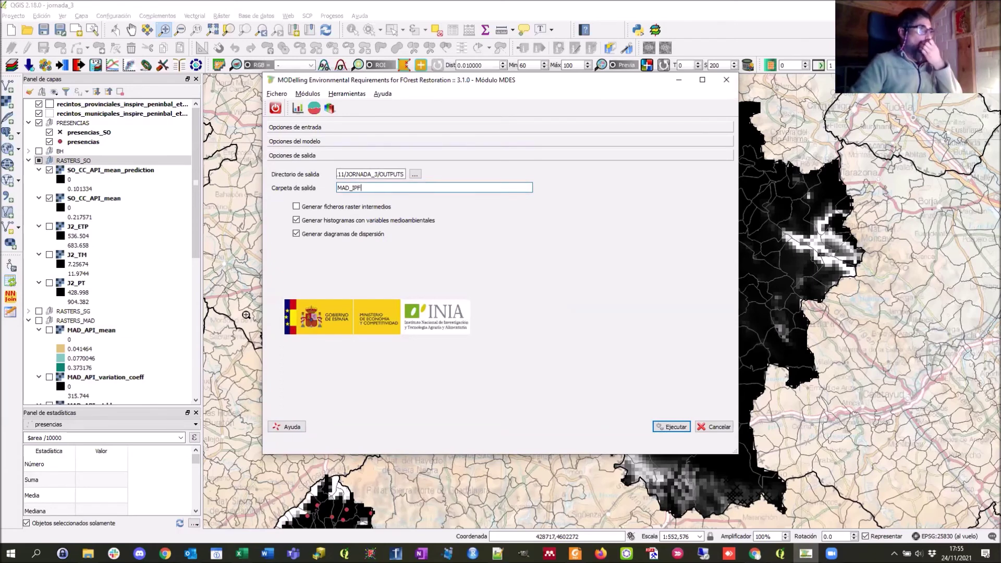
click(668, 427)
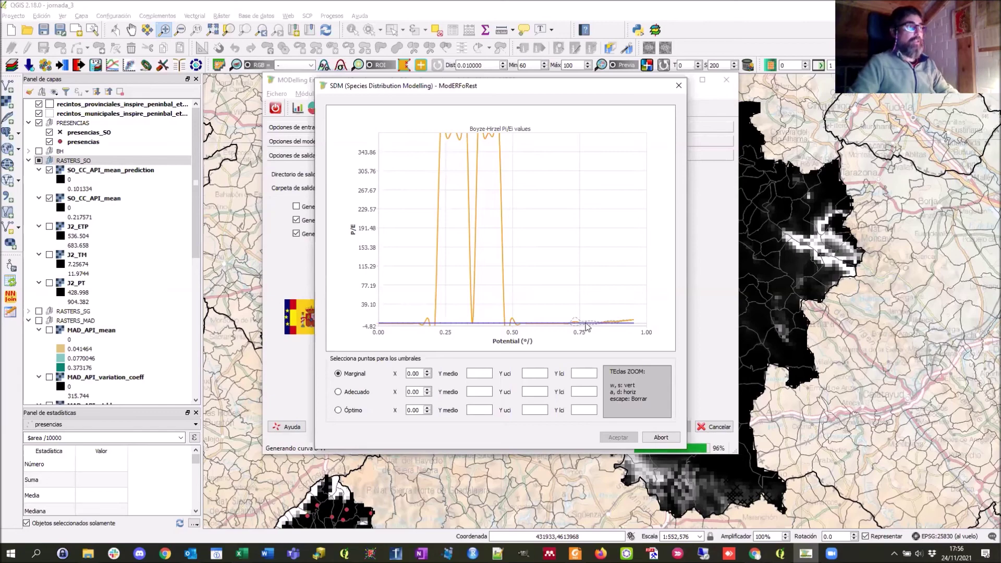
Step: Place the Marginal threshold at X 0.71 on the Boyce-Hirzel curve, where the curve crosses the reference line
key(w)
key(w)
key(w)
key(w)
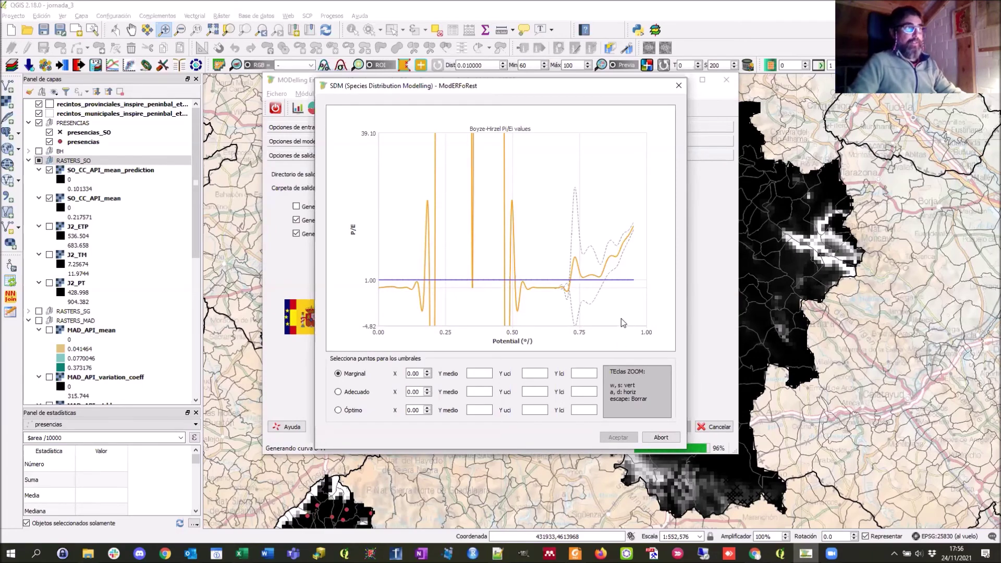
click(604, 282)
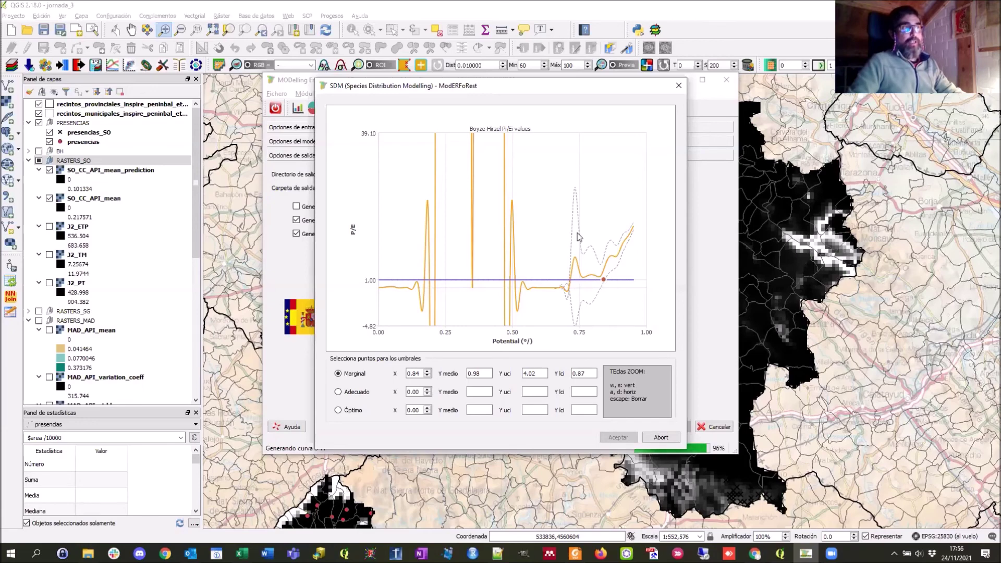
click(572, 284)
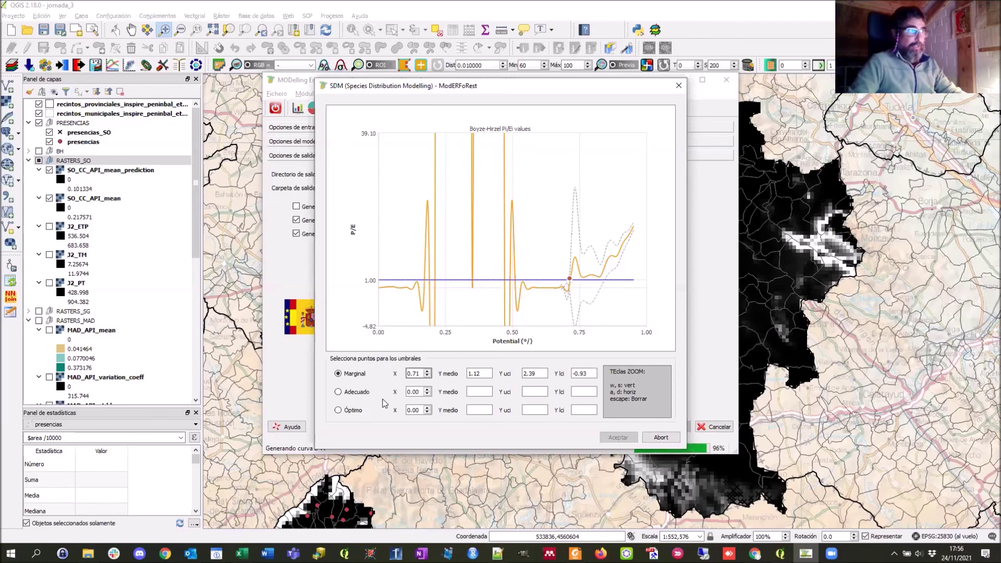
Step: Place the Adecuado threshold at X 0.84 and the Óptimo threshold at X 0.89, and accept them to complete the model run
click(338, 392)
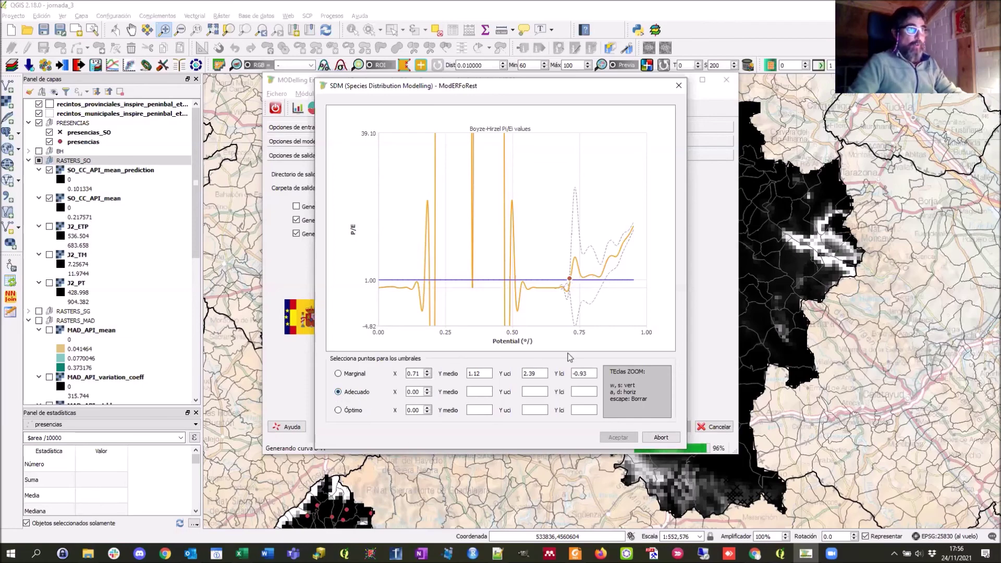
click(605, 280)
click(338, 410)
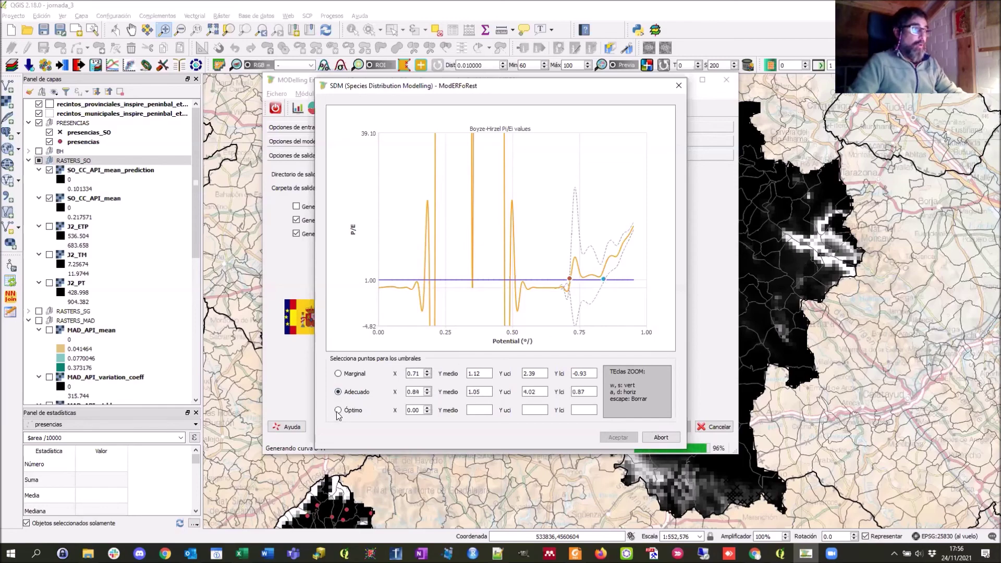
click(619, 258)
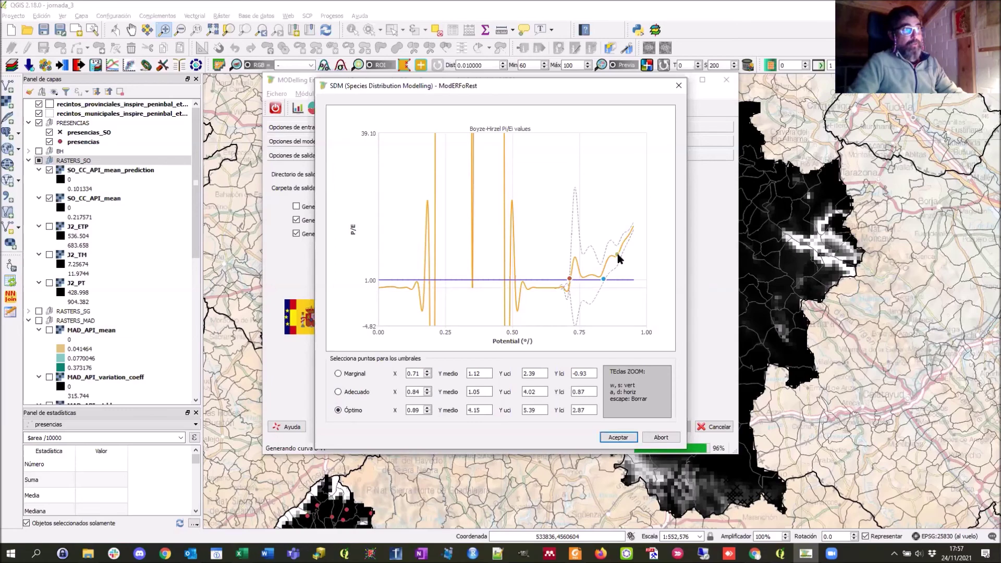
click(618, 437)
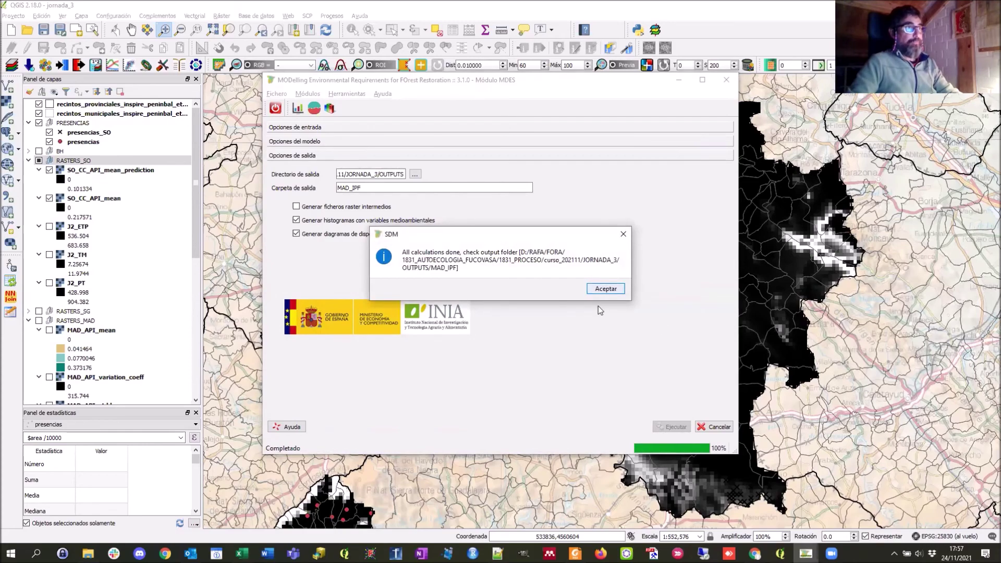
click(598, 289)
Step: Switch to File Explorer and open the MAD_IPF folder inside JORNADA_3/OUTPUTS
key(alt+Tab)
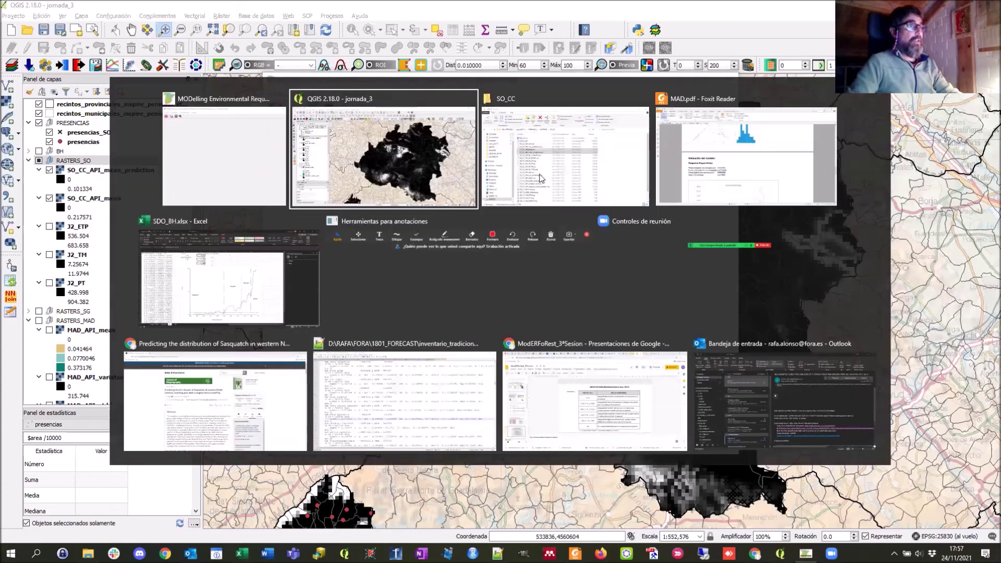
click(539, 180)
double_click(454, 221)
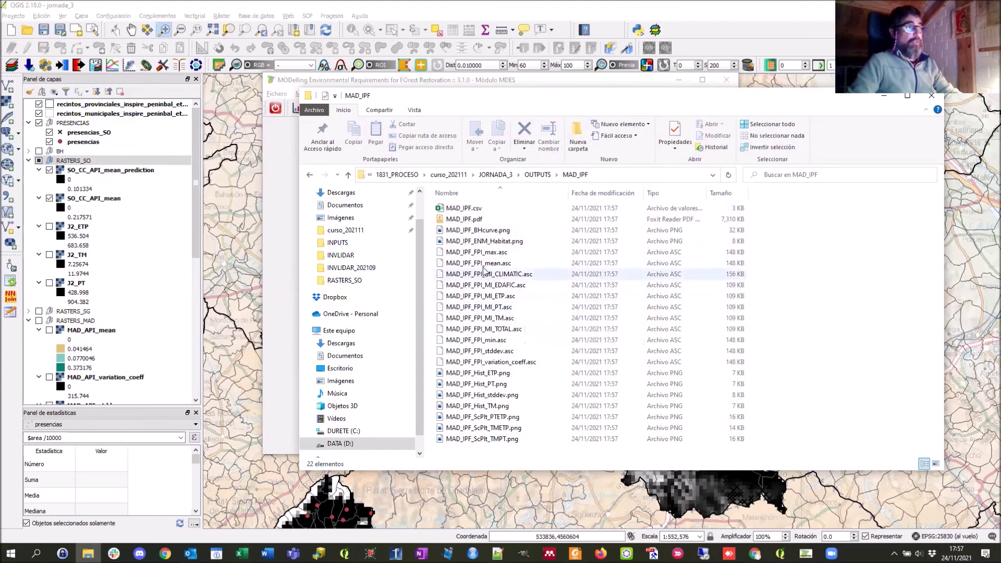
Step: Add MAD_IPF_FPI_mean.asc to the RASTERS_MAD layer group in QGIS and zoom the map to the new layer
click(522, 263)
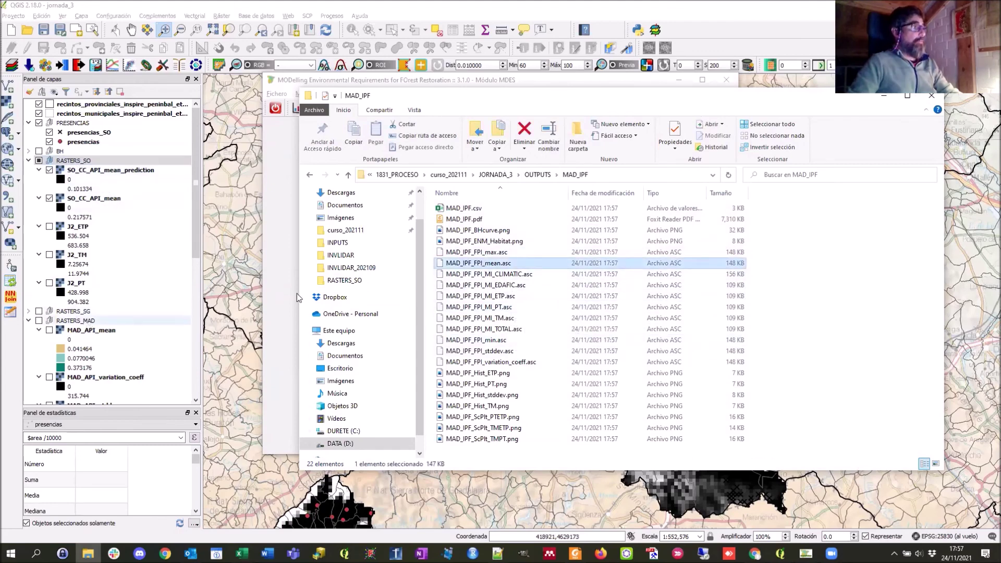
click(87, 321)
key(alt+Tab)
drag(484, 265, 92, 325)
click(272, 199)
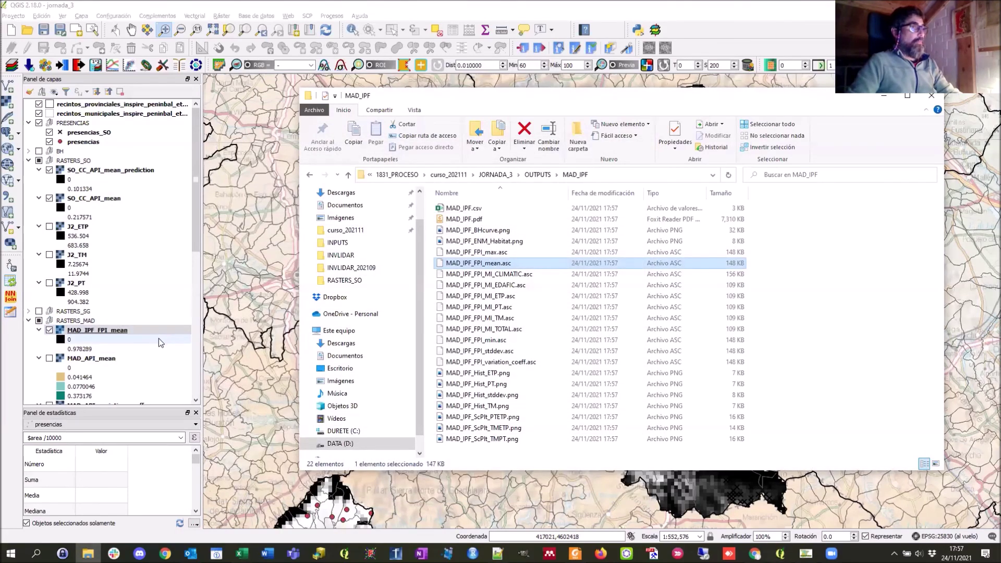
right_click(54, 328)
click(56, 334)
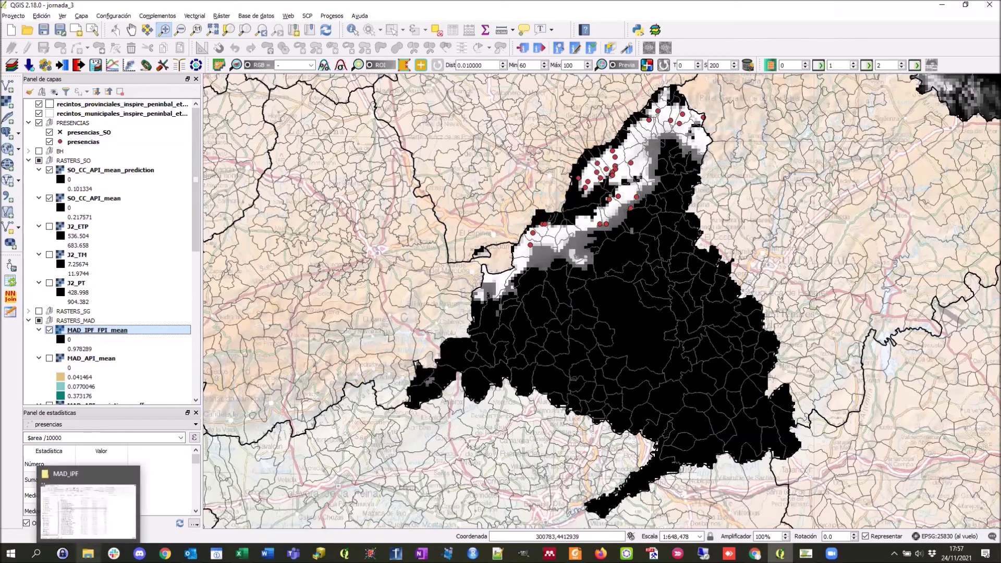
Step: Switch to ModERFoRest and open the folder selection for the MDES model's environmental variables
click(88, 500)
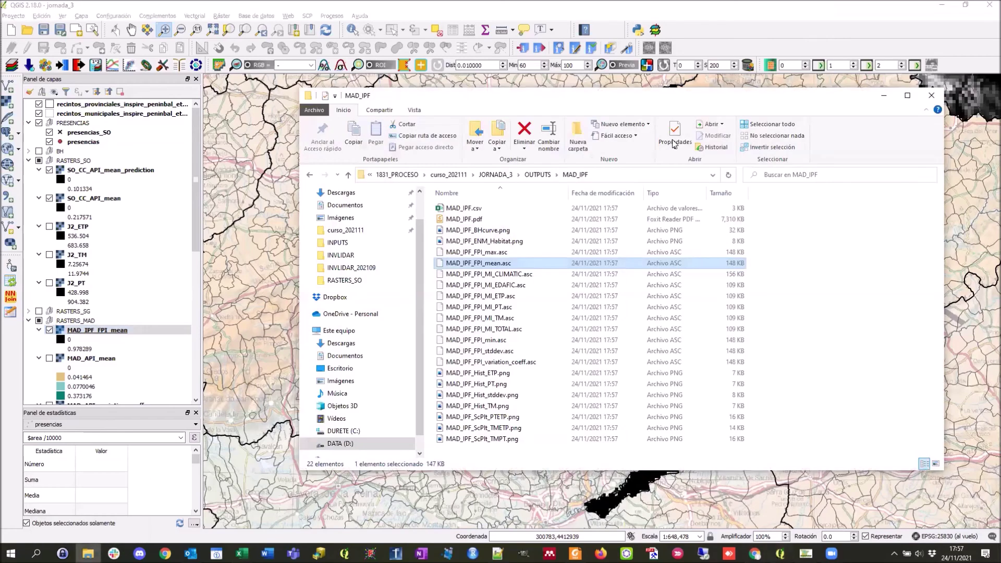
click(907, 95)
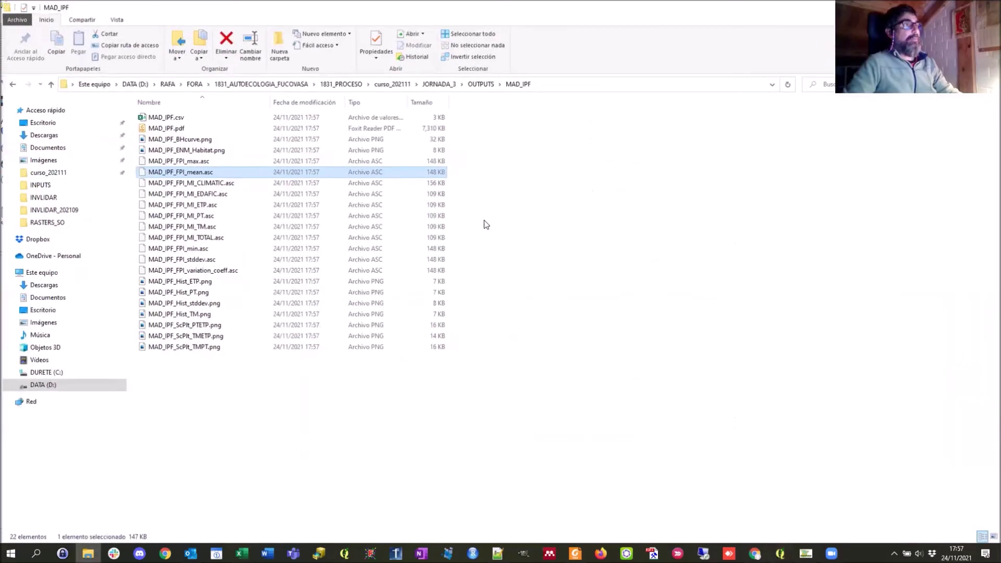
key(alt+Tab)
key(alt+Tab)
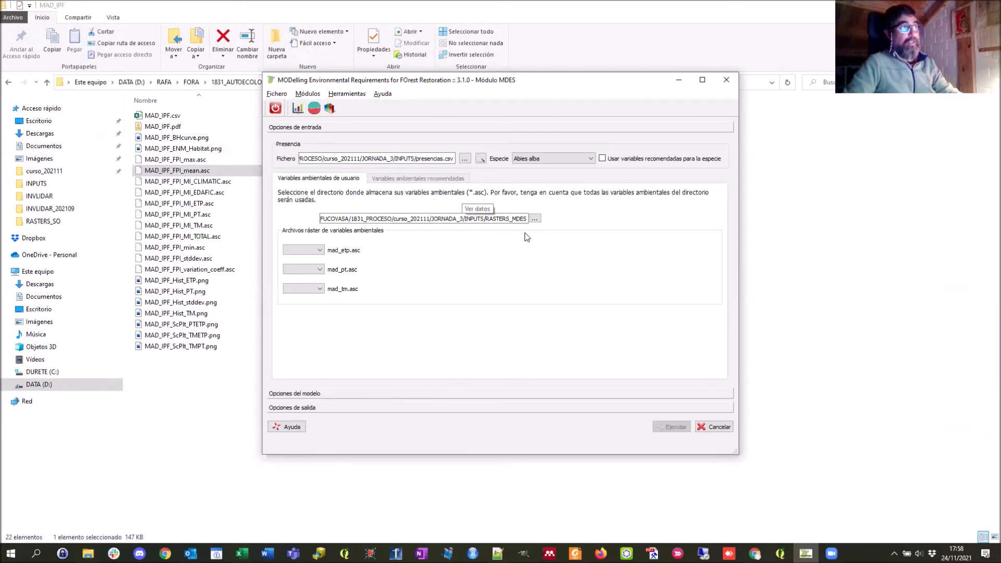
click(540, 220)
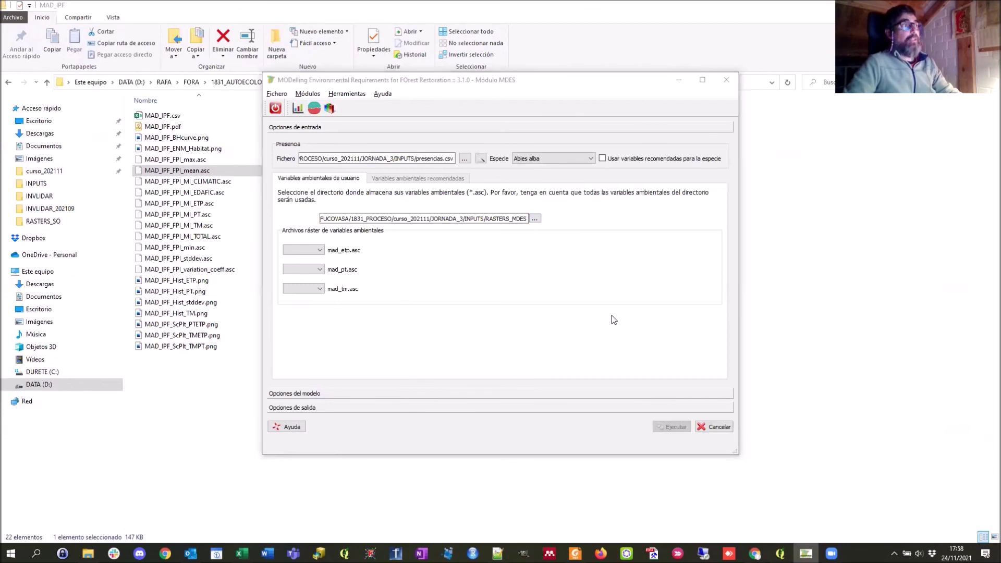
Step: Switch to File Explorer and examine the raster files in JORNADA_3/INPUTS/RASTERS_MDES, sorted by file type
key(alt+Tab)
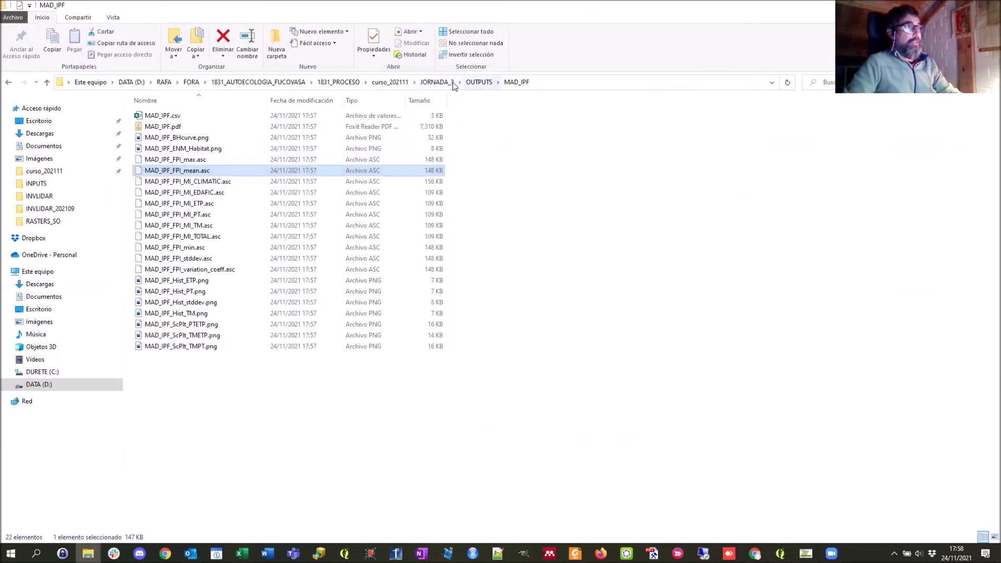
click(436, 82)
double_click(159, 127)
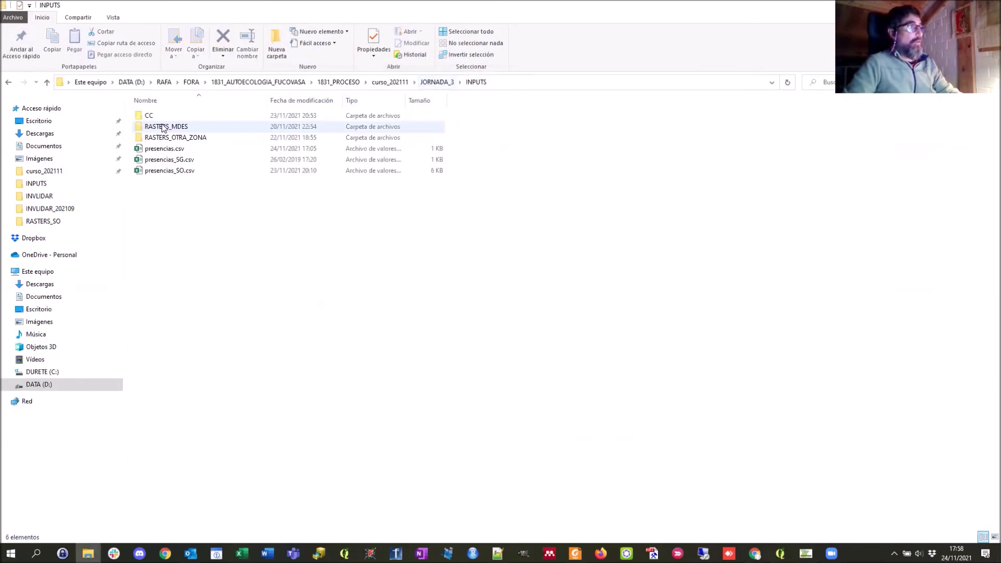
double_click(163, 128)
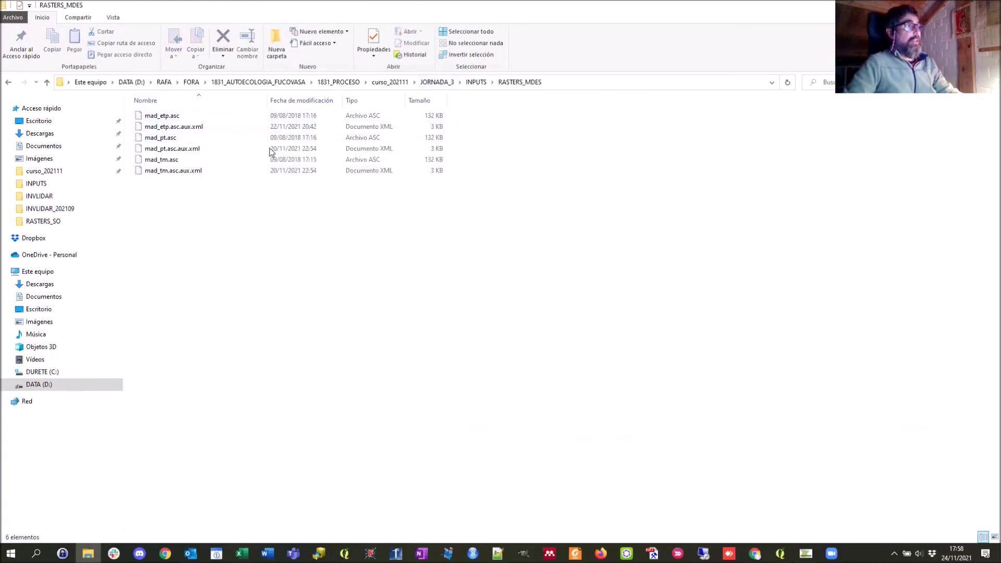
click(359, 104)
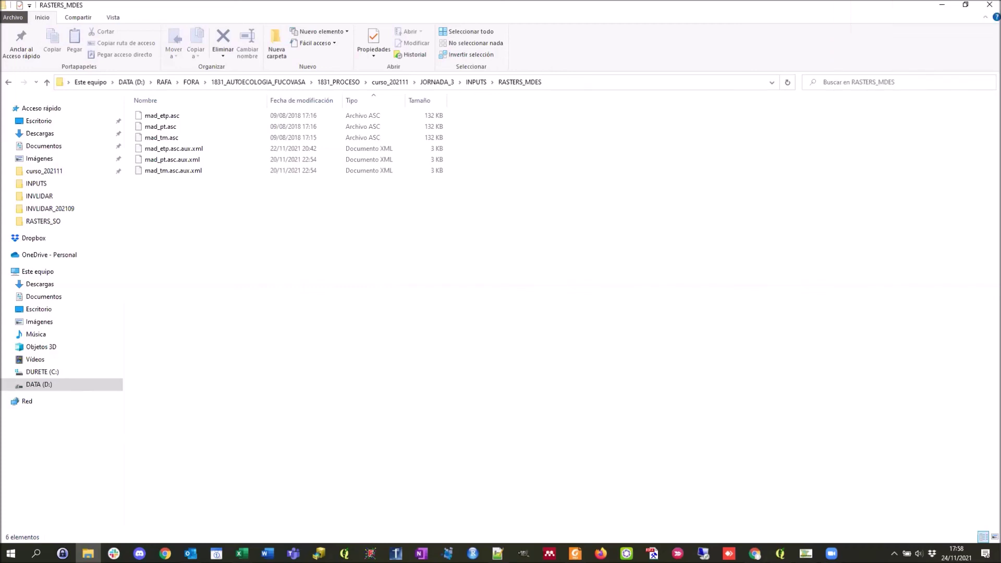
key(alt+Tab)
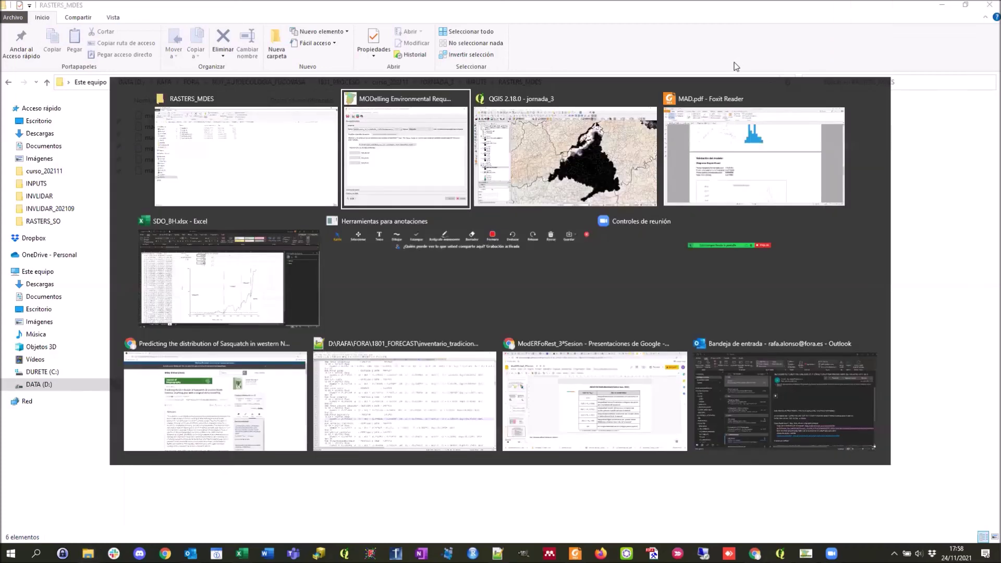
Step: Bring the ModERFoRest MDES window in front of QGIS and reduce the maximized RASTERS_MDES folder window to a smaller size
key(alt+Tab)
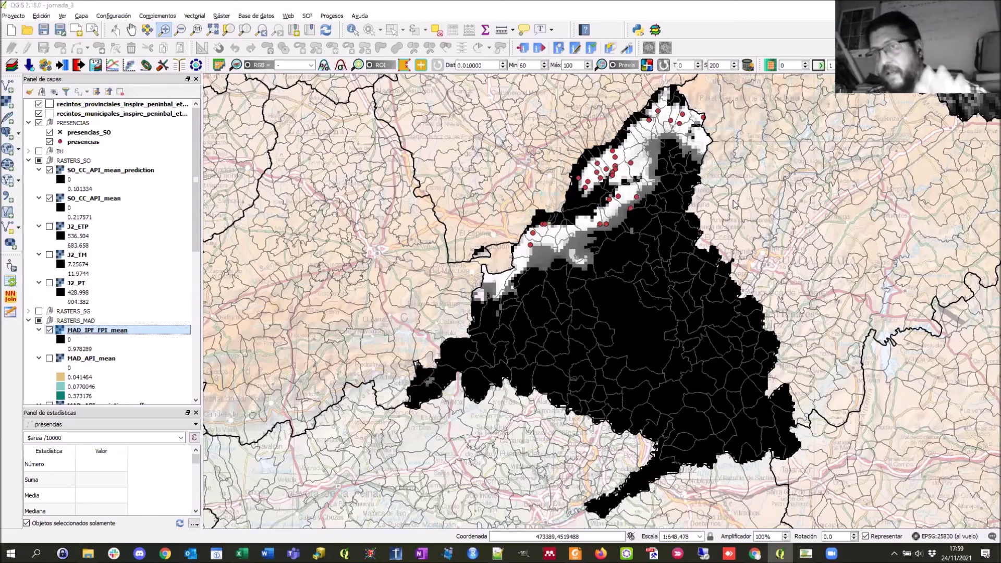
key(alt+Tab)
key(alt+Tab)
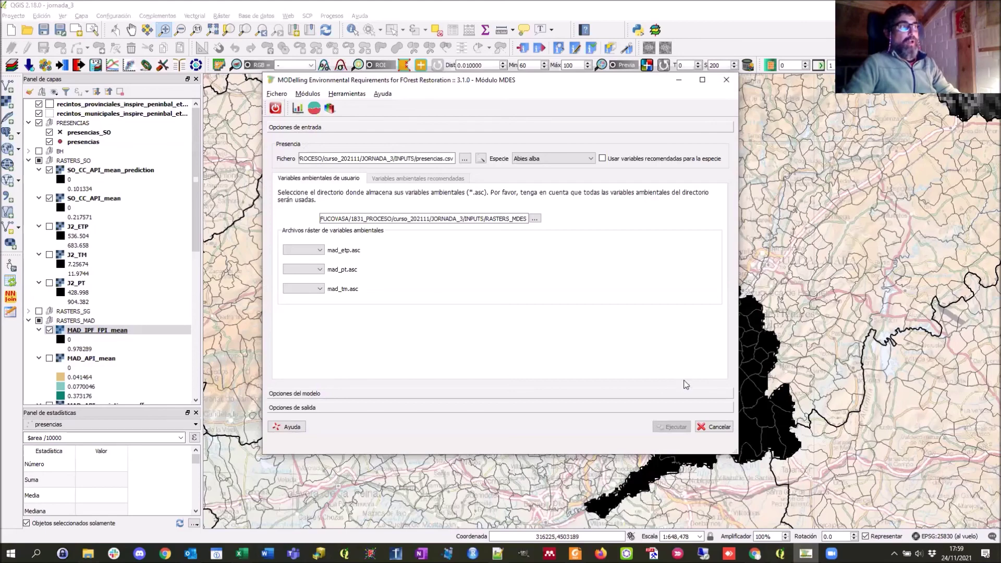
key(alt+Tab)
click(579, 142)
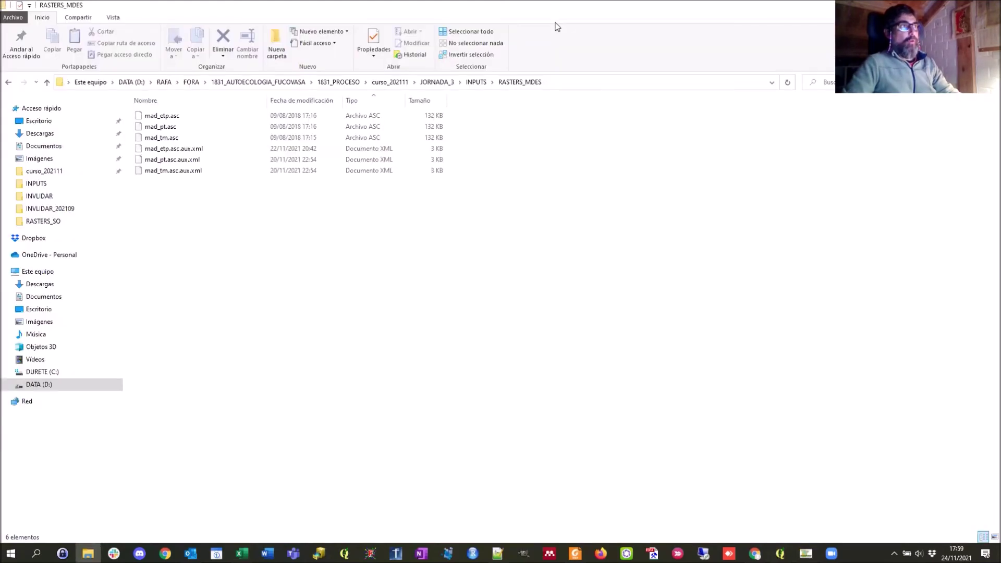
key(super+Down)
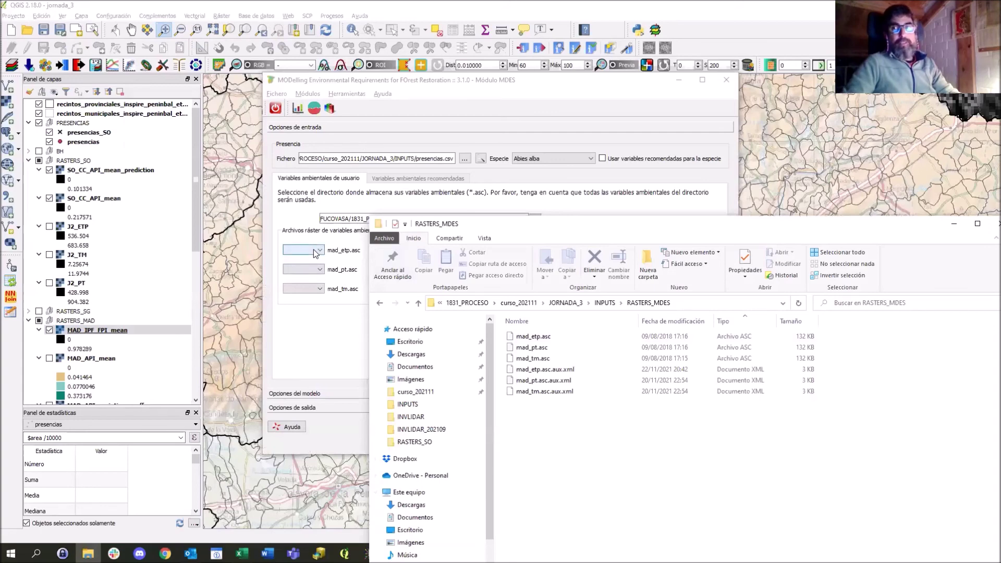
Step: View the AERF module's input and algorithm options in ModERFoRest and return to the MDES module
click(314, 109)
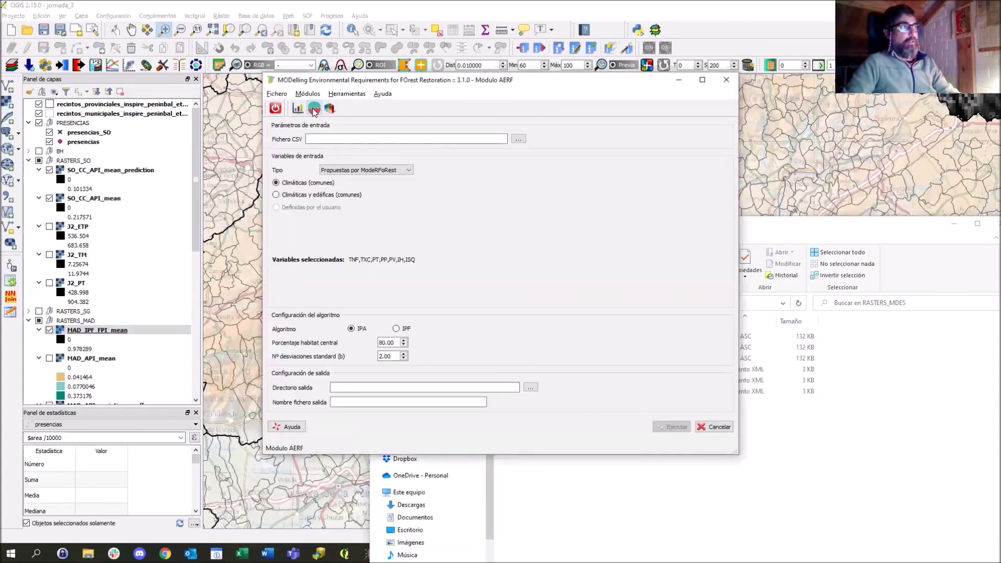
click(298, 108)
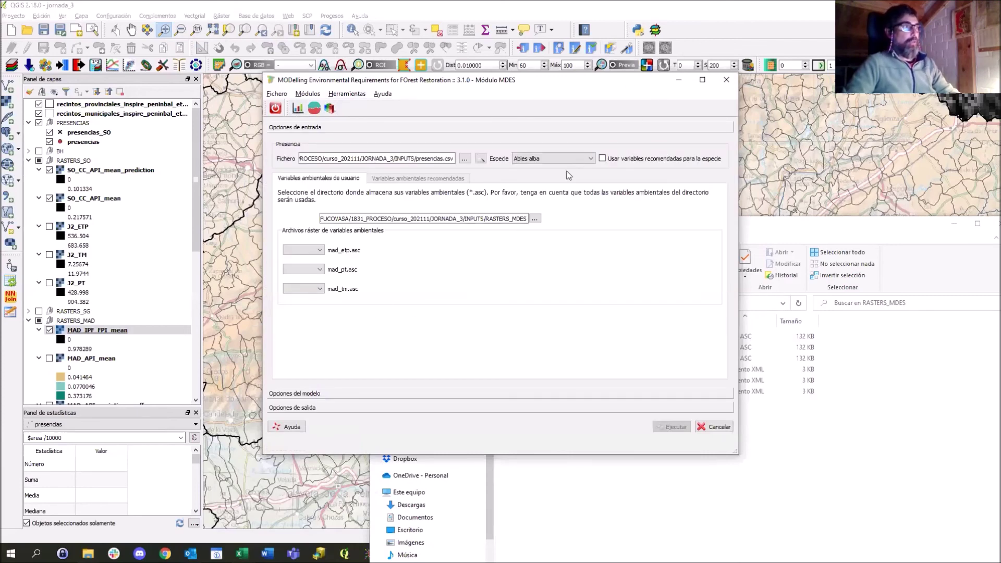
Step: Switch to QGIS, show the MAD_API_mean layer, and toggle MAD_IPF_FPI_mean off and on to compare both rasters
key(alt+Tab)
key(alt+Tab)
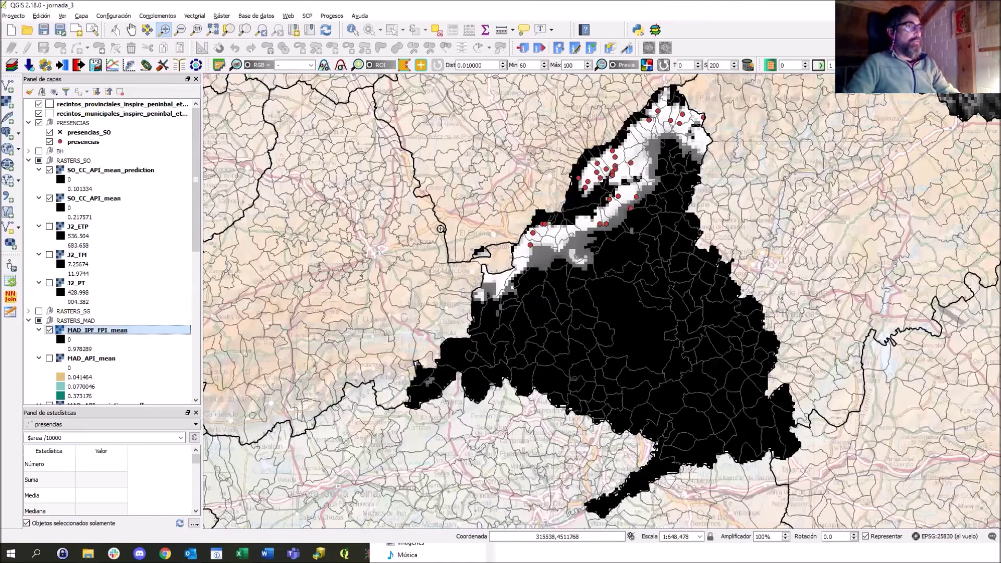
click(50, 358)
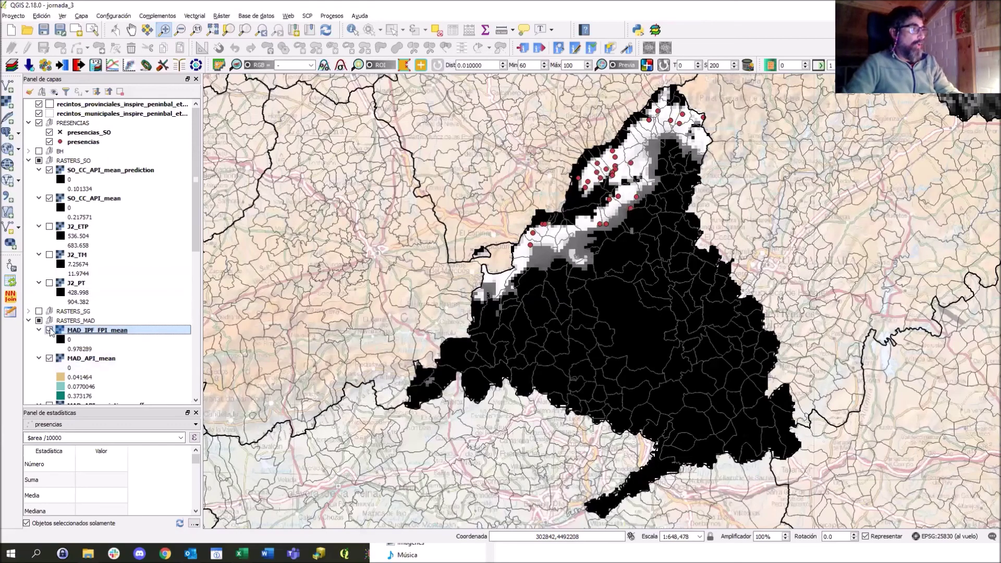
click(49, 330)
click(49, 330)
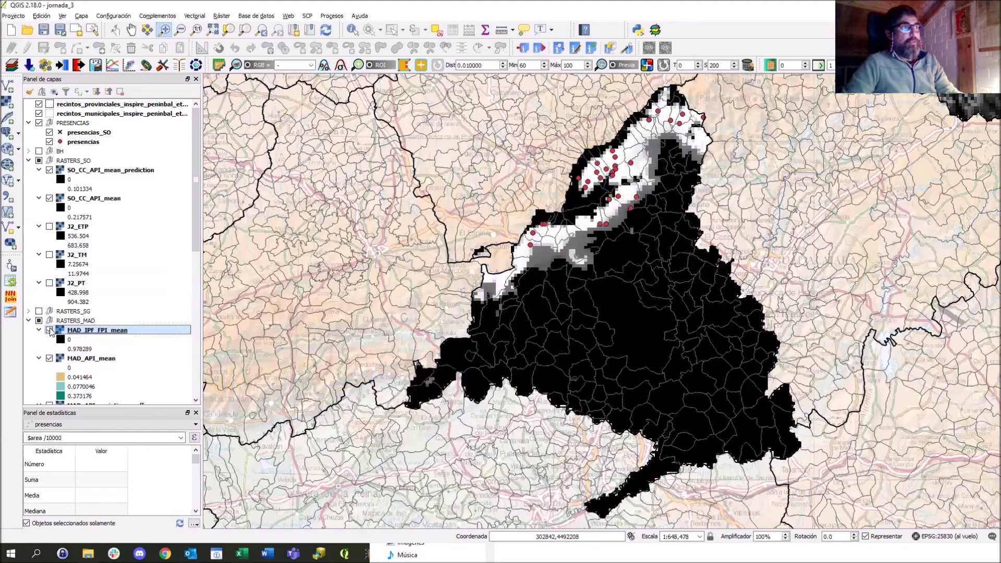